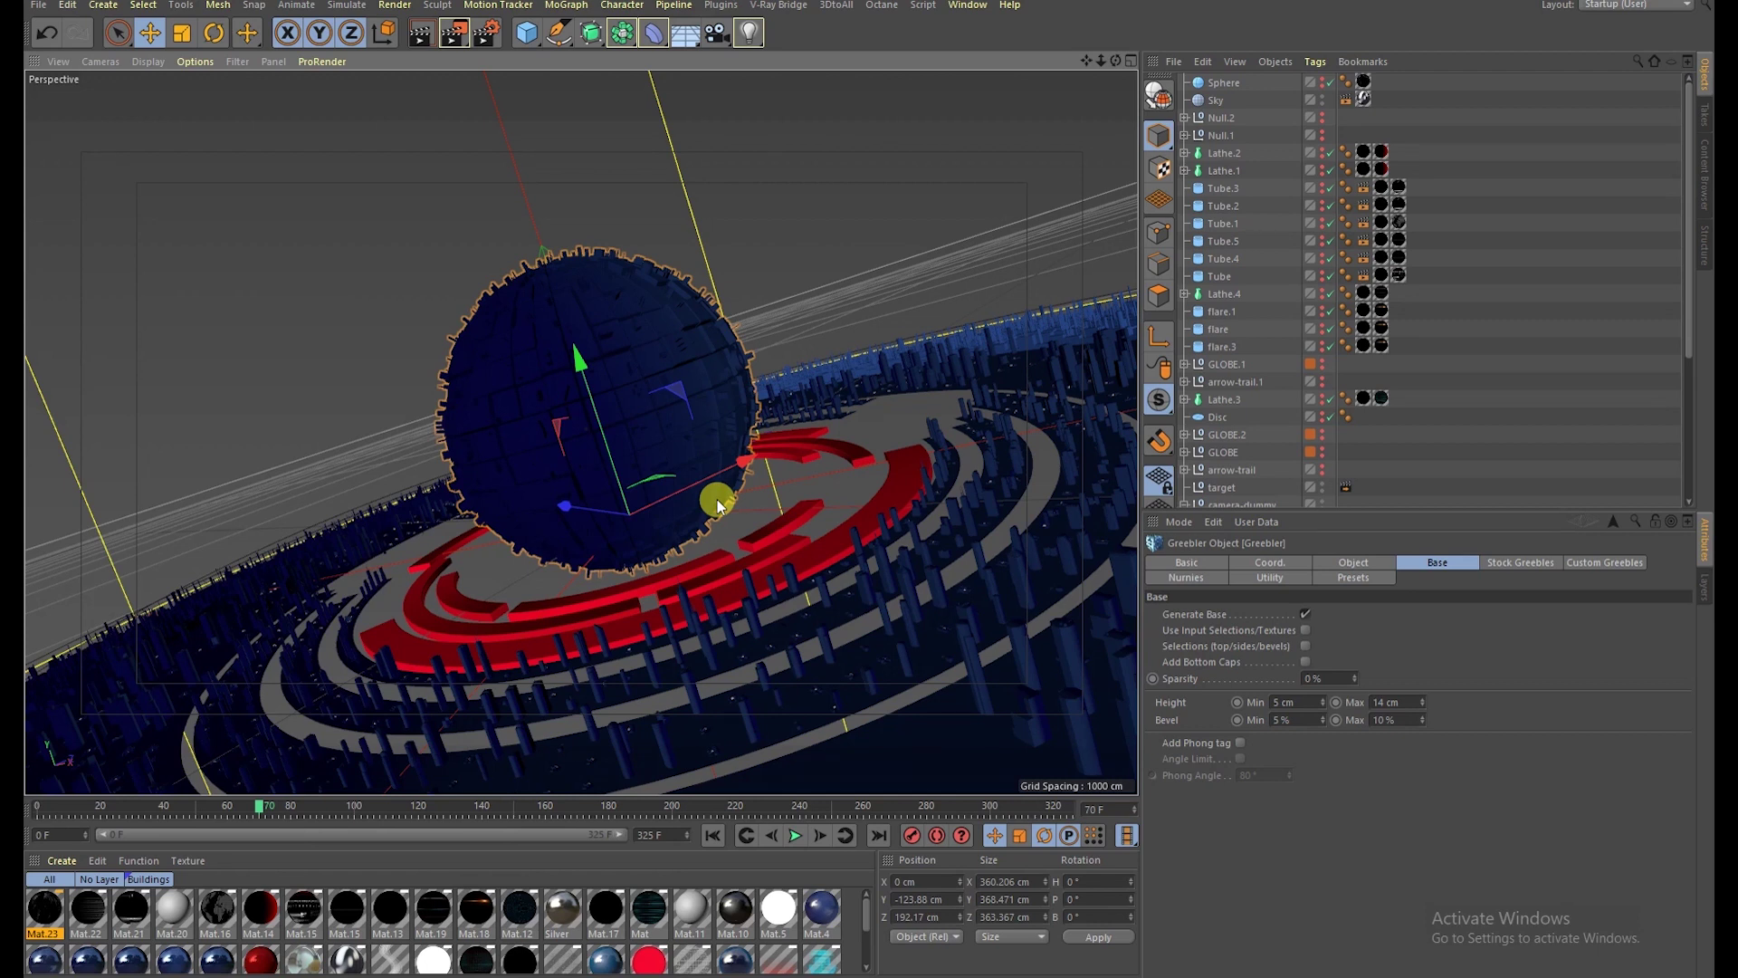
Step: Deselect the sphere in the finished blue-and-red globe scene
click(1502, 207)
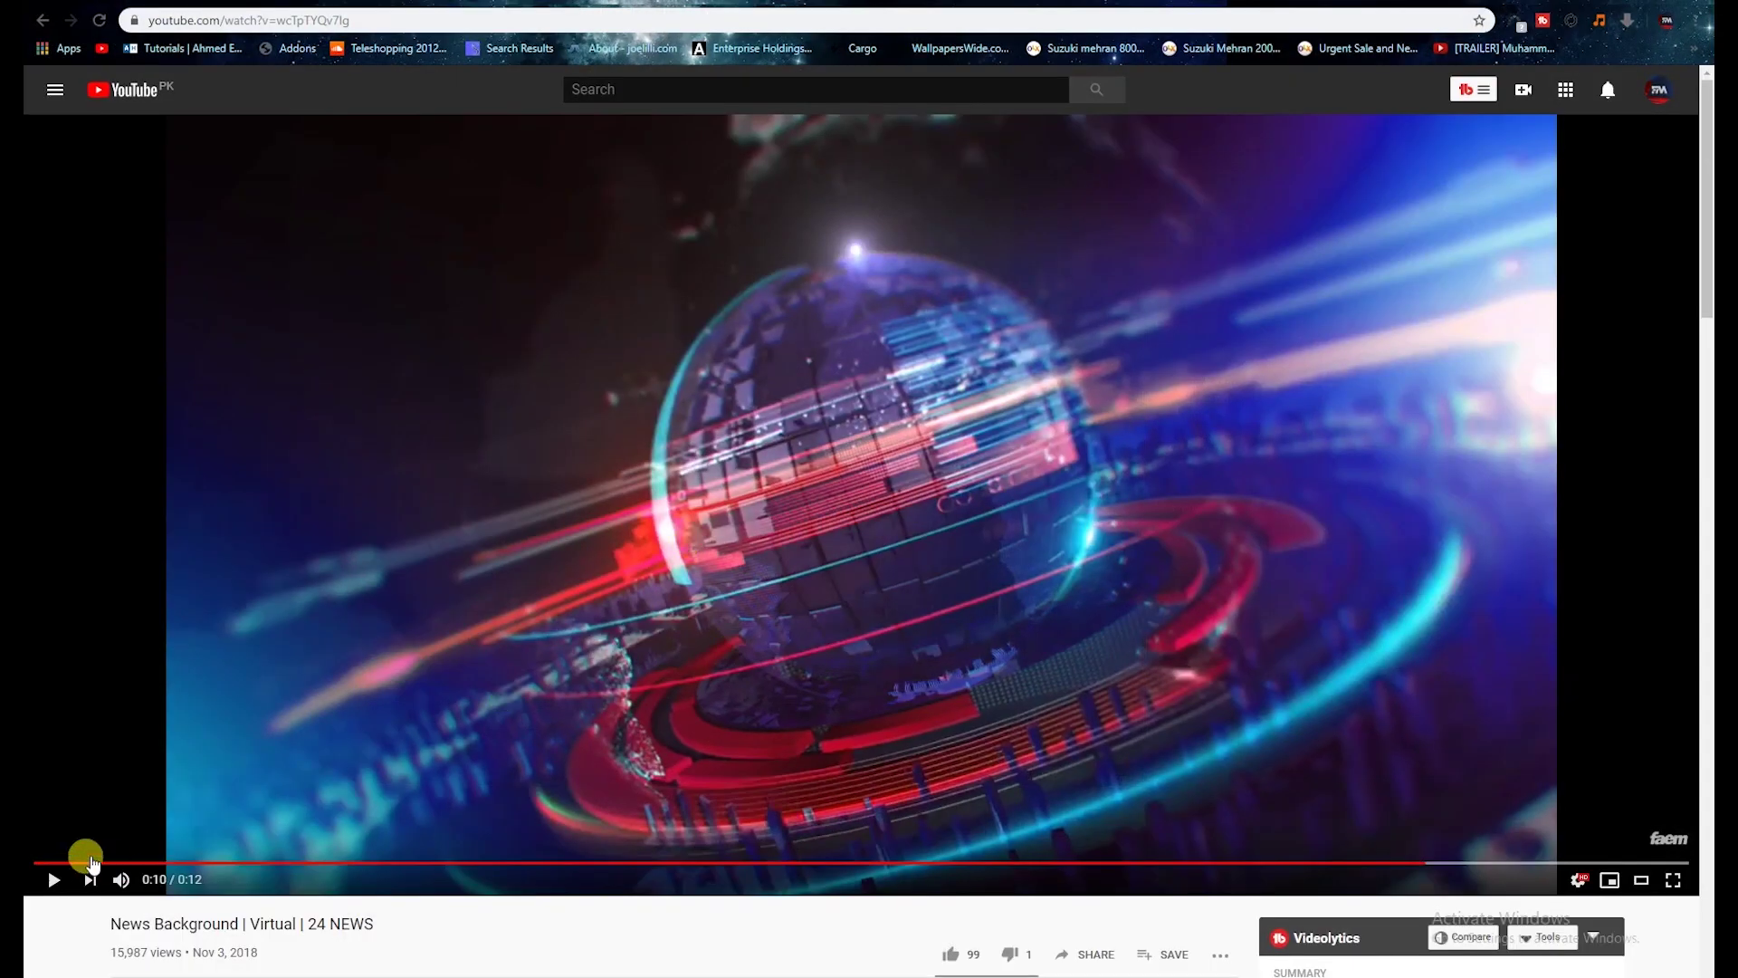
Step: Play and pause the 24 NEWS reference clip, then scroll through its comments
click(53, 878)
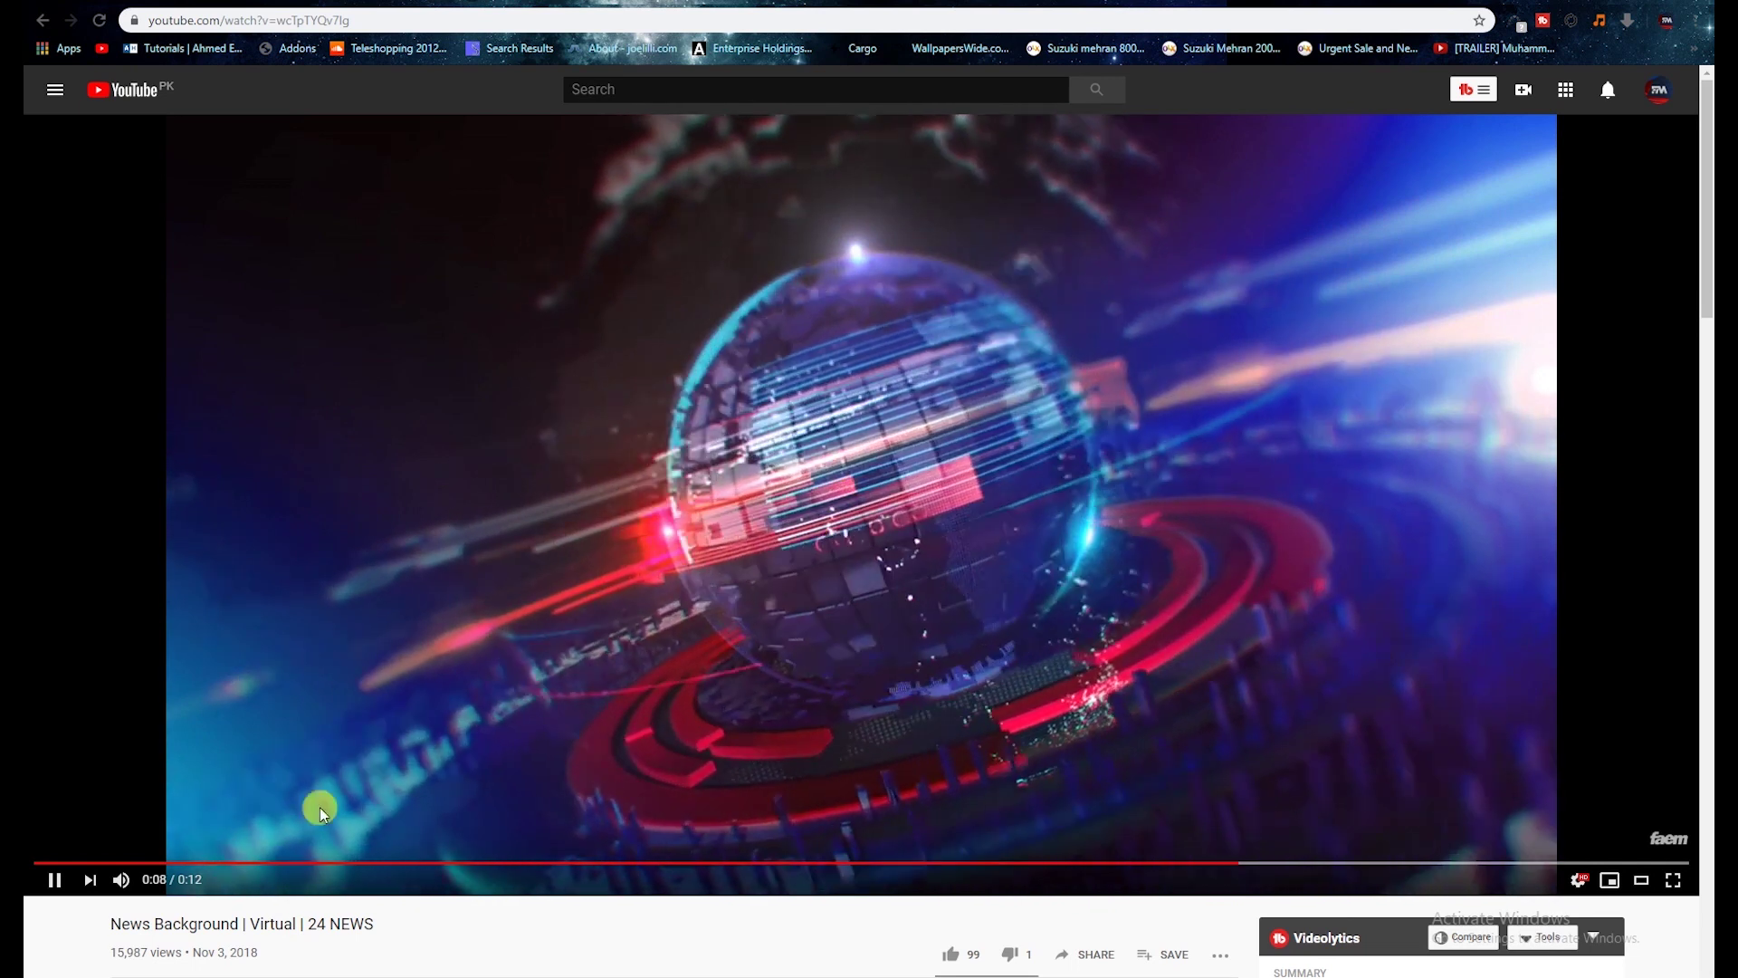
click(54, 879)
scroll(322, 717, down, 3)
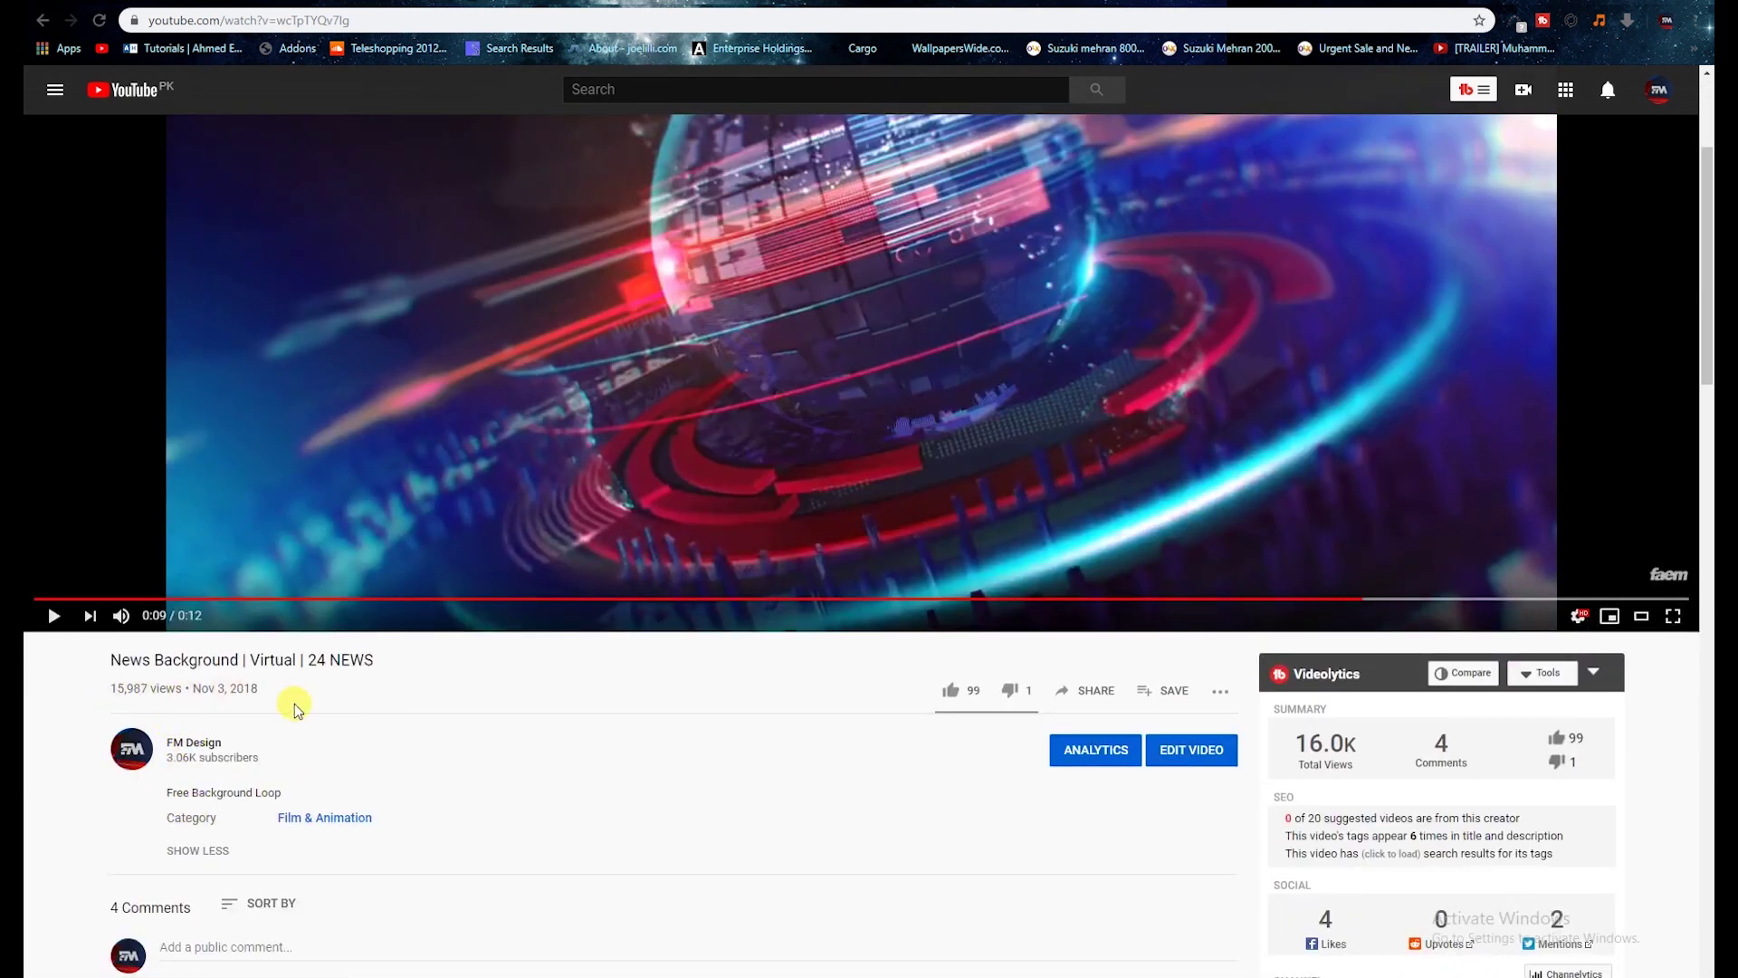
scroll(314, 826, up, 3)
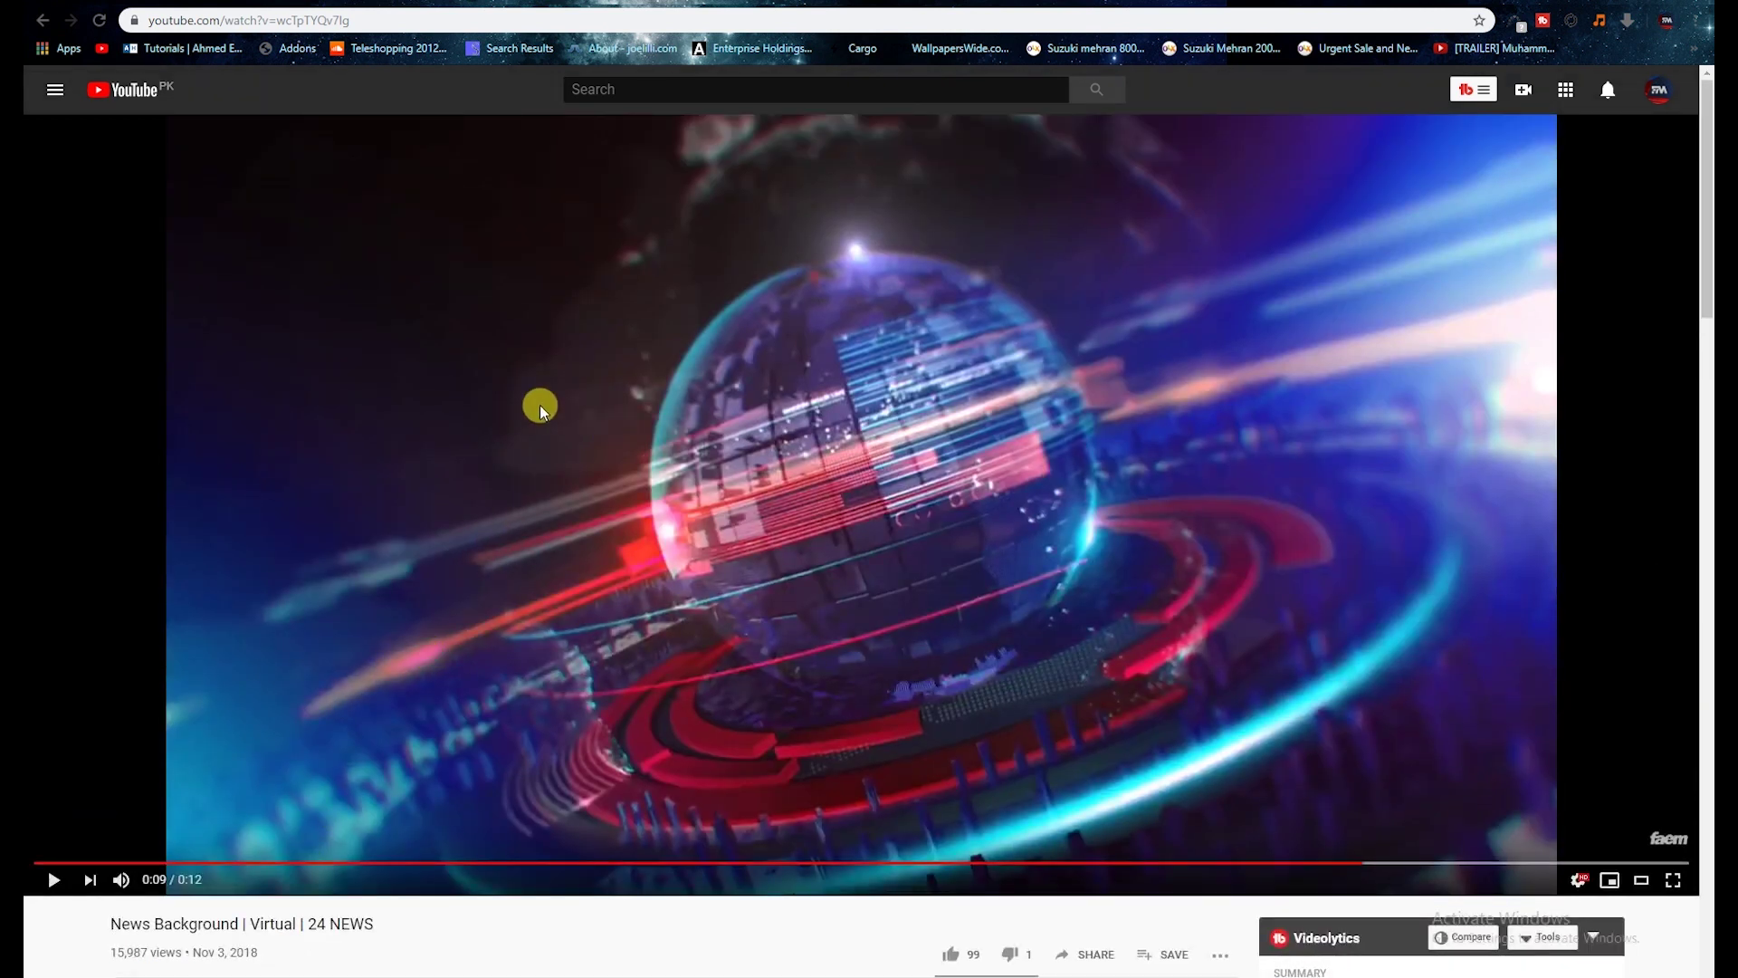
scroll(380, 590, down, 2)
scroll(380, 593, down, 7)
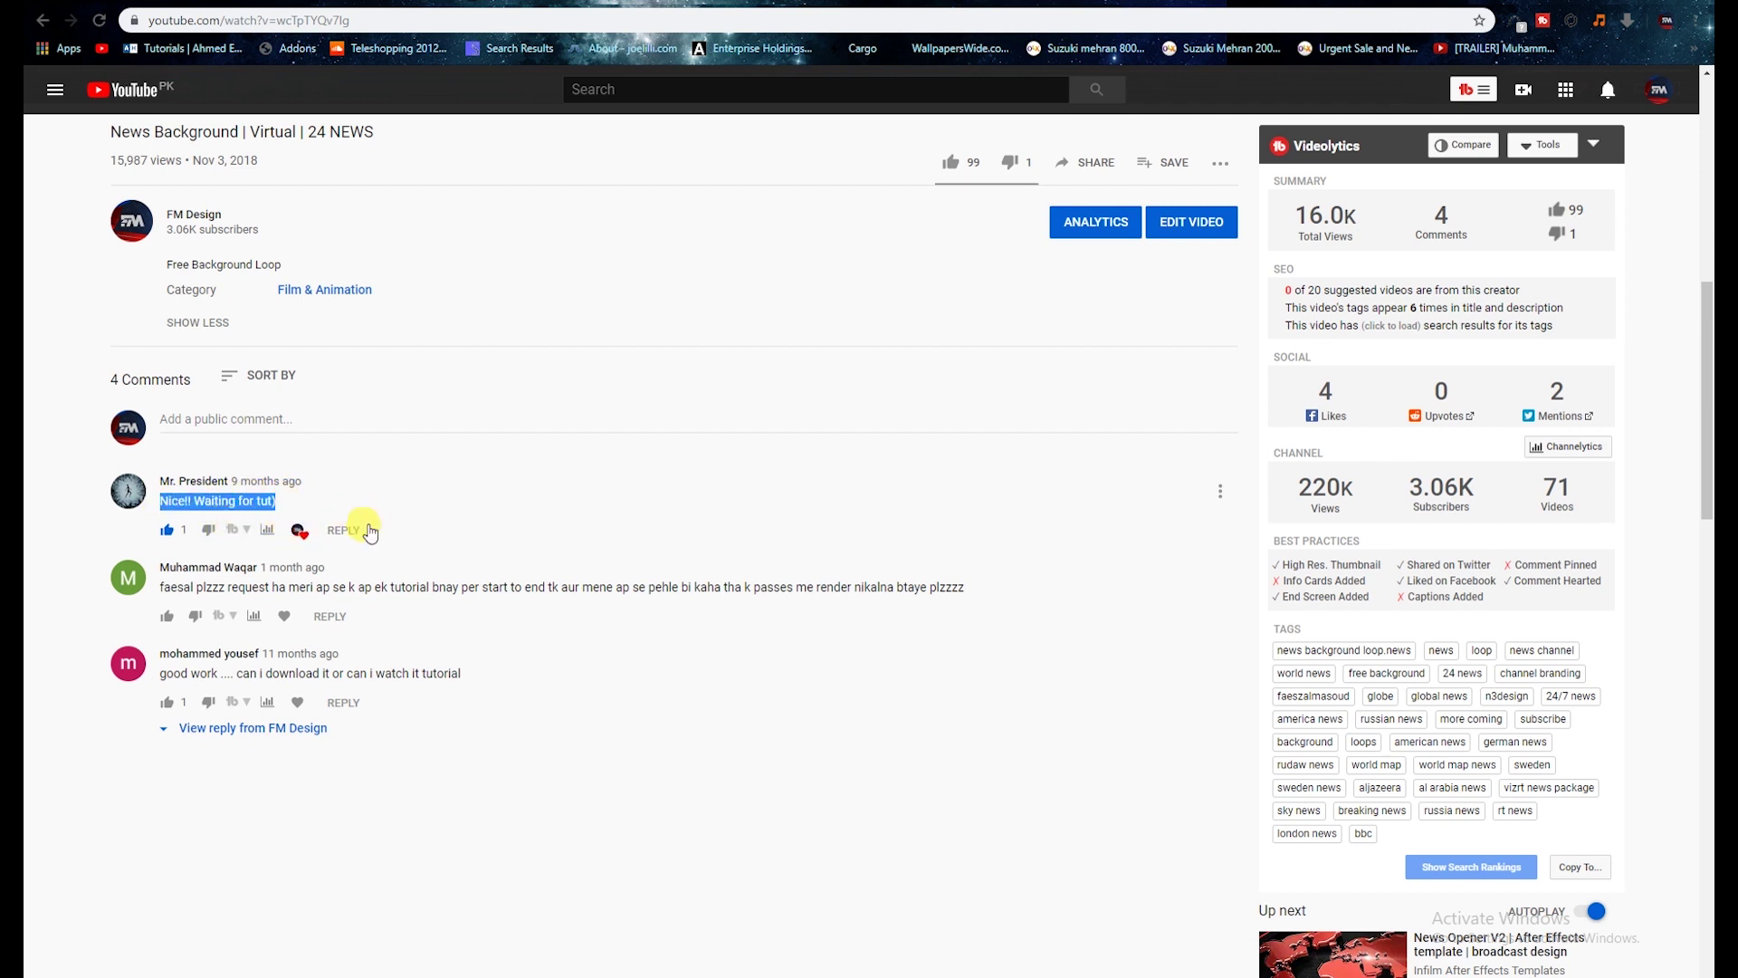
scroll(370, 532, up, 9)
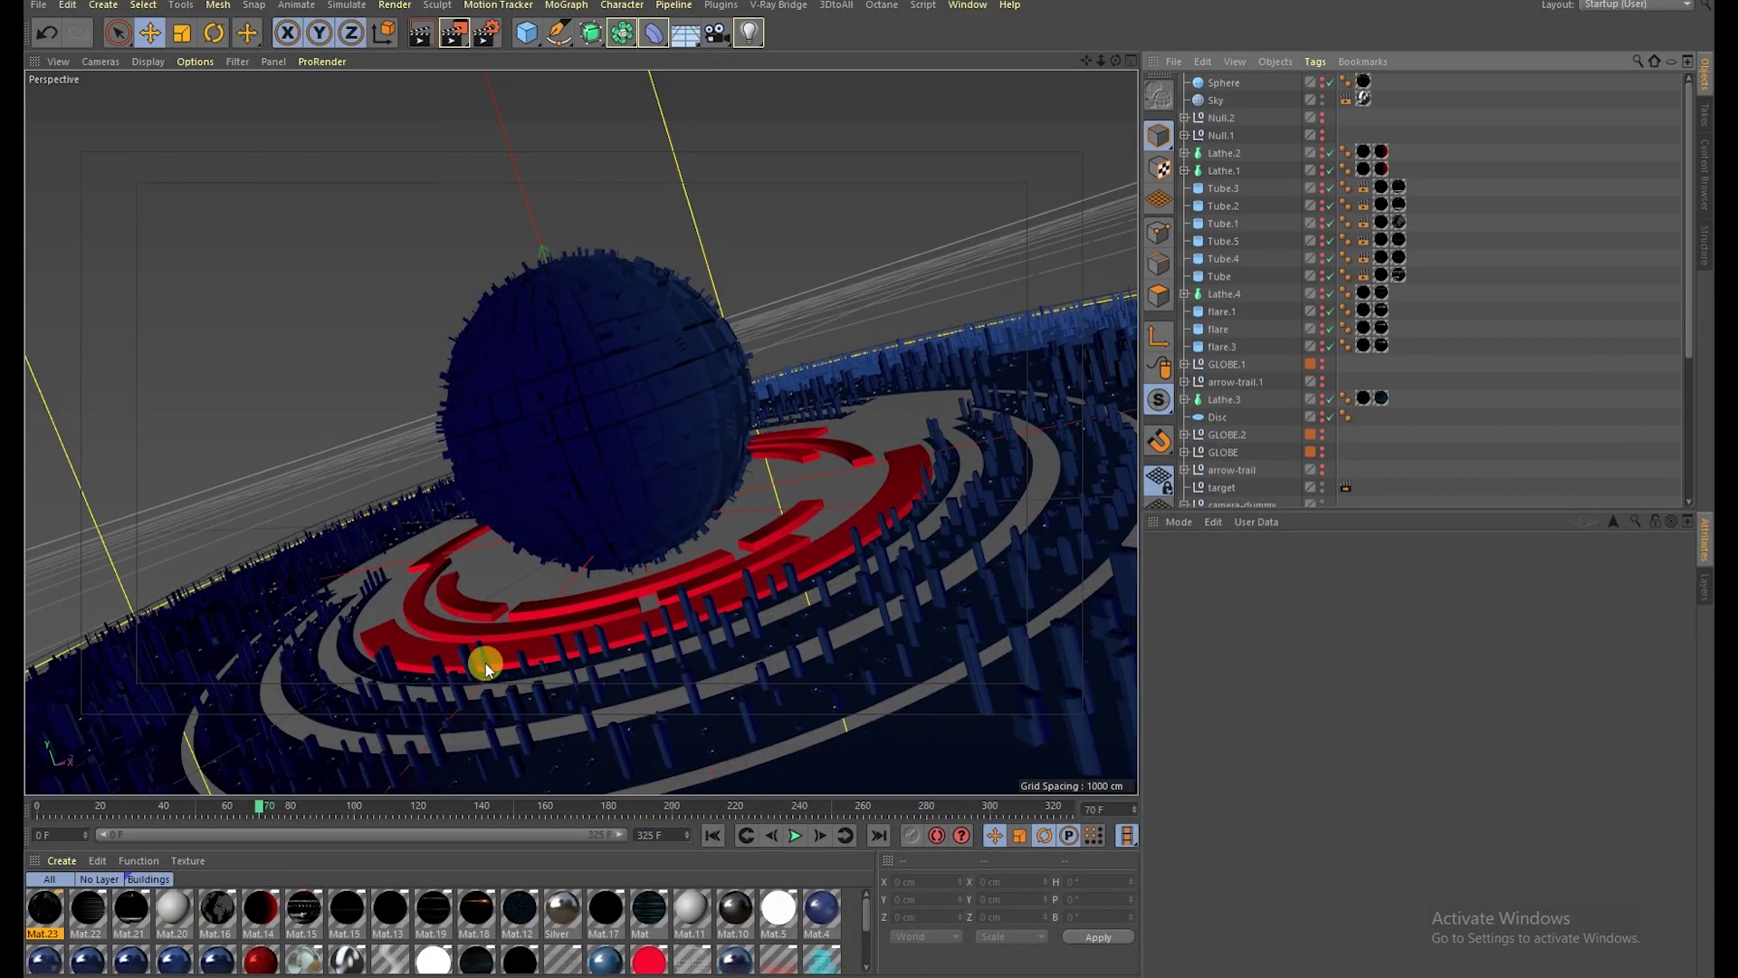
Step: Switch to the other open project and inspect its grey greebled globe
click(967, 4)
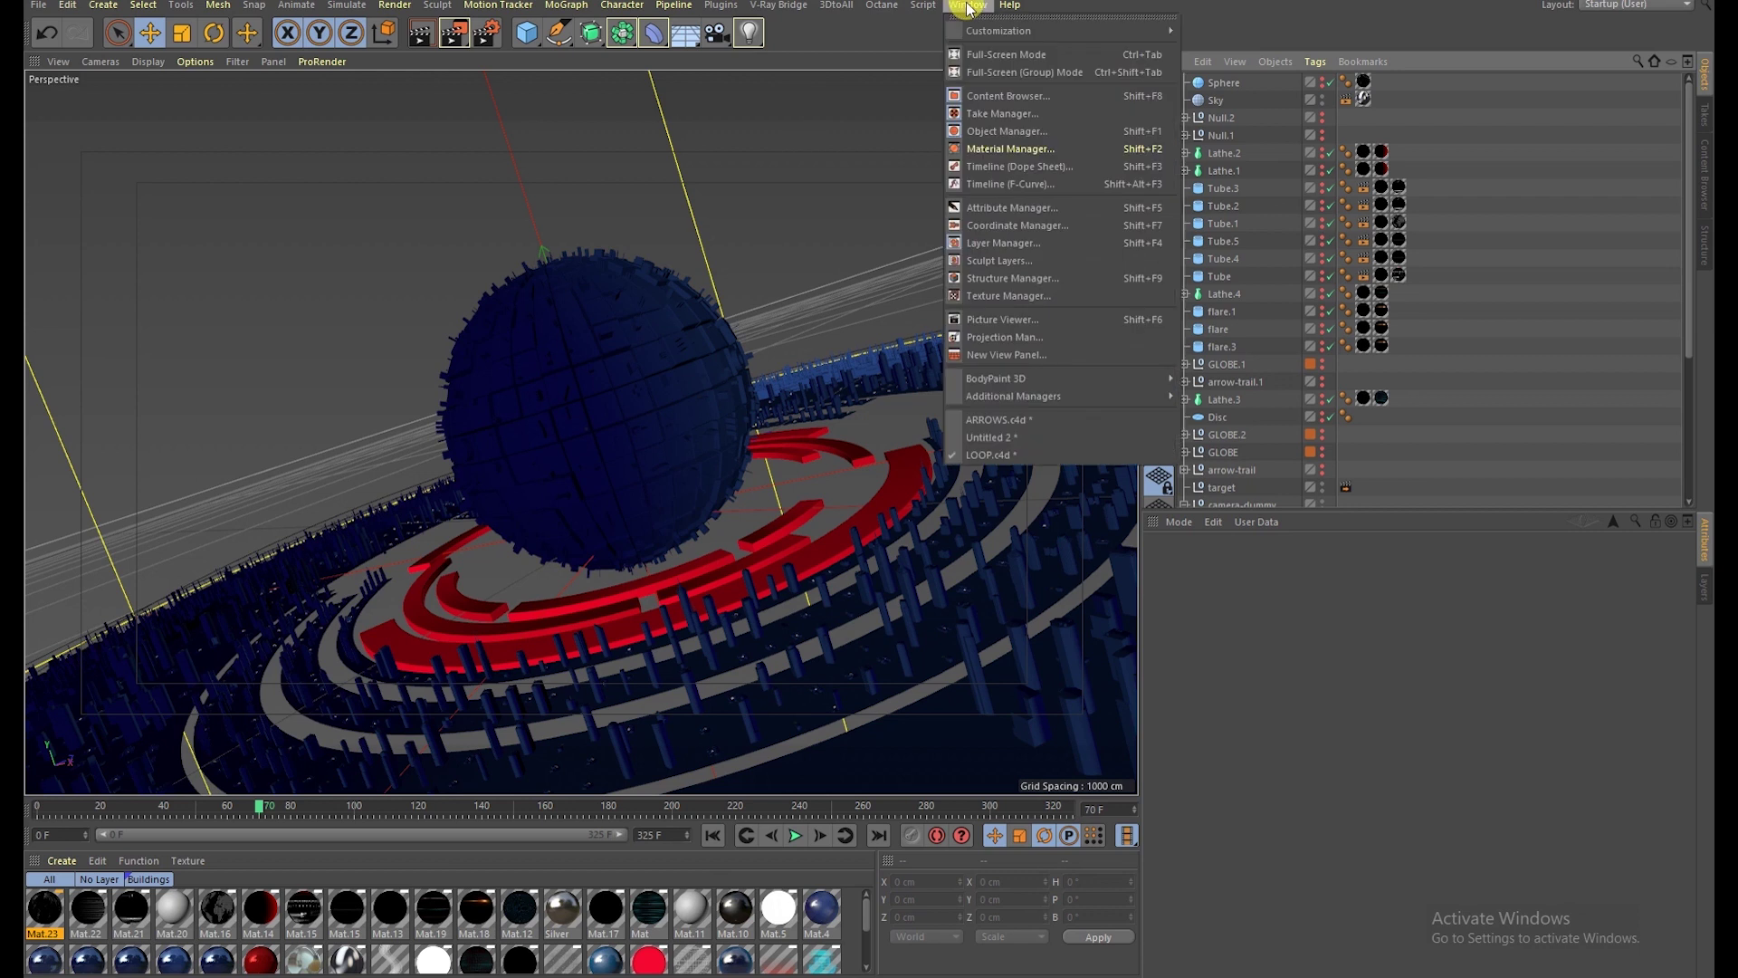
click(981, 437)
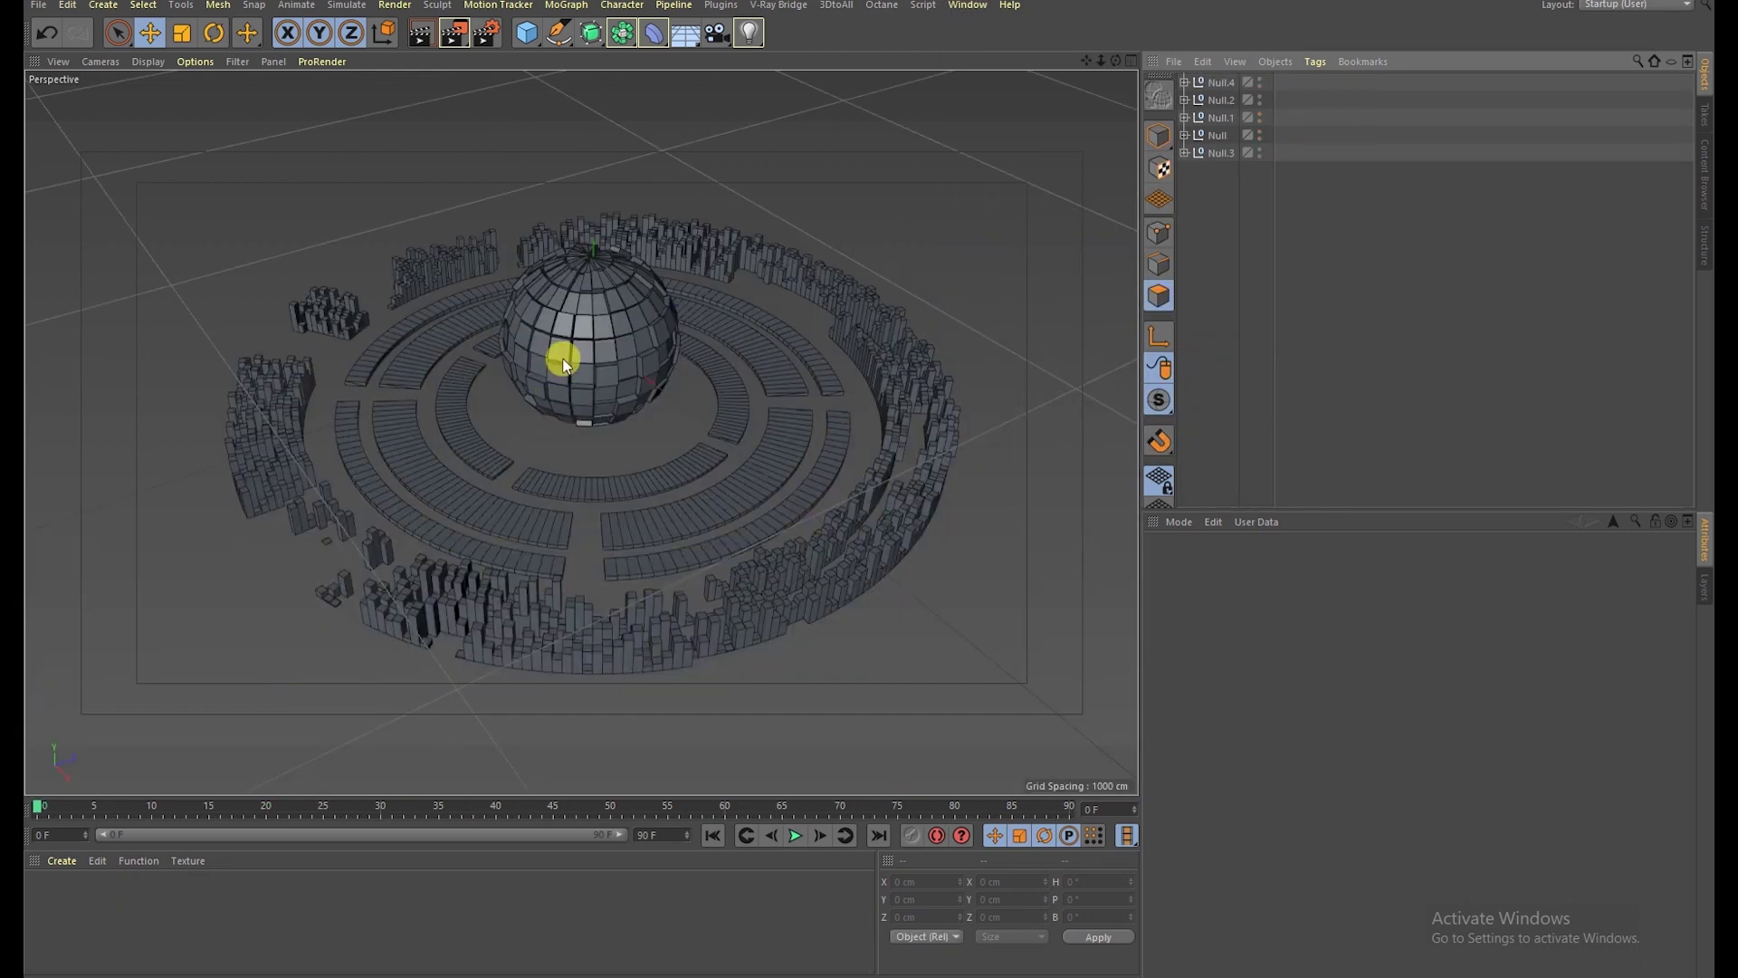
drag(1216, 233, 1182, 78)
click(679, 353)
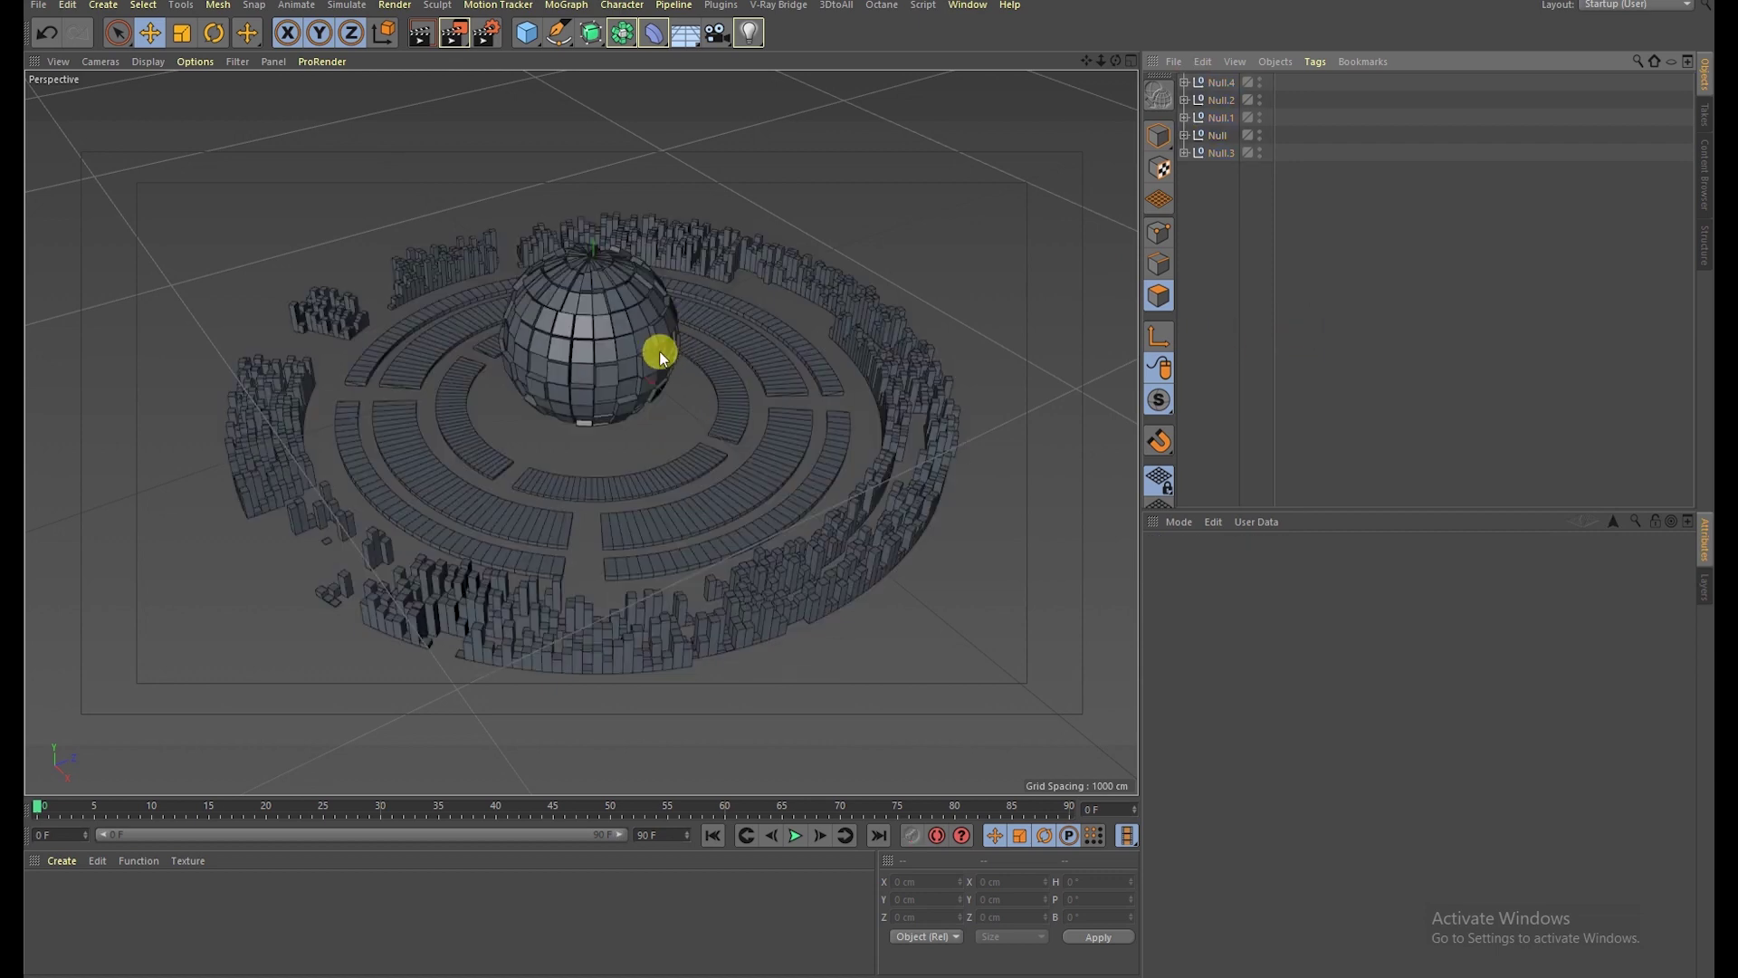
mouse_move(553, 353)
alt+mouse_down()
mouse_move(664, 295)
mouse_move(524, 331)
mouse_move(683, 244)
mouse_move(648, 197)
mouse_move(576, 235)
mouse_move(490, 346)
mouse_move(389, 411)
mouse_move(596, 328)
mouse_move(288, 383)
mouse_move(322, 274)
mouse_move(489, 280)
mouse_move(497, 337)
mouse_move(472, 367)
mouse_move(547, 355)
mouse_move(502, 384)
mouse_move(584, 266)
mouse_move(568, 326)
alt+mouse_up()
scroll(679, 218, up, 5)
Step: Nudge sphere group Null.3 down, then delete all five Null groups
click(568, 326)
mouse_move(586, 234)
mouse_down()
mouse_move(547, 290)
mouse_move(621, 185)
mouse_move(516, 348)
mouse_move(504, 318)
mouse_move(509, 378)
mouse_up()
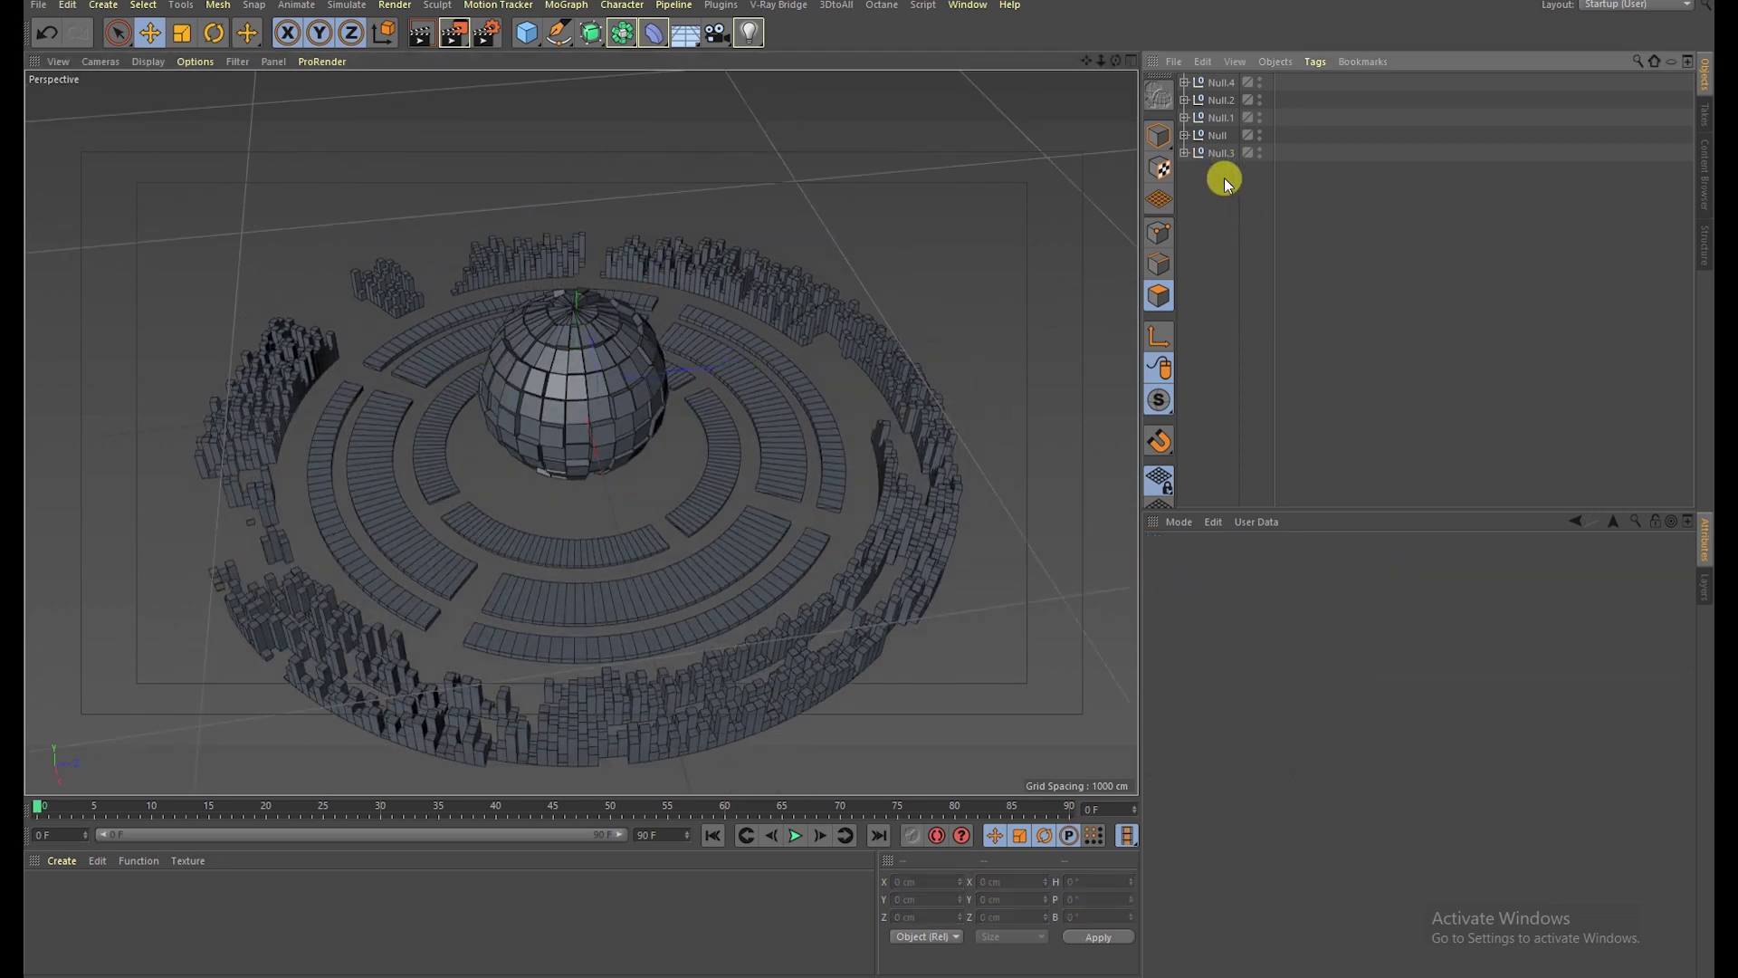
drag(1222, 174, 1191, 77)
key(Delete)
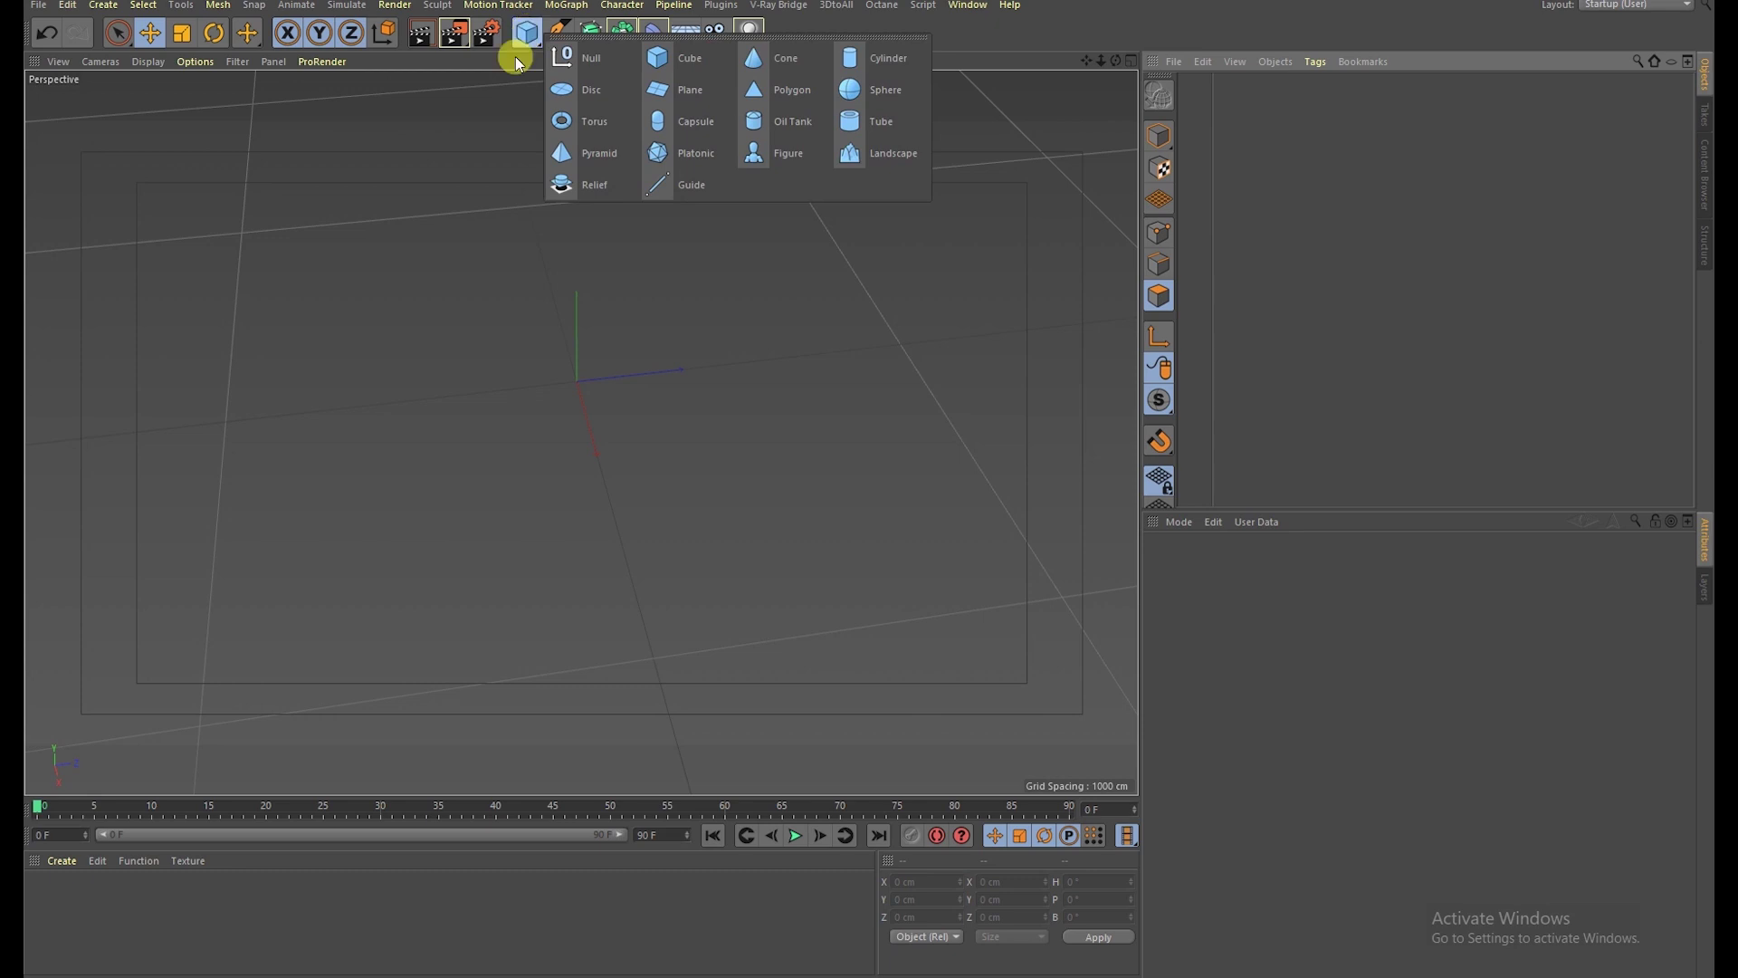
Step: Add a sphere and scale it up to about 373 cm radius
drag(530, 36, 883, 101)
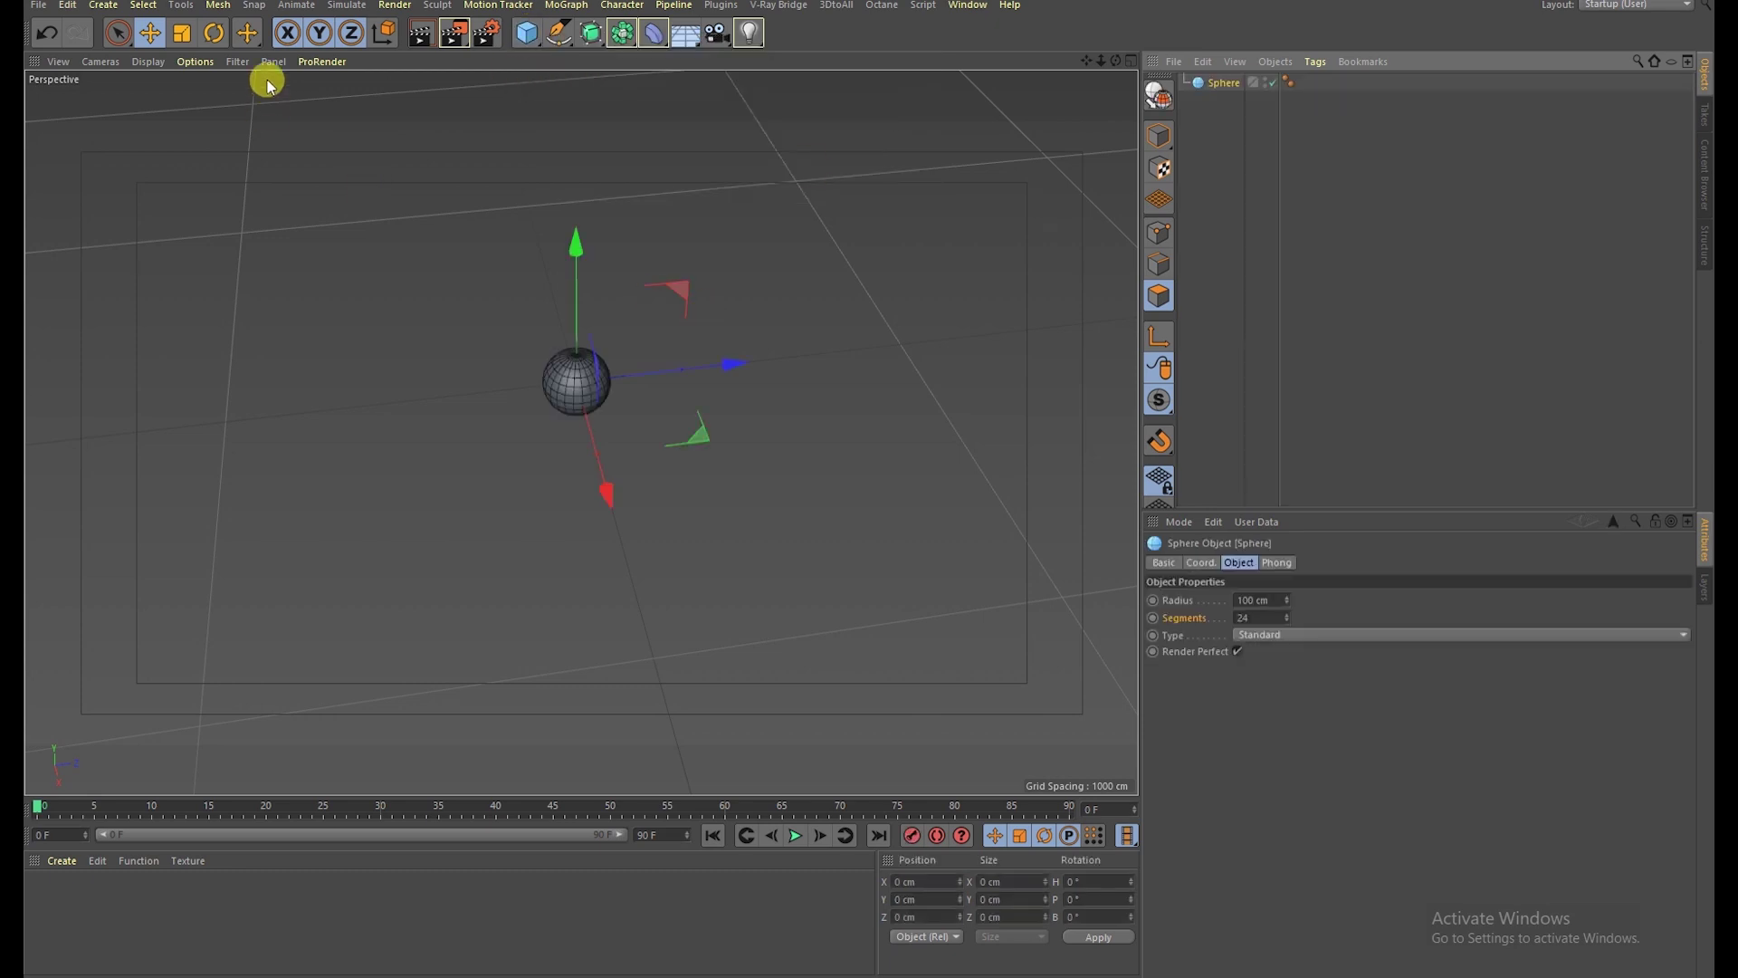
click(180, 35)
mouse_move(272, 181)
mouse_down()
mouse_move(361, 271)
mouse_move(700, 230)
mouse_move(714, 166)
mouse_move(698, 194)
mouse_up()
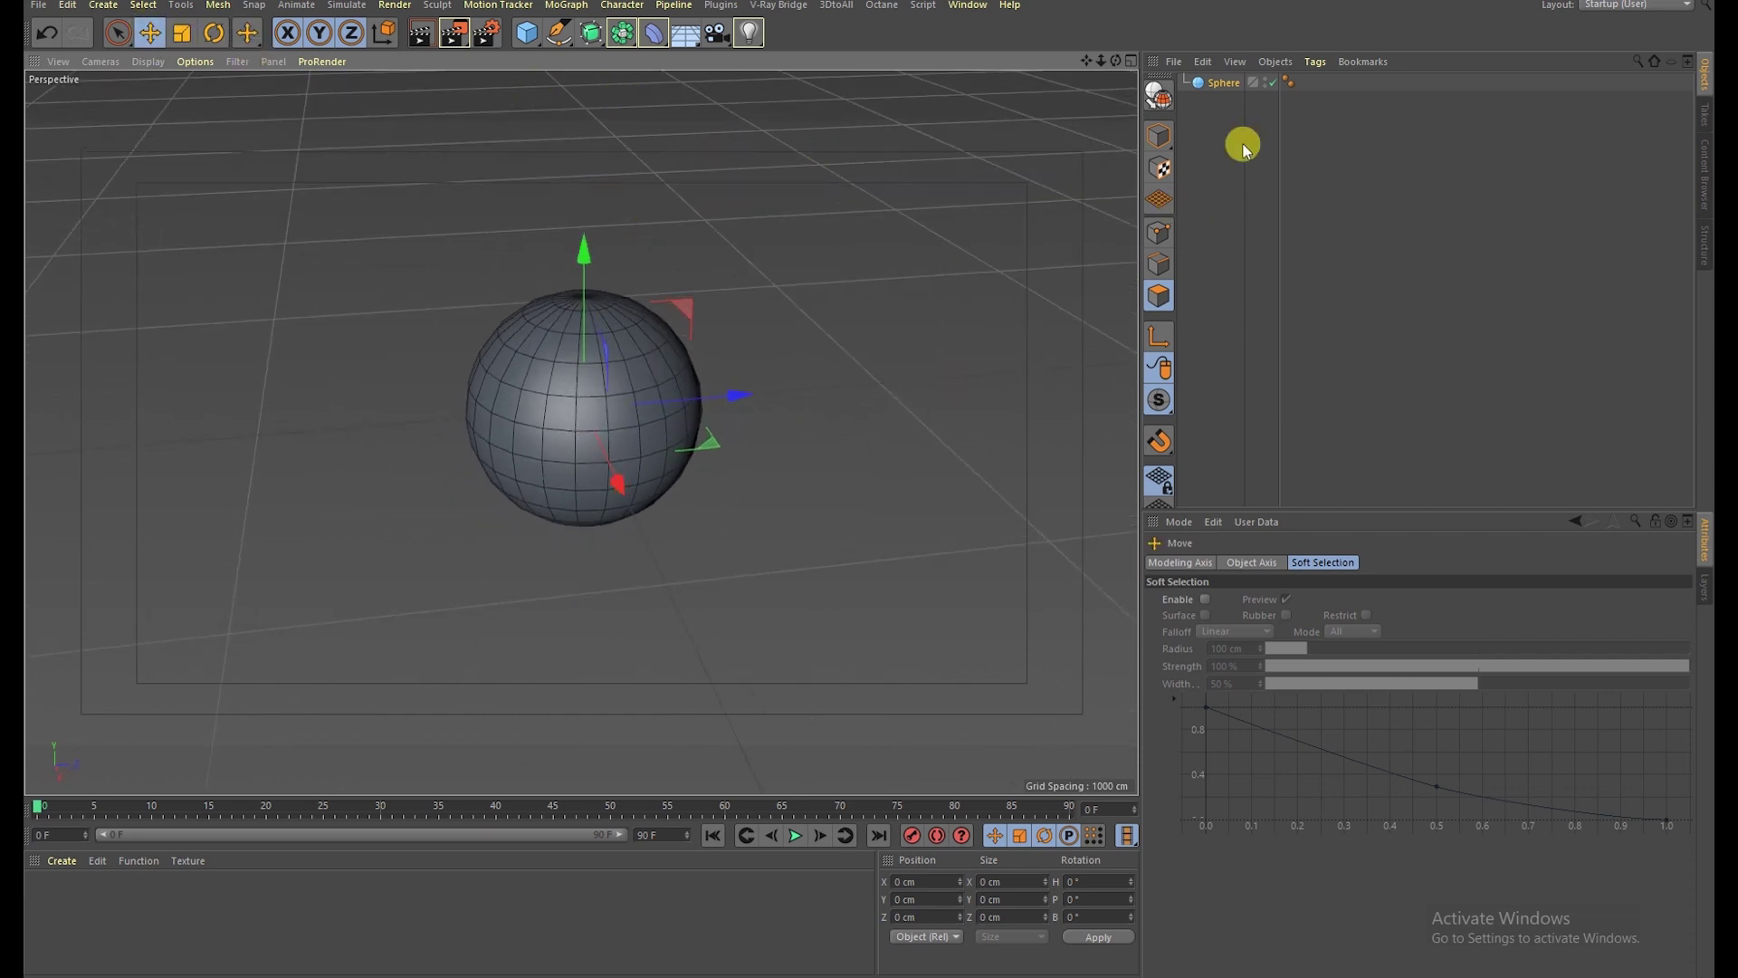
click(1219, 84)
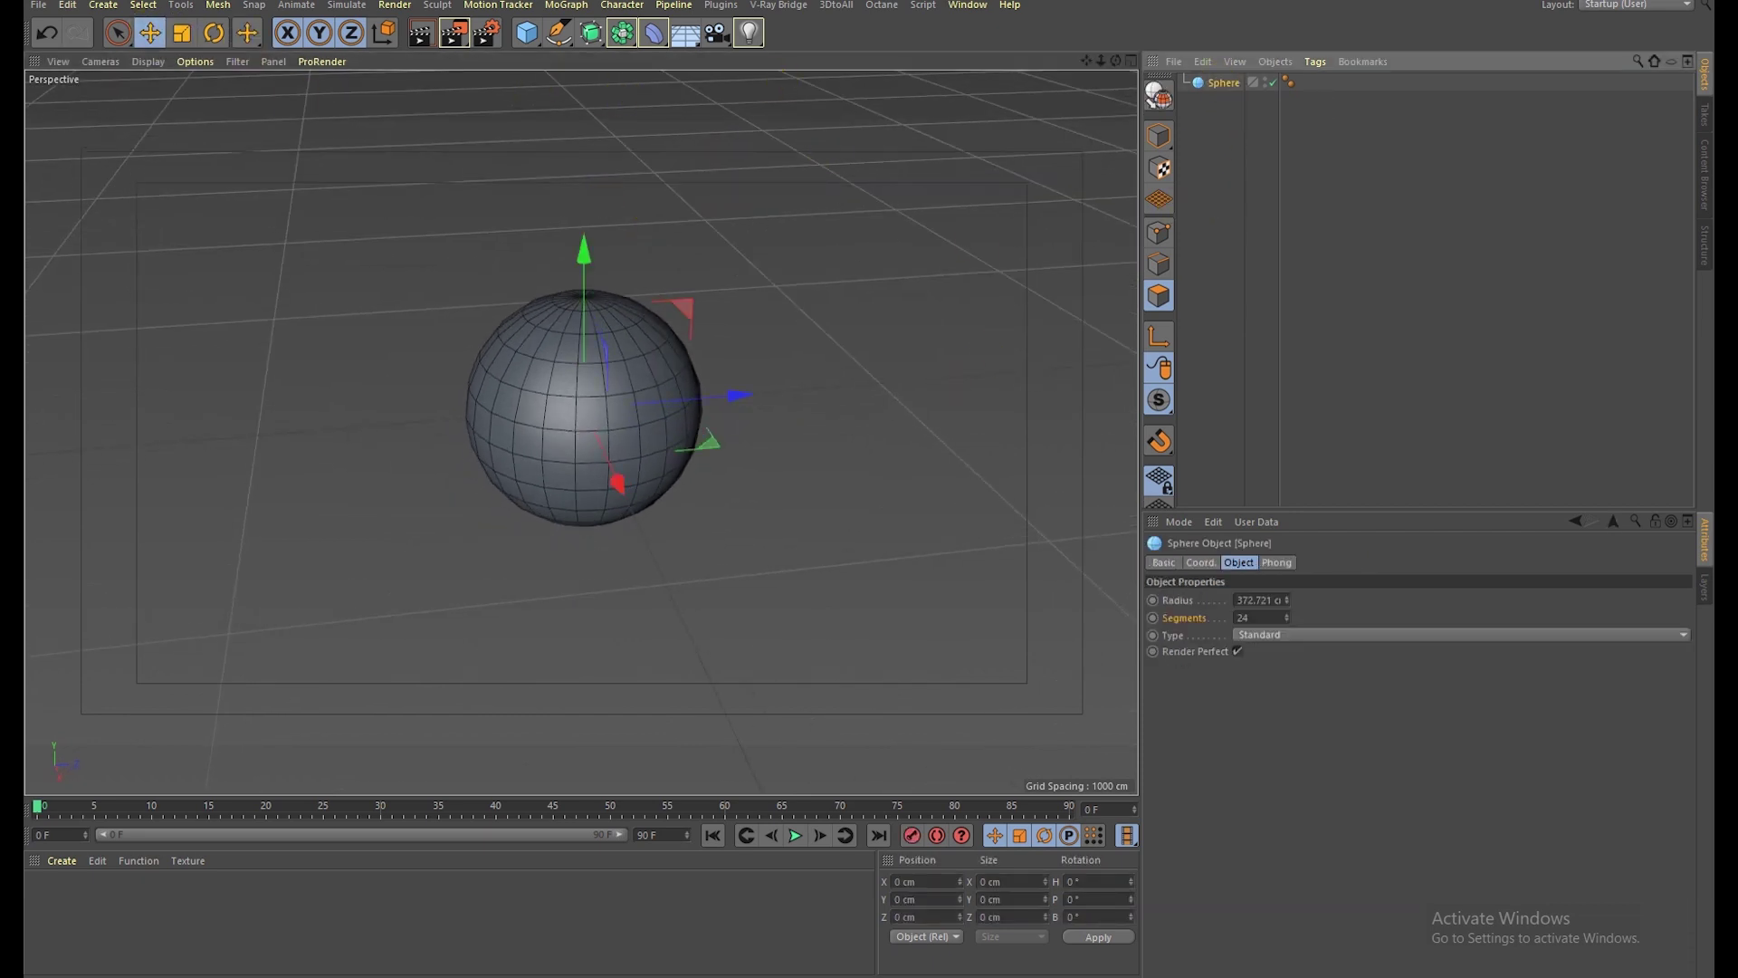
Step: Add a Greebler object and make the sphere its child
click(722, 7)
mouse_move(750, 54)
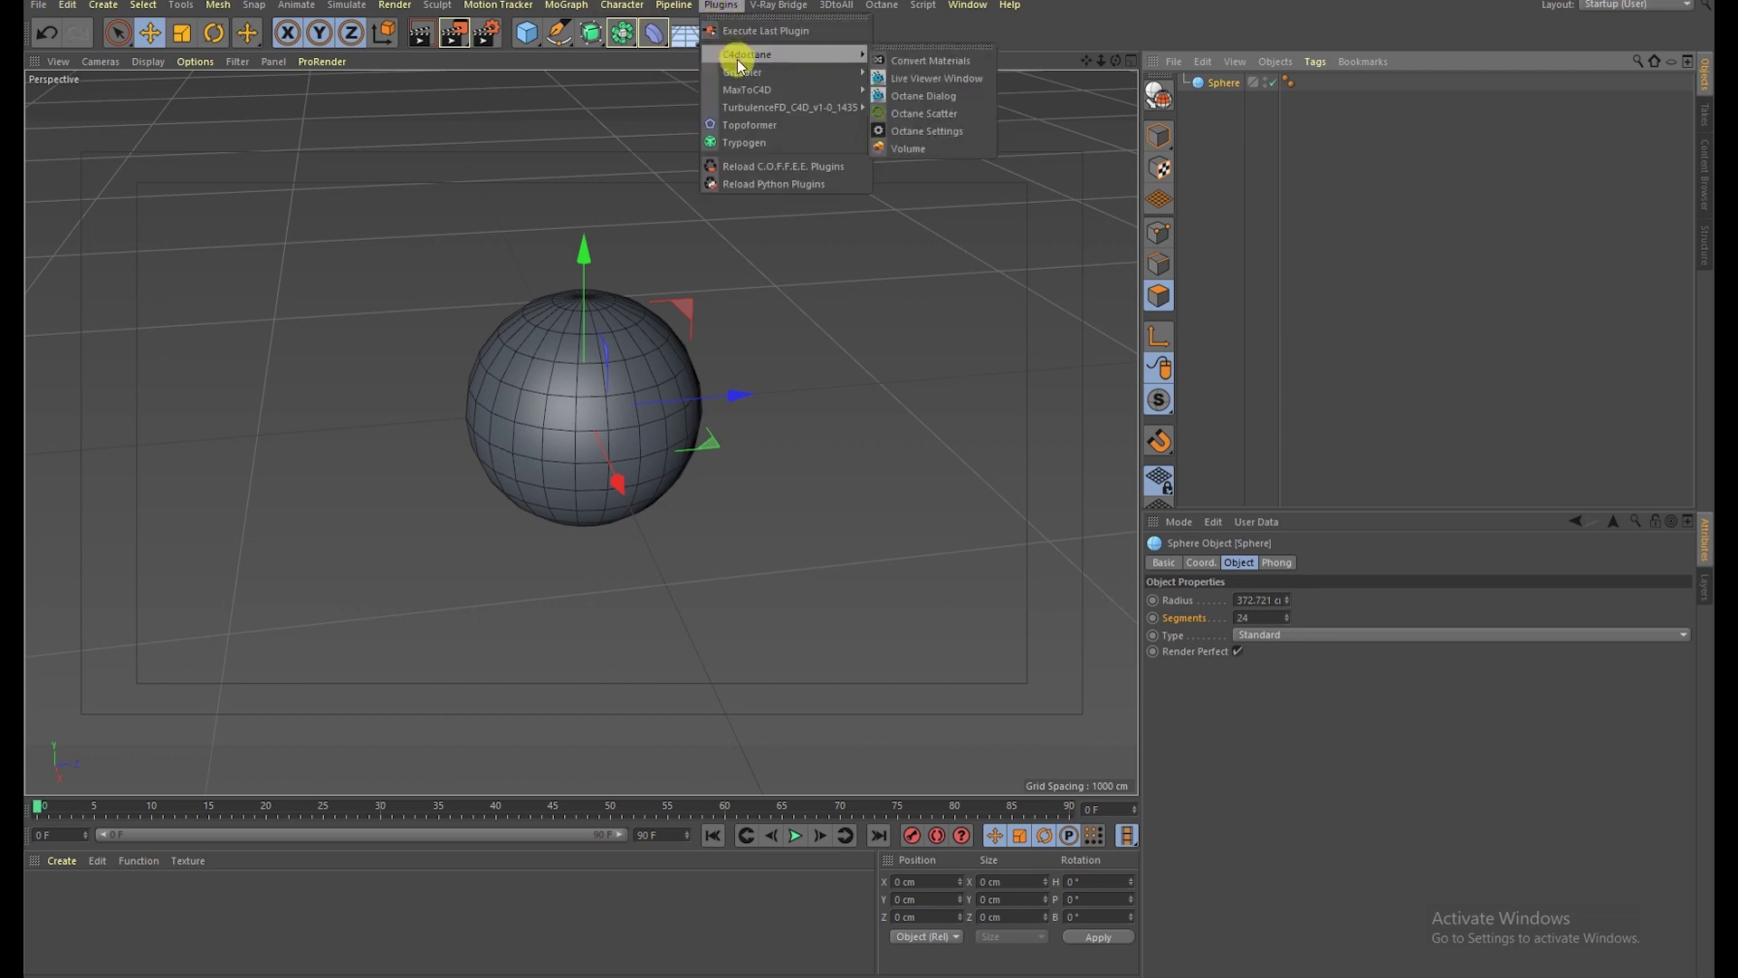
click(905, 80)
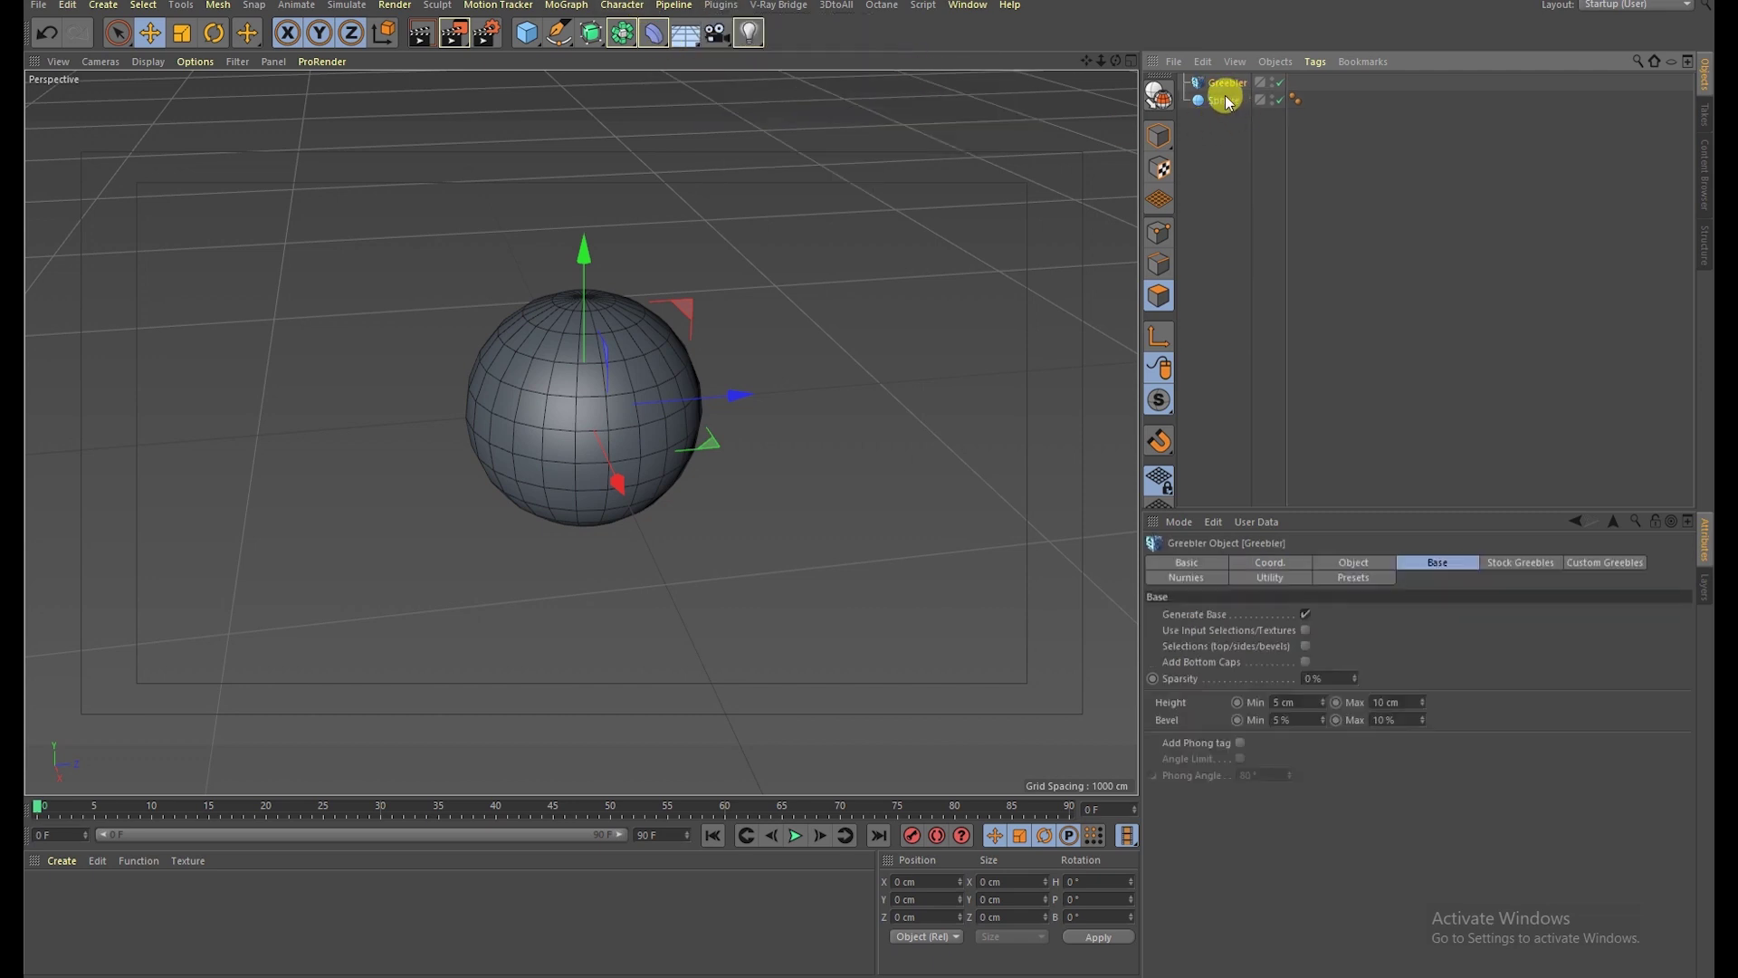
drag(1229, 87, 1226, 82)
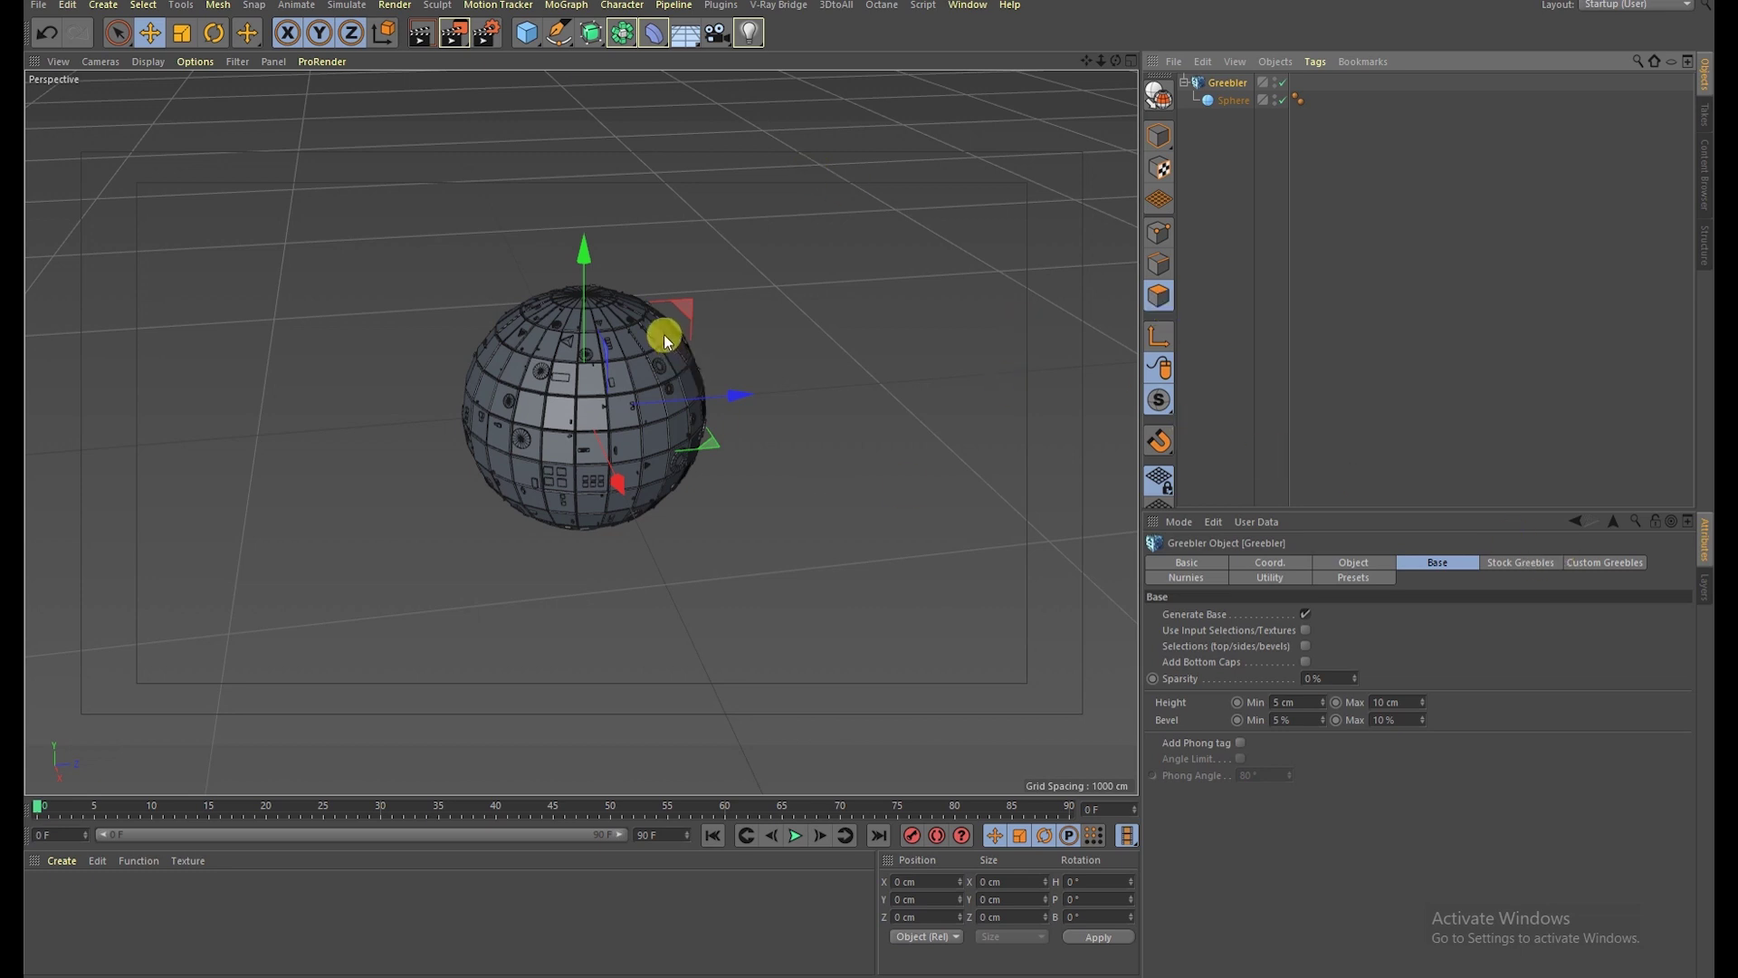
Step: Disable stock greebles and set base Height Max 41 cm, Bevel Max 19%
scroll(665, 340, up, 3)
scroll(590, 334, up, 1)
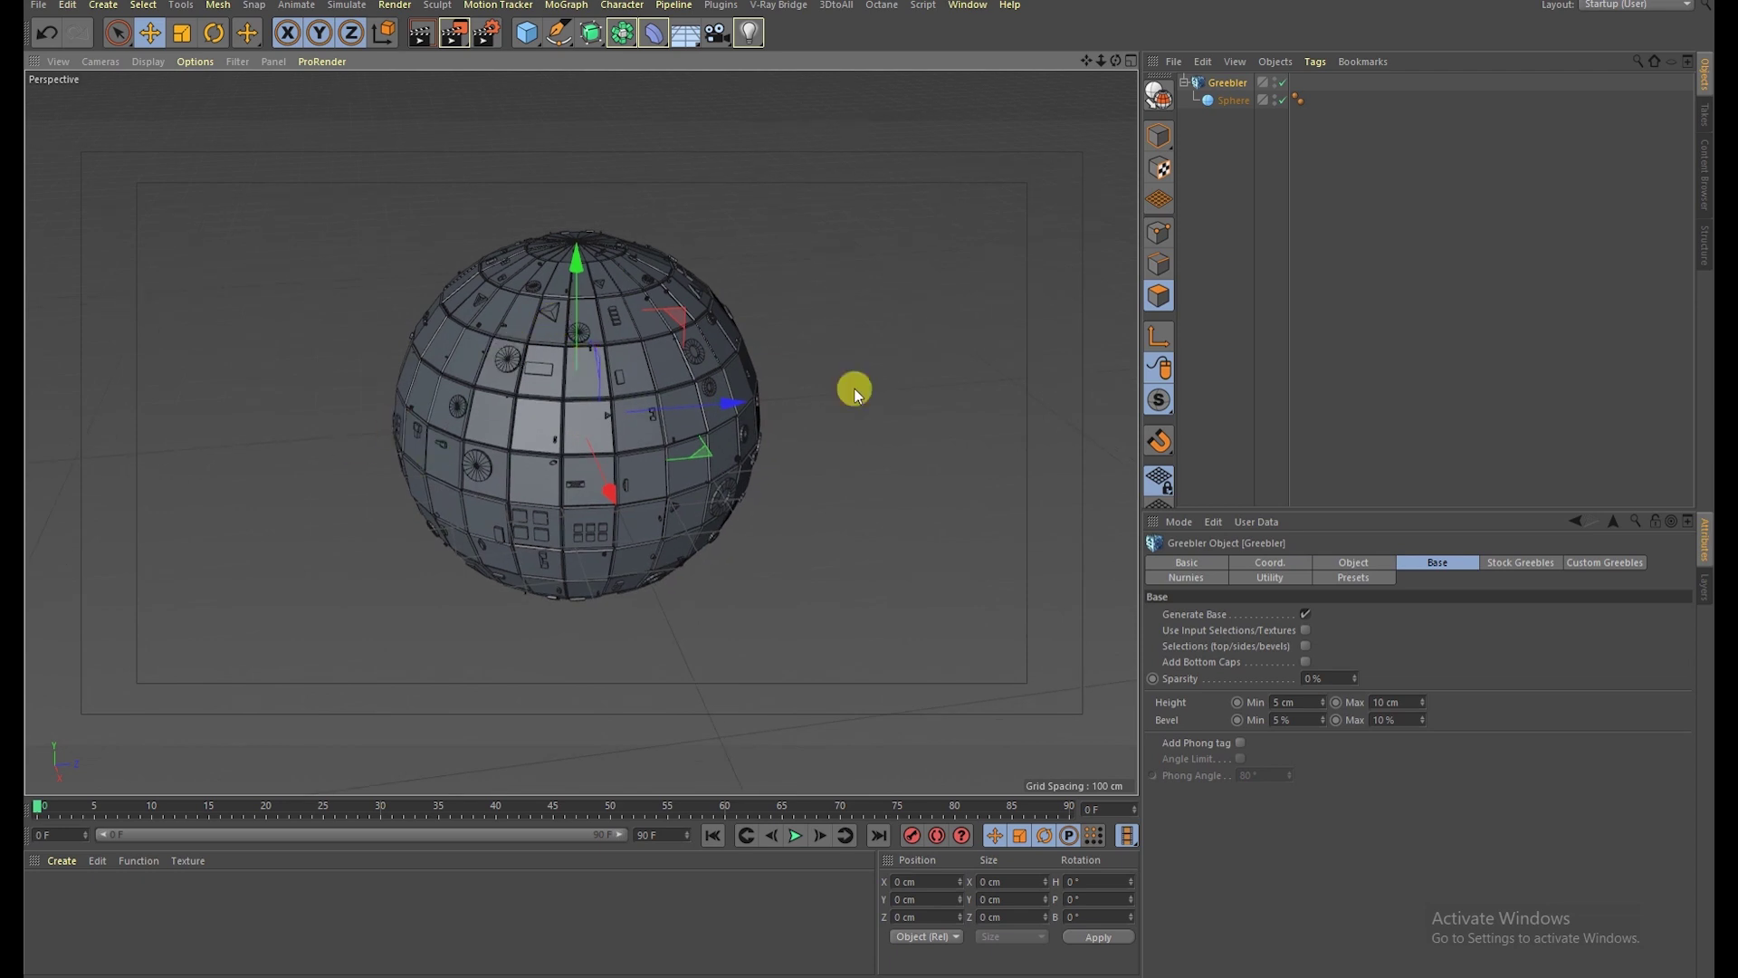
click(1521, 562)
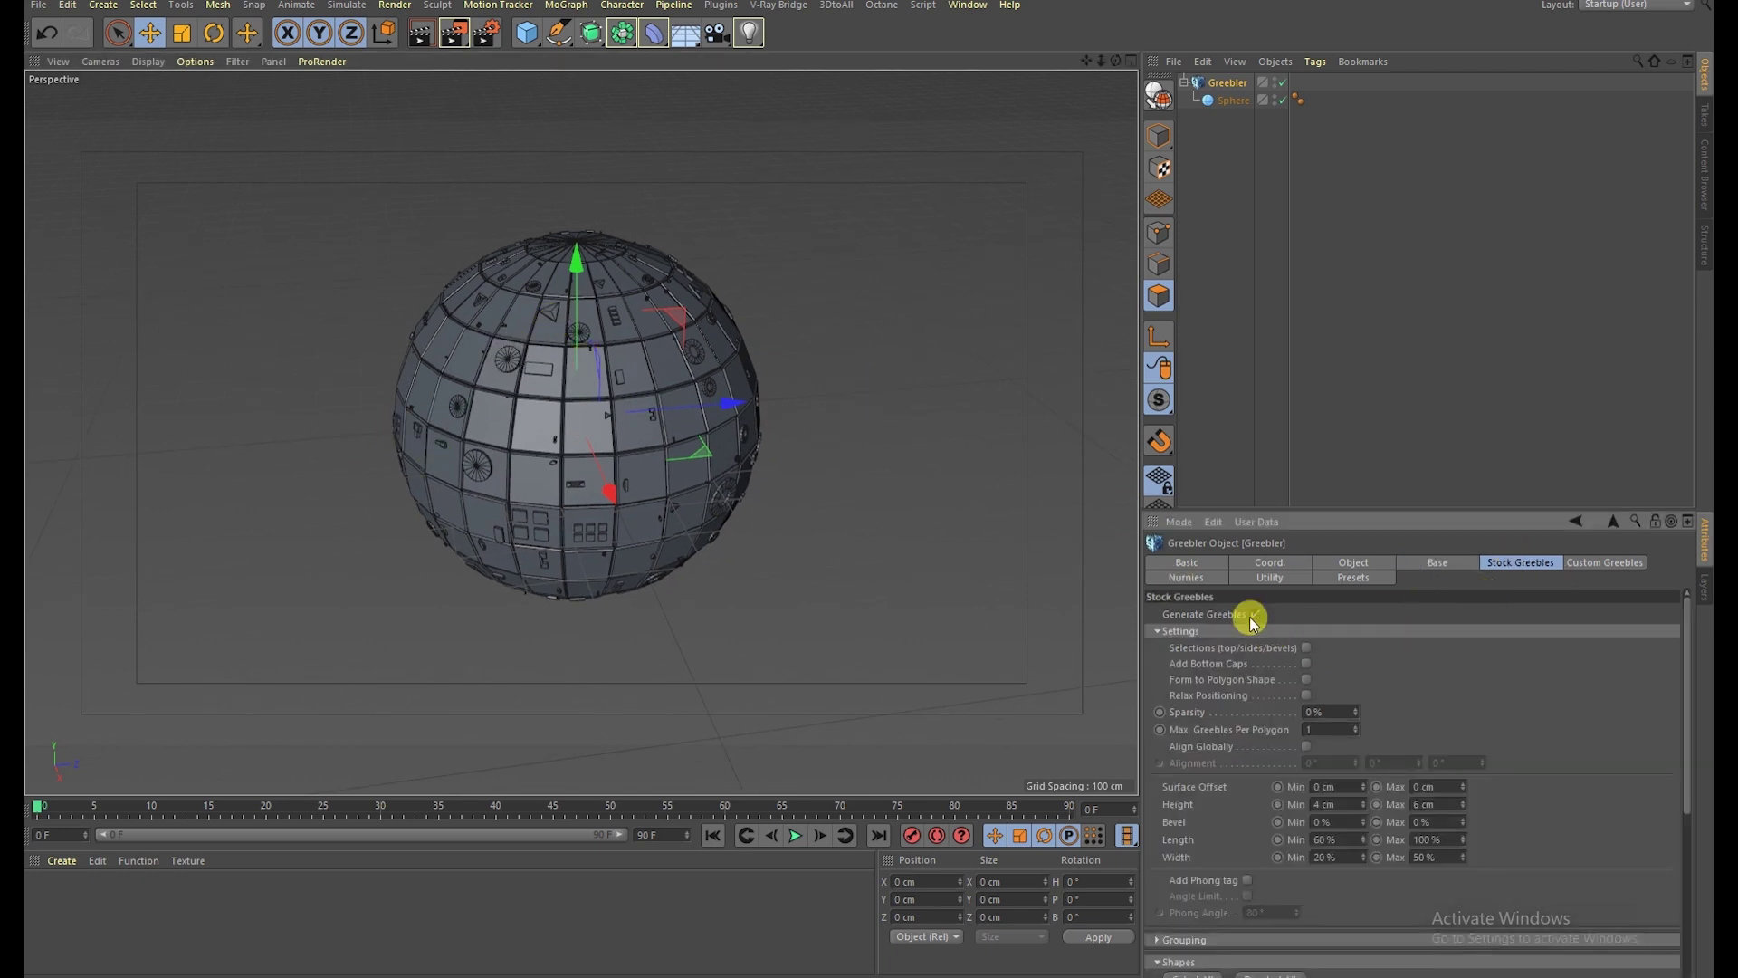
click(1254, 613)
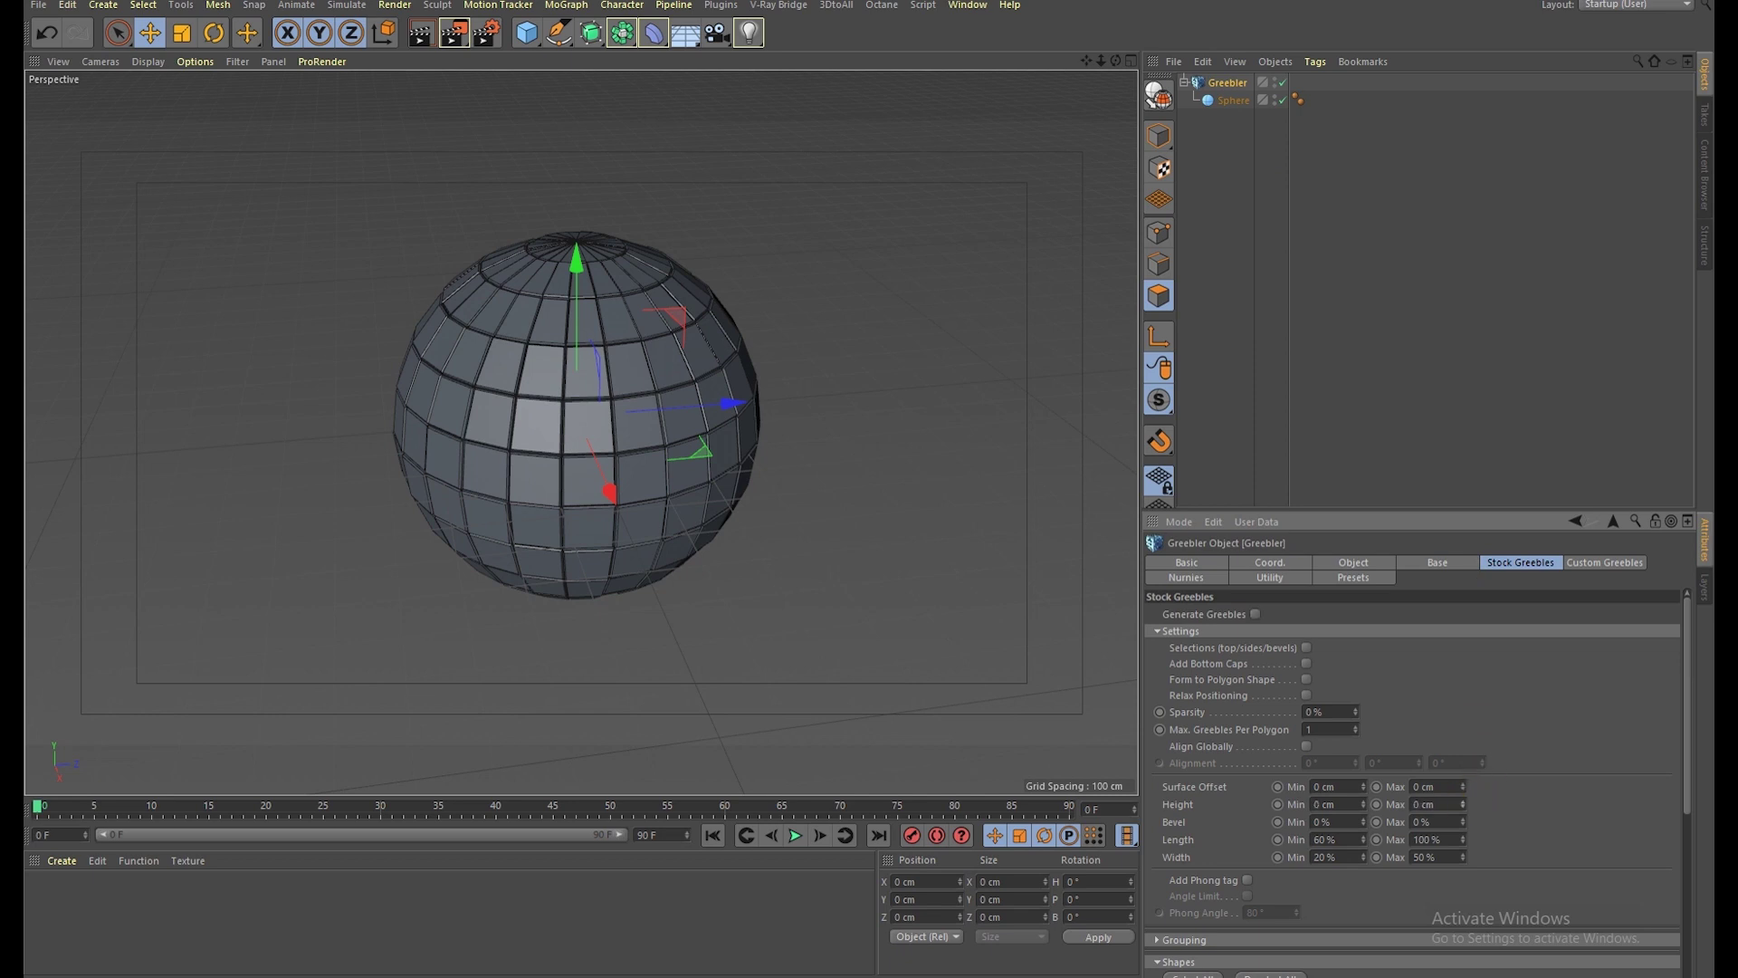
click(1456, 561)
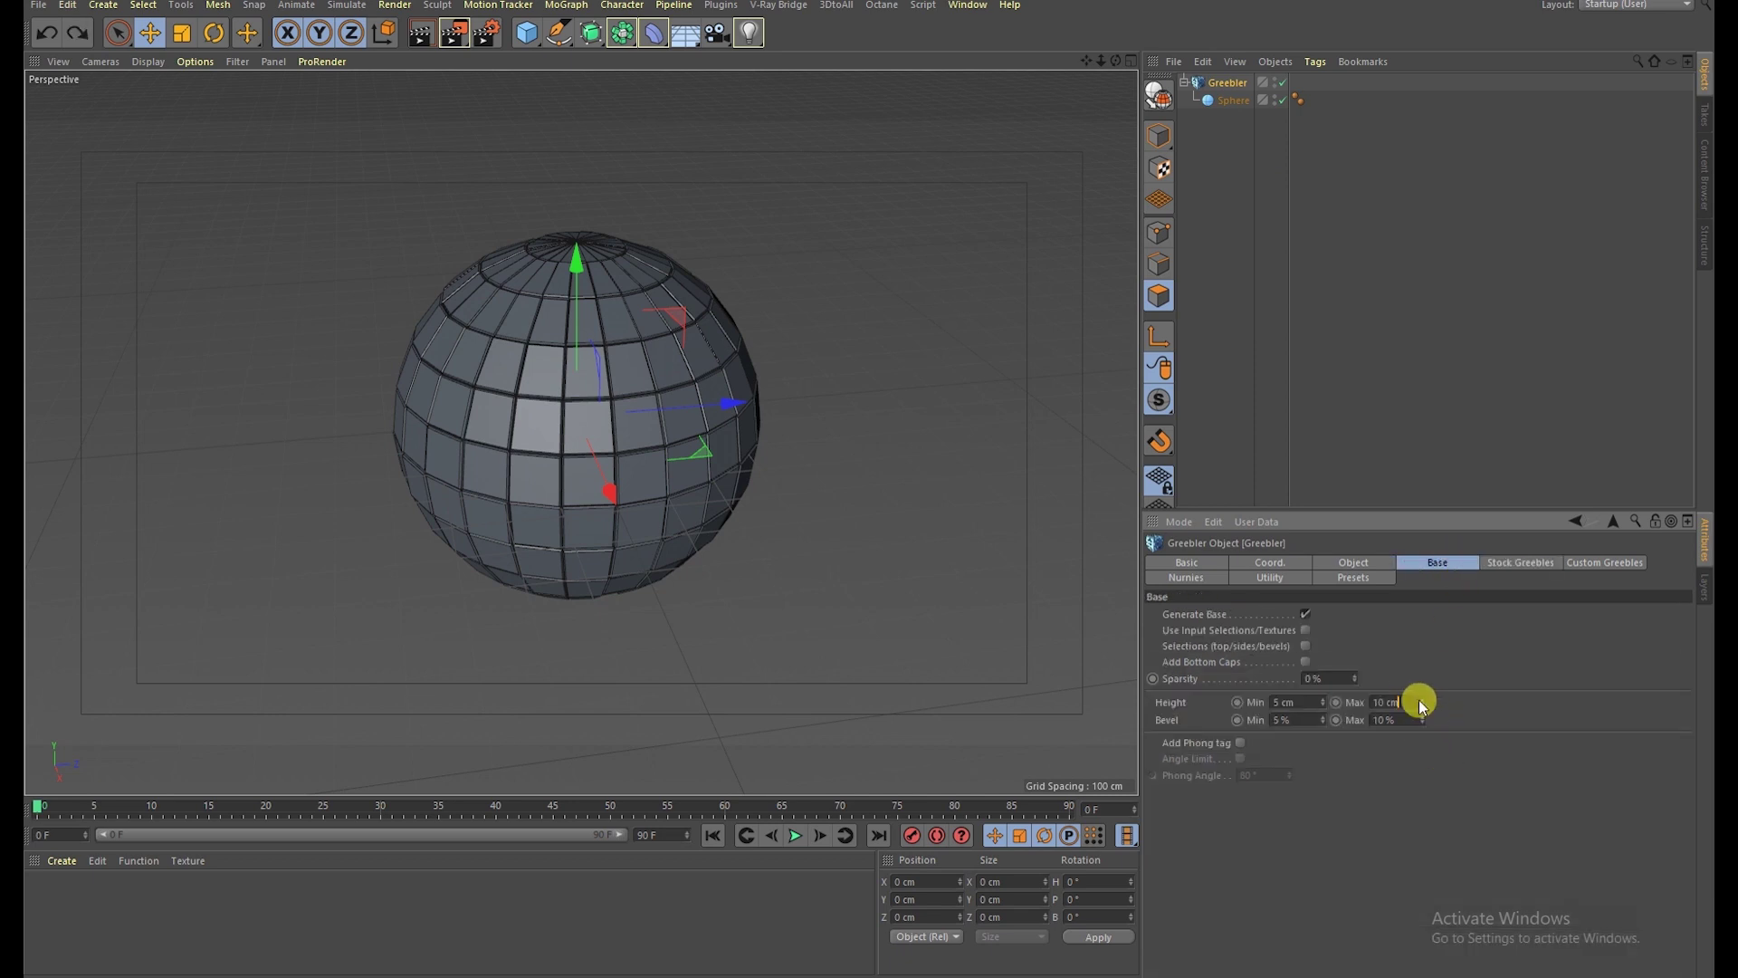
mouse_move(1423, 699)
mouse_down()
mouse_move(1449, 670)
mouse_move(1422, 715)
mouse_up()
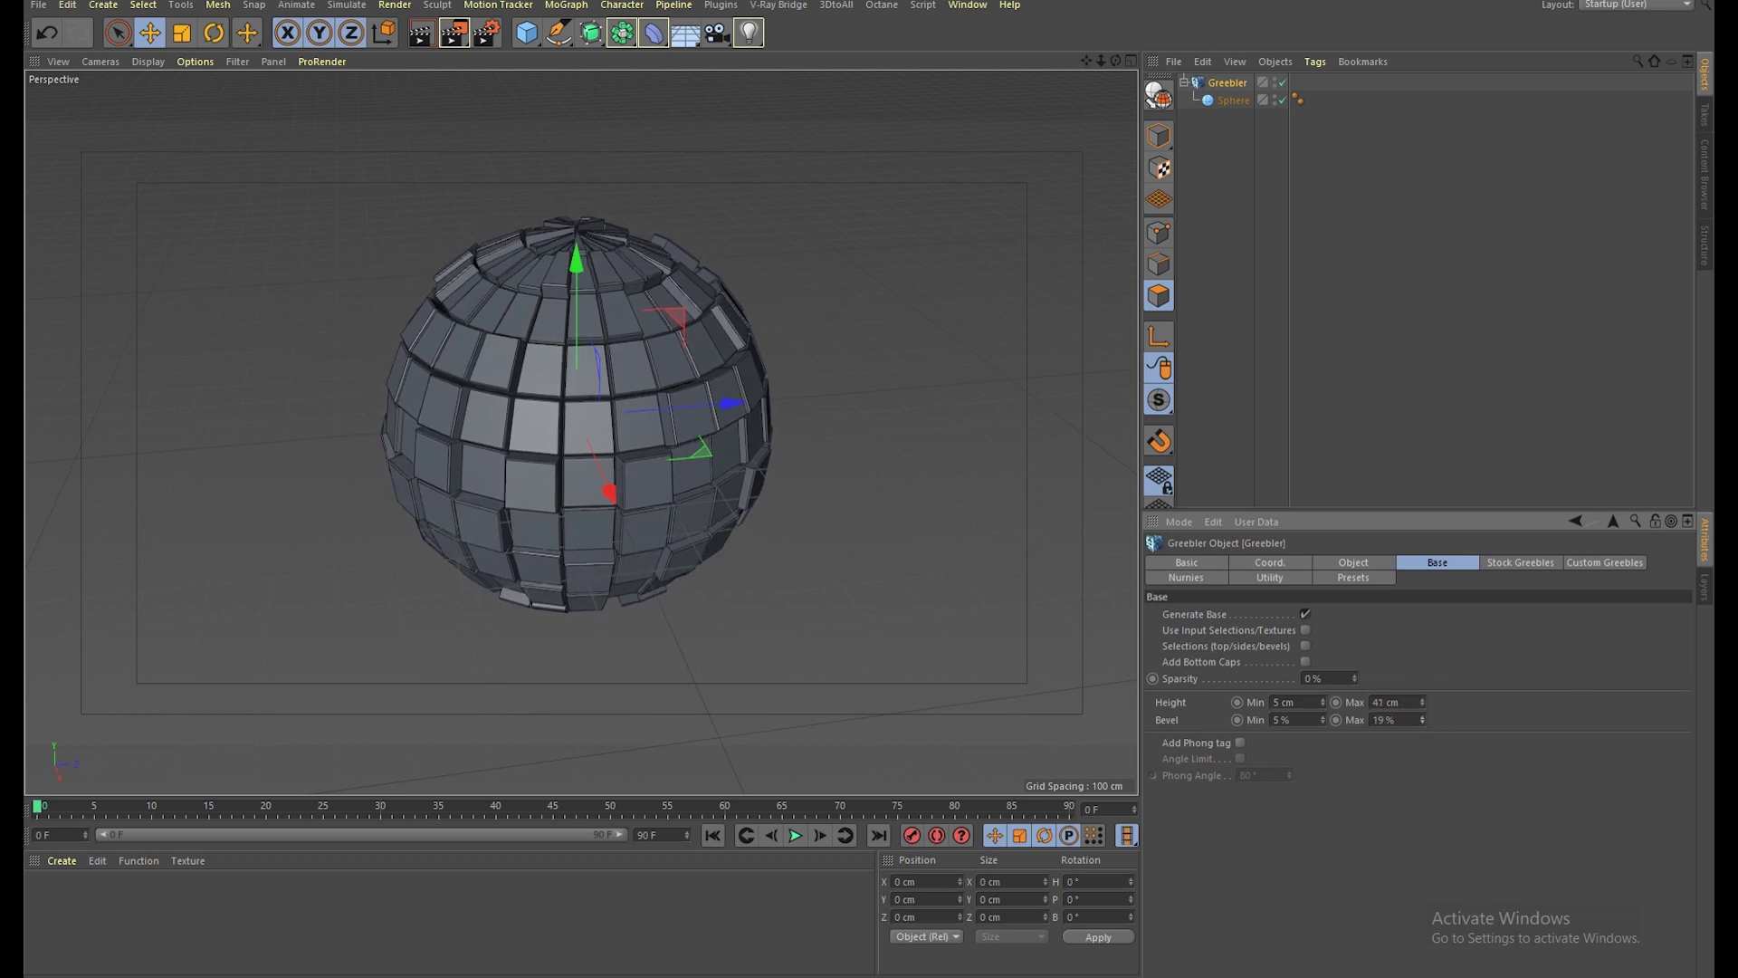
Step: Preview-render the greebled sphere from new angles, then show the sphere's coordinates
click(1296, 360)
alt+drag(509, 386, 555, 350)
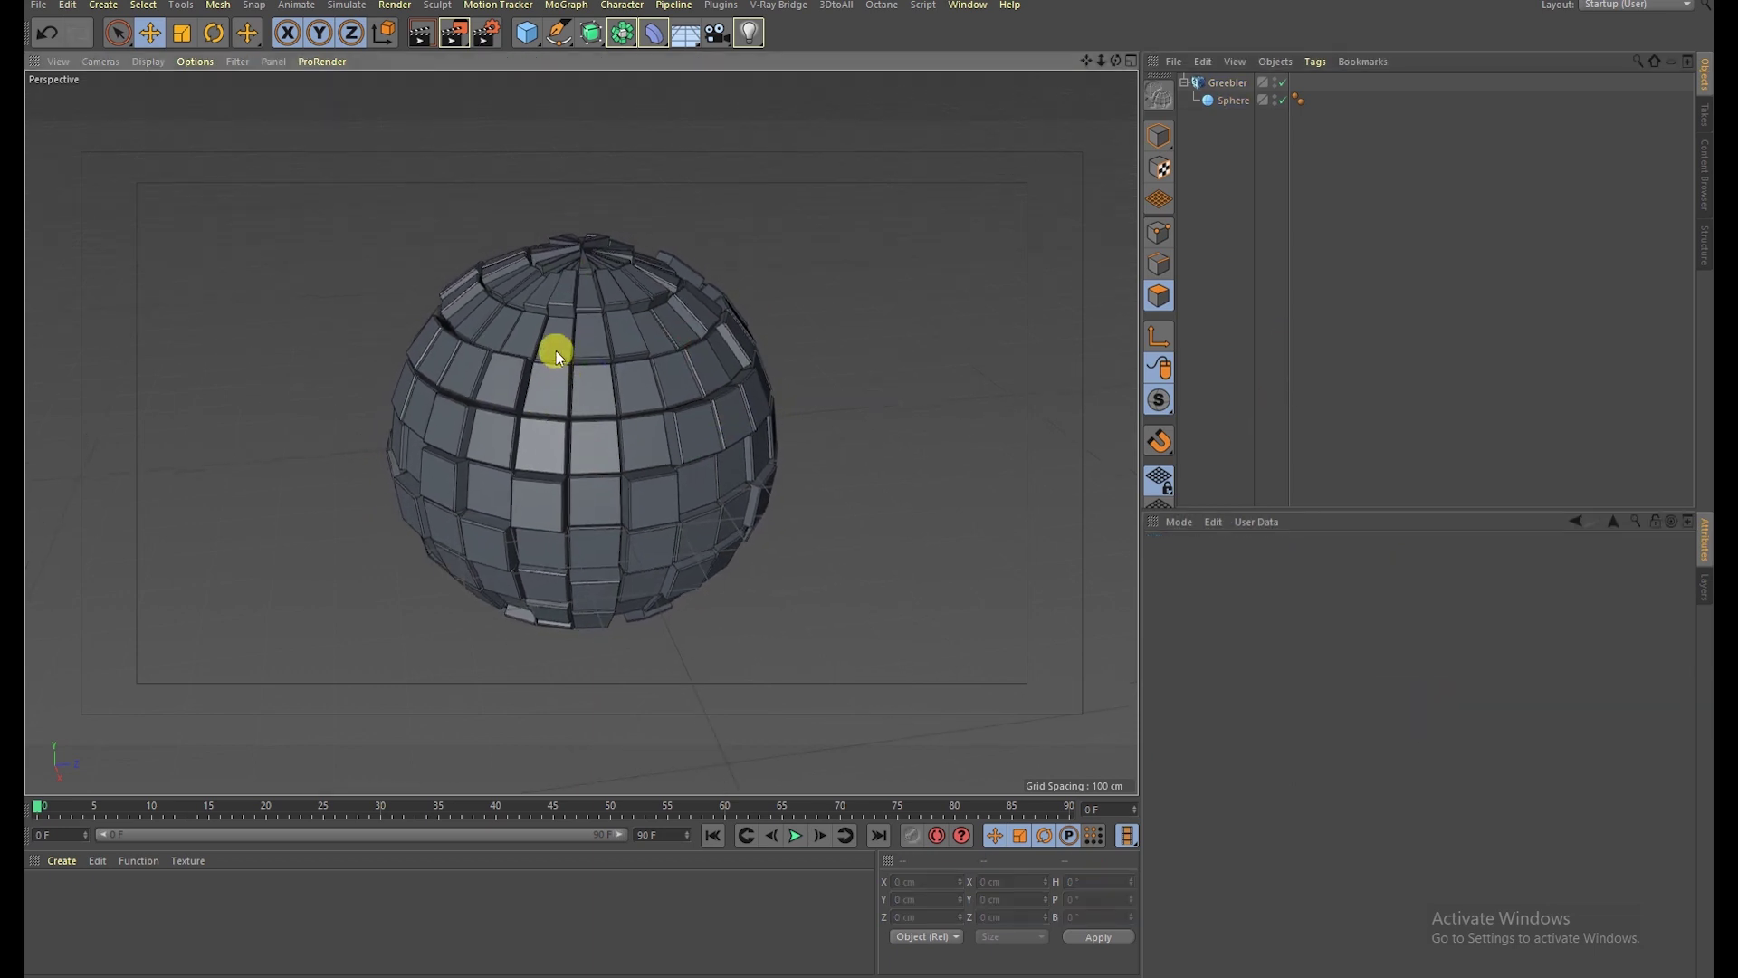
click(420, 33)
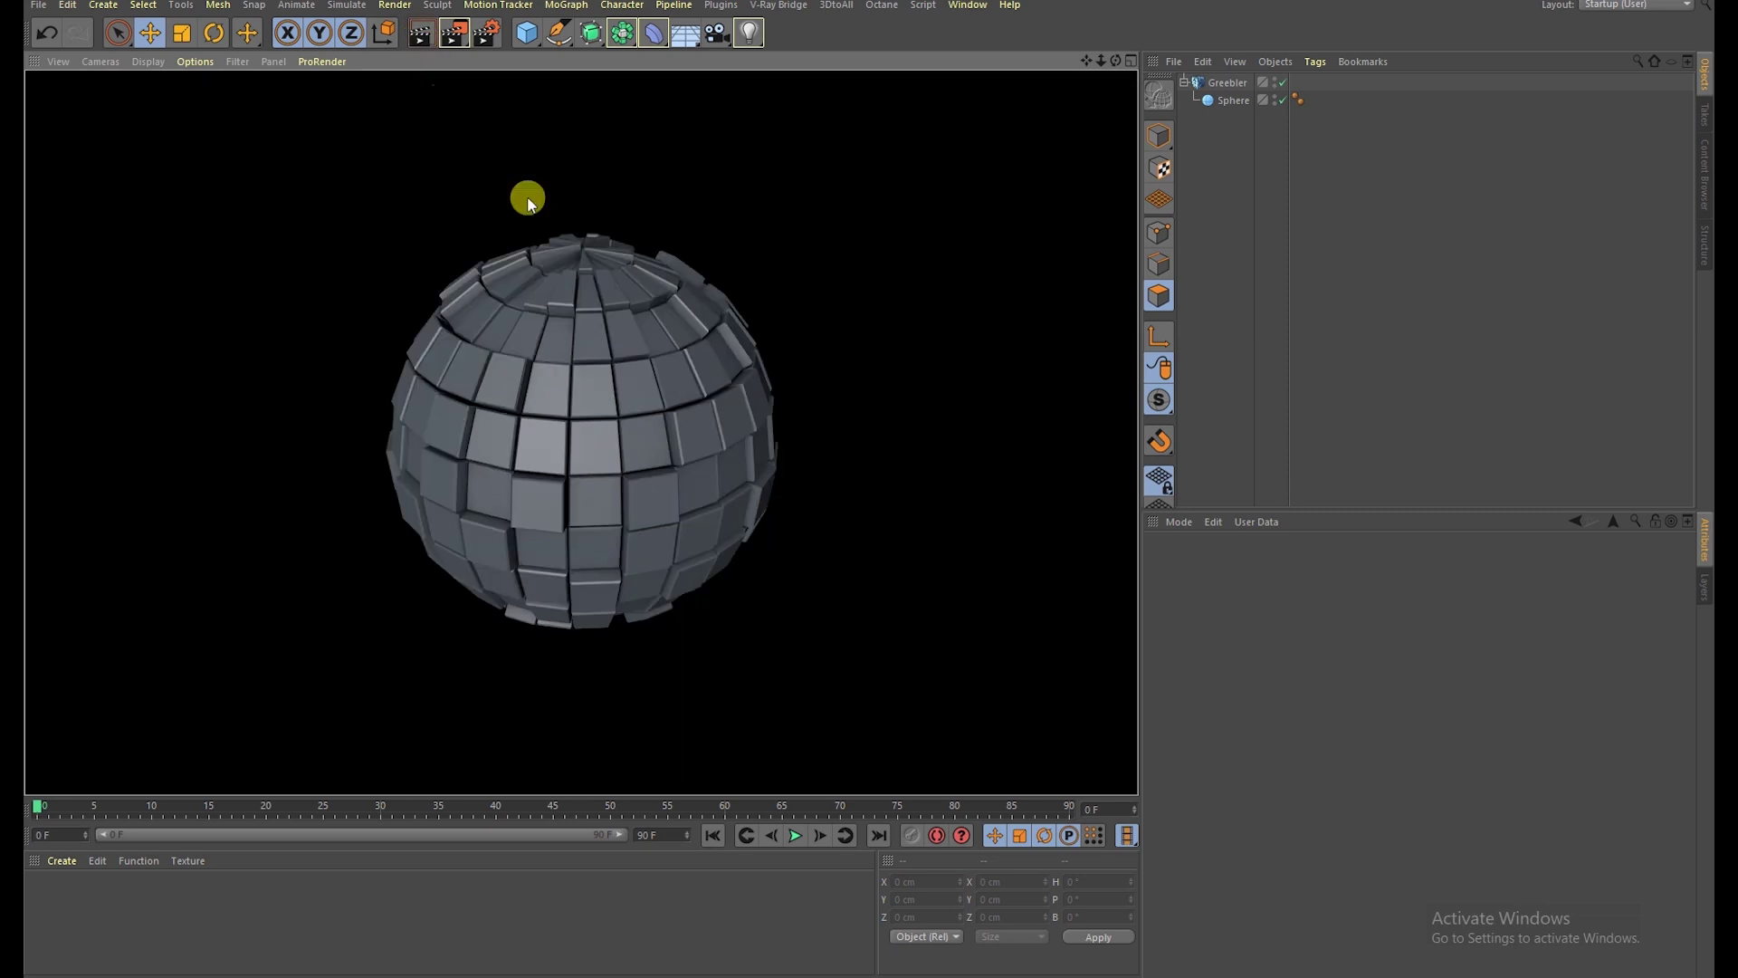
scroll(566, 451, up, 3)
click(425, 36)
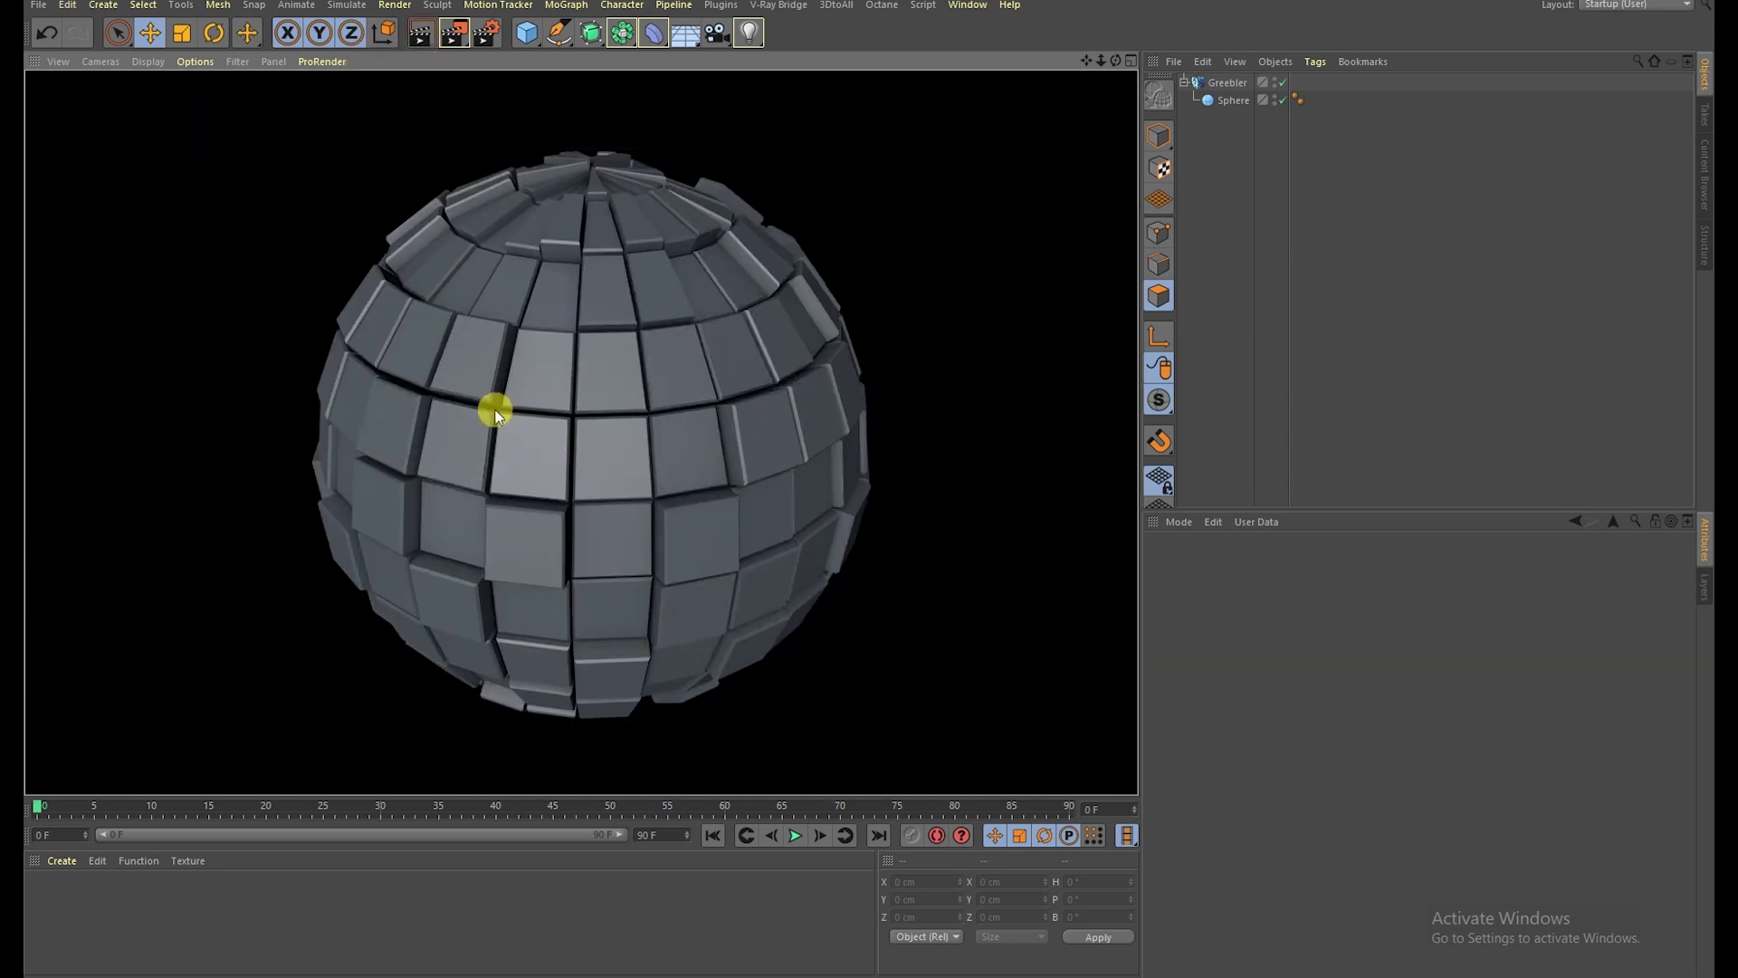
mouse_move(493, 403)
alt+mouse_down()
mouse_move(663, 389)
mouse_move(519, 443)
mouse_move(963, 388)
alt+mouse_up()
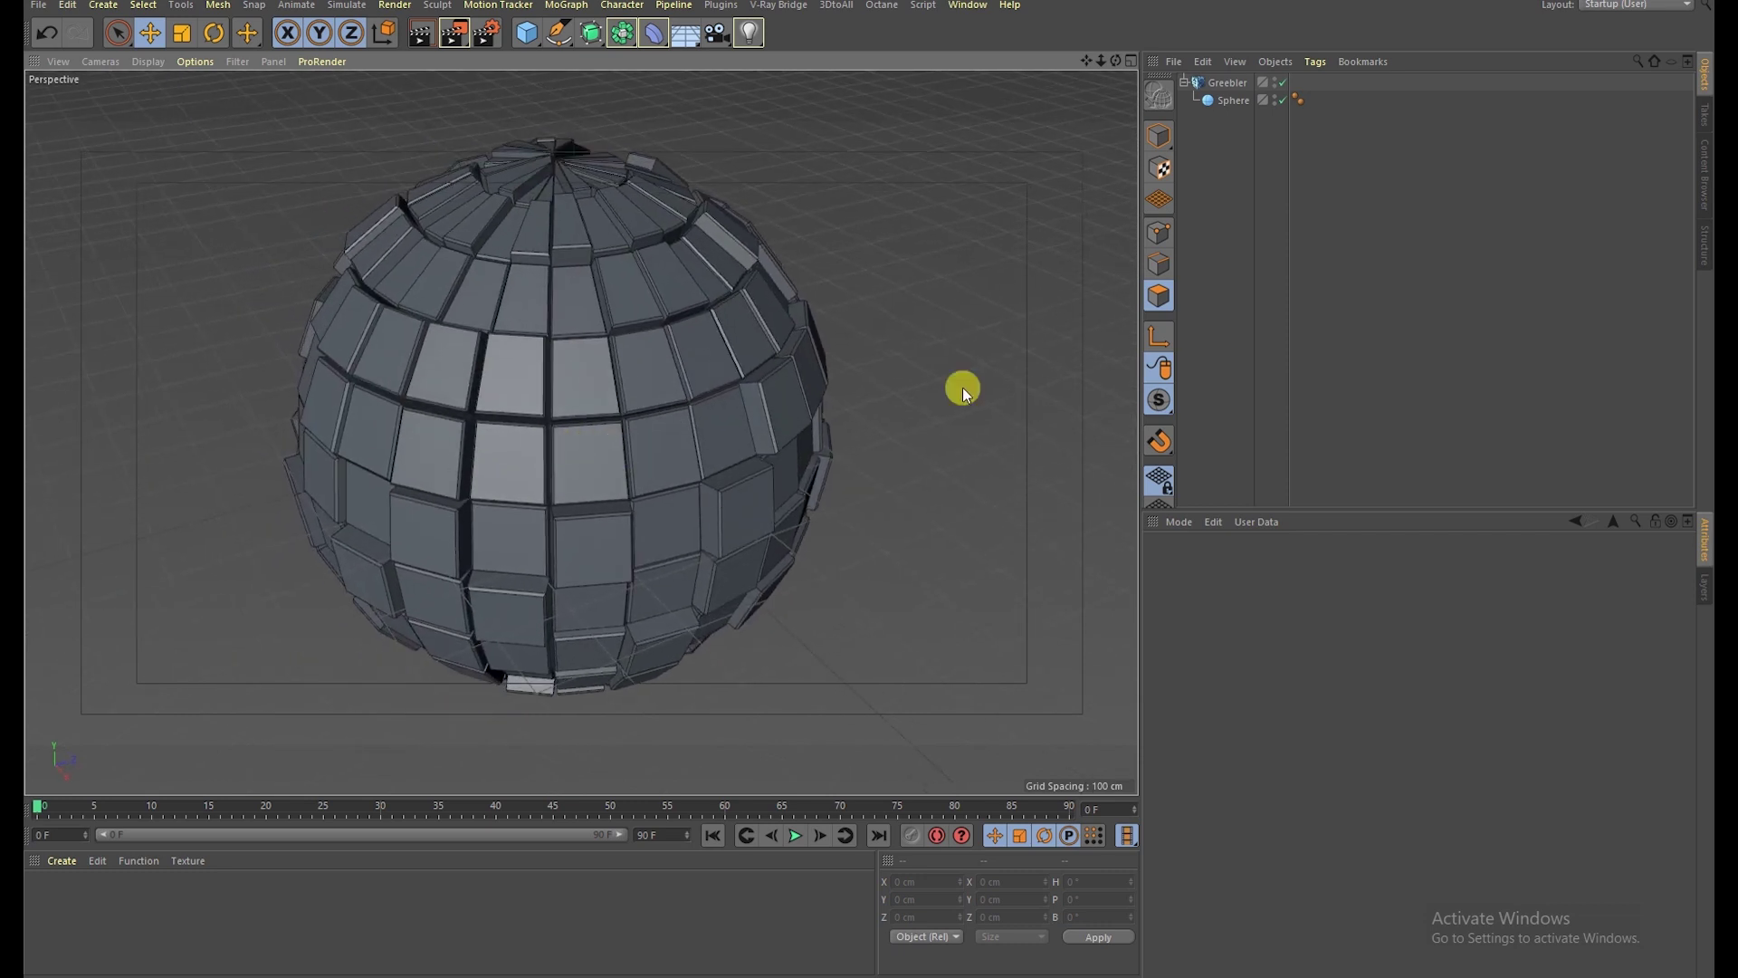
click(1237, 102)
click(1191, 567)
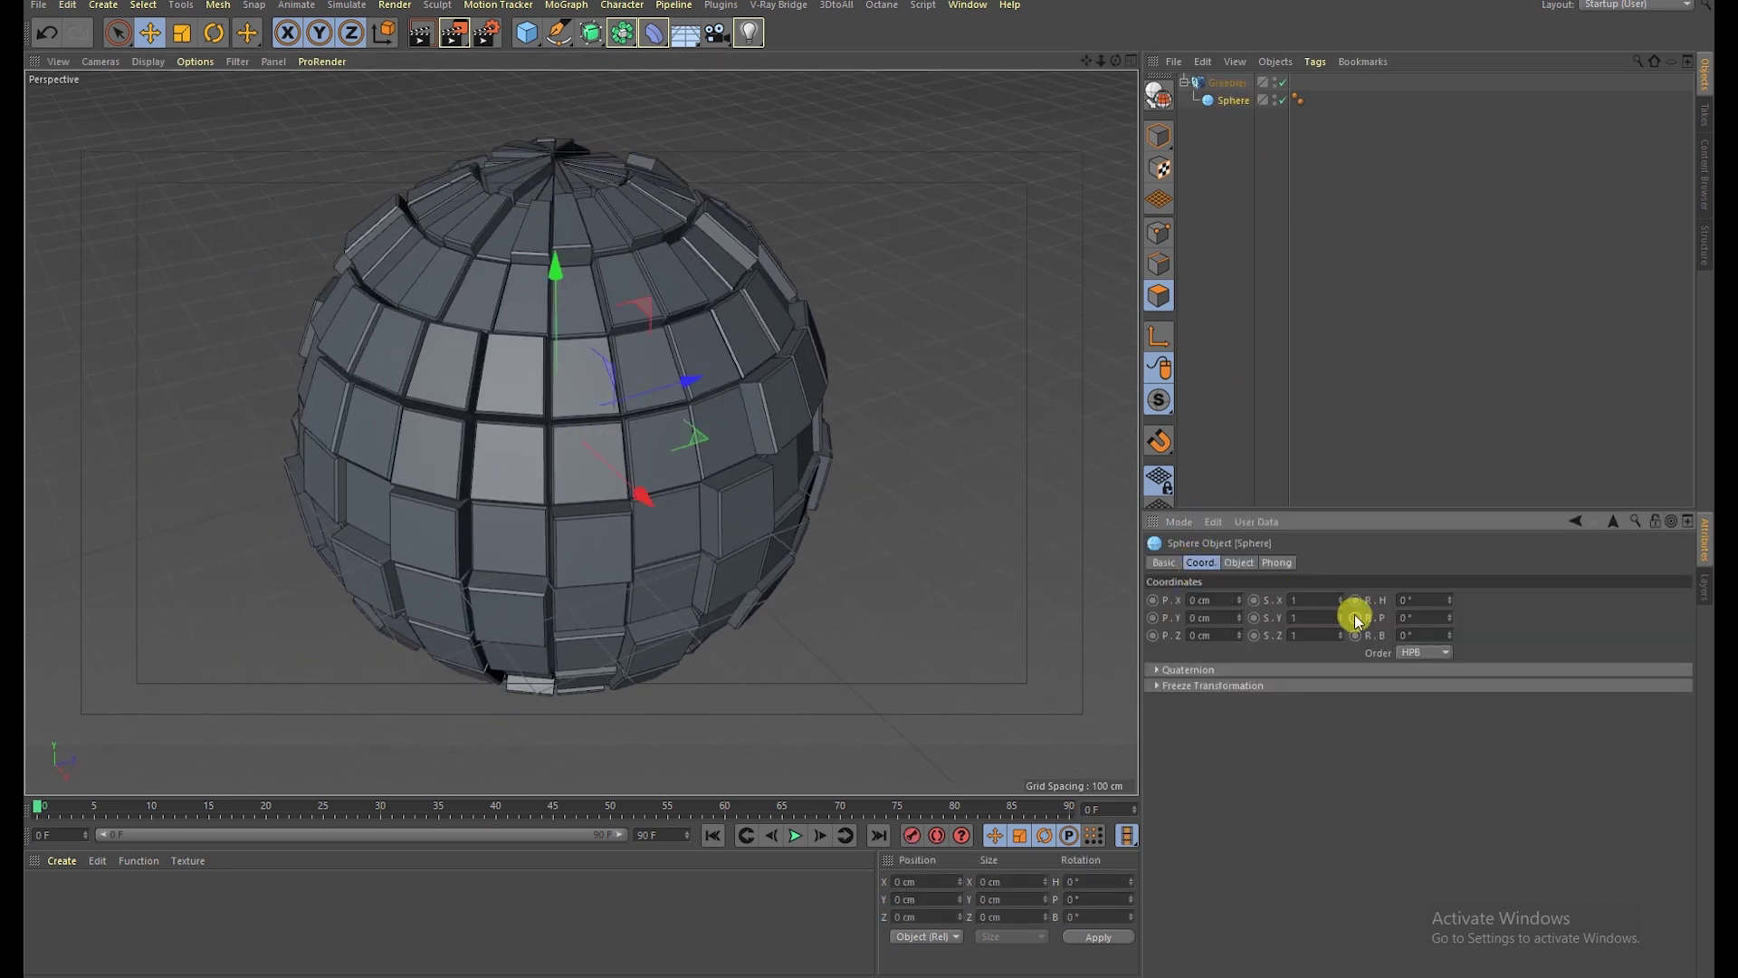
Step: Keyframe the sphere's heading rotation at frame 90 and test the spin
click(1449, 600)
key(ctrl+z)
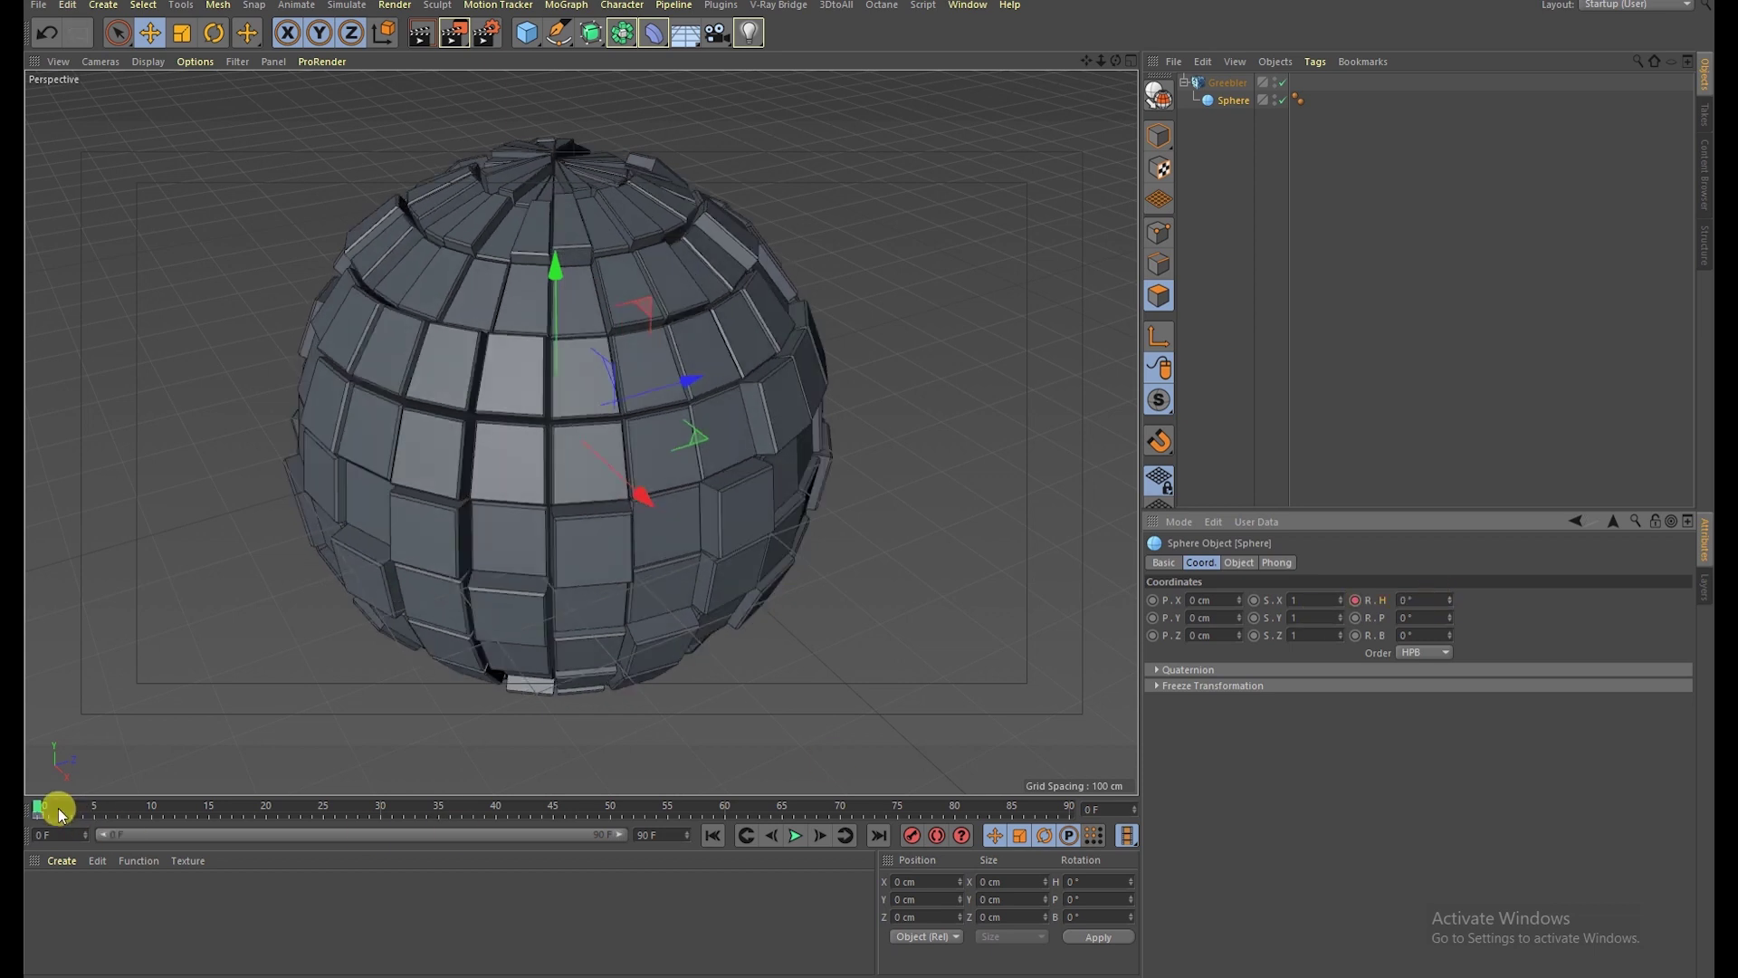
drag(57, 812, 1082, 810)
click(1408, 600)
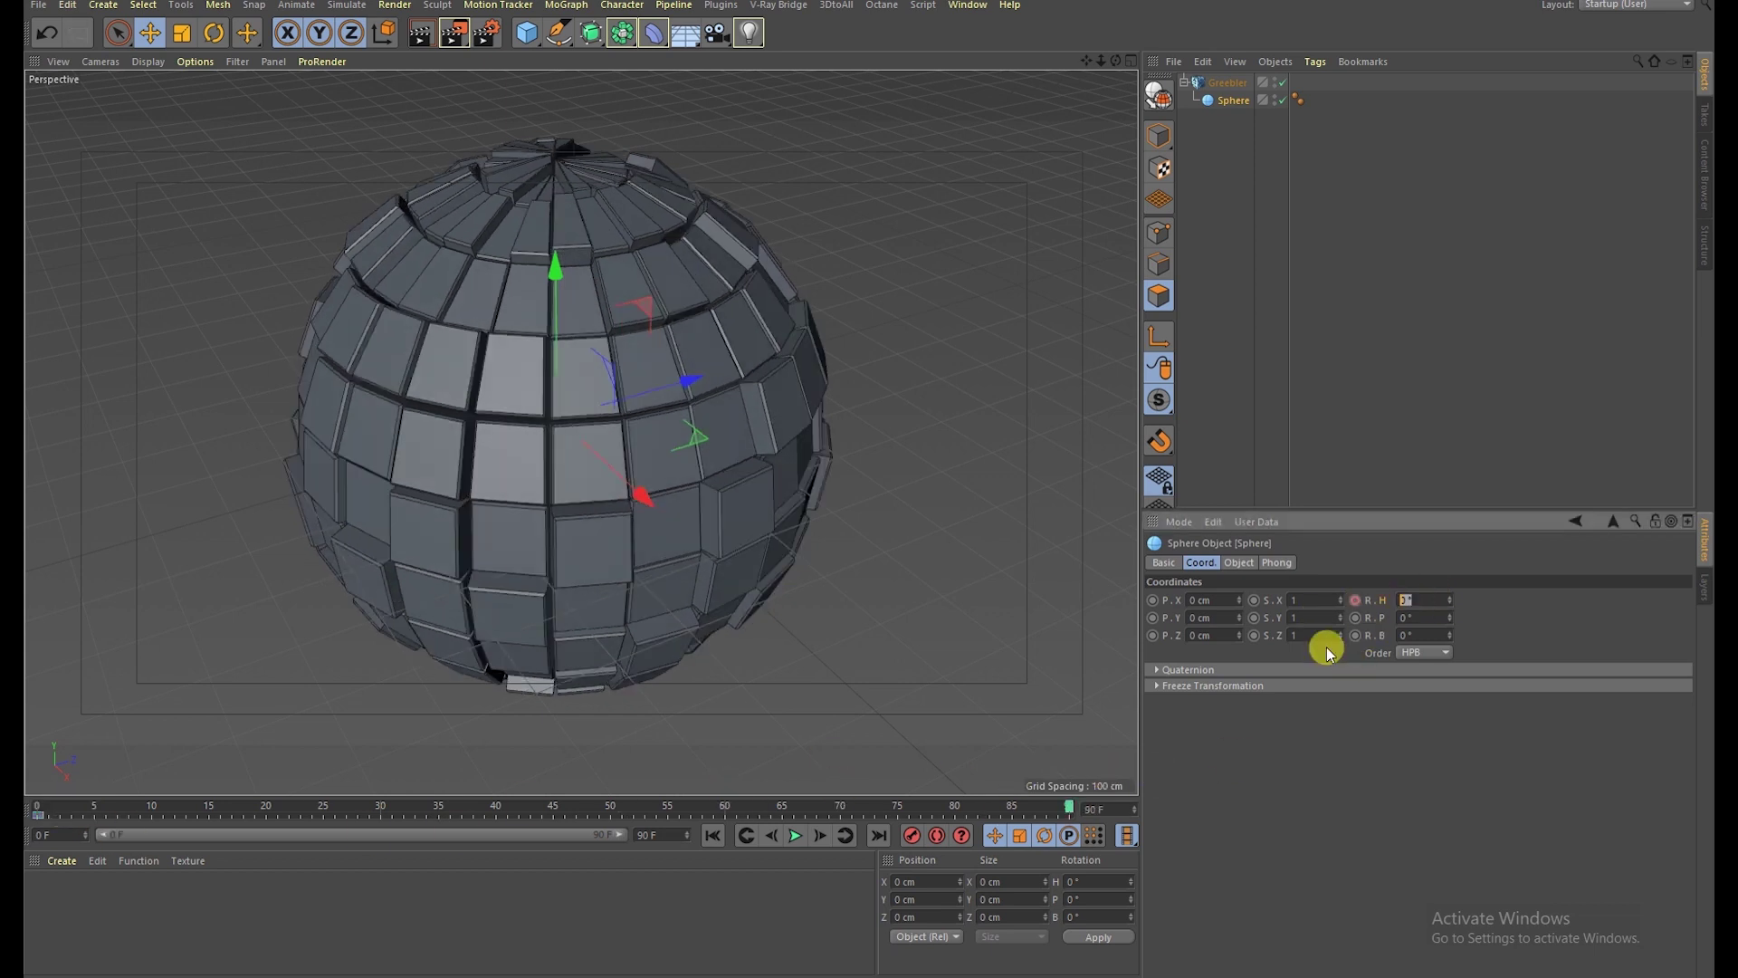
text(360)
click(1354, 601)
click(794, 835)
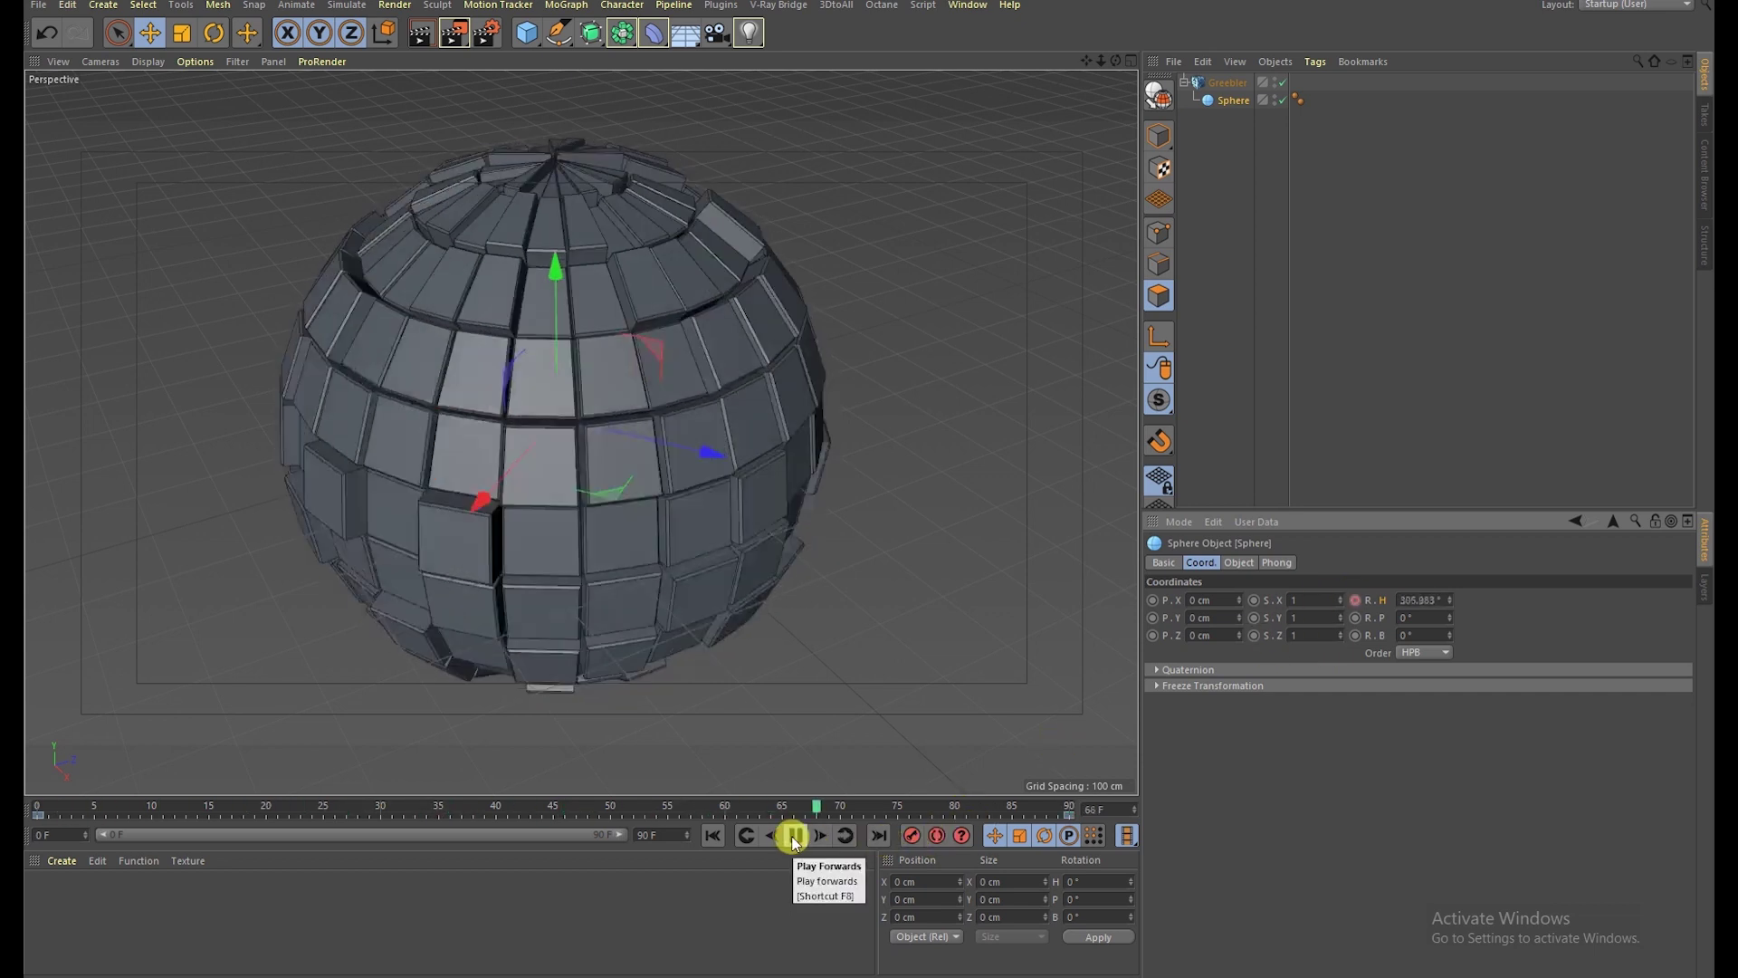
click(794, 836)
click(1070, 807)
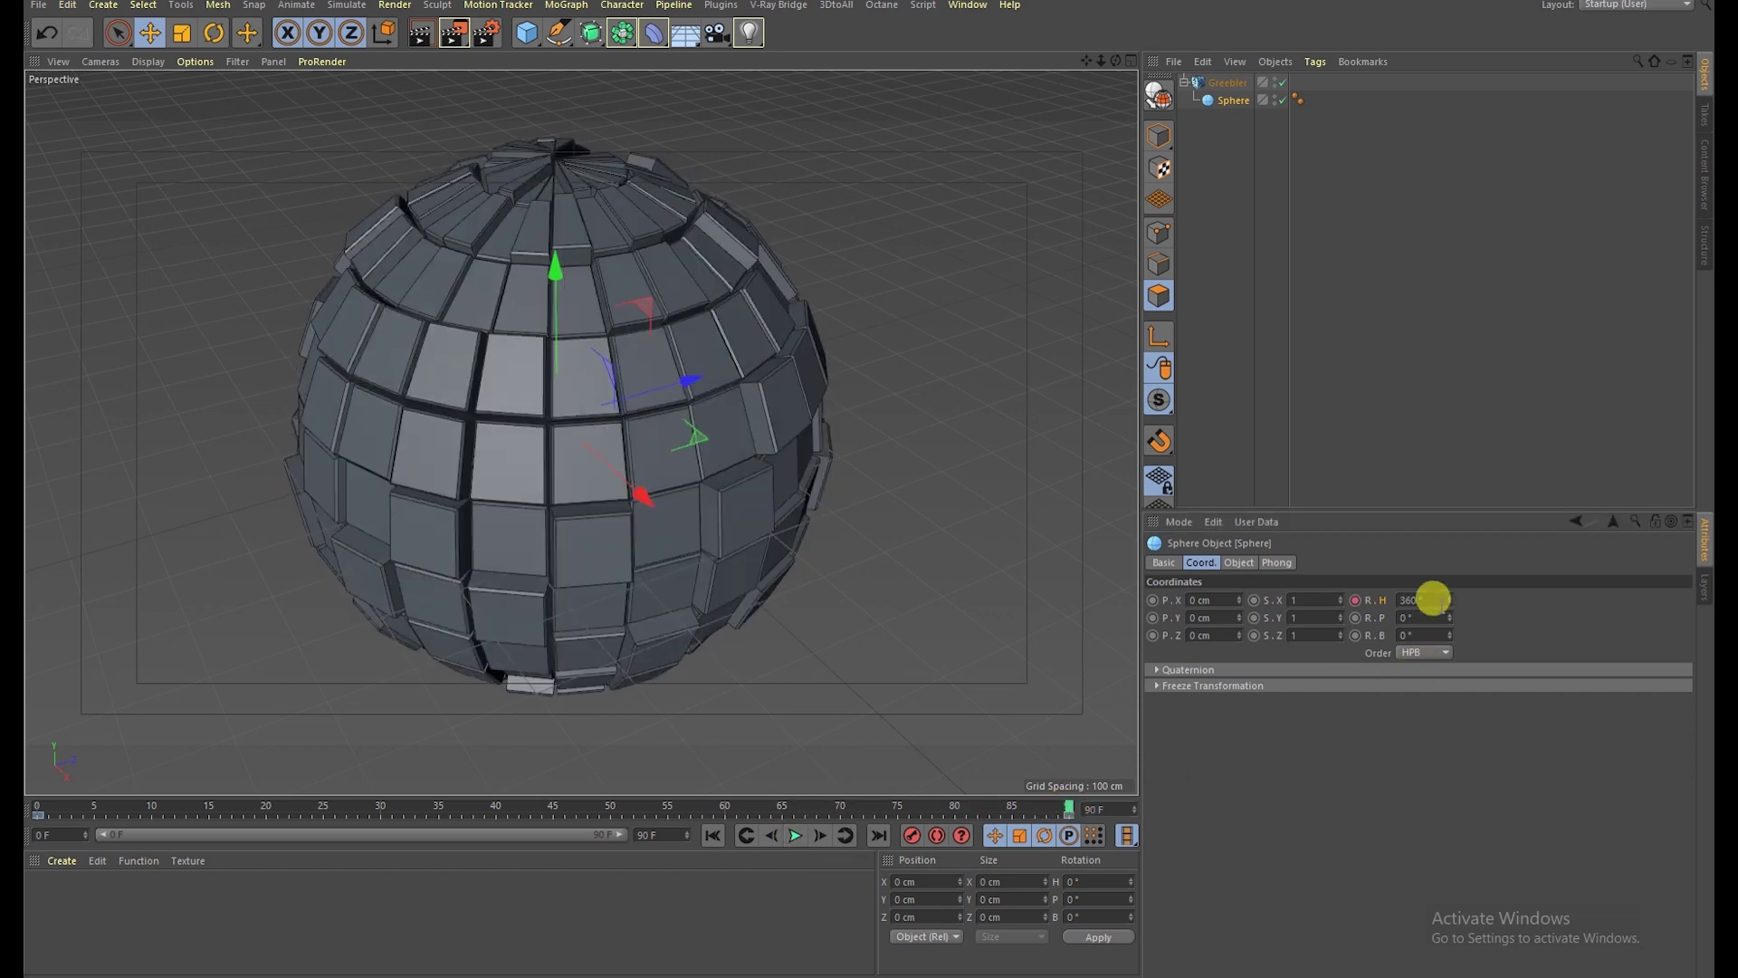
Step: Set the frame-90 heading to 90° and make the rotation keys Linear
click(1433, 599)
text(0)
key(Return)
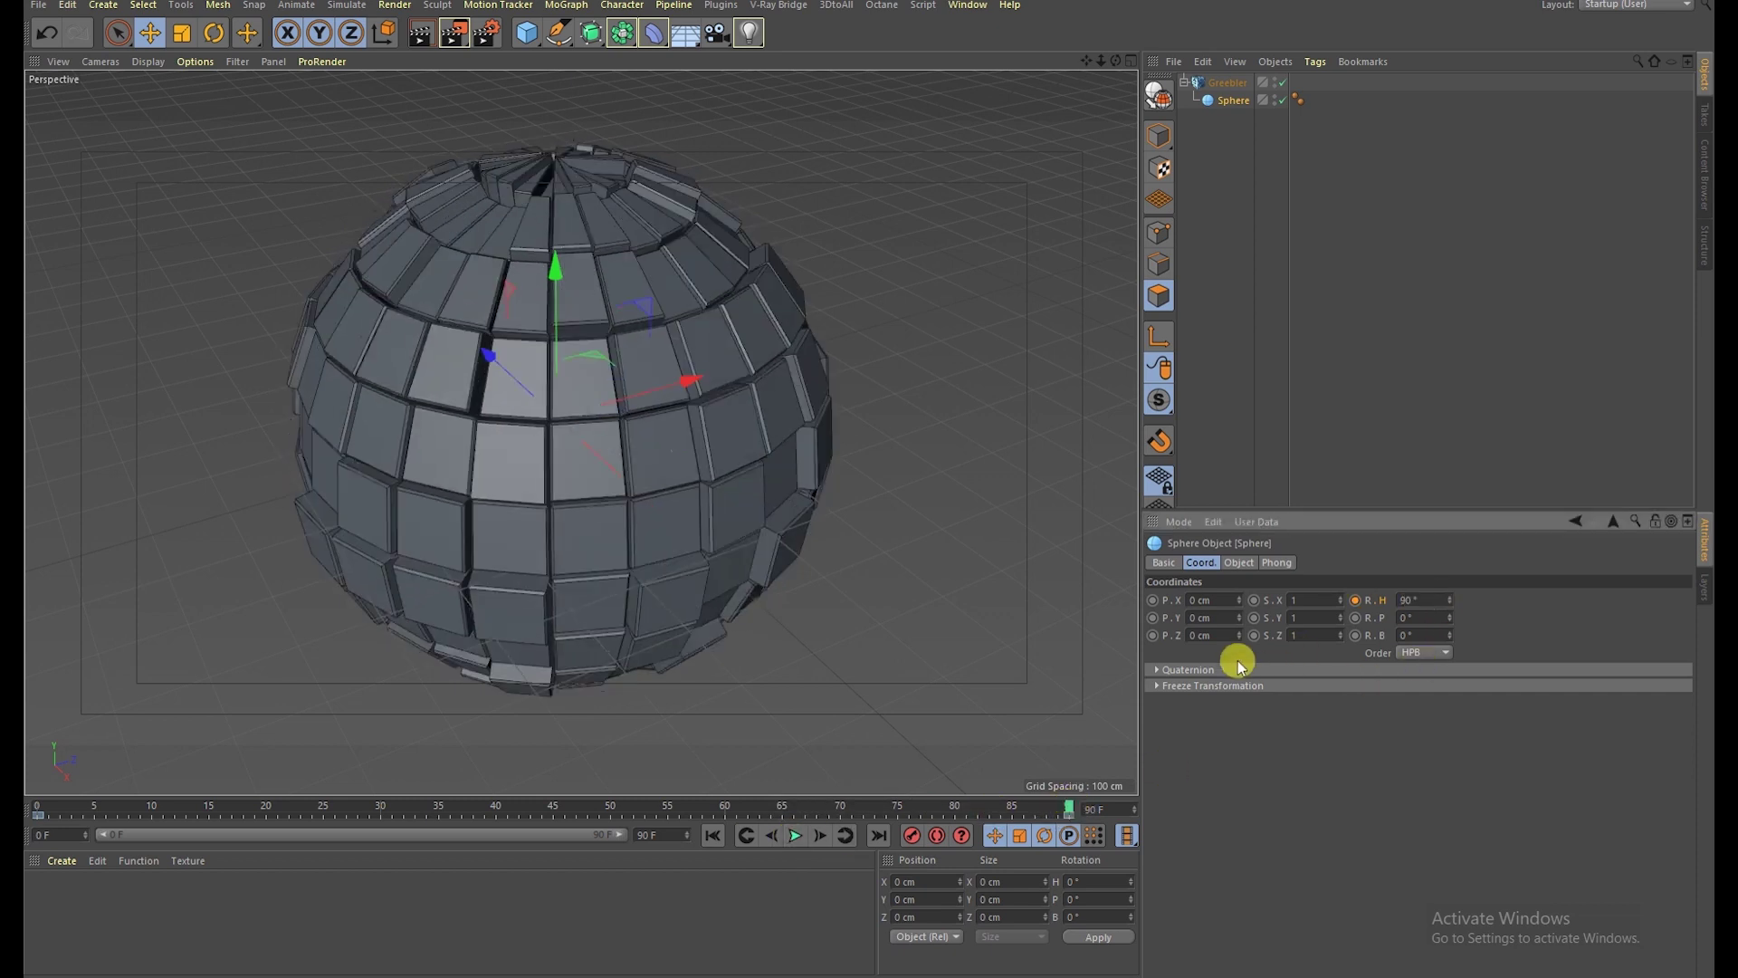
click(1071, 817)
click(1279, 587)
click(1276, 613)
click(39, 814)
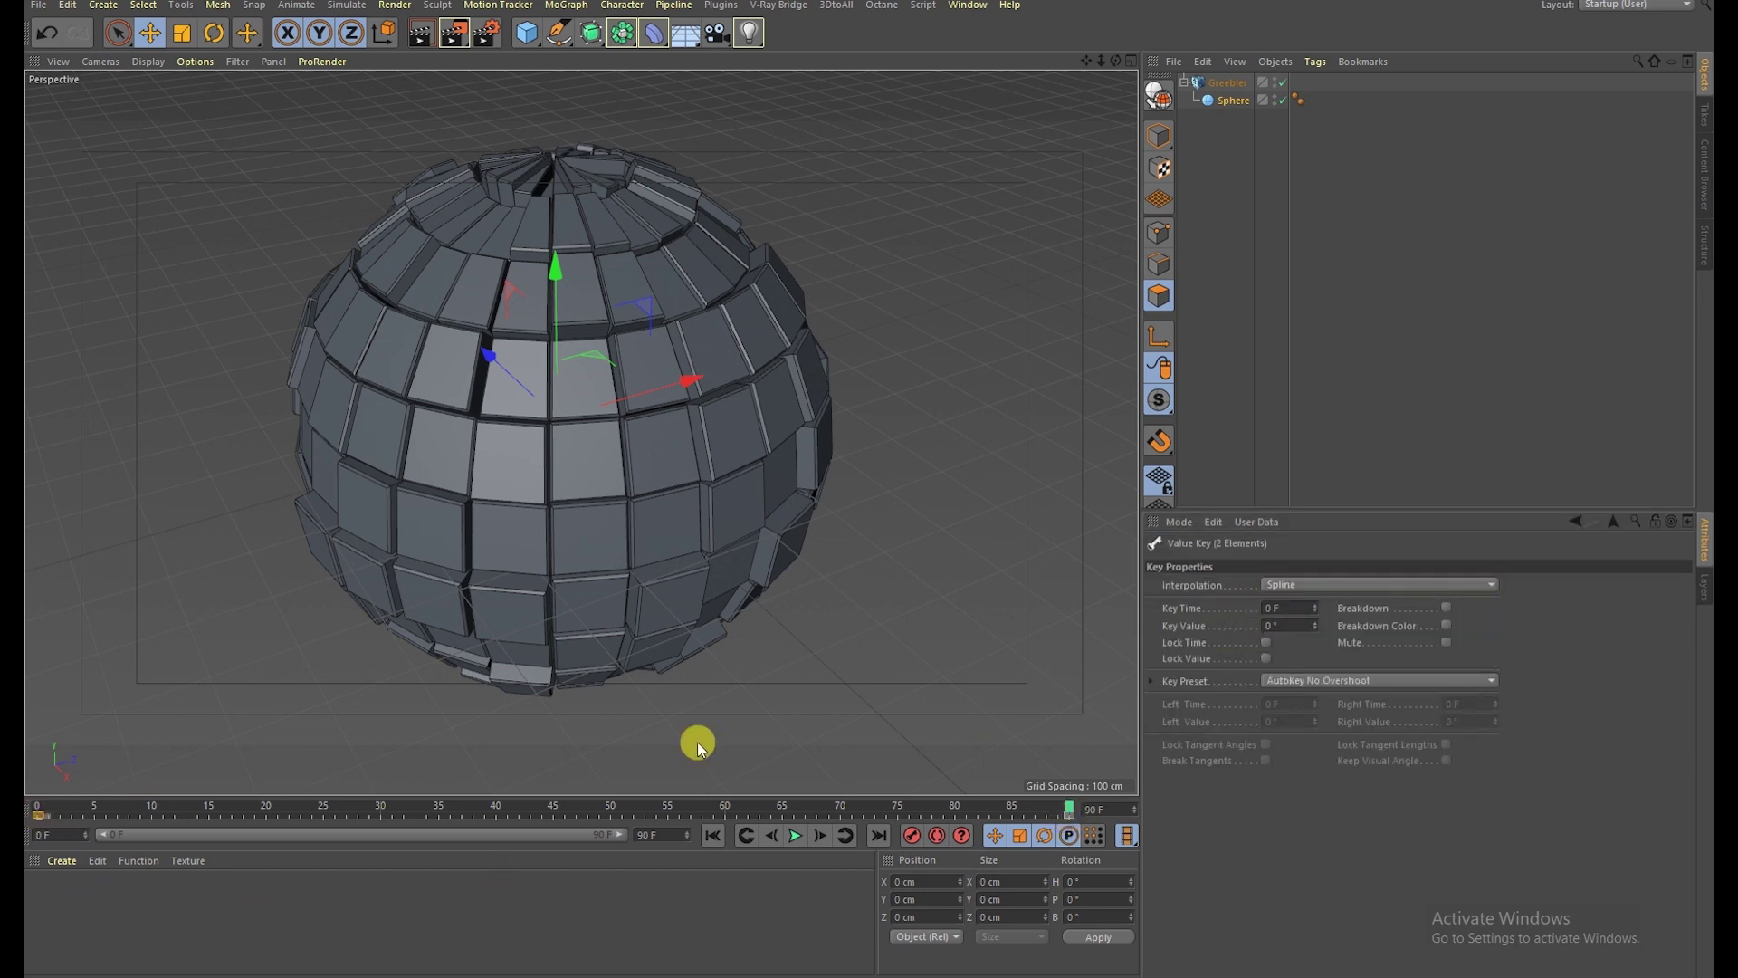
click(1285, 587)
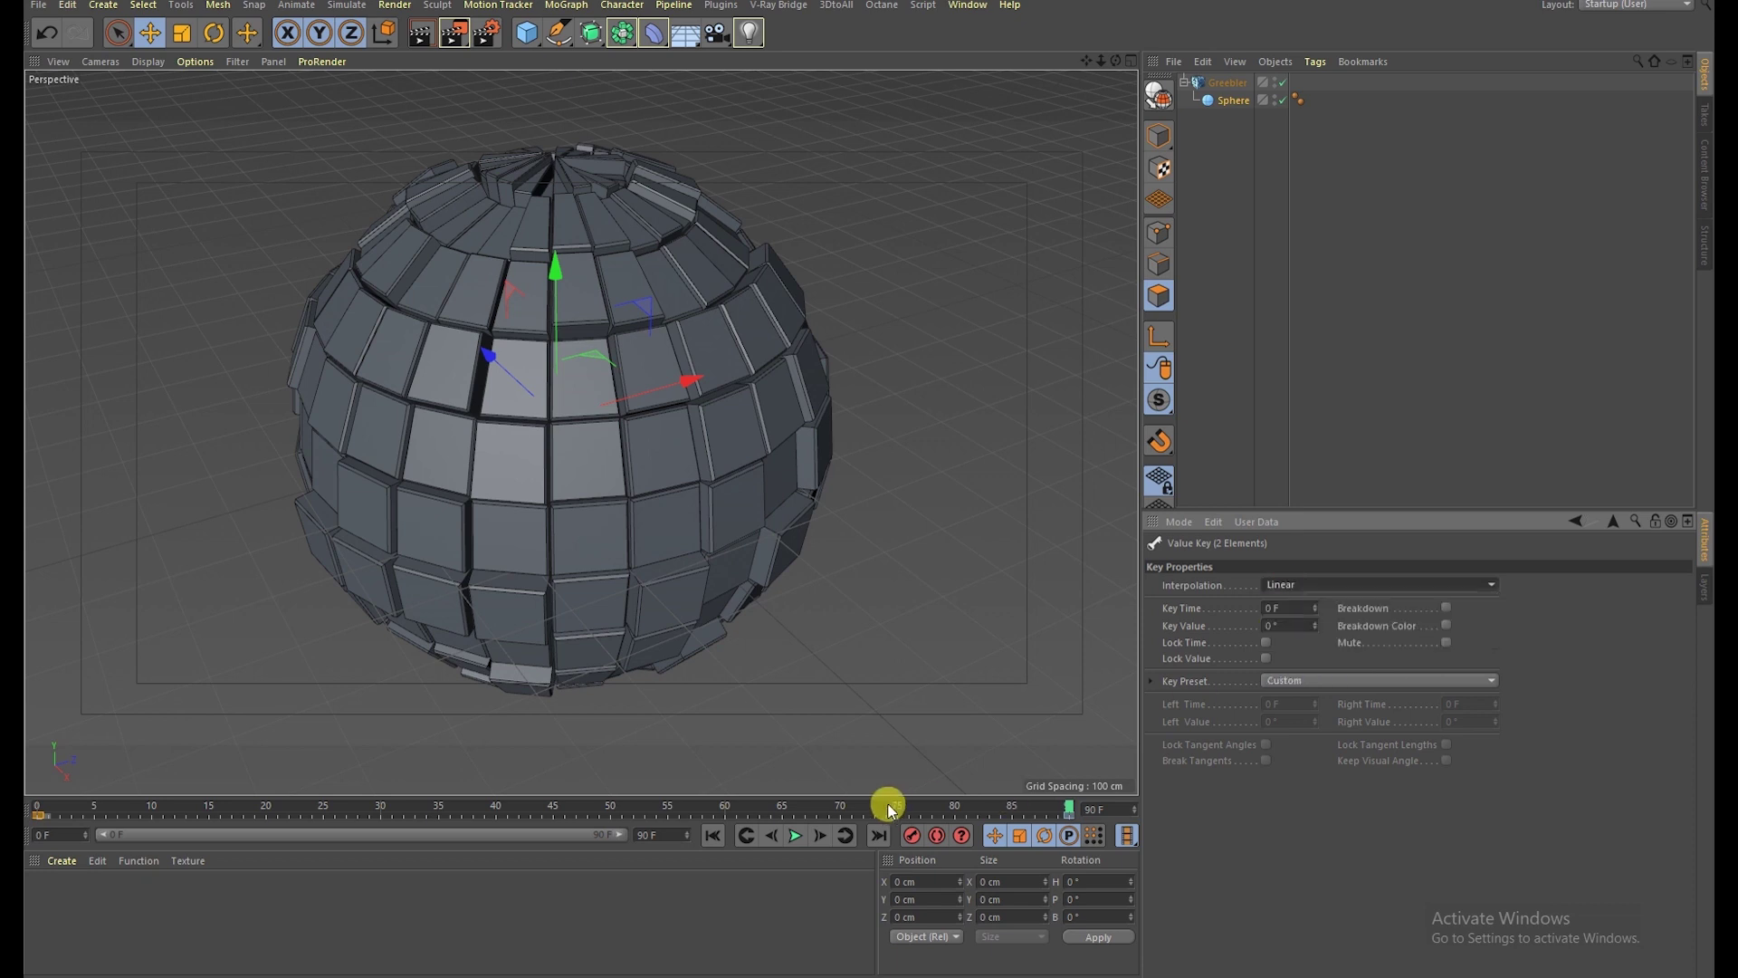
Step: Rewind and play back the constant-speed spin, then view the sphere from above
click(712, 835)
click(795, 835)
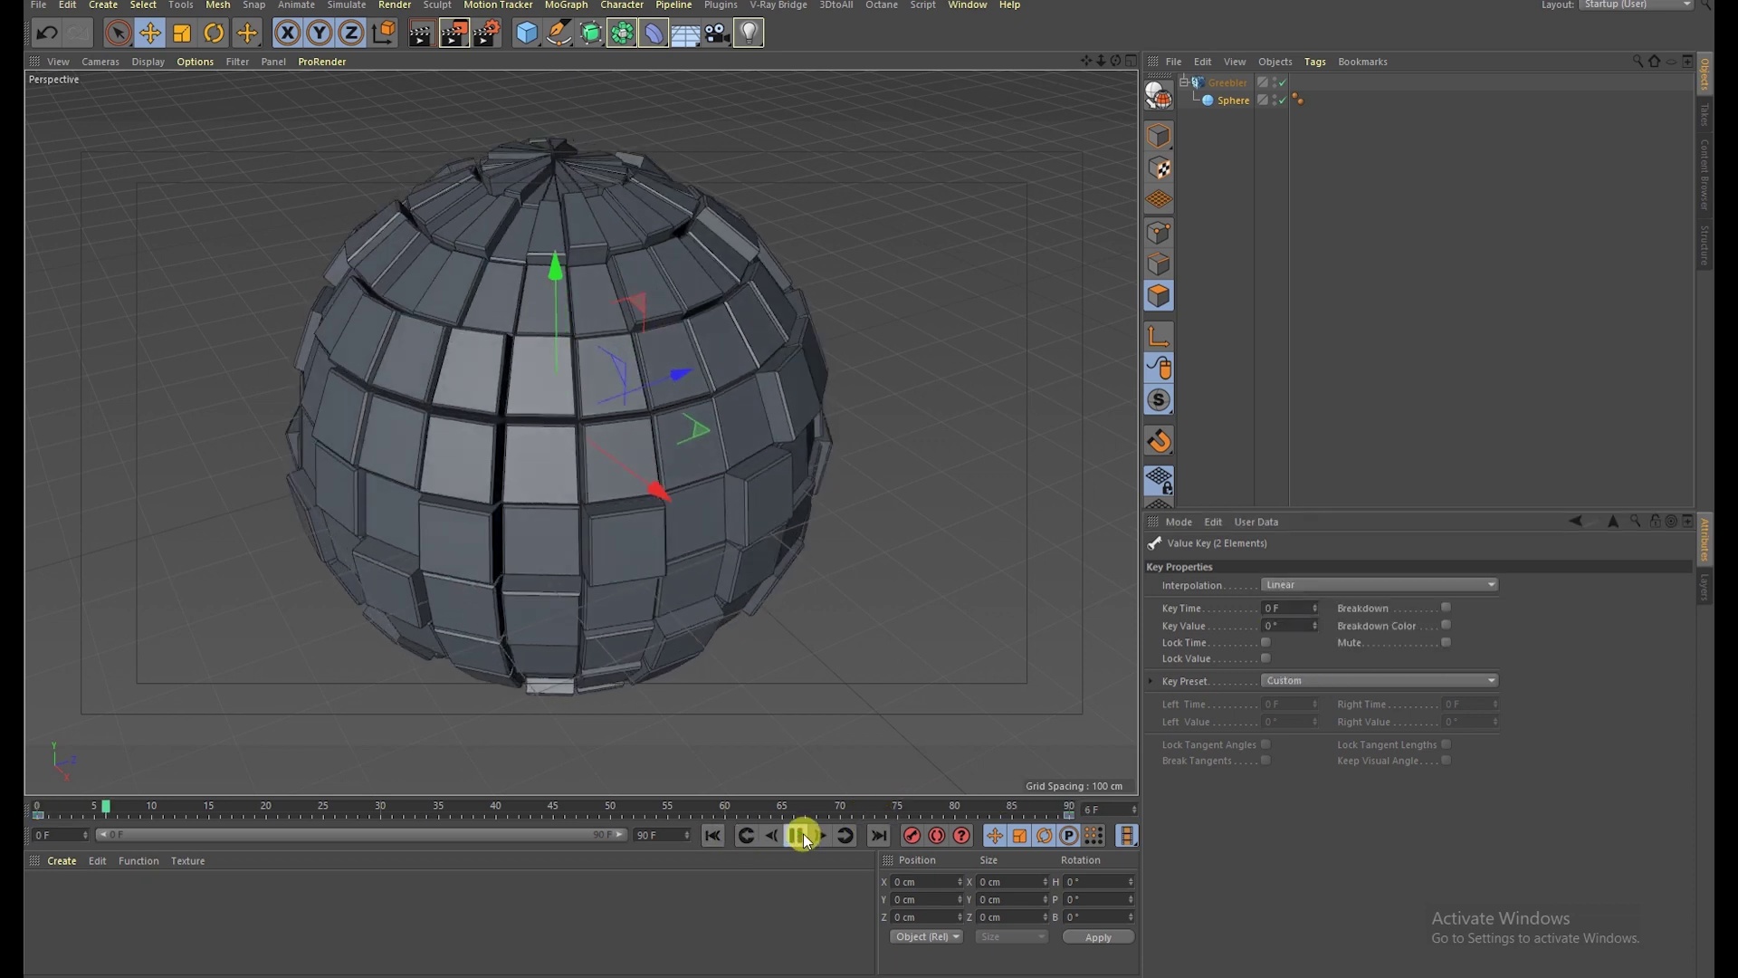
click(1343, 337)
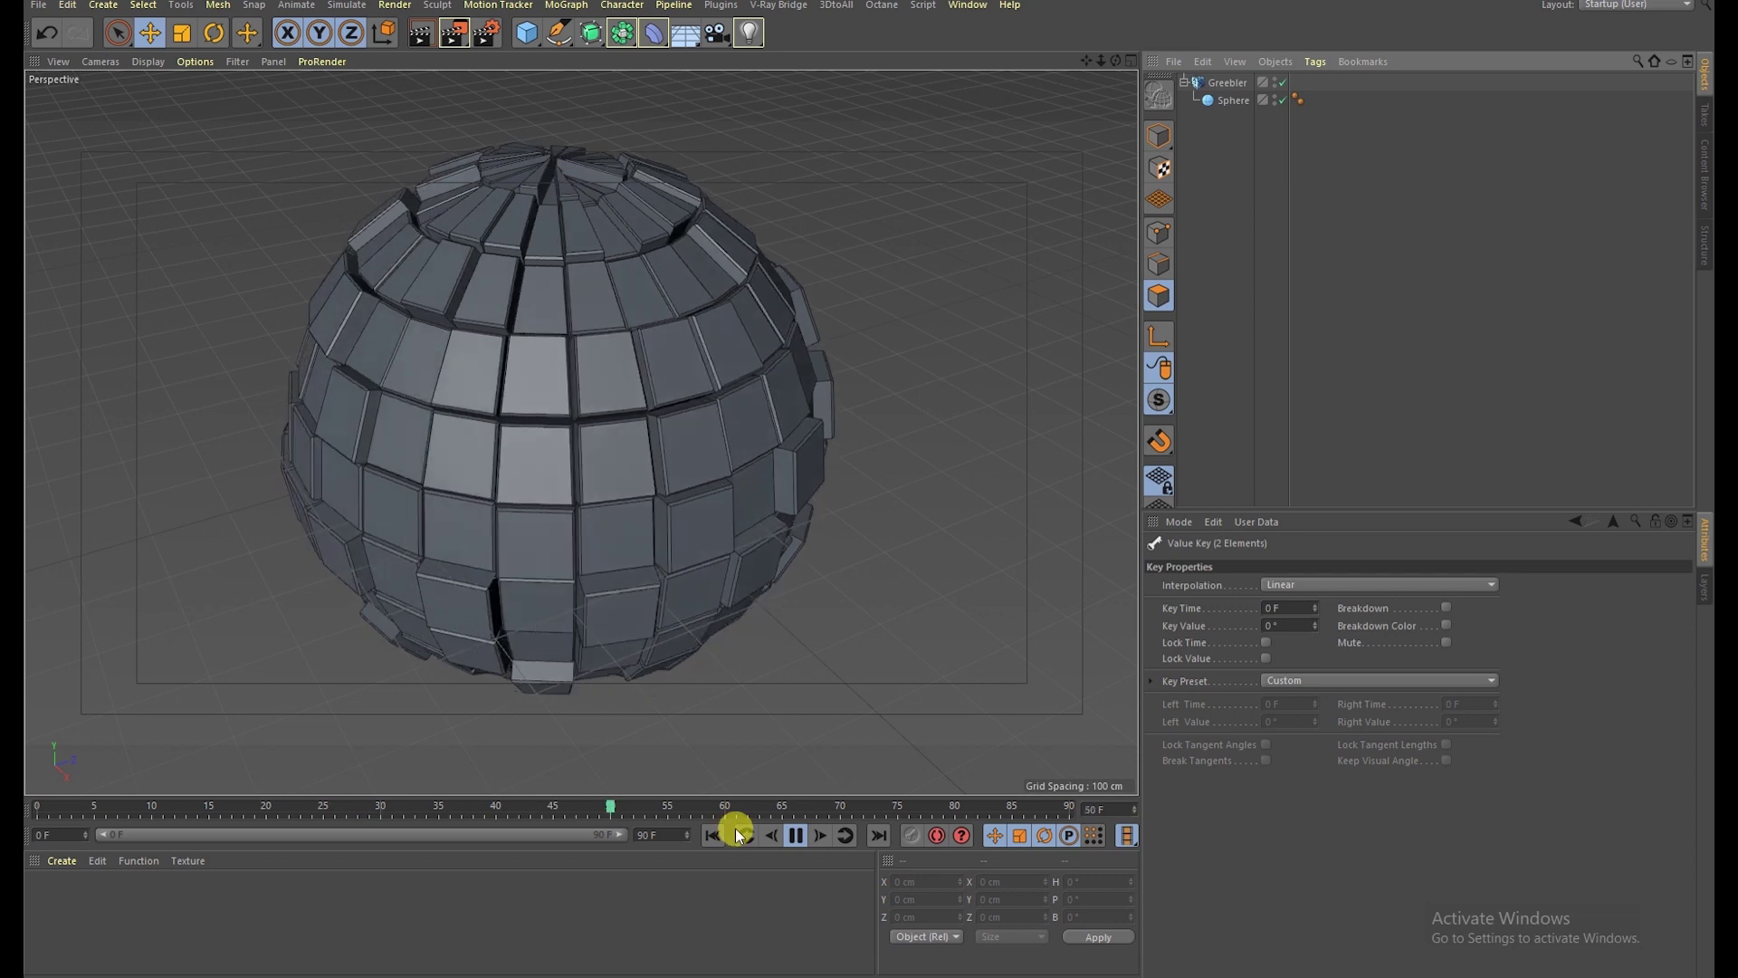
click(795, 834)
alt+drag(531, 404, 462, 433)
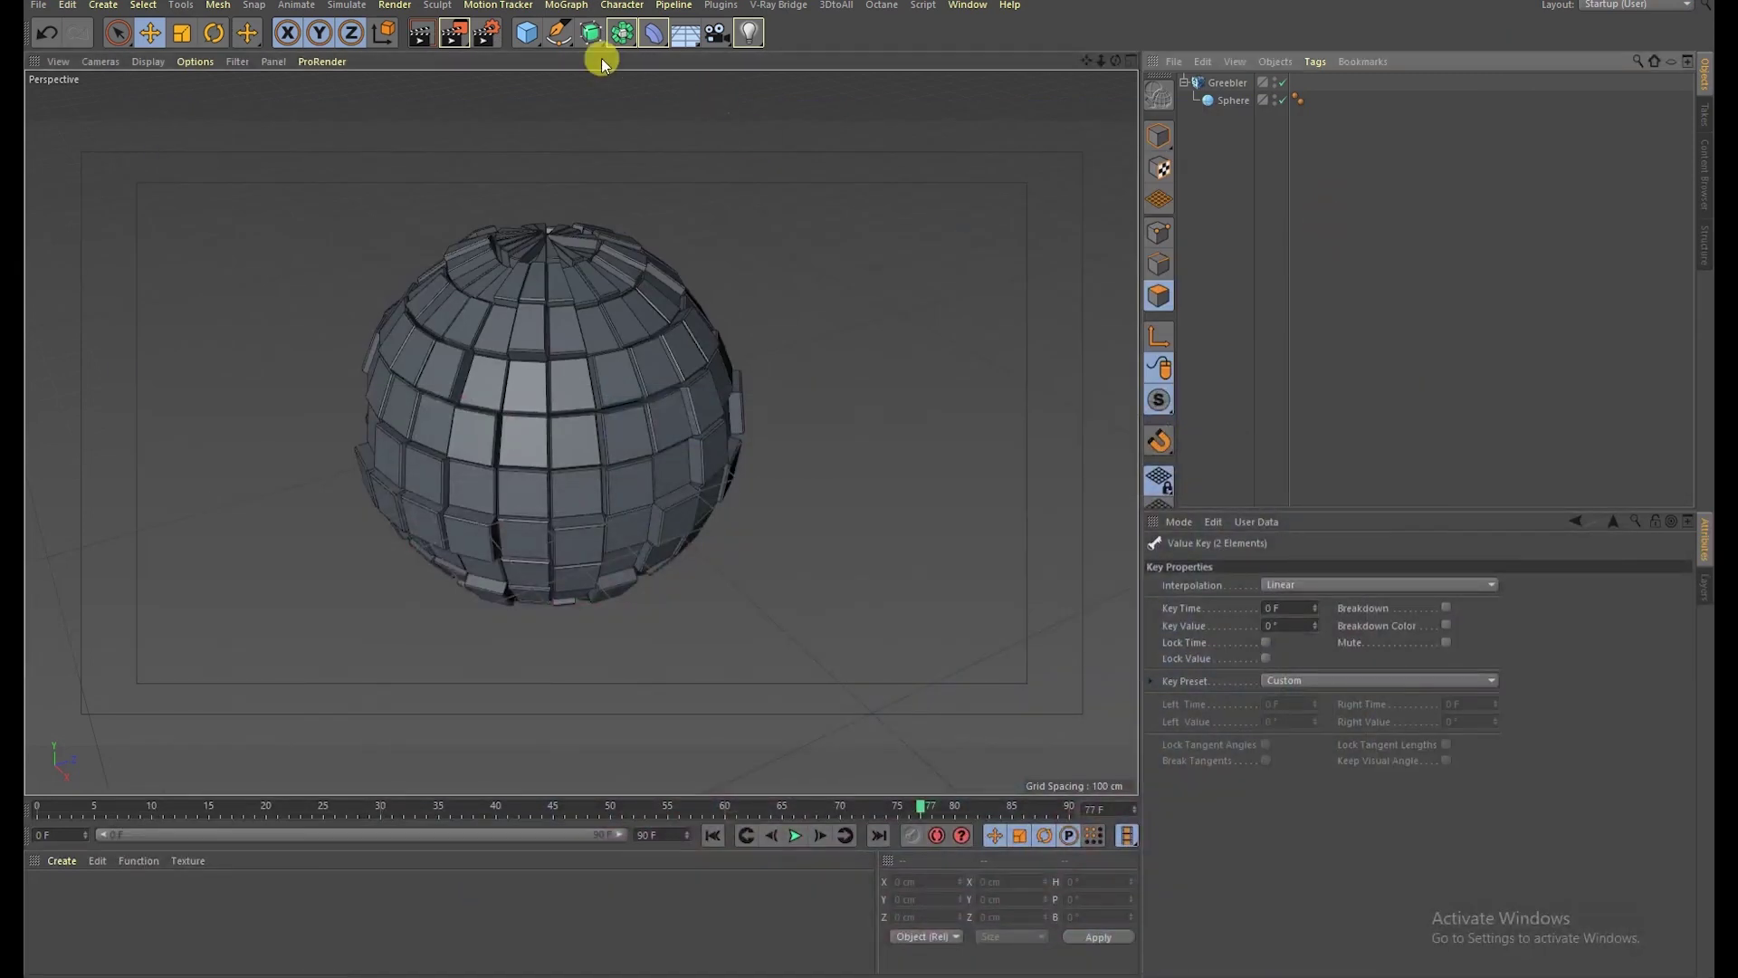
Step: Add a Tube and scale it up around the sphere
click(524, 34)
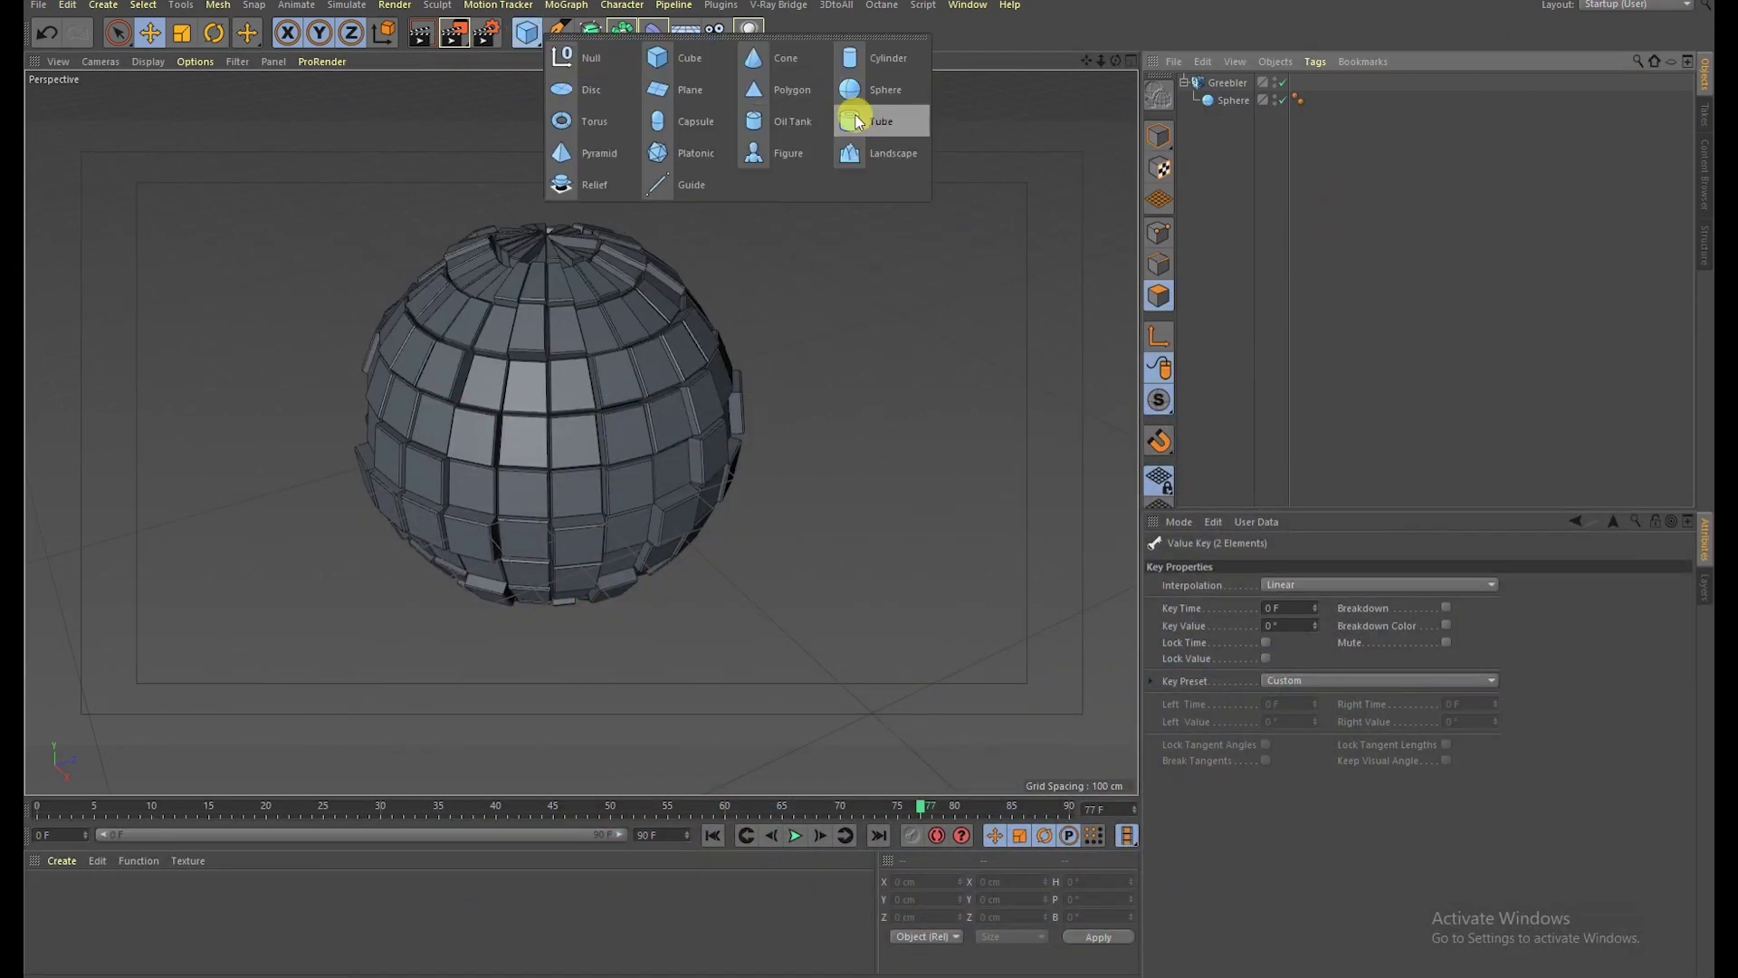
click(856, 118)
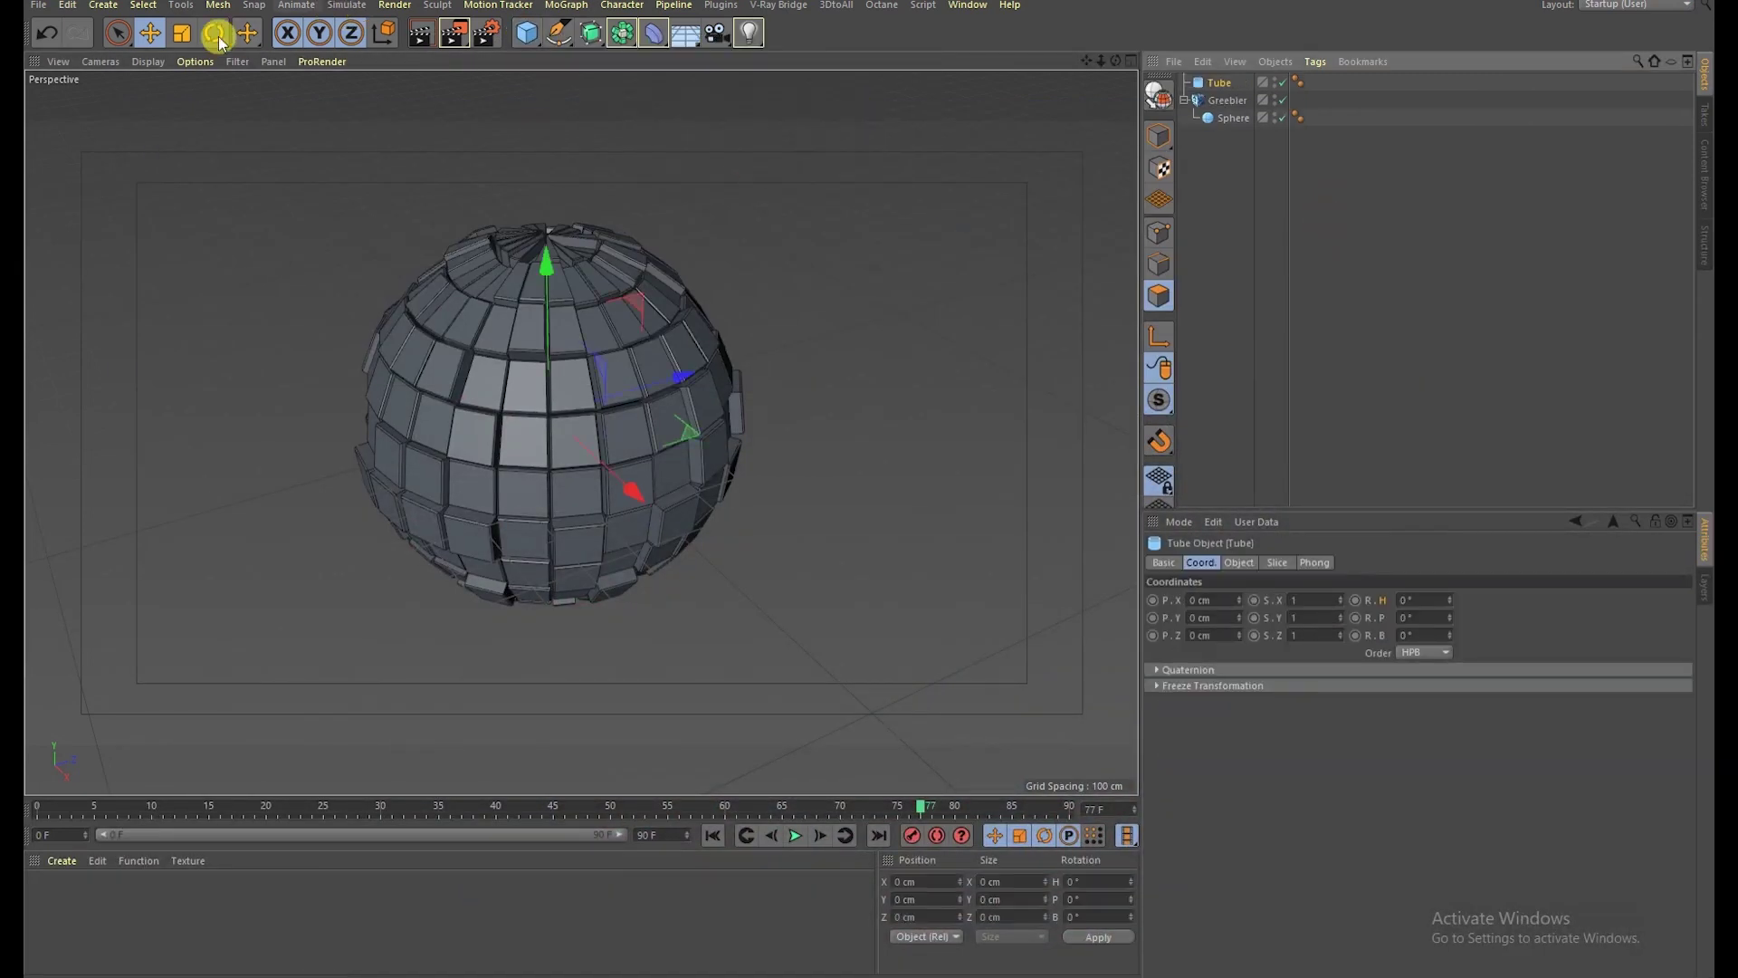
click(181, 32)
mouse_move(580, 359)
mouse_down()
mouse_move(225, 291)
mouse_move(311, 63)
mouse_up()
Step: Widen the tube's inner radius past the sphere, flatten it, and lower it to about -423 cm
click(149, 32)
middle_click(788, 378)
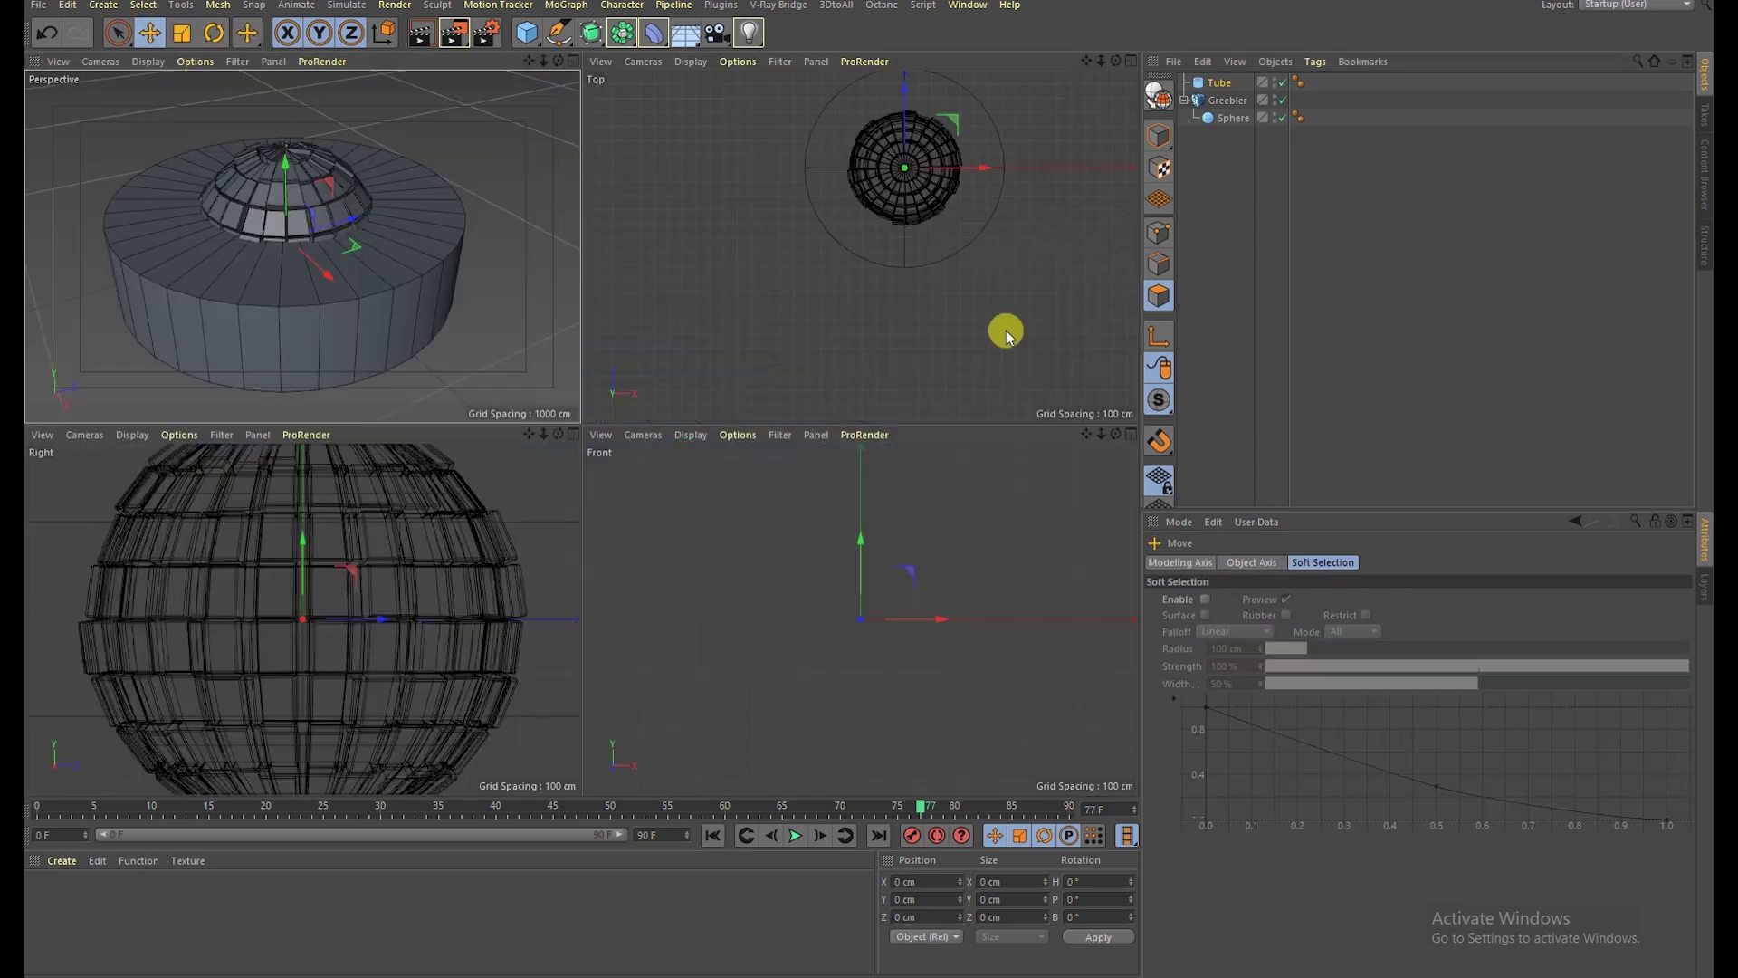
click(900, 170)
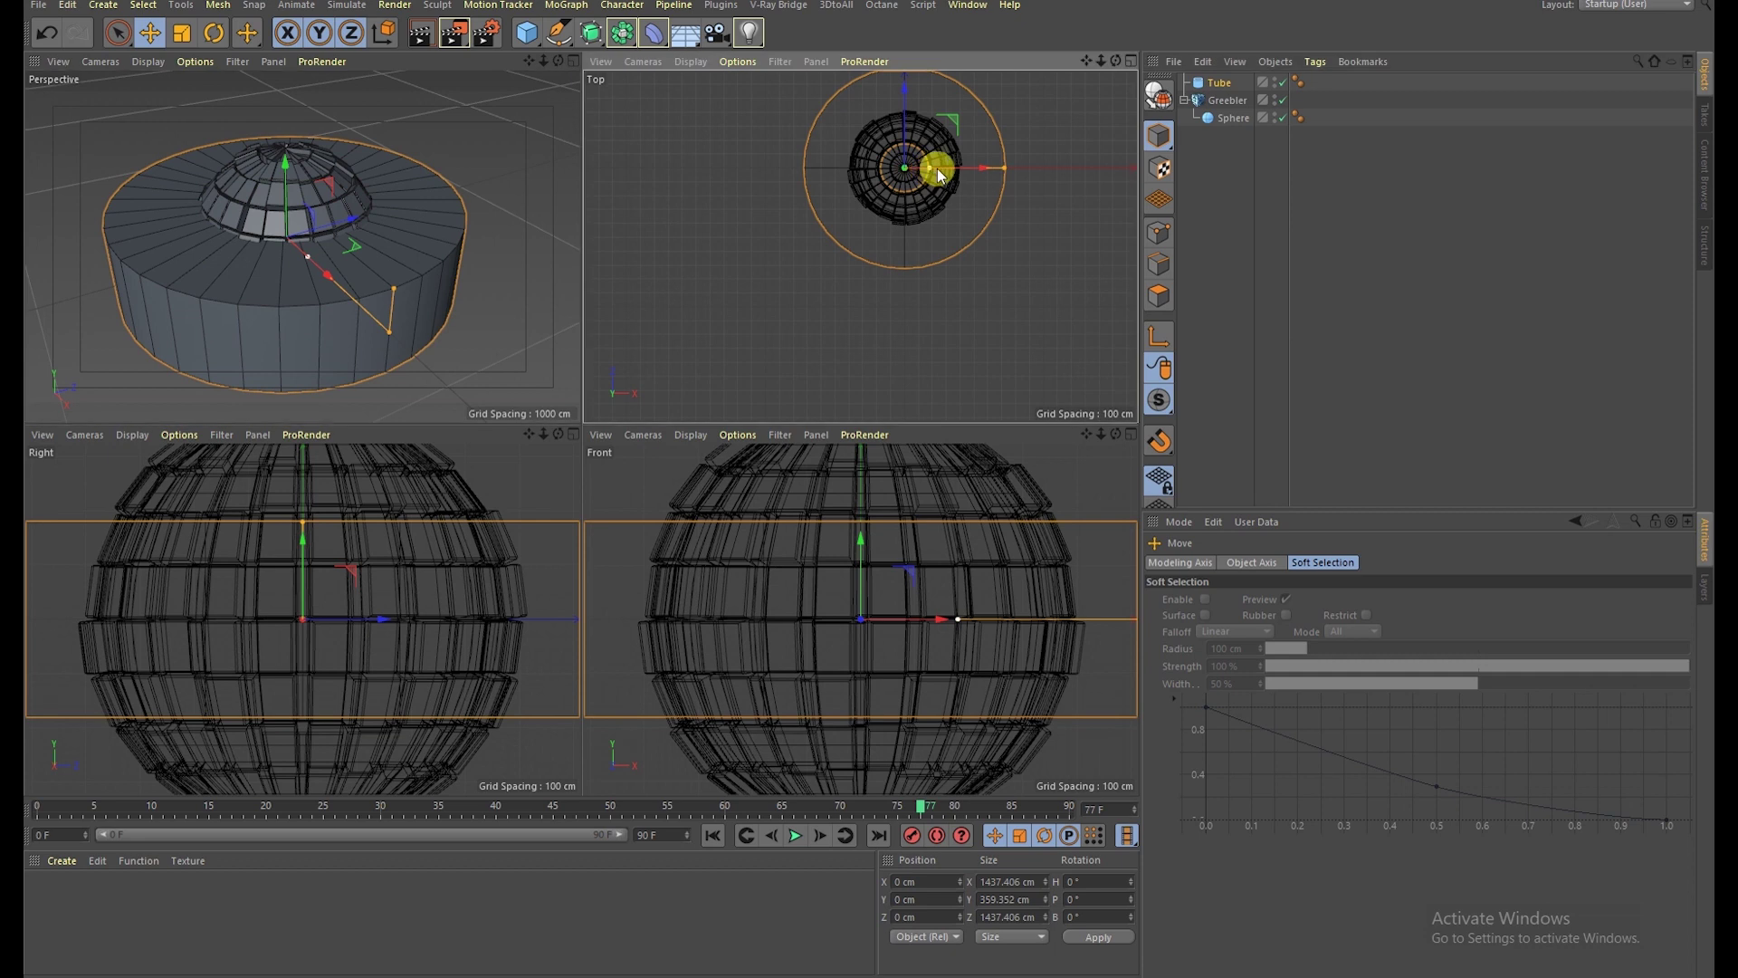
drag(937, 169, 975, 168)
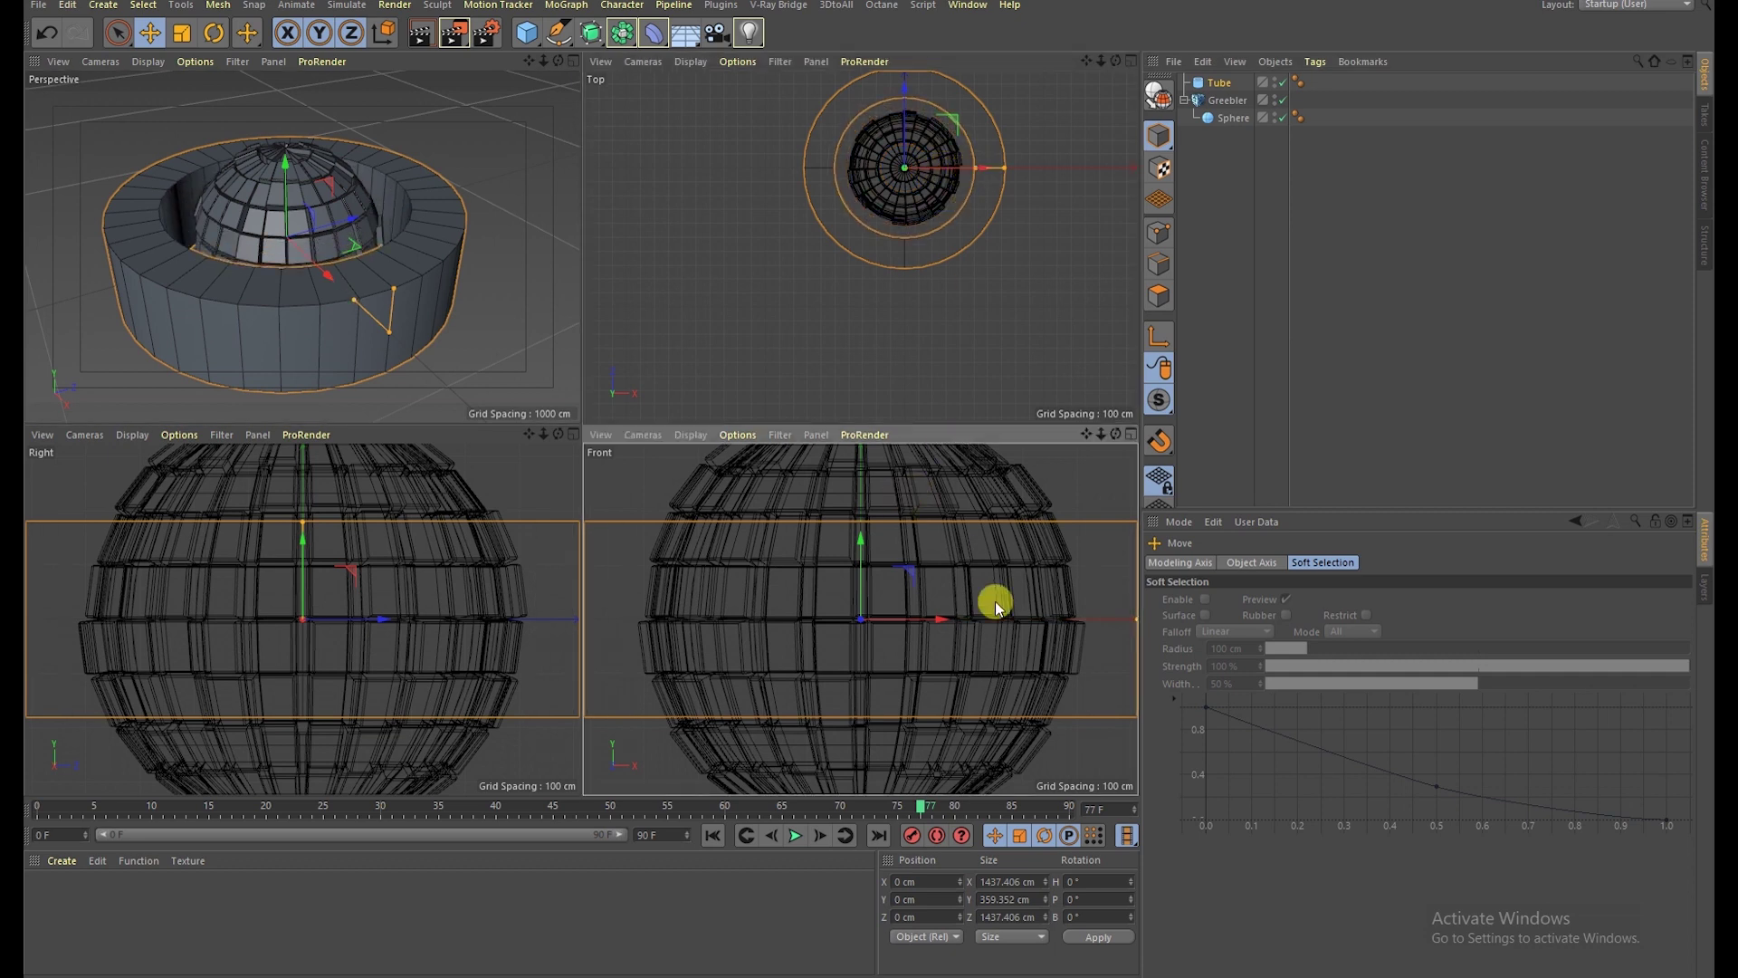
scroll(995, 604, down, 3)
drag(1078, 551, 1094, 618)
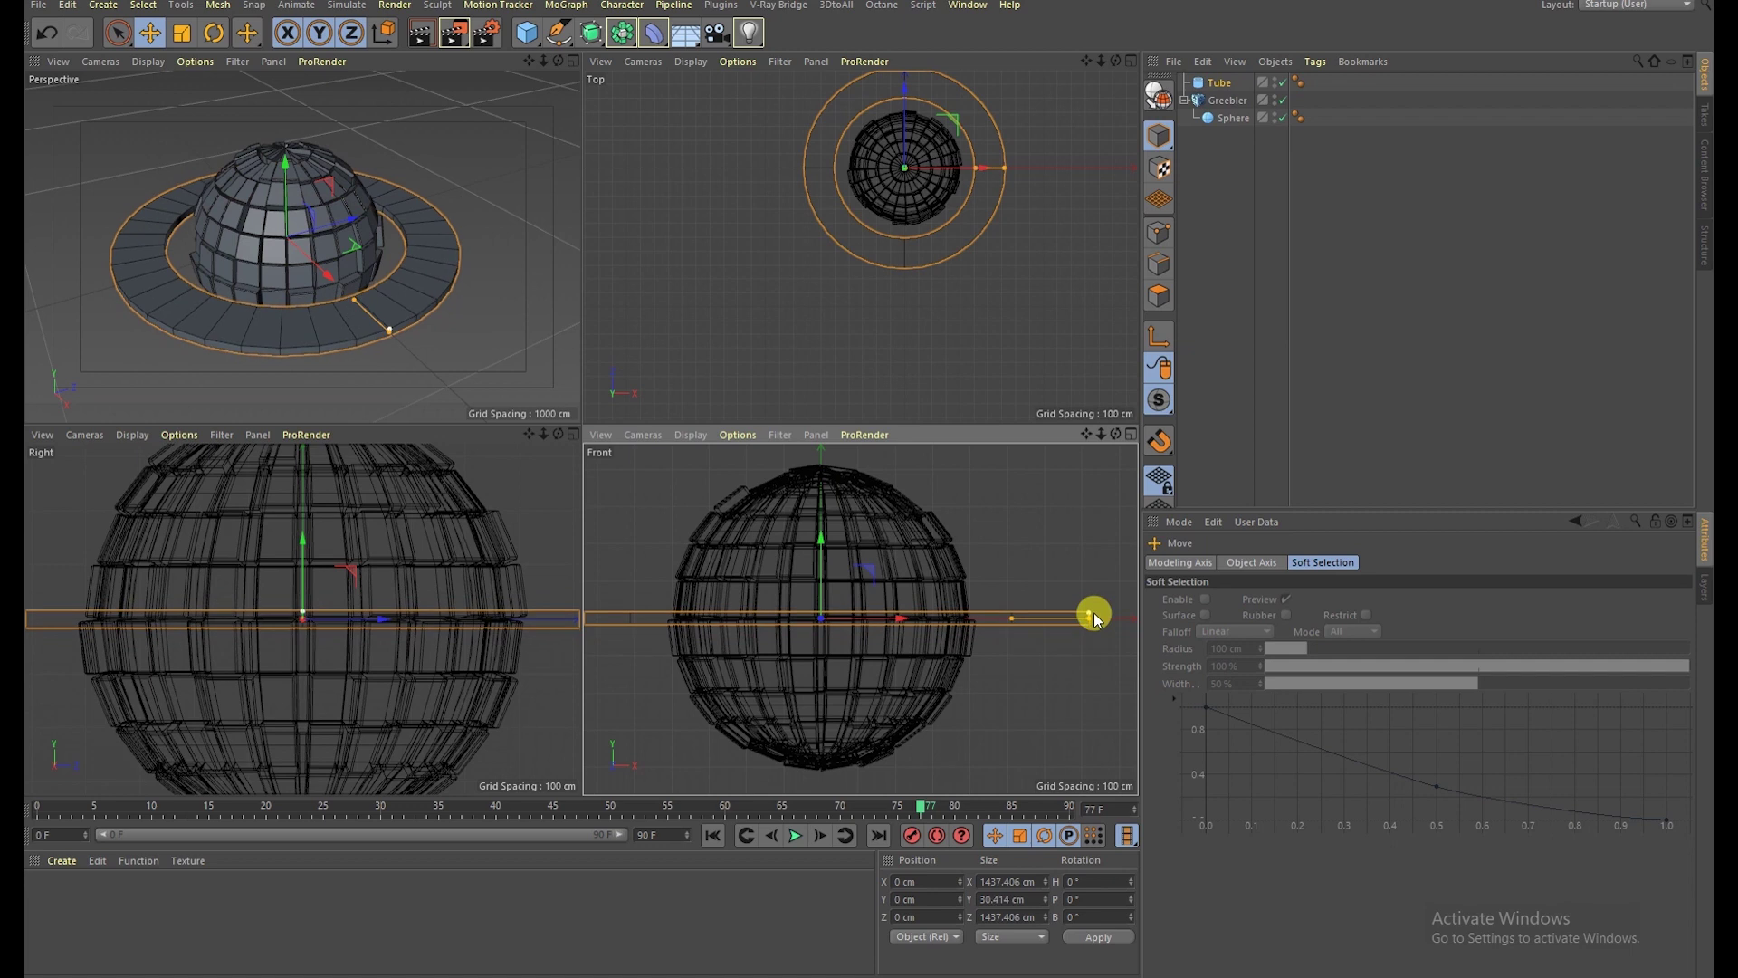
drag(820, 541, 824, 703)
Step: Check the thin ring in the perspective and front views
middle_click(467, 317)
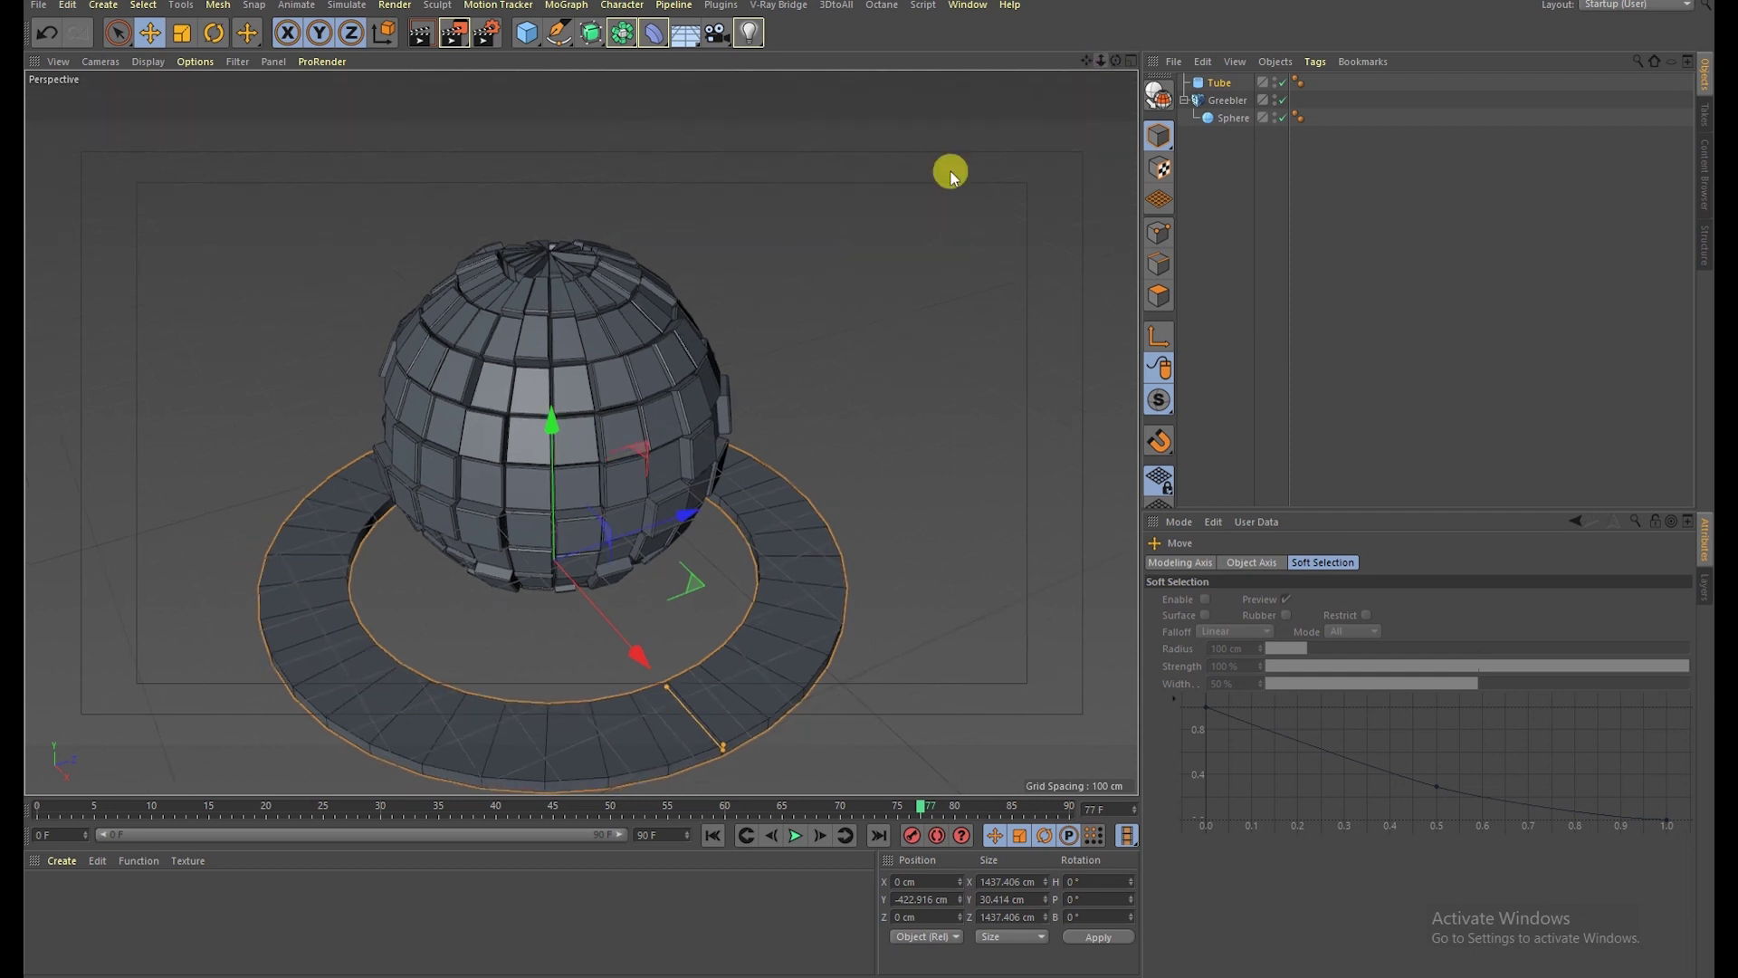
mouse_move(614, 301)
alt+mouse_down()
mouse_move(670, 105)
mouse_move(605, 284)
mouse_move(601, 329)
mouse_move(643, 328)
alt+mouse_up()
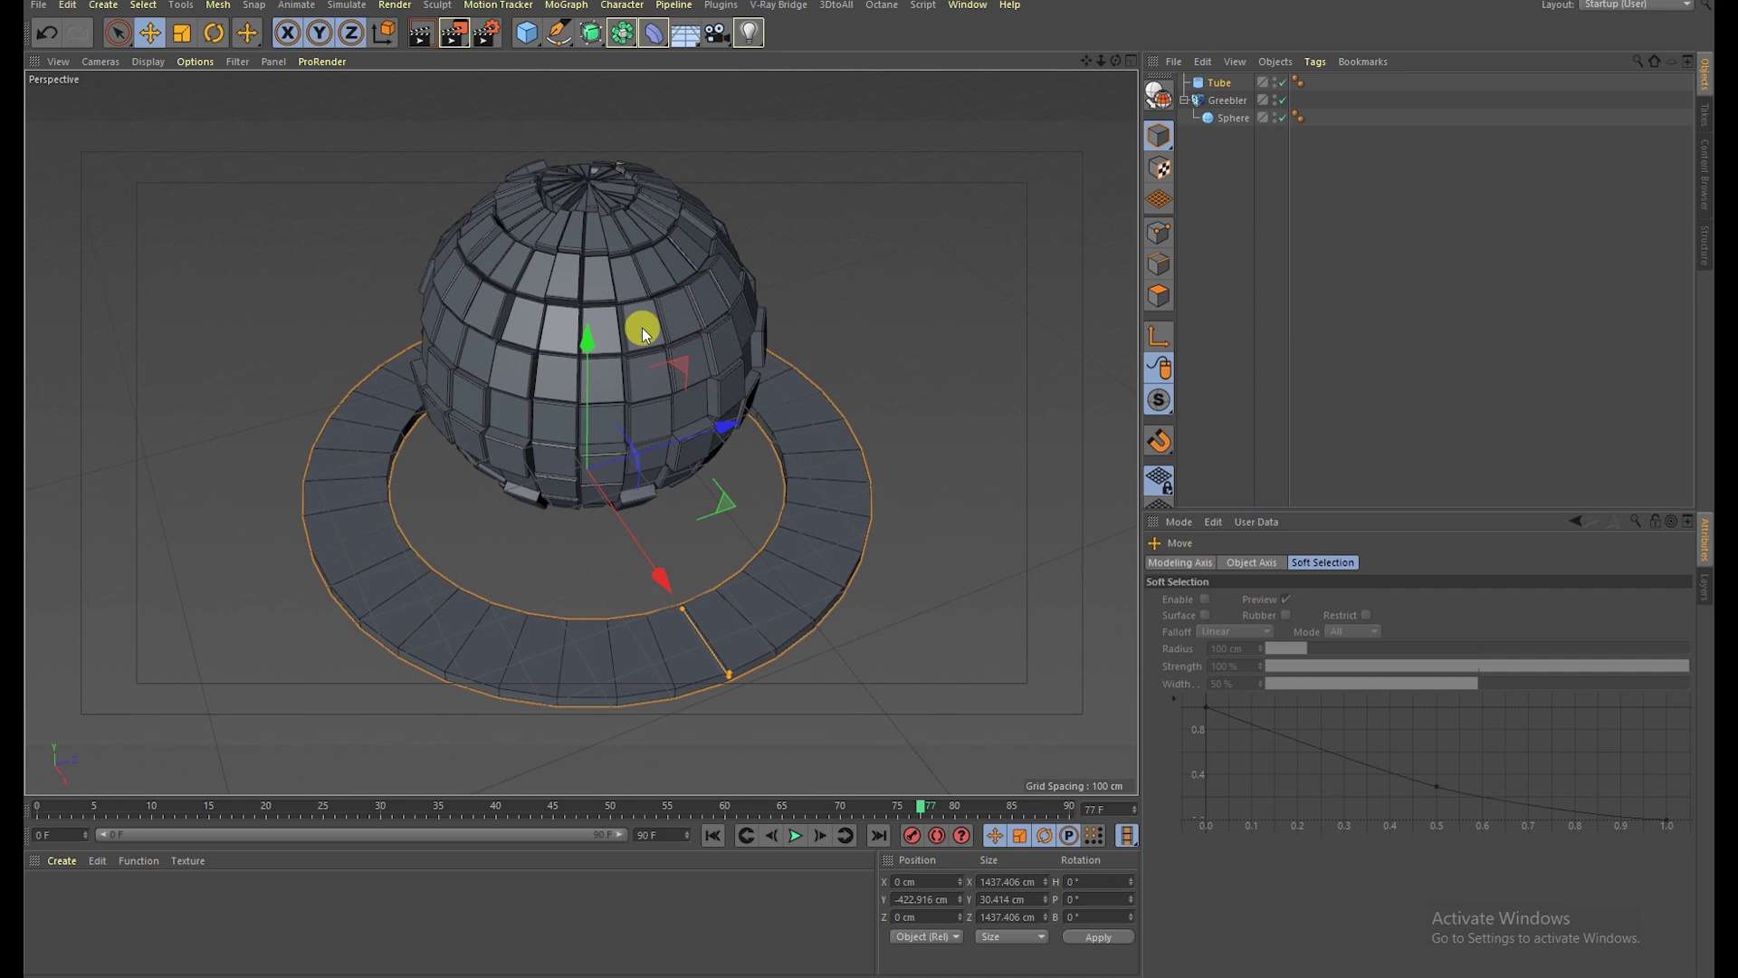
middle_click(808, 525)
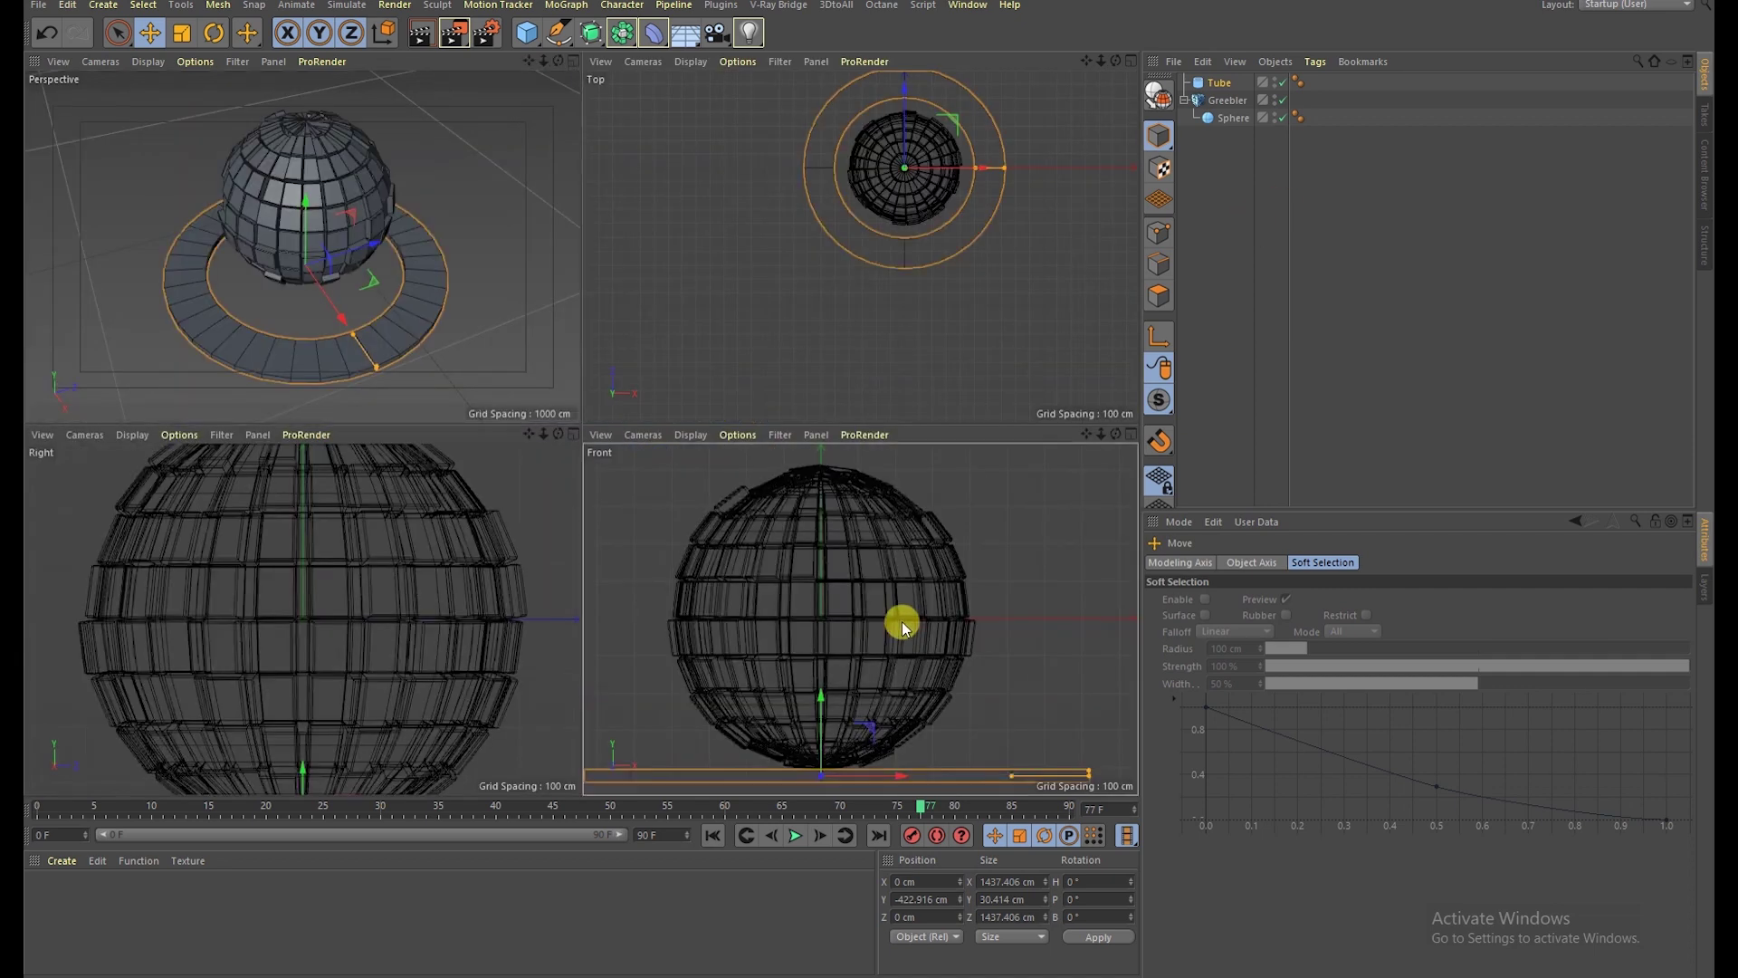
middle_click(903, 621)
middle_click(1039, 740)
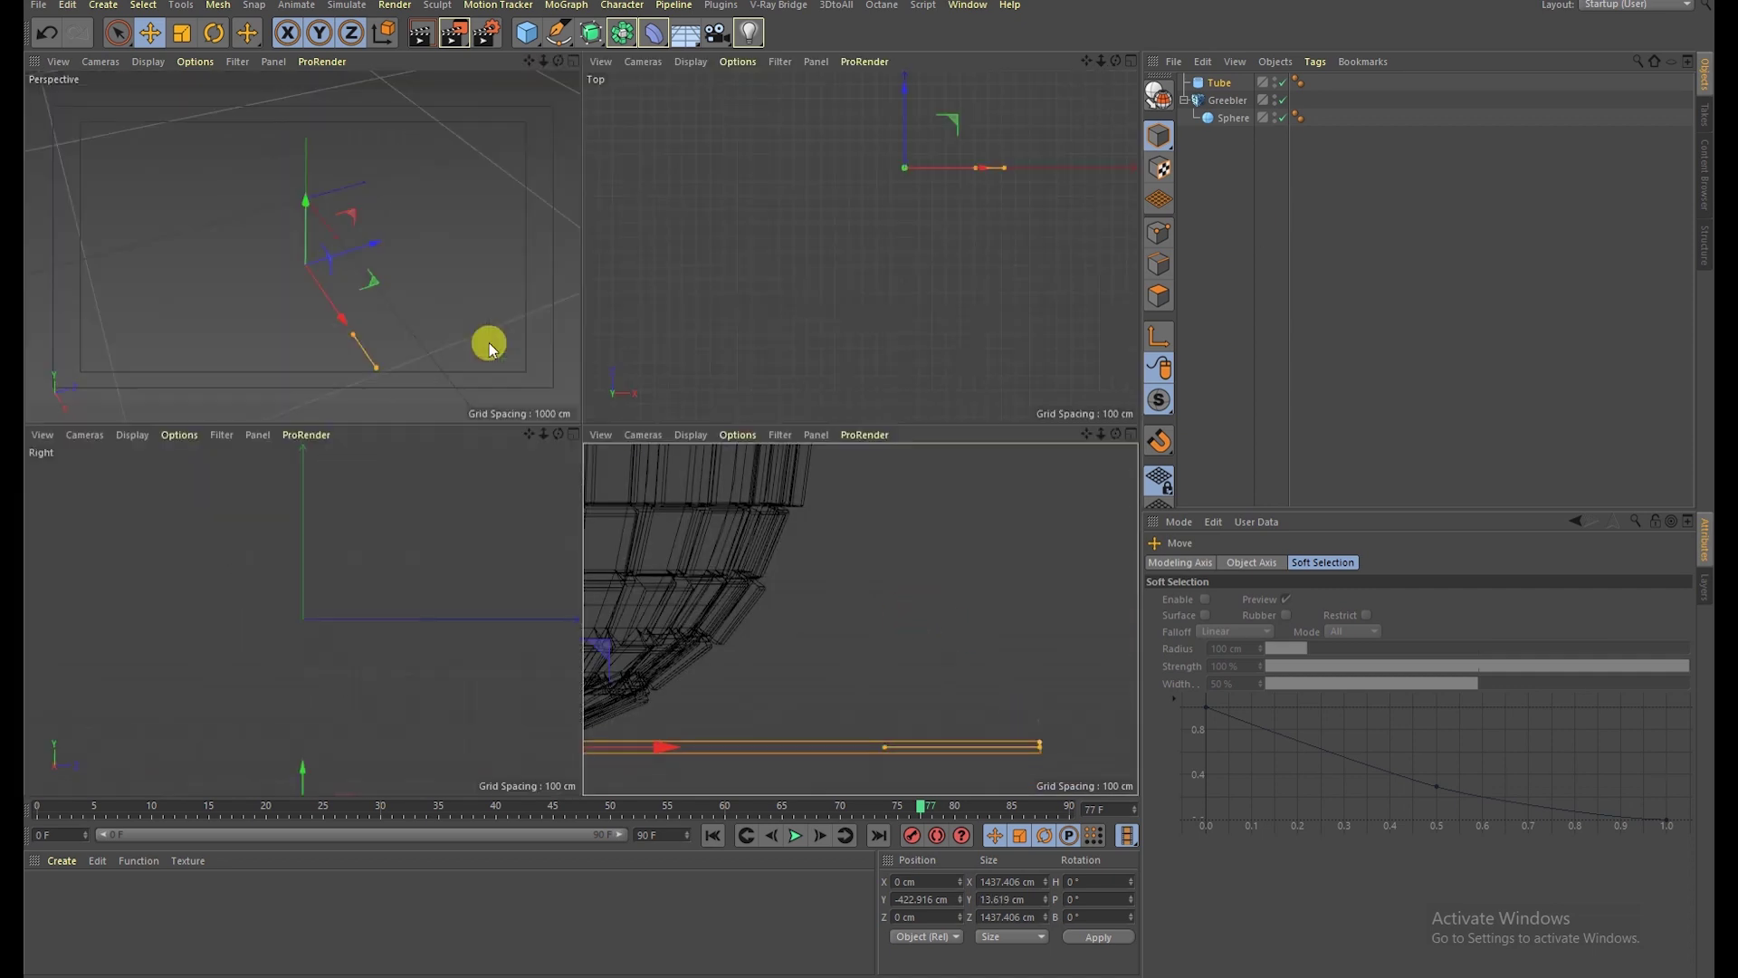
middle_click(493, 253)
click(1242, 82)
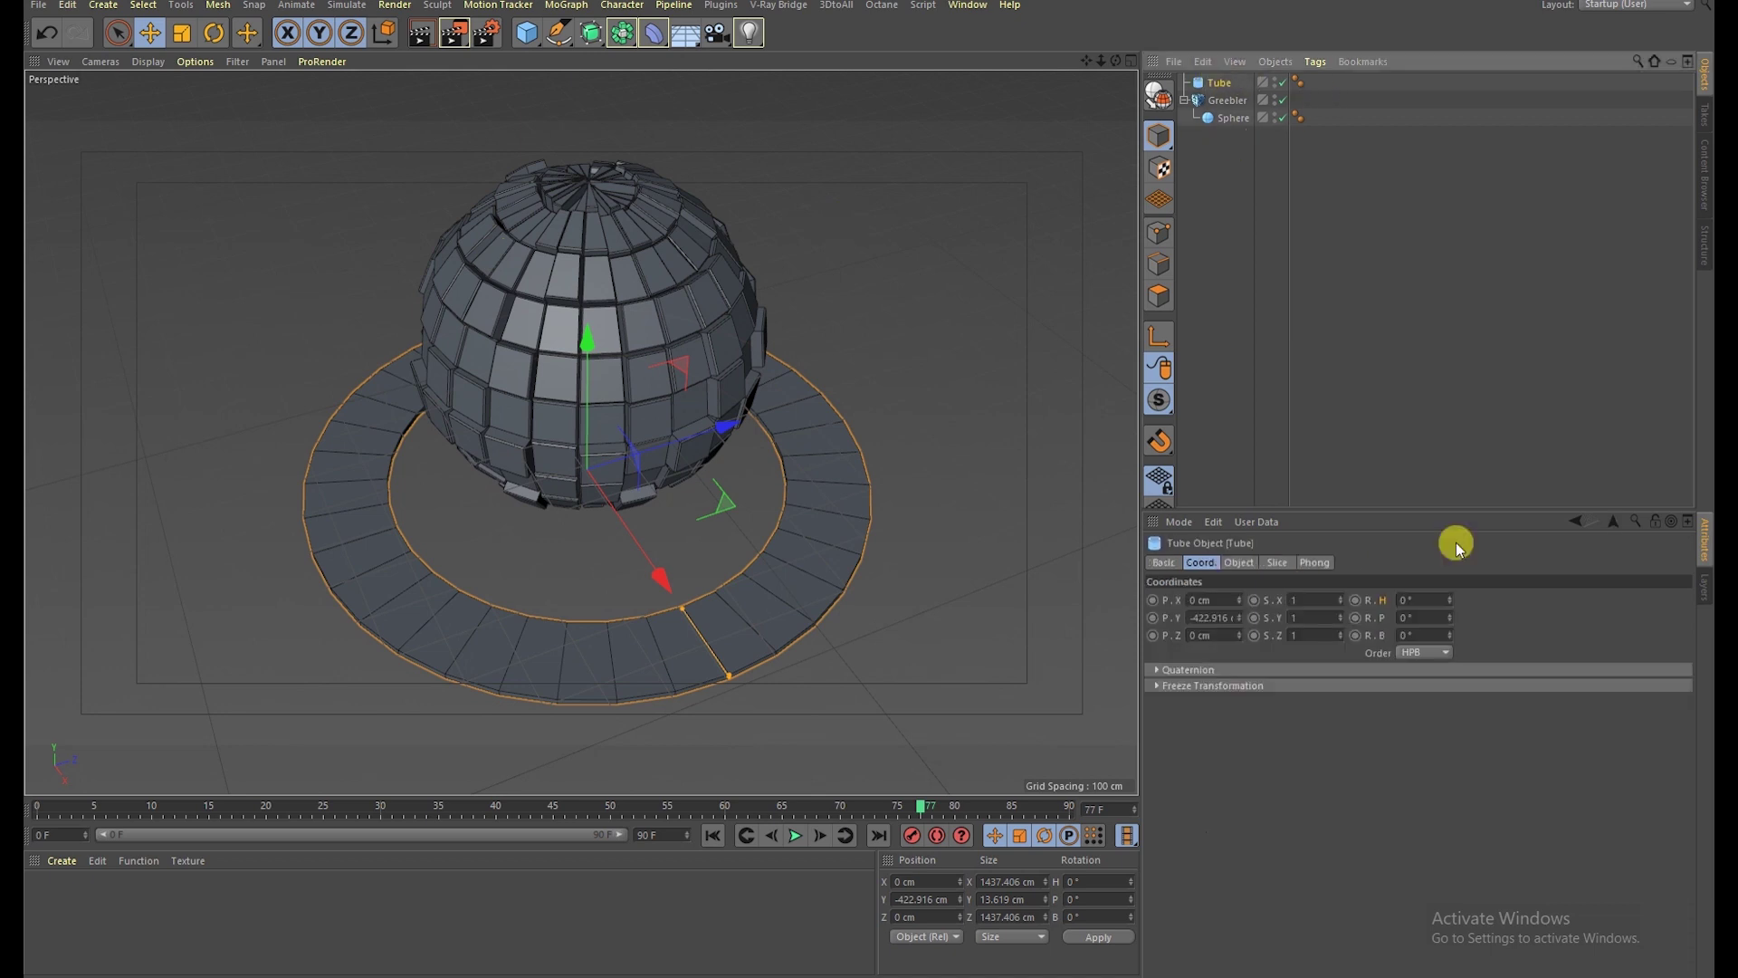
Step: Enable Slice on the tube and shorten its arc to 107°
click(1275, 562)
click(1228, 599)
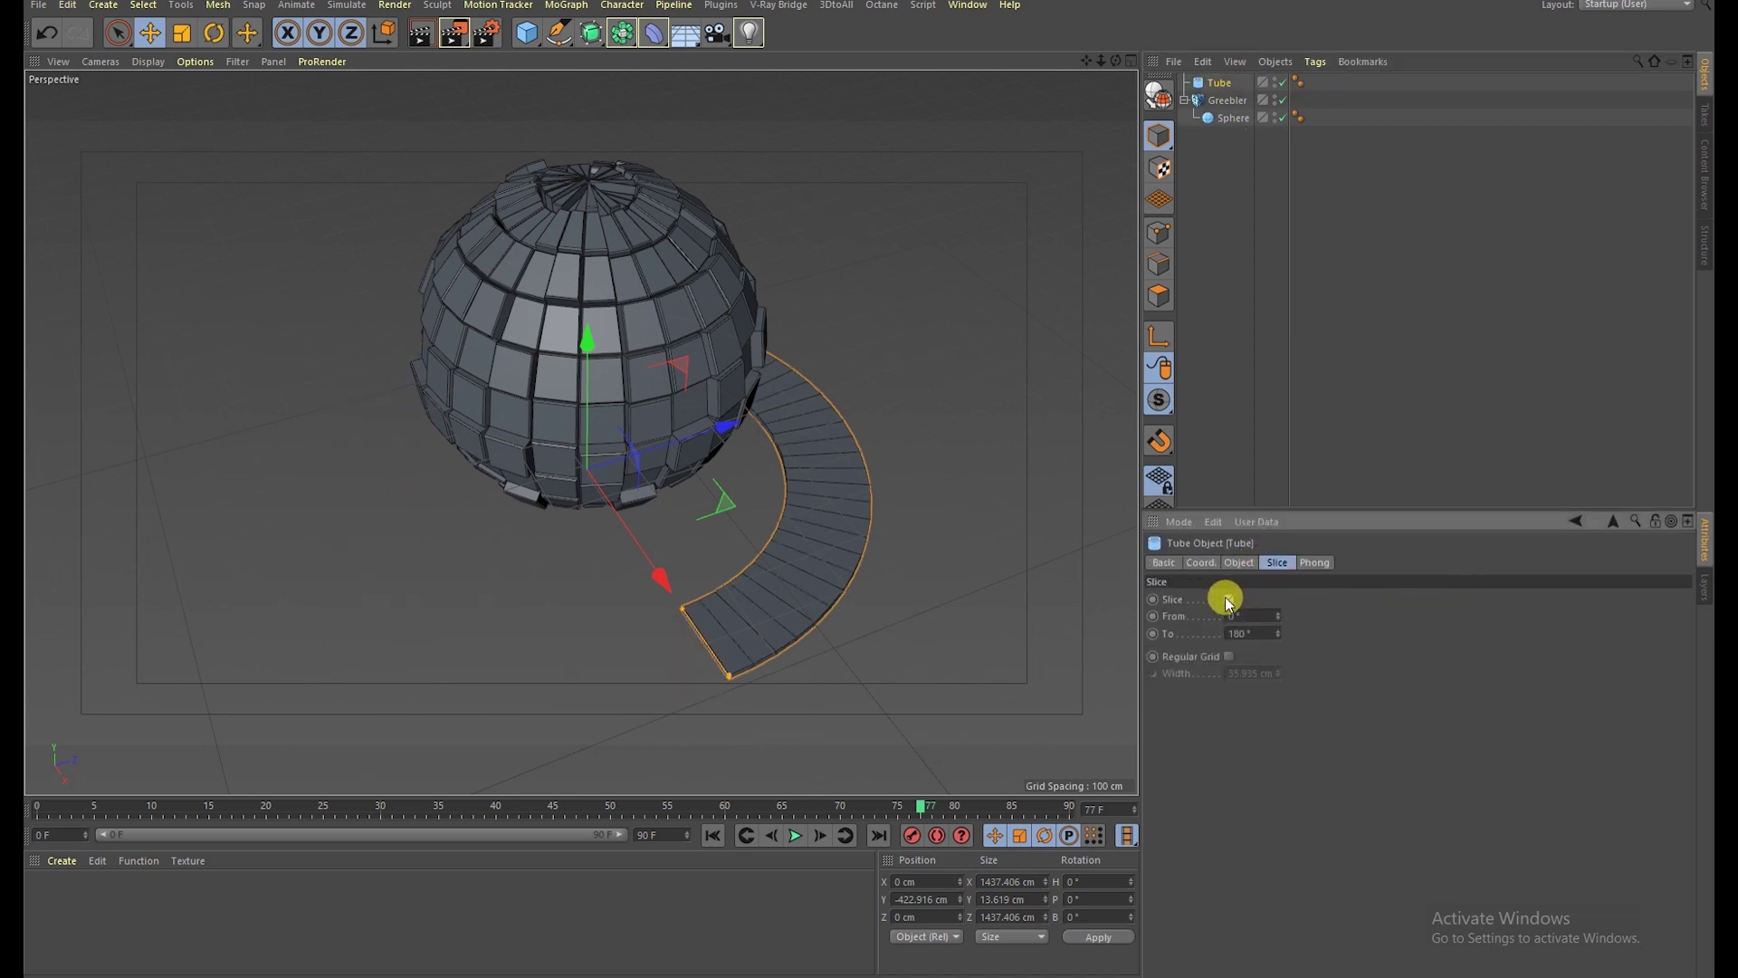
drag(1283, 639, 1283, 638)
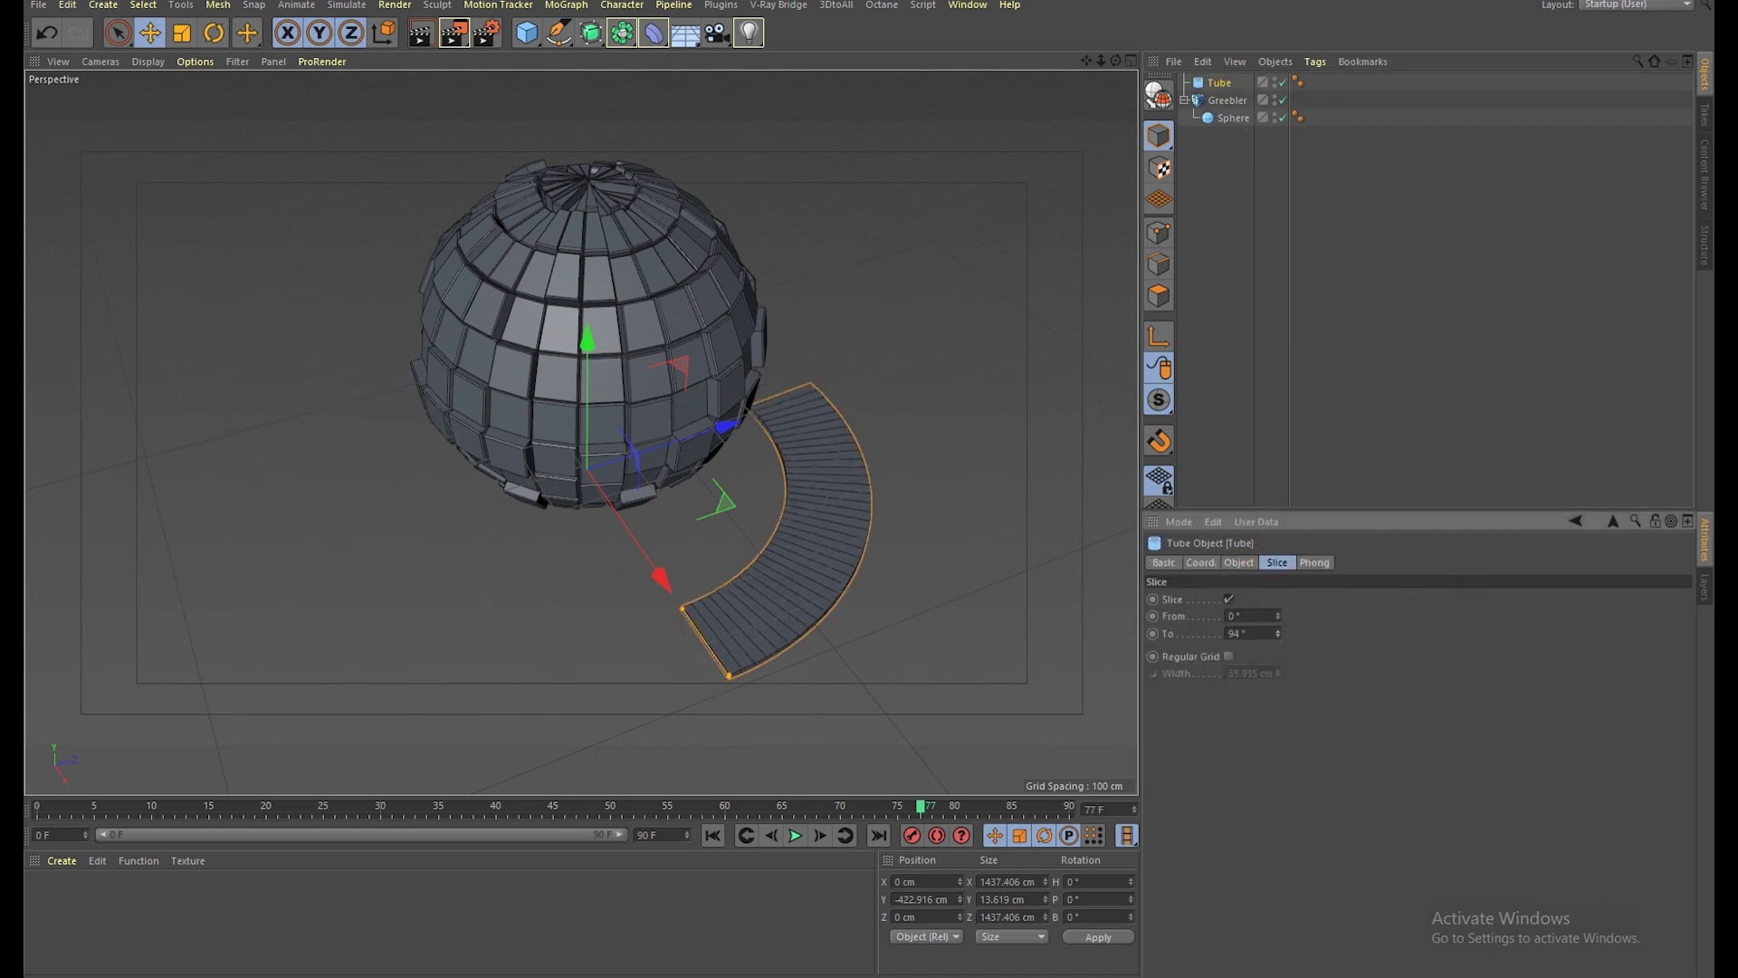
ctrl+click(1191, 82)
click(1211, 83)
Step: Put the tube in an Array with 0 cm radius and shorten each arc to 31°
click(634, 40)
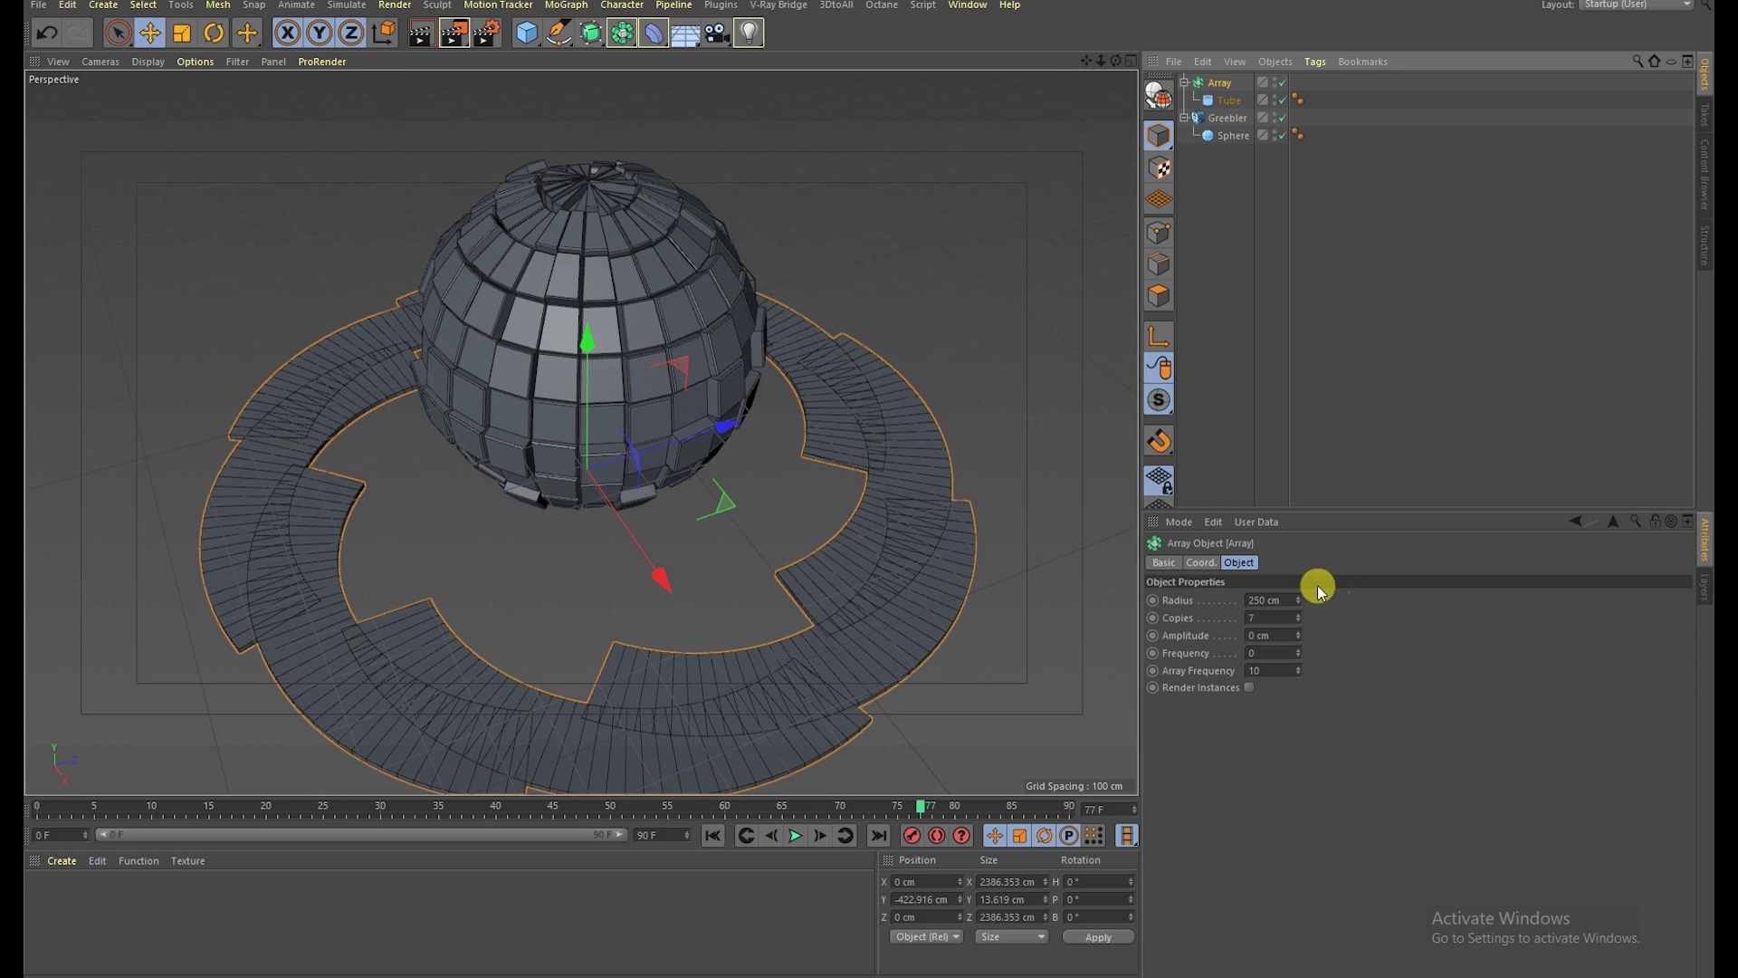
mouse_move(1297, 600)
mouse_down()
mouse_move(1297, 652)
mouse_move(1299, 606)
mouse_up()
text(0)
key(Return)
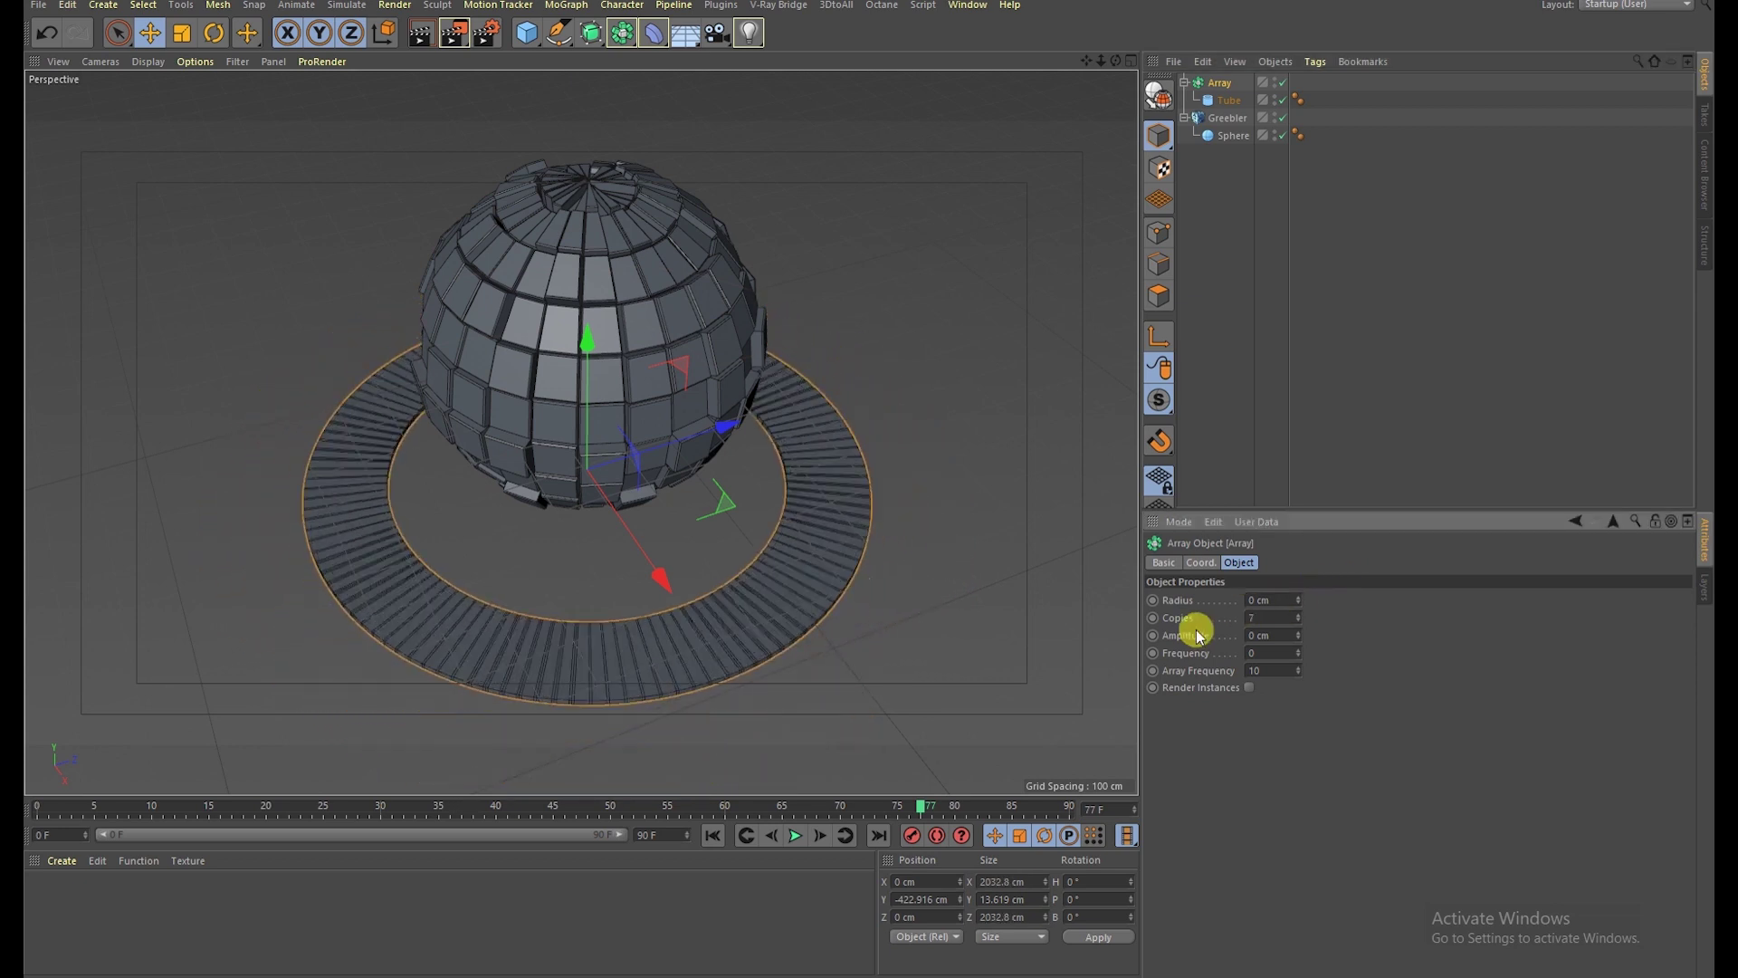
click(1228, 101)
mouse_move(1277, 634)
mouse_down()
mouse_move(1277, 688)
mouse_move(1277, 624)
mouse_up()
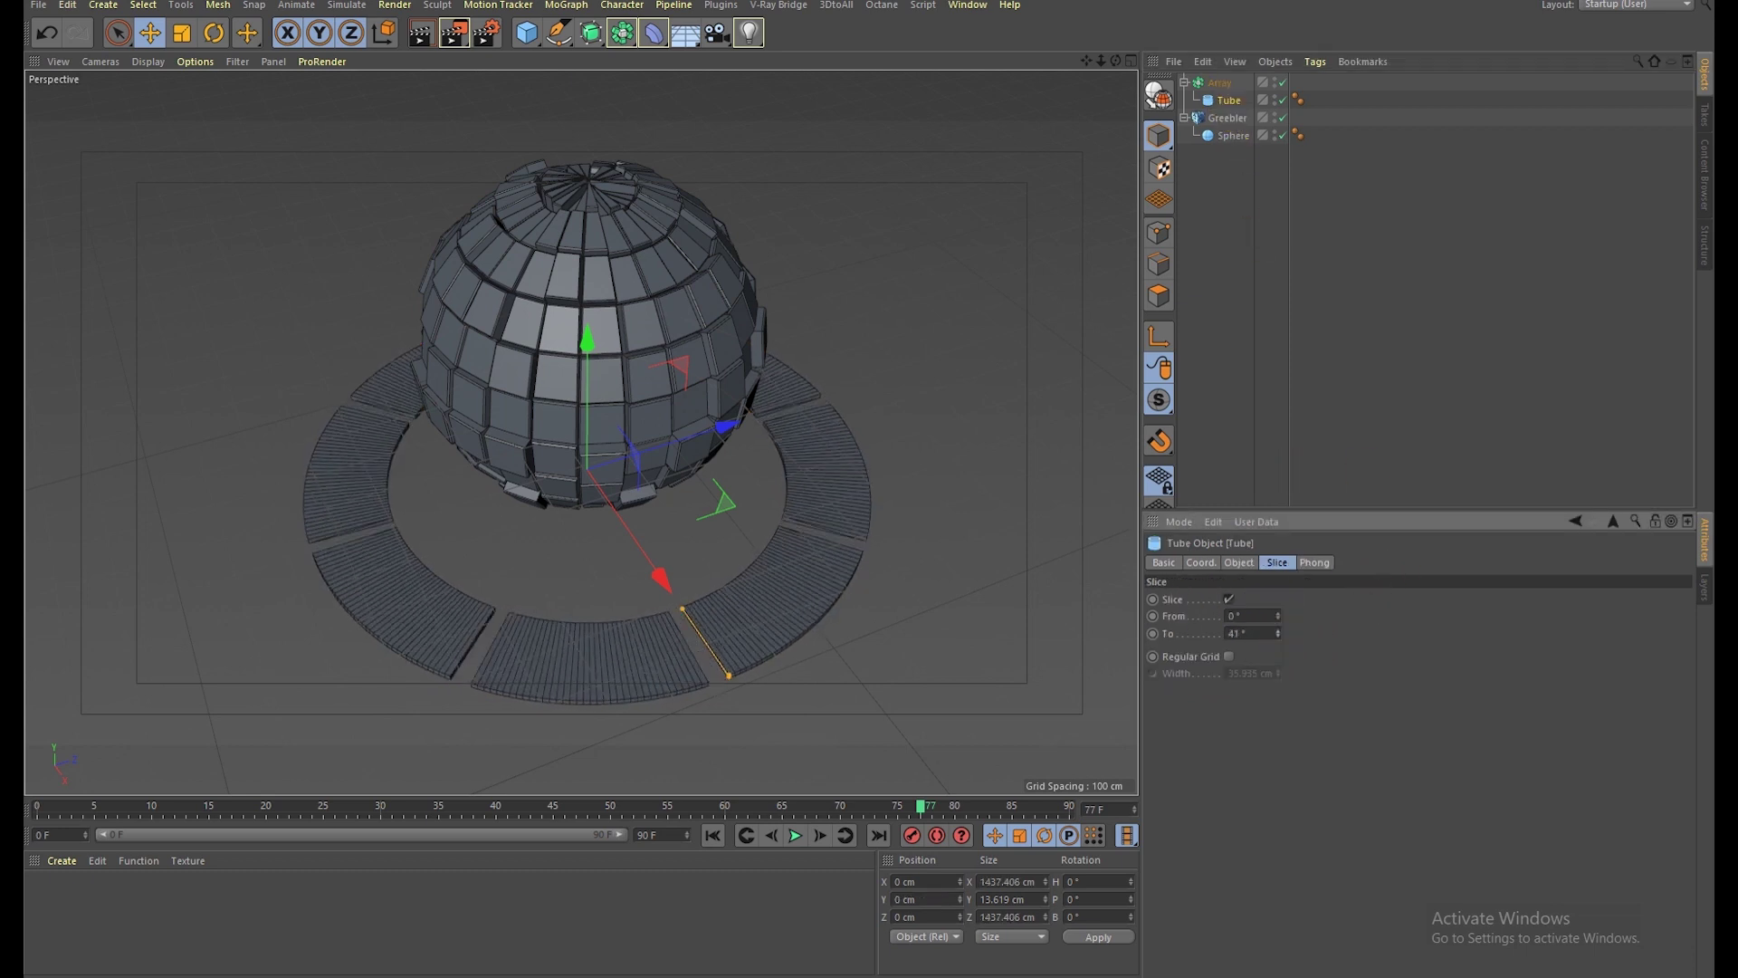
Step: Adjust the Array copies (trying 5 and 7) and lengthen each arc to 83°
click(1219, 82)
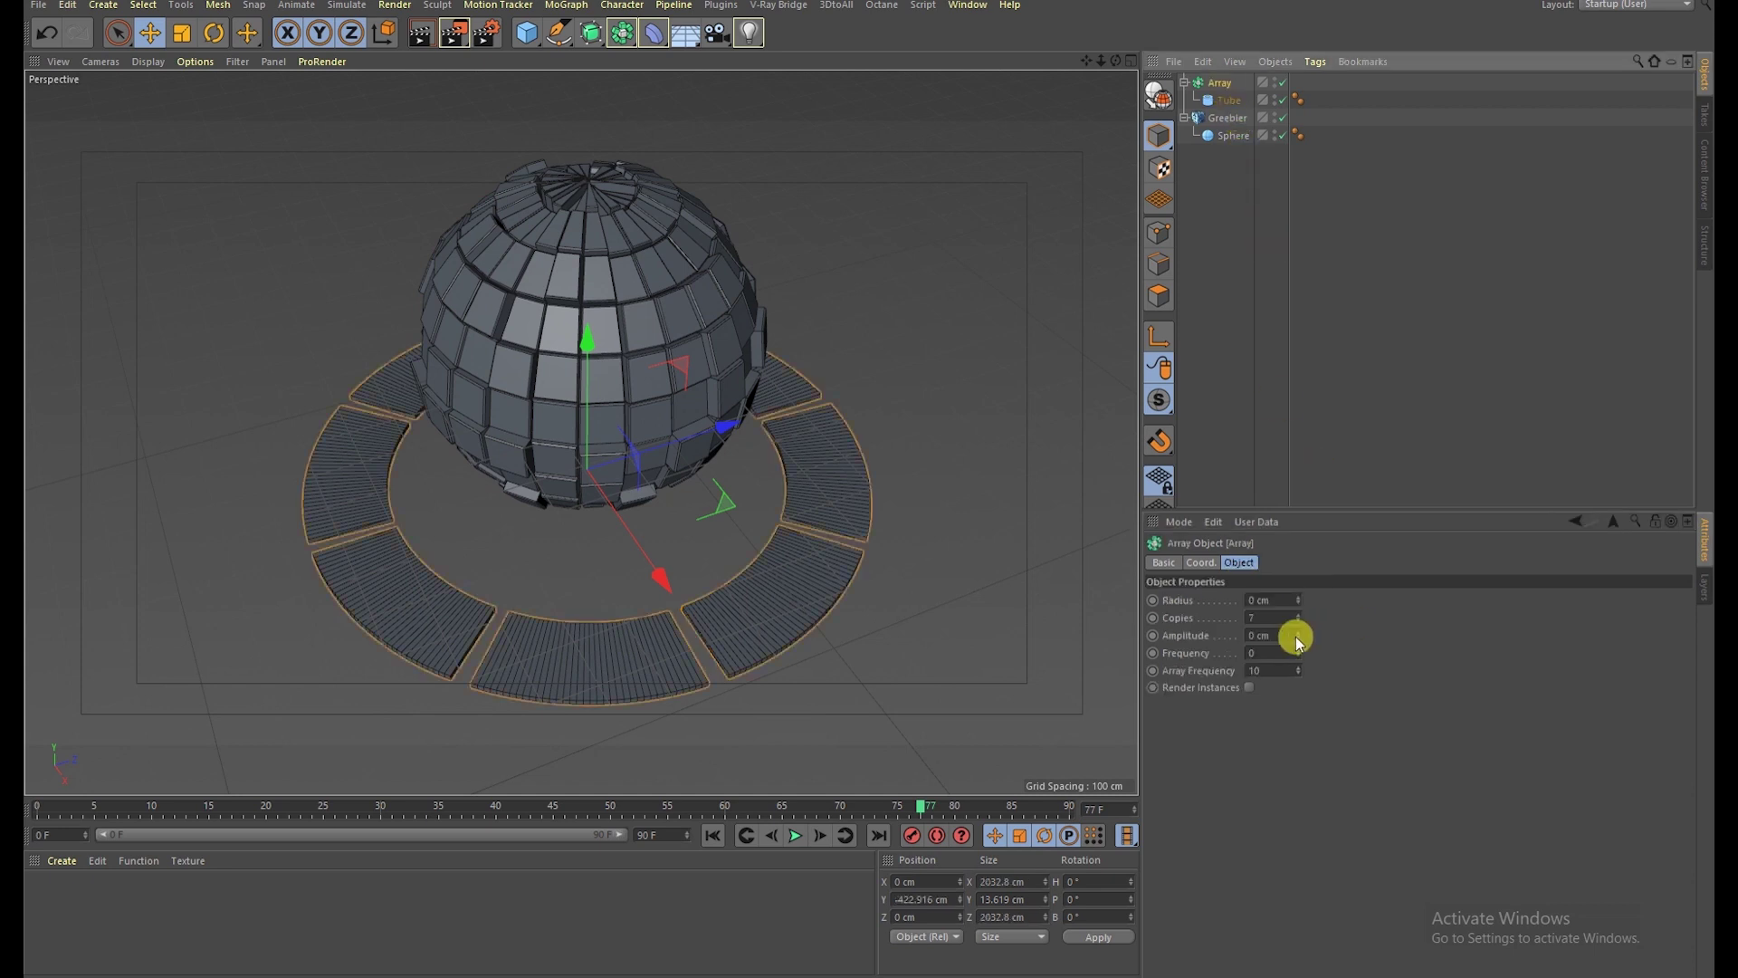
text(5)
key(Return)
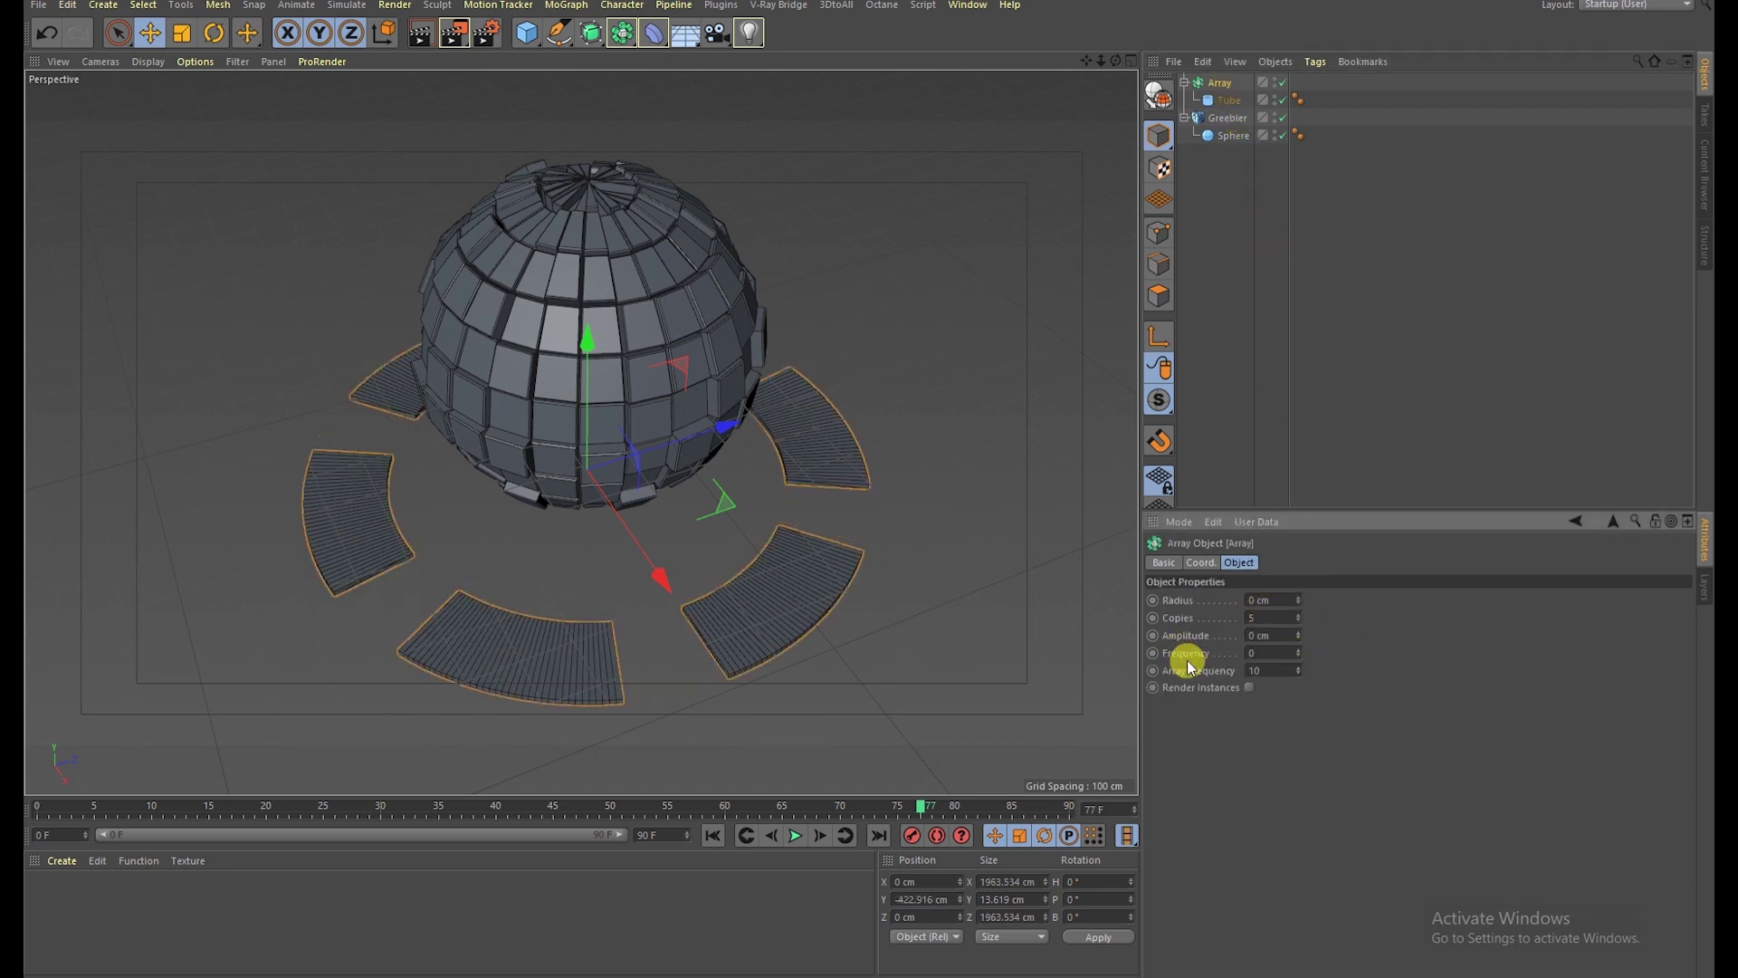
click(1297, 617)
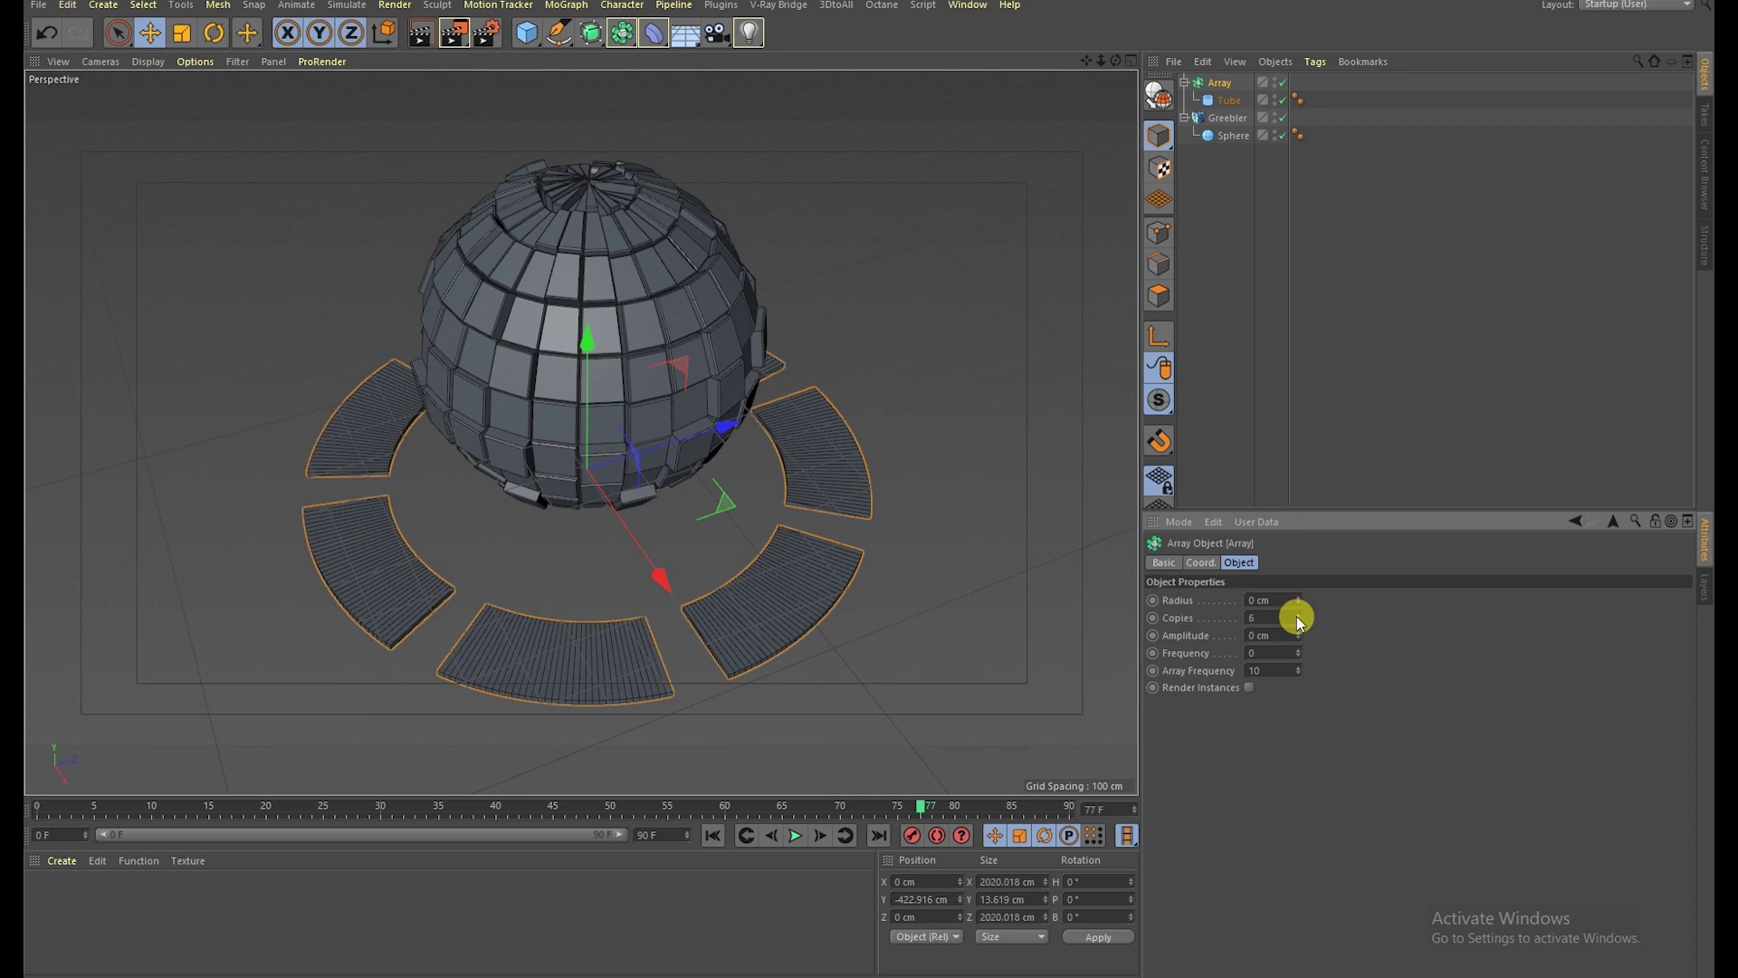
drag(1298, 621, 1297, 648)
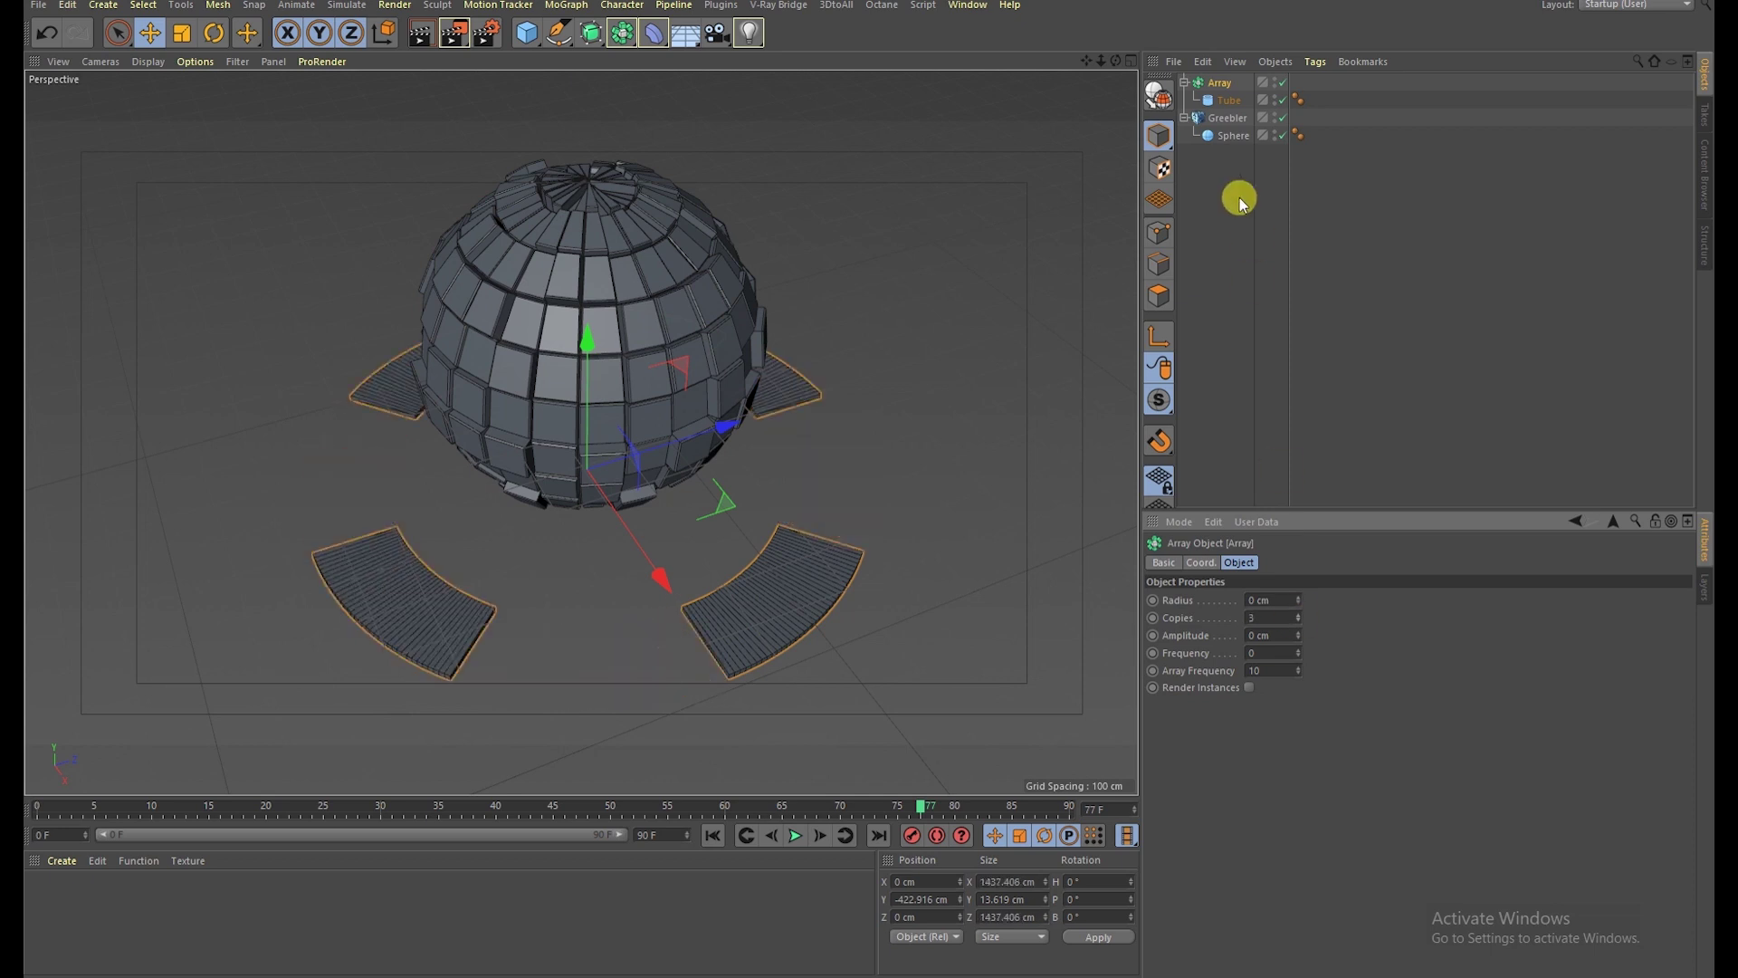
click(1223, 99)
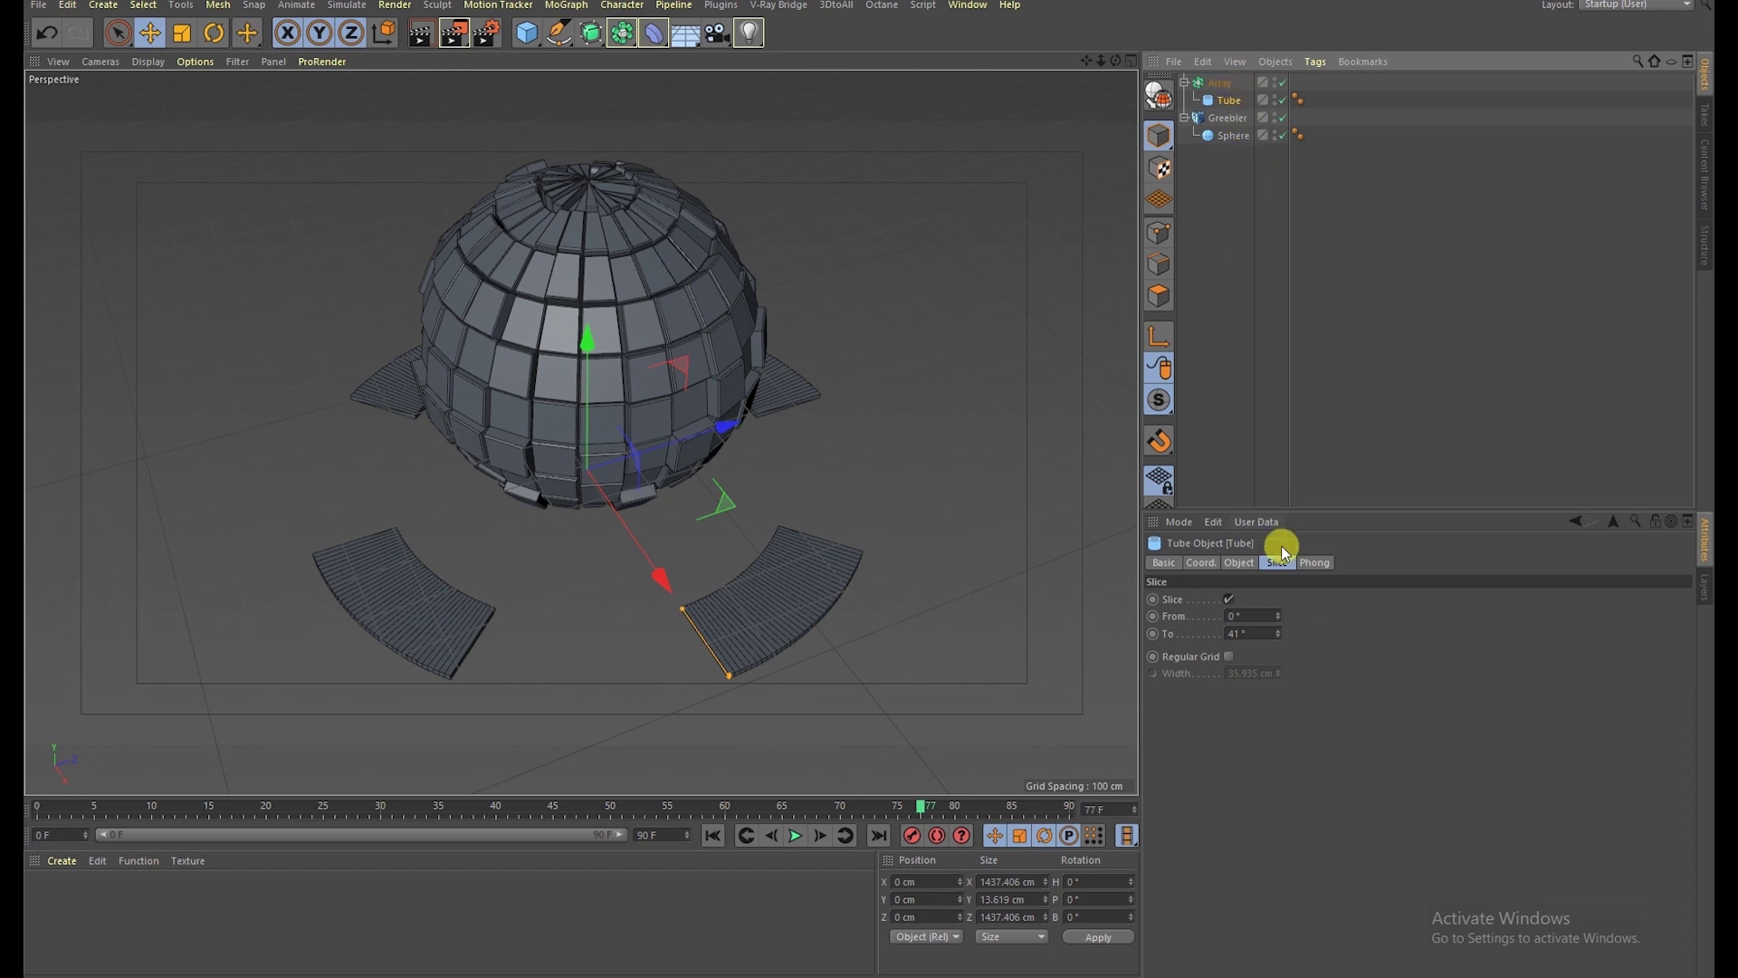
mouse_move(1277, 633)
mouse_down()
mouse_move(1277, 598)
mouse_move(1277, 624)
mouse_up()
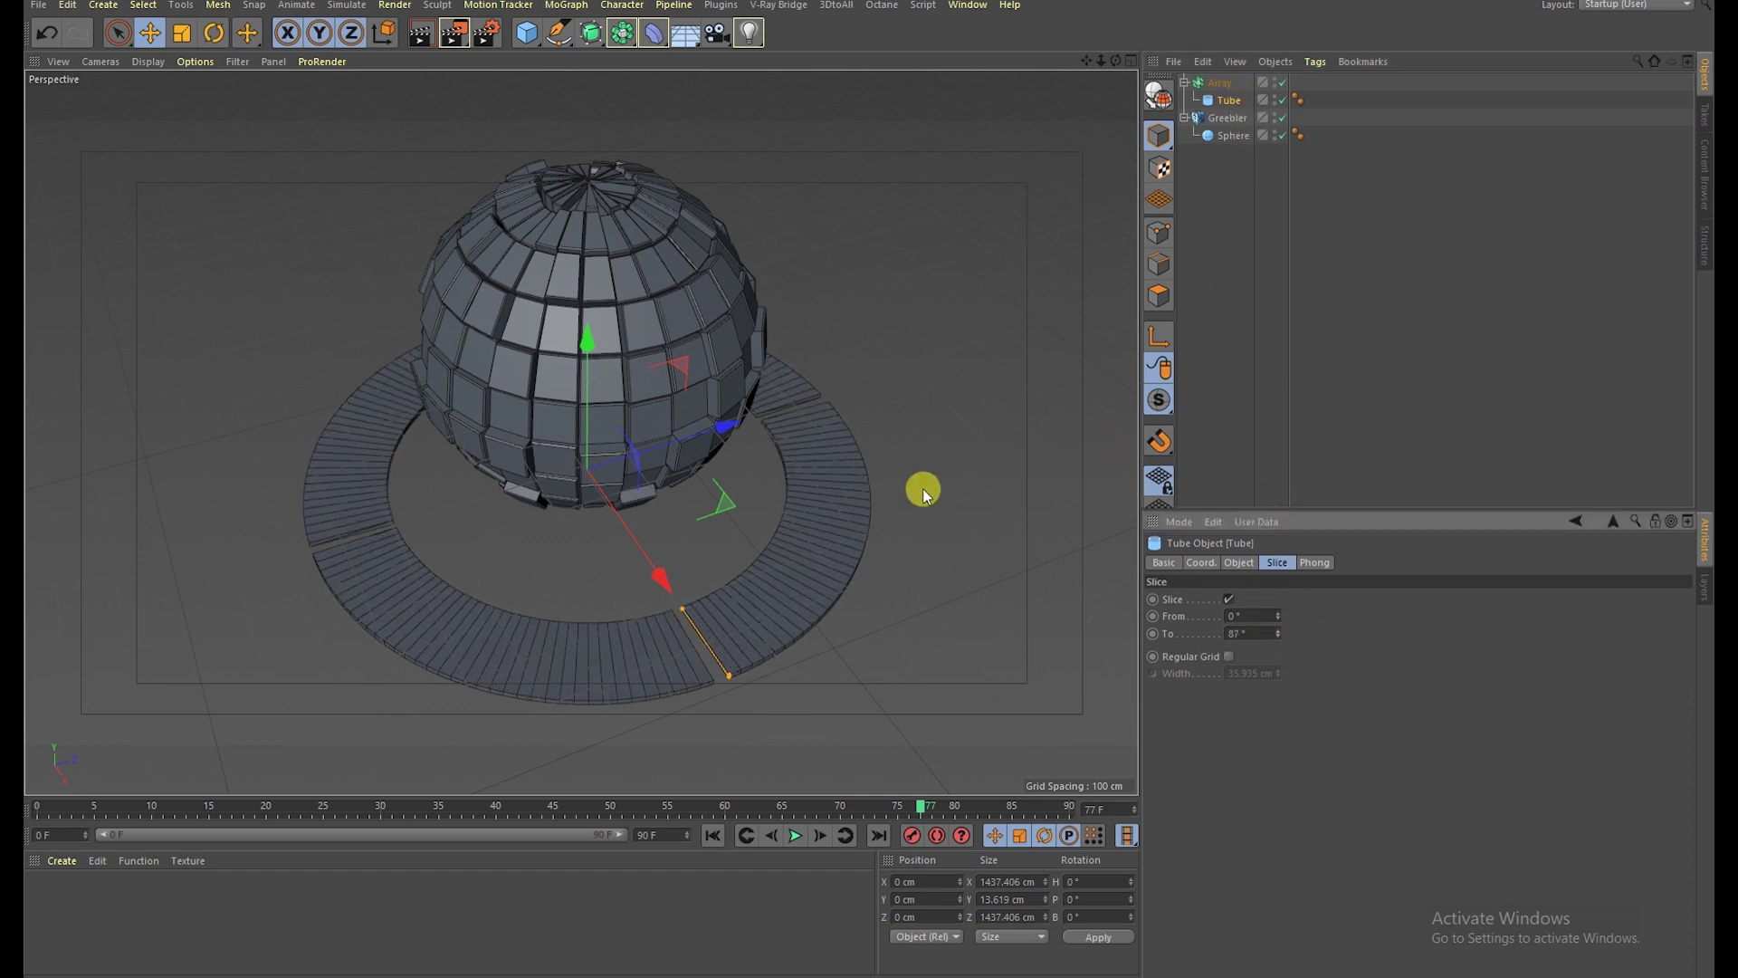
click(1273, 306)
mouse_move(760, 473)
alt+mouse_down()
mouse_move(671, 209)
mouse_move(606, 409)
mouse_move(544, 466)
mouse_move(435, 482)
mouse_move(479, 349)
alt+mouse_up()
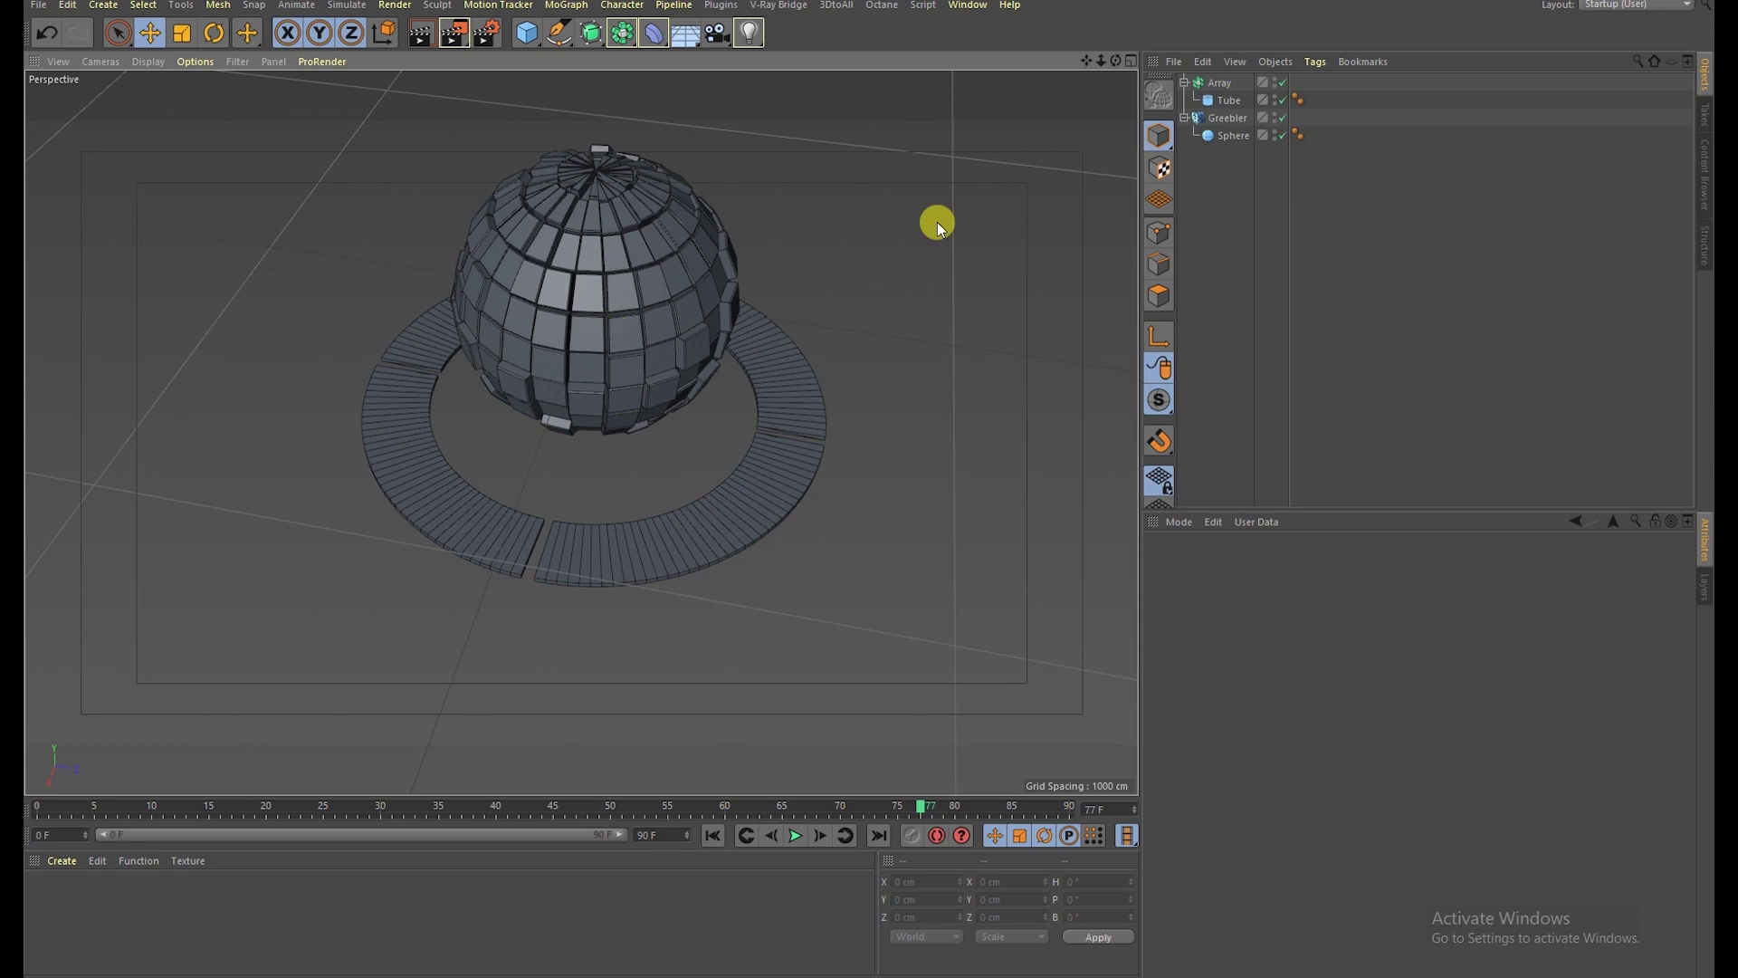
Step: Group the ring Array under a new Null
mouse_move(1055, 73)
alt+mouse_down()
mouse_move(534, 697)
mouse_move(426, 650)
mouse_move(536, 664)
alt+mouse_up()
mouse_move(520, 528)
alt+mouse_down()
mouse_move(512, 395)
mouse_move(543, 389)
mouse_move(552, 428)
alt+mouse_up()
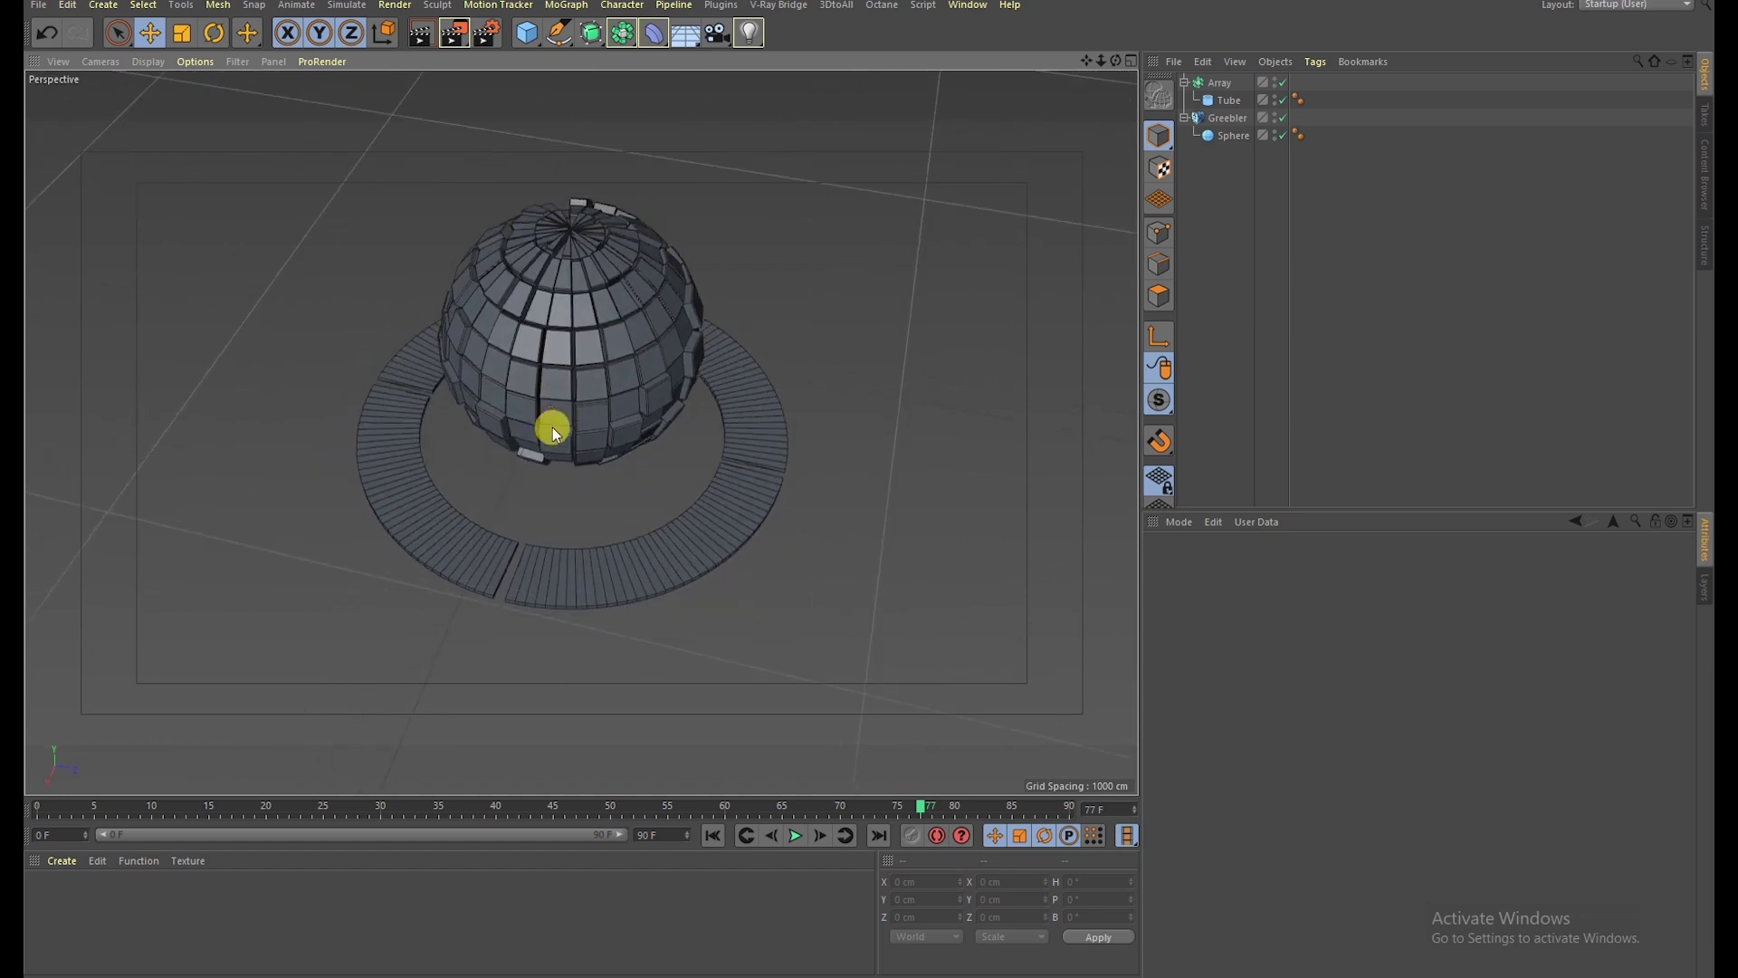
click(1215, 84)
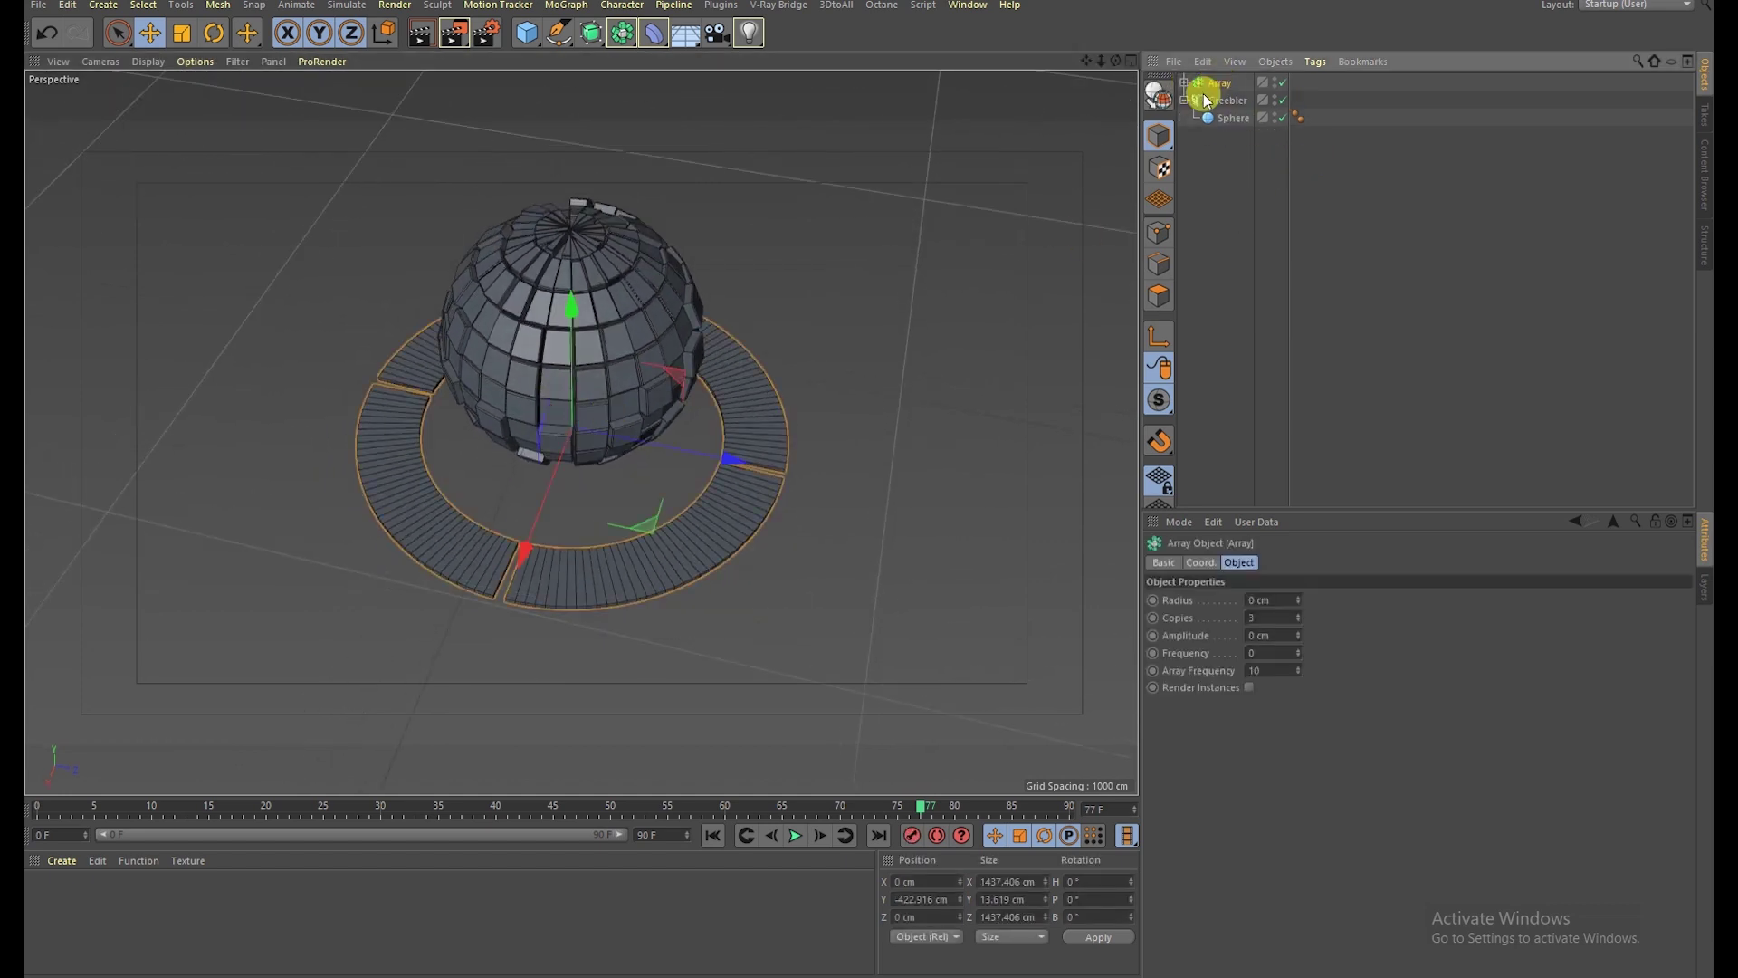
key(alt+g)
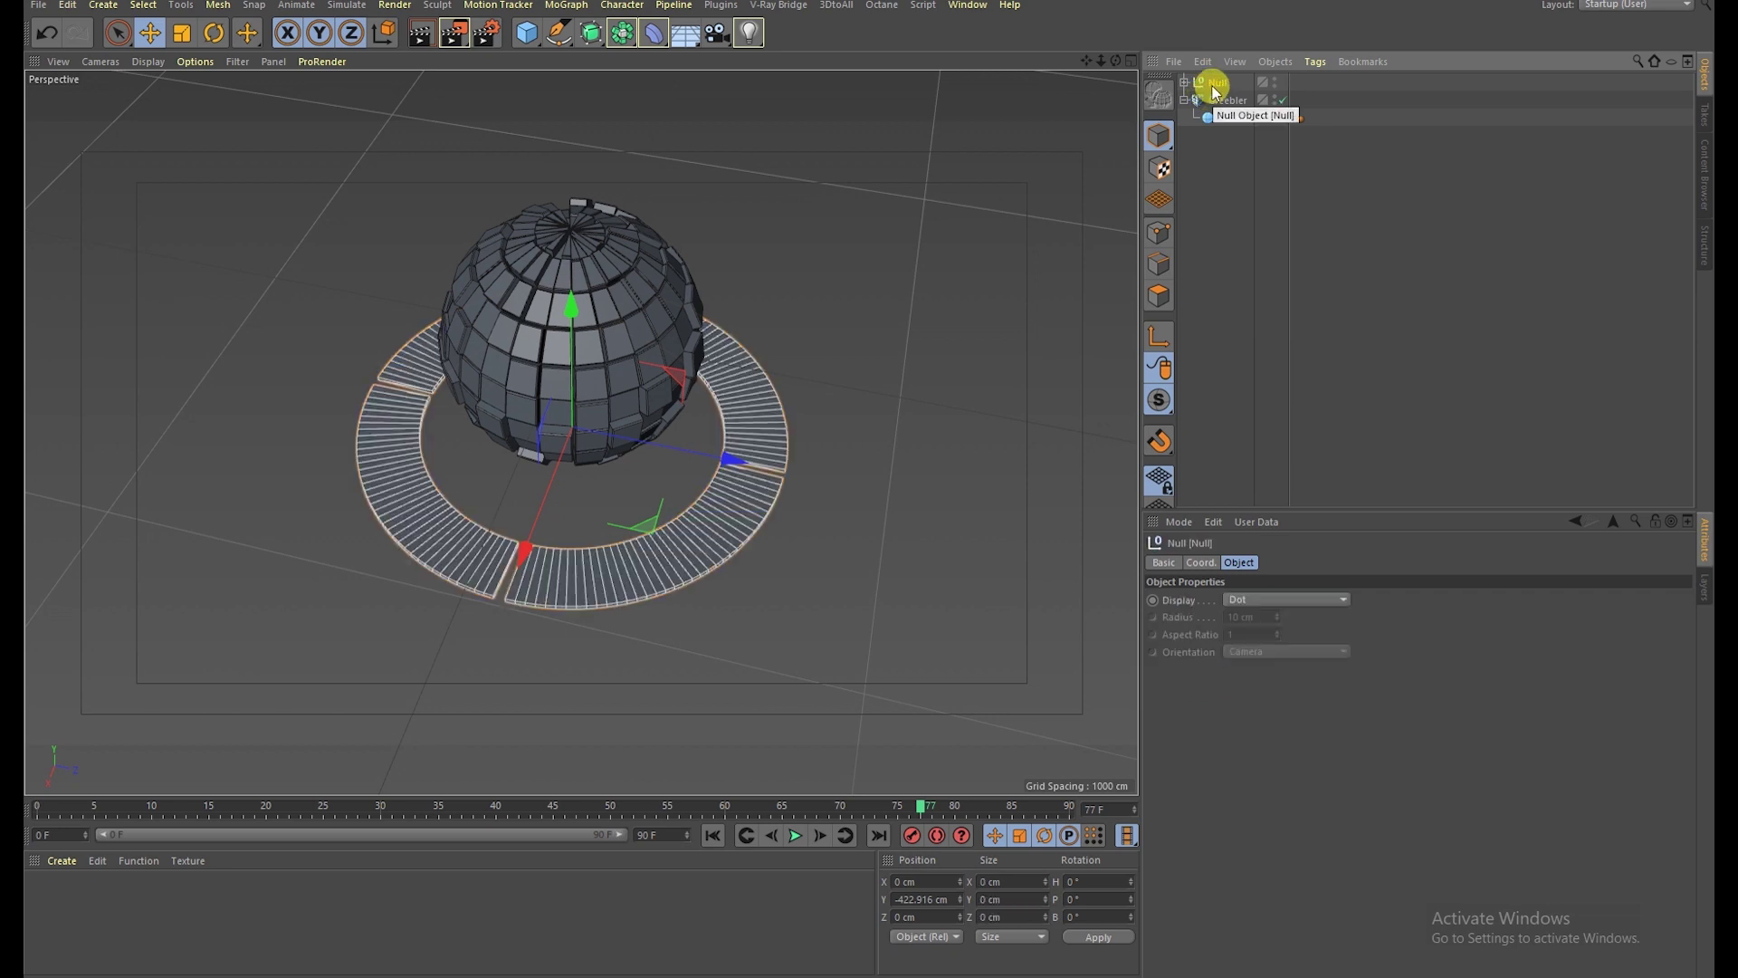
key(ctrl+z)
click(1235, 62)
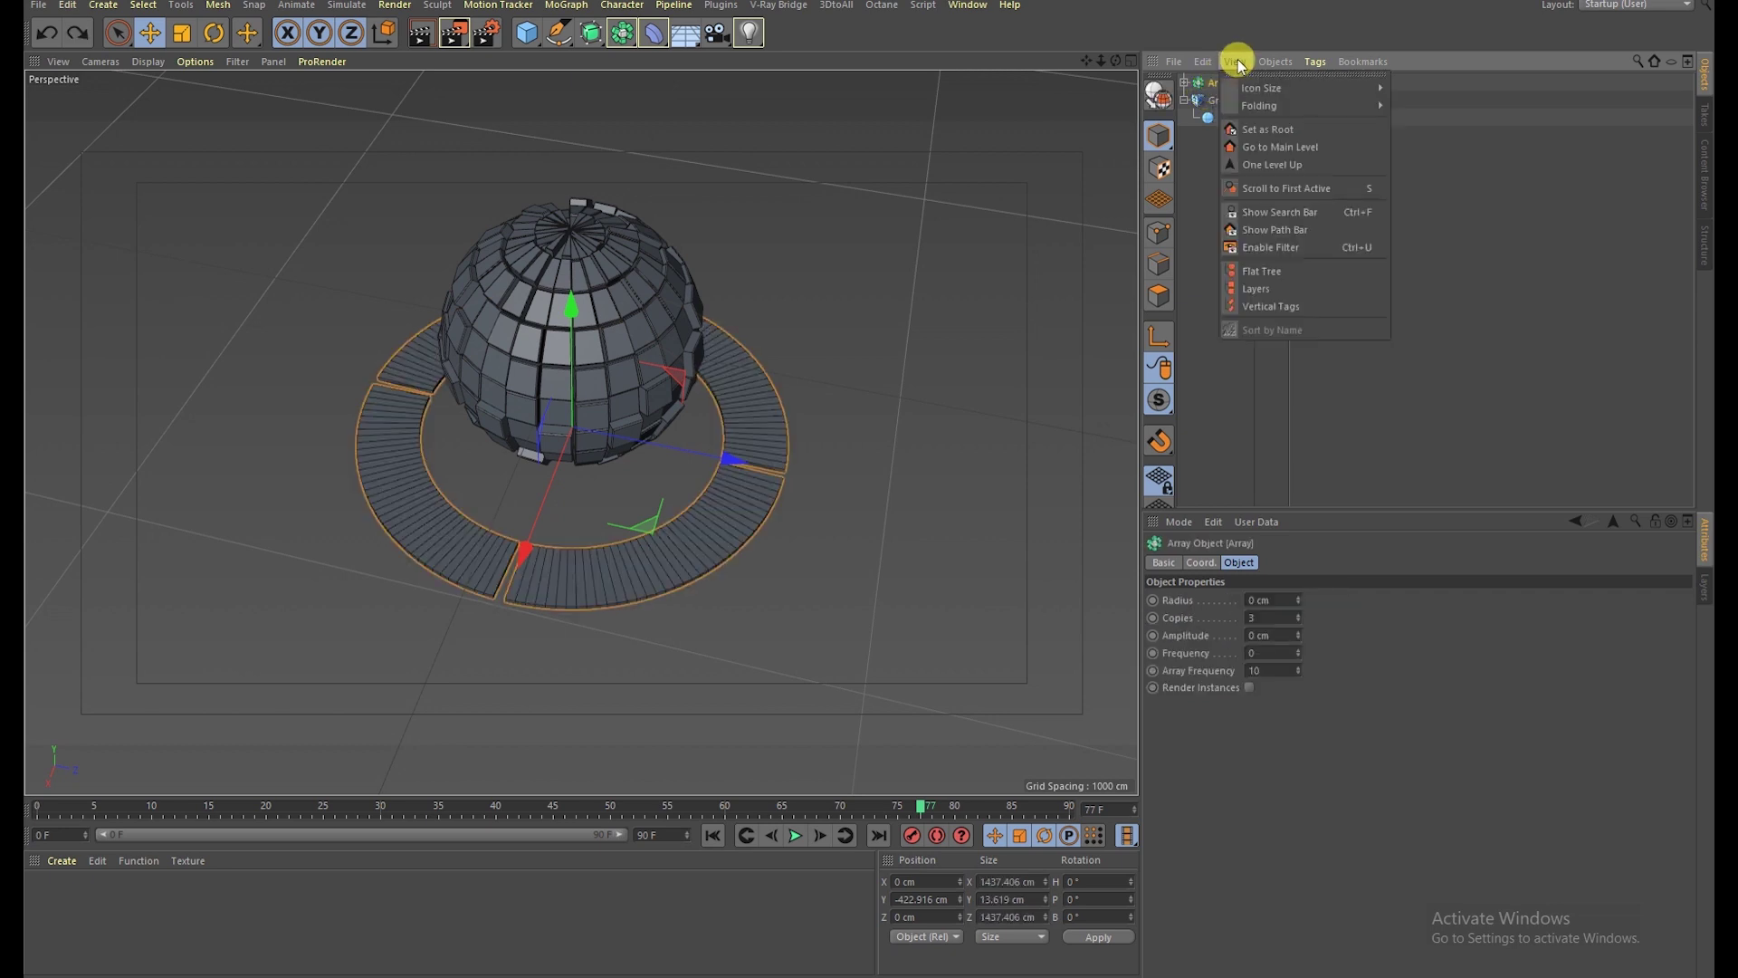
mouse_move(1274, 61)
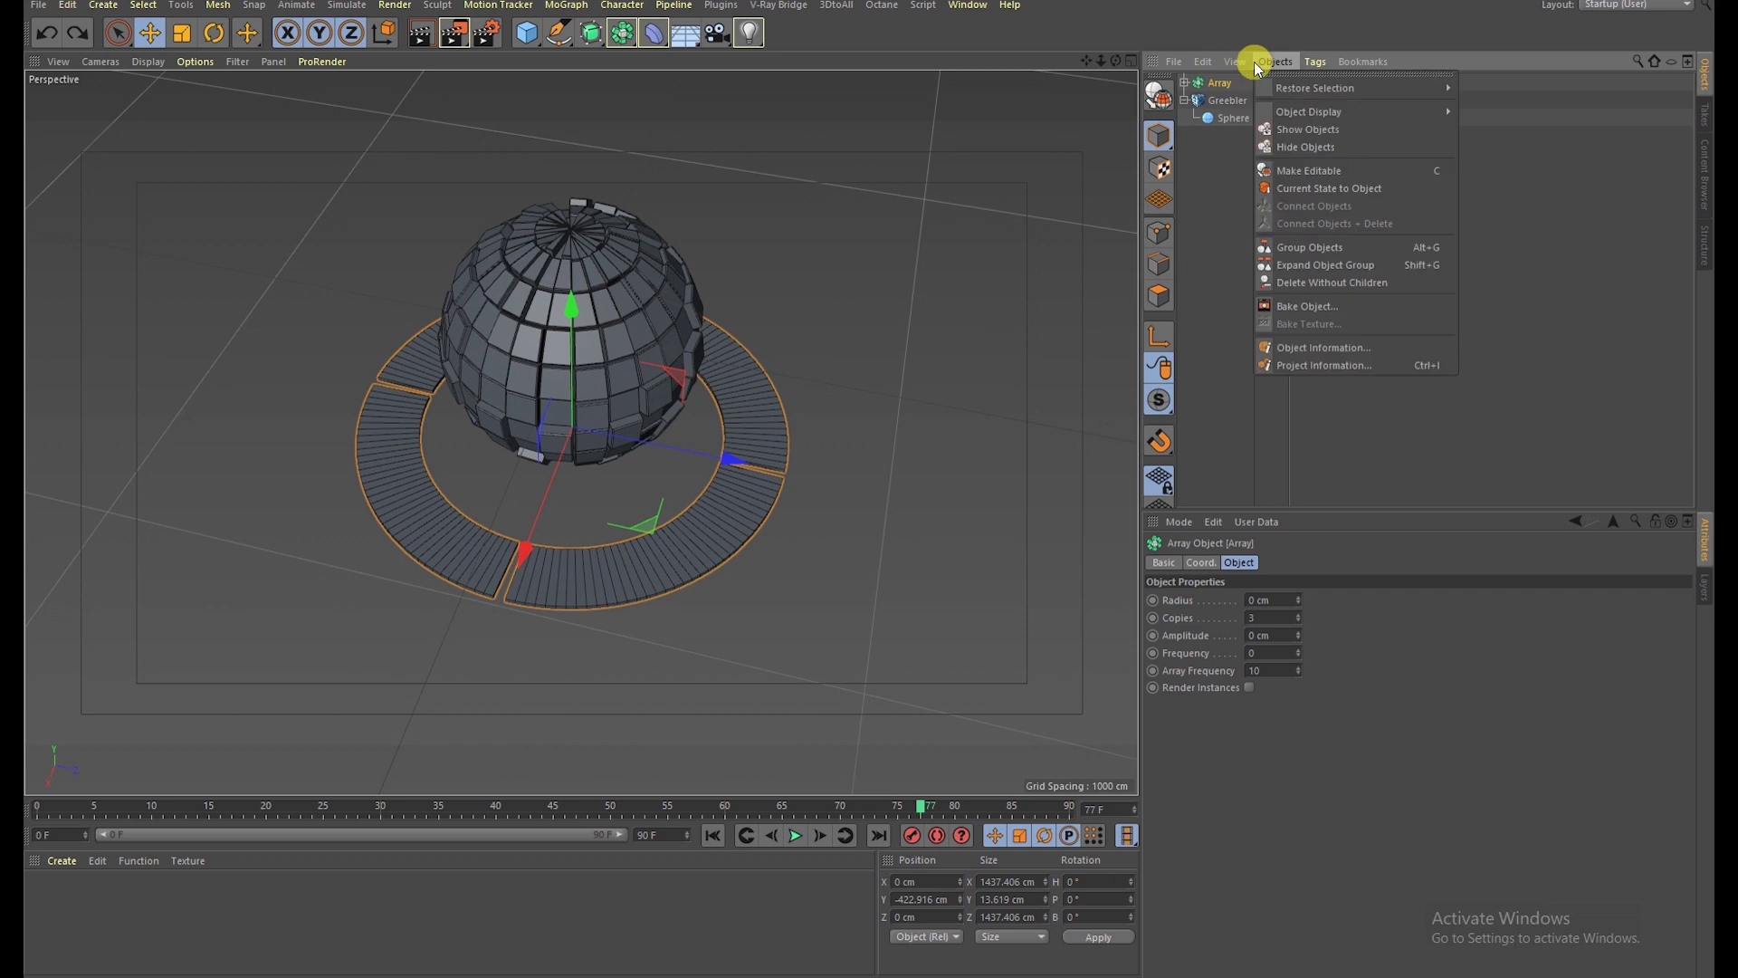
click(1299, 247)
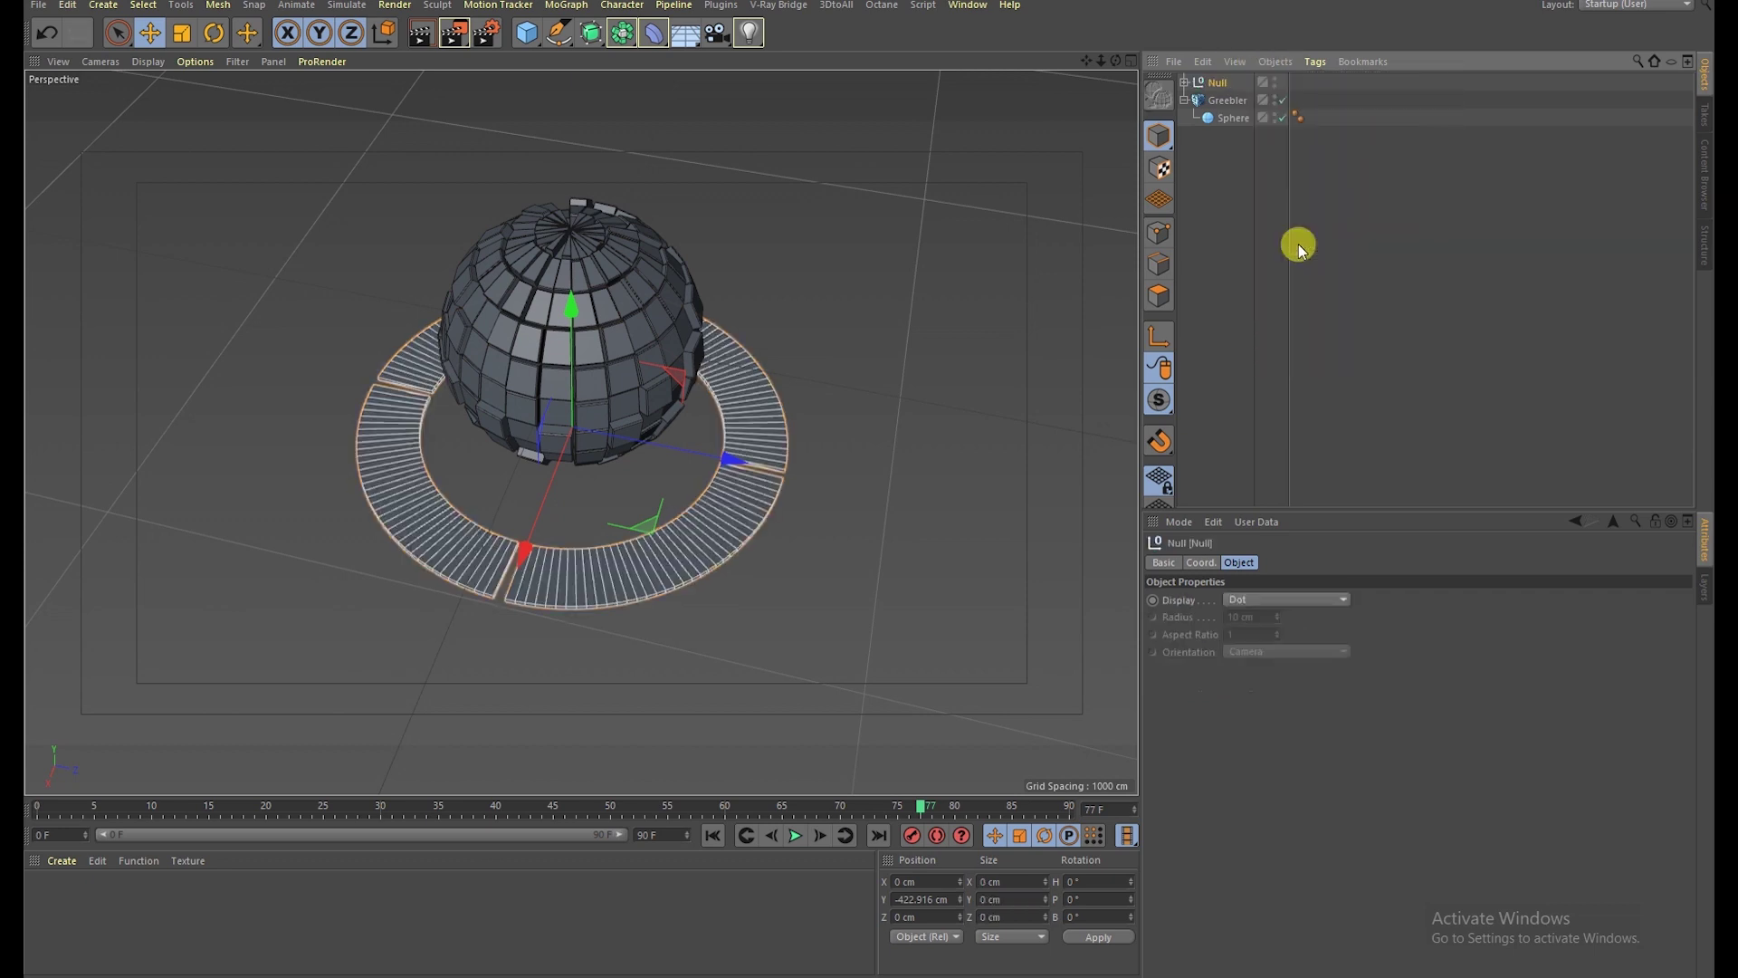
Step: Ctrl-drag the ring Null to duplicate it as Null.1
click(1252, 186)
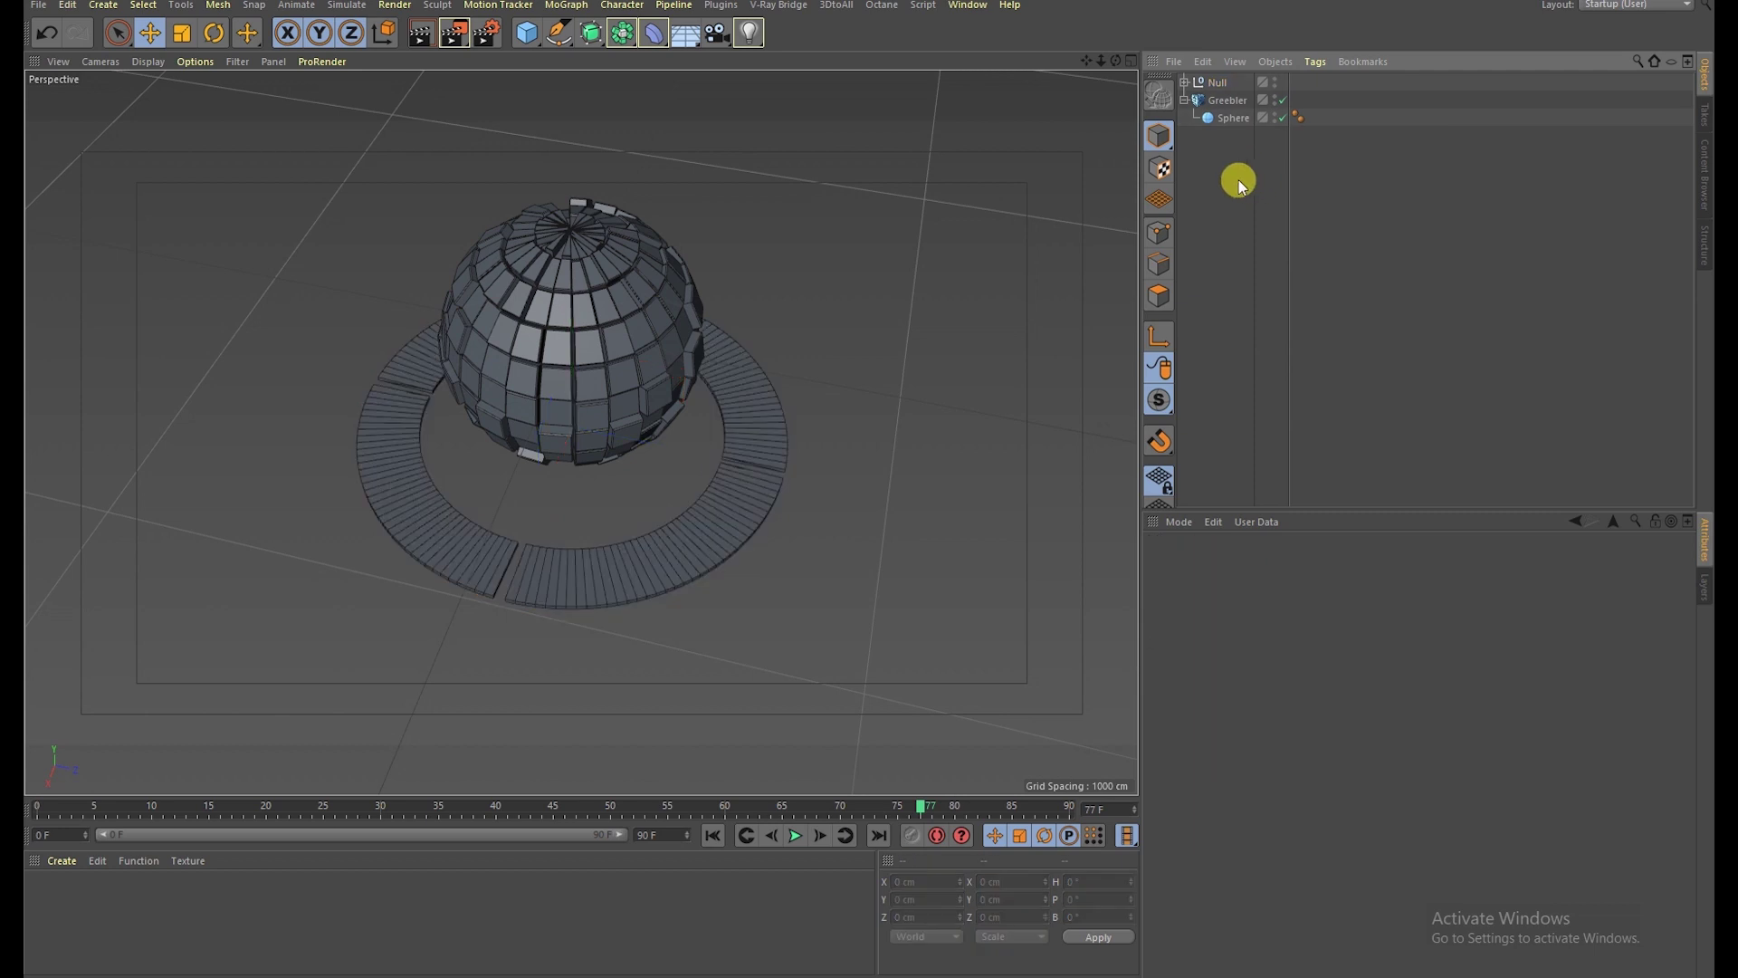
click(1216, 84)
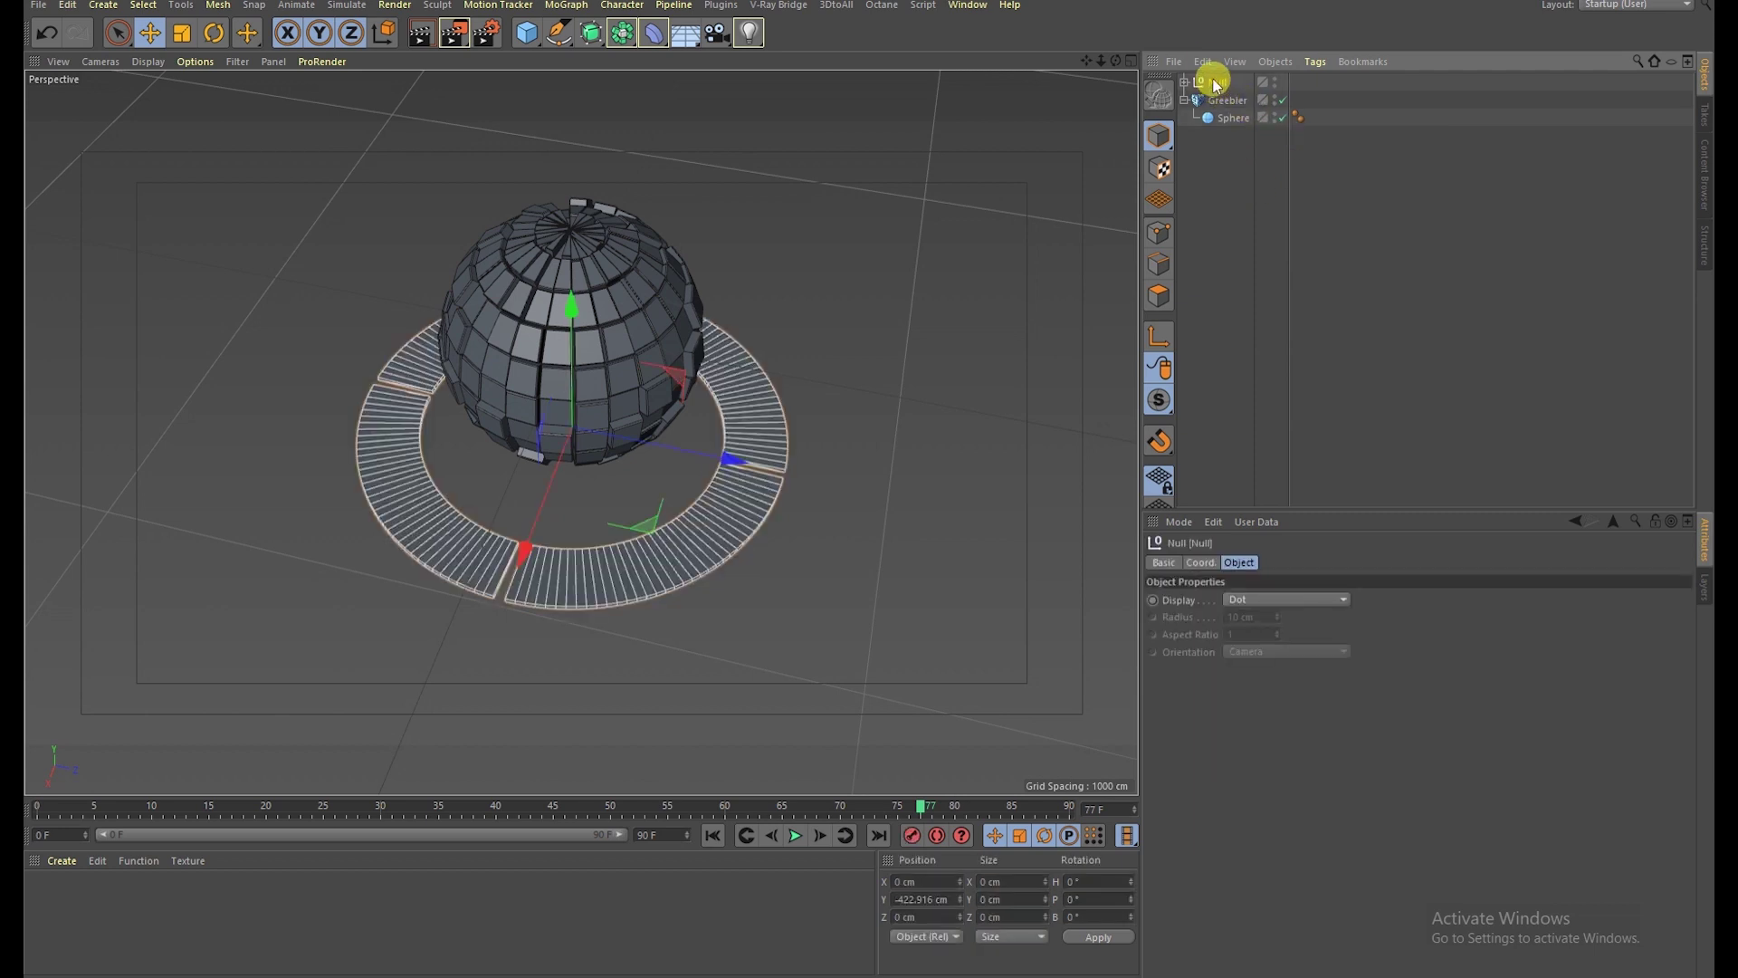
ctrl+drag(1217, 73, 1219, 72)
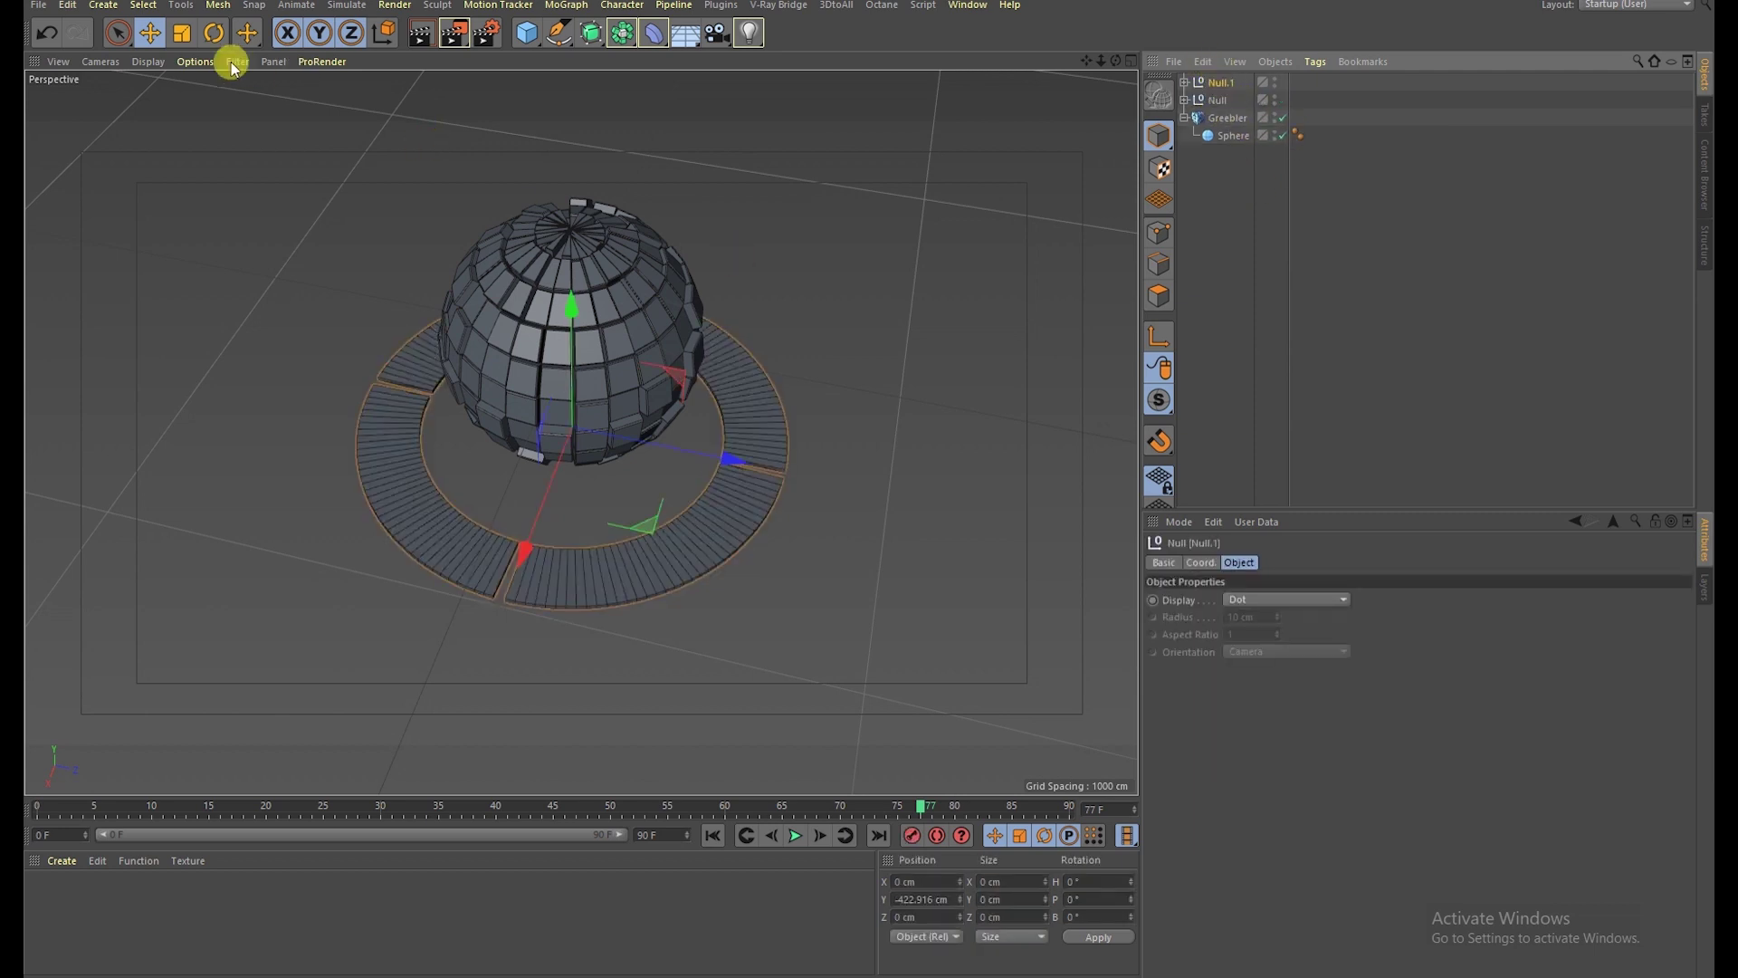
Step: Scale duplicated ring Null.1 up into a wider outer ring
click(181, 33)
drag(246, 311, 693, 367)
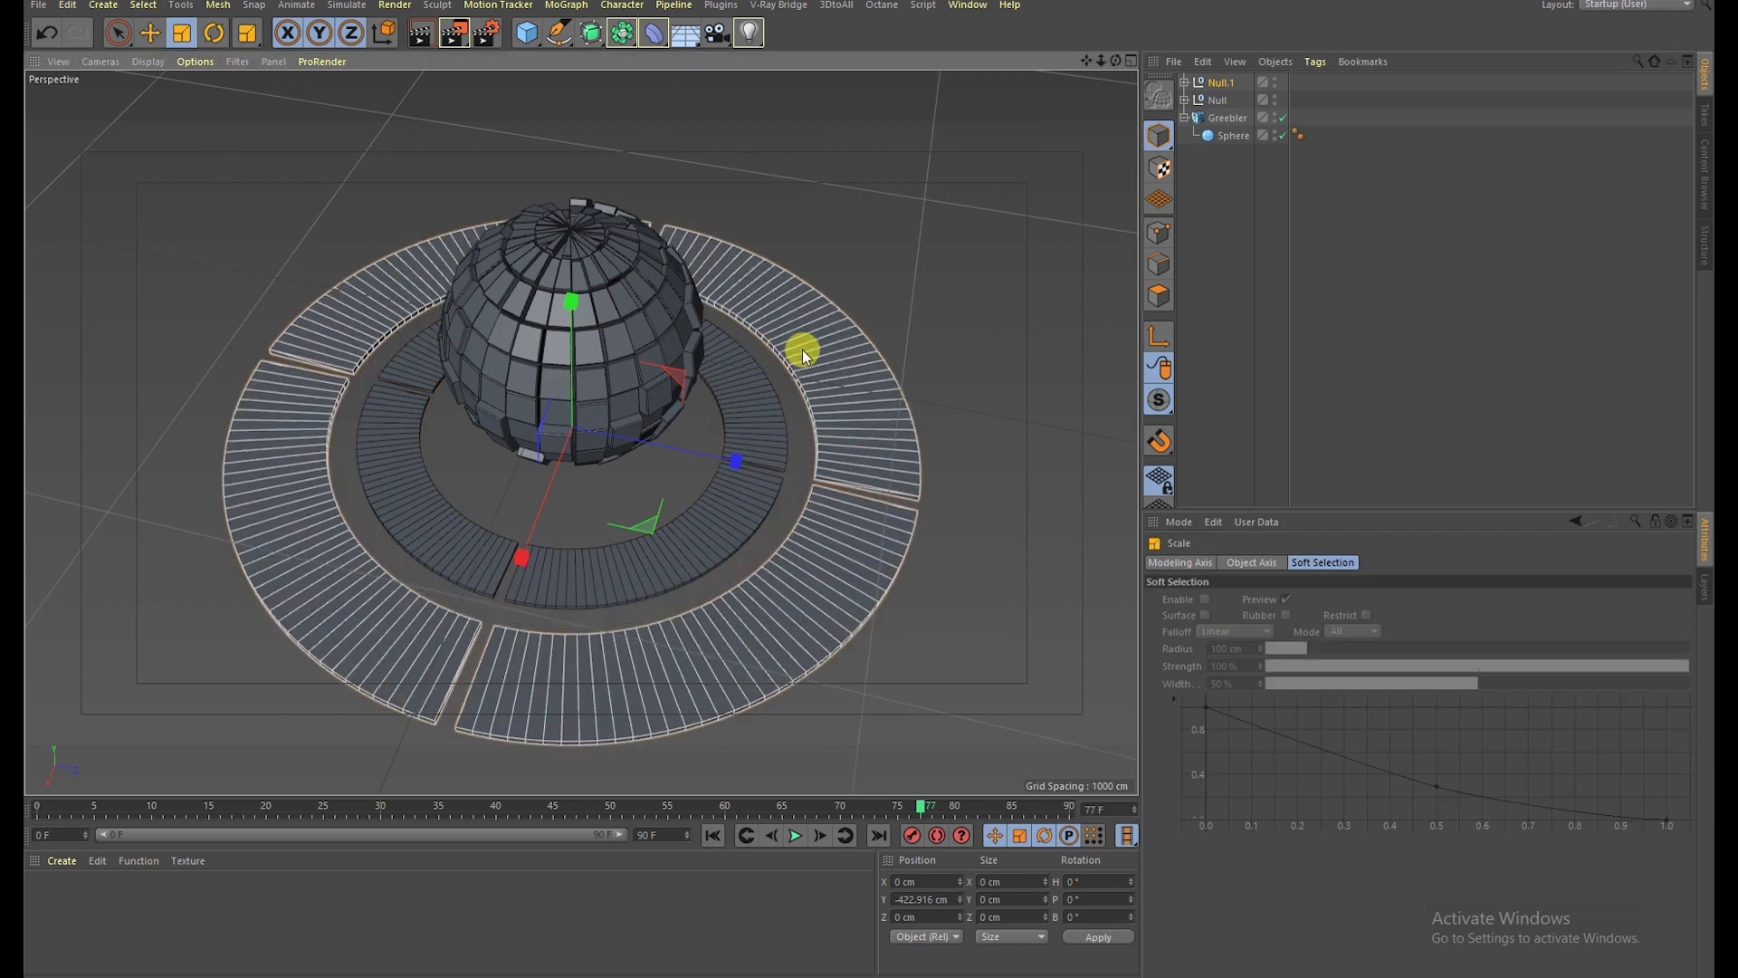
click(1241, 221)
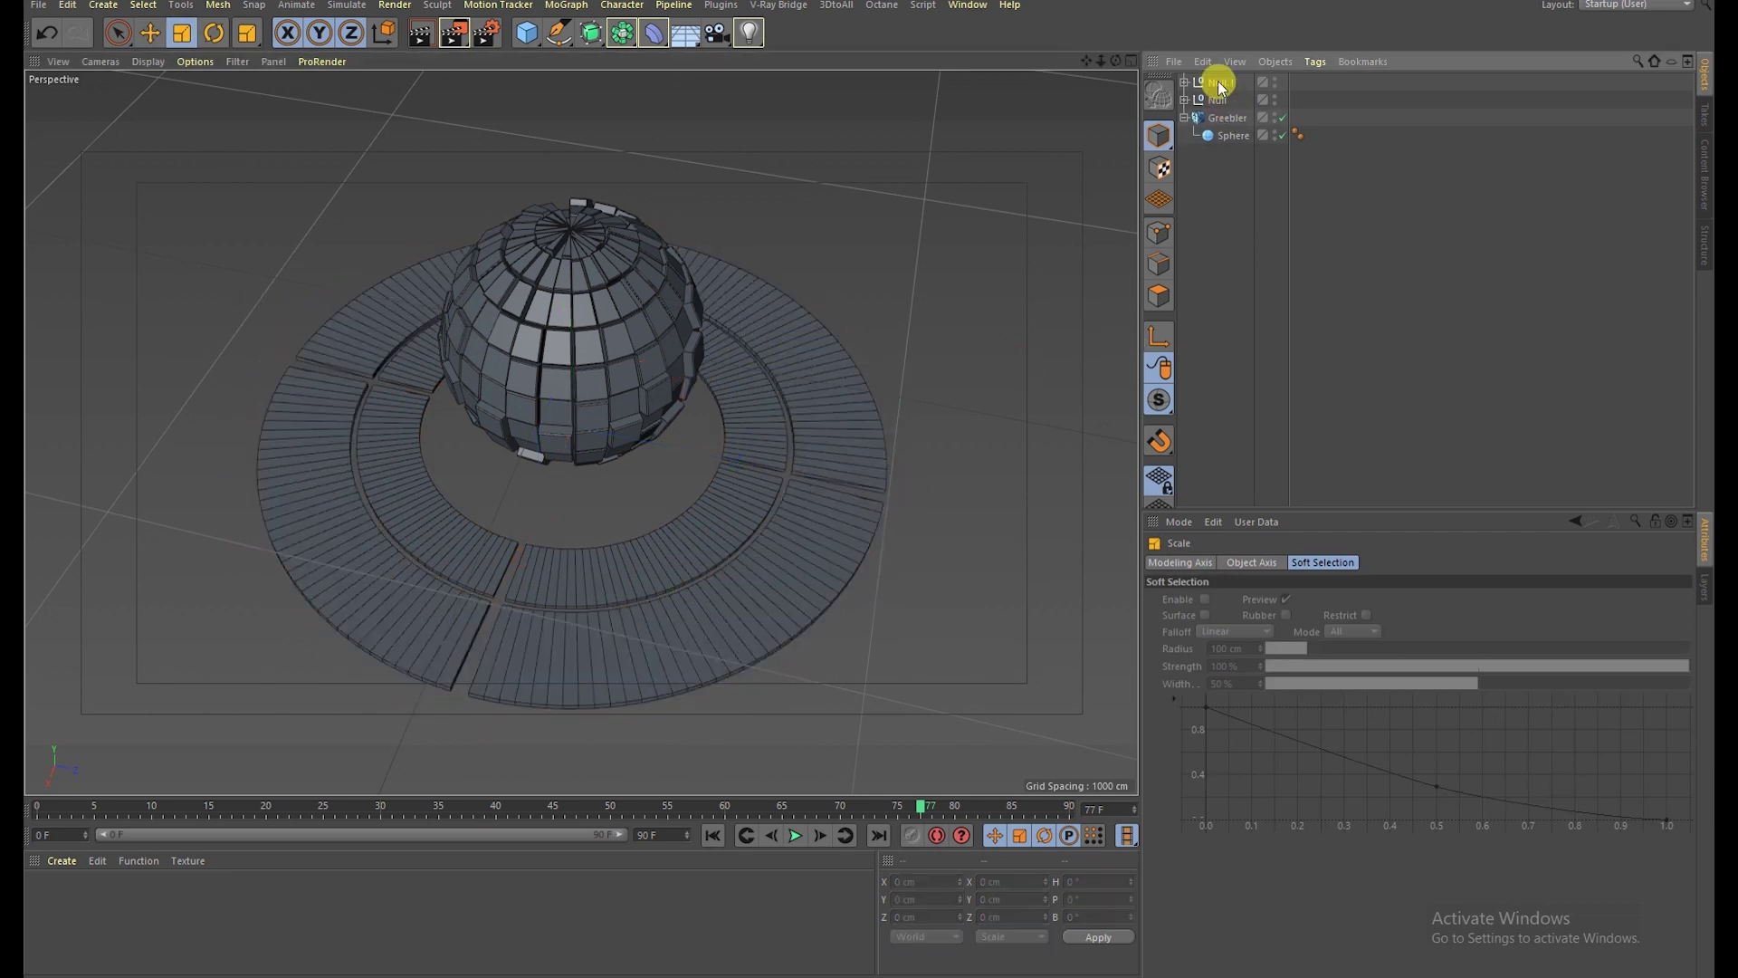
click(1221, 82)
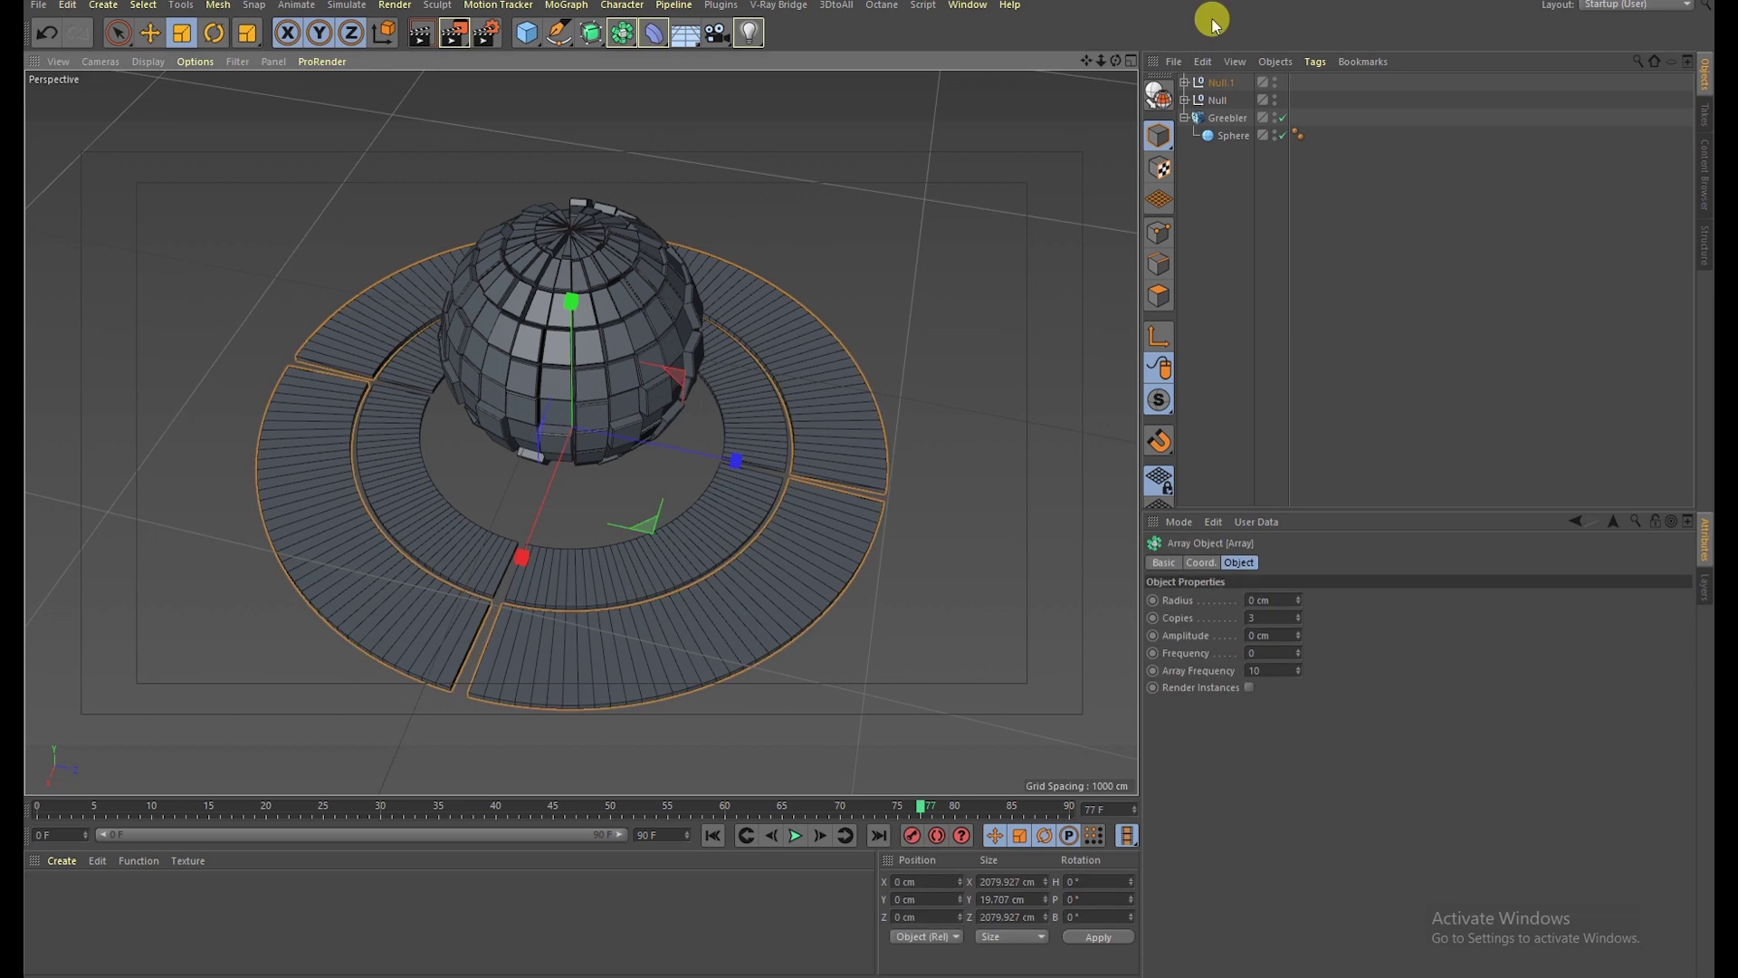
Step: Rotate Null.1 70° in heading to offset its gaps from the inner ring
key(r)
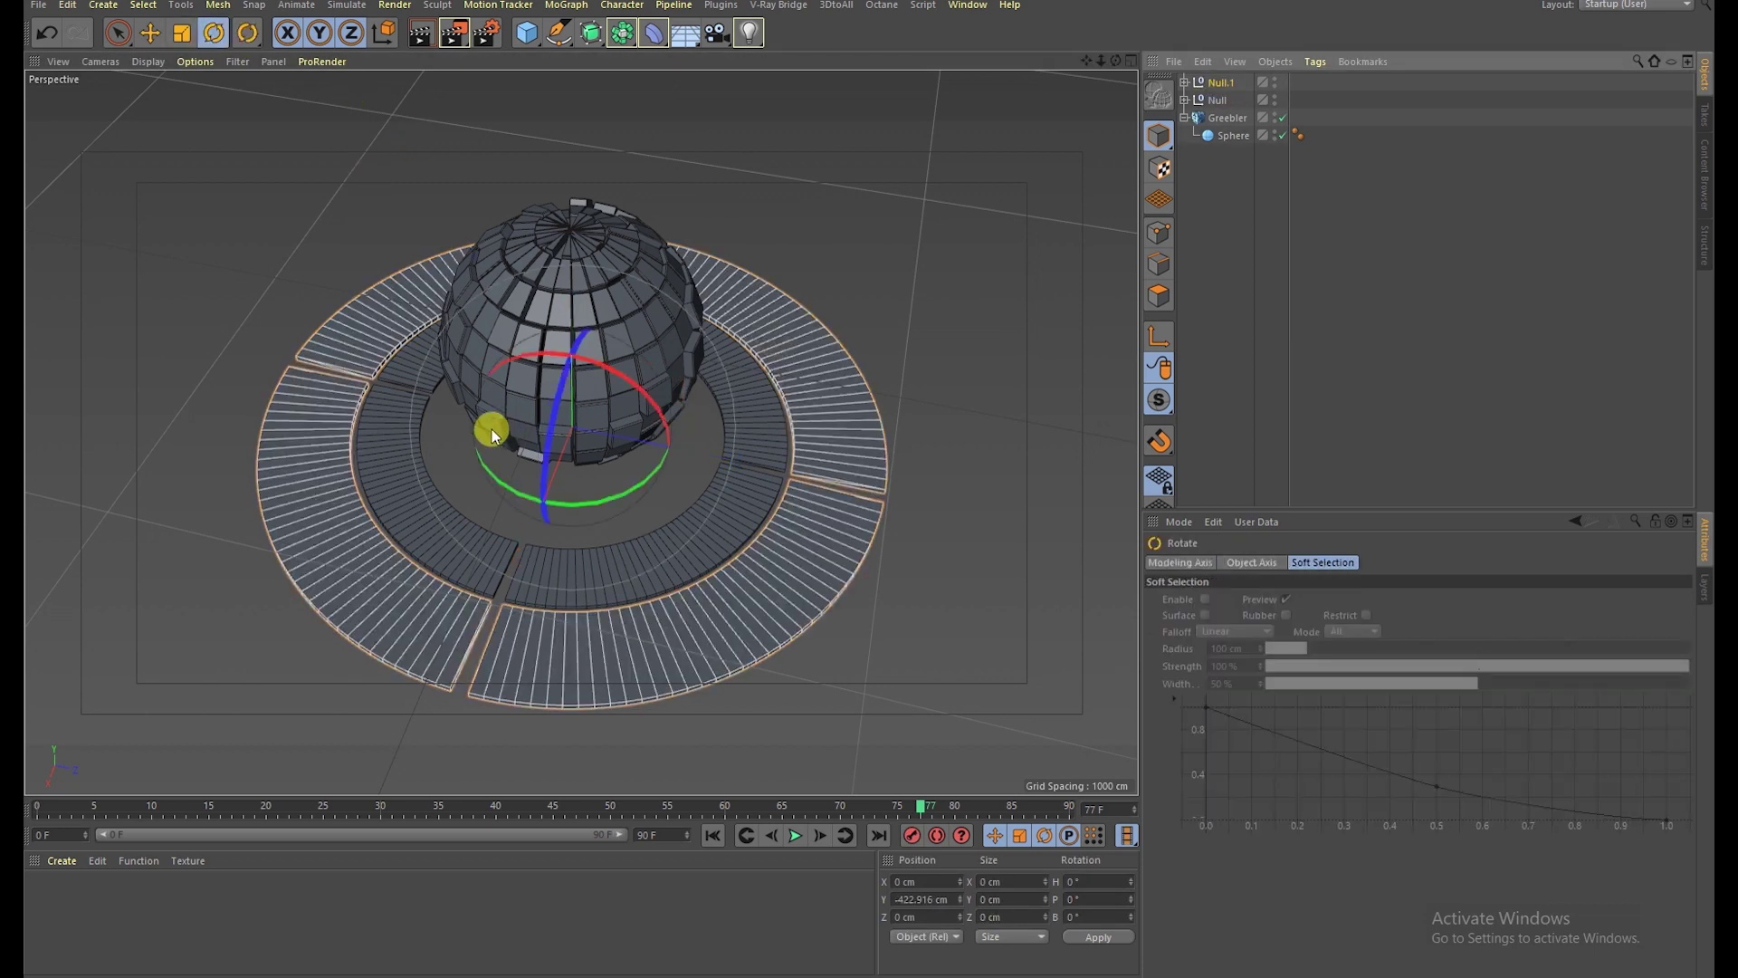
drag(511, 480, 645, 516)
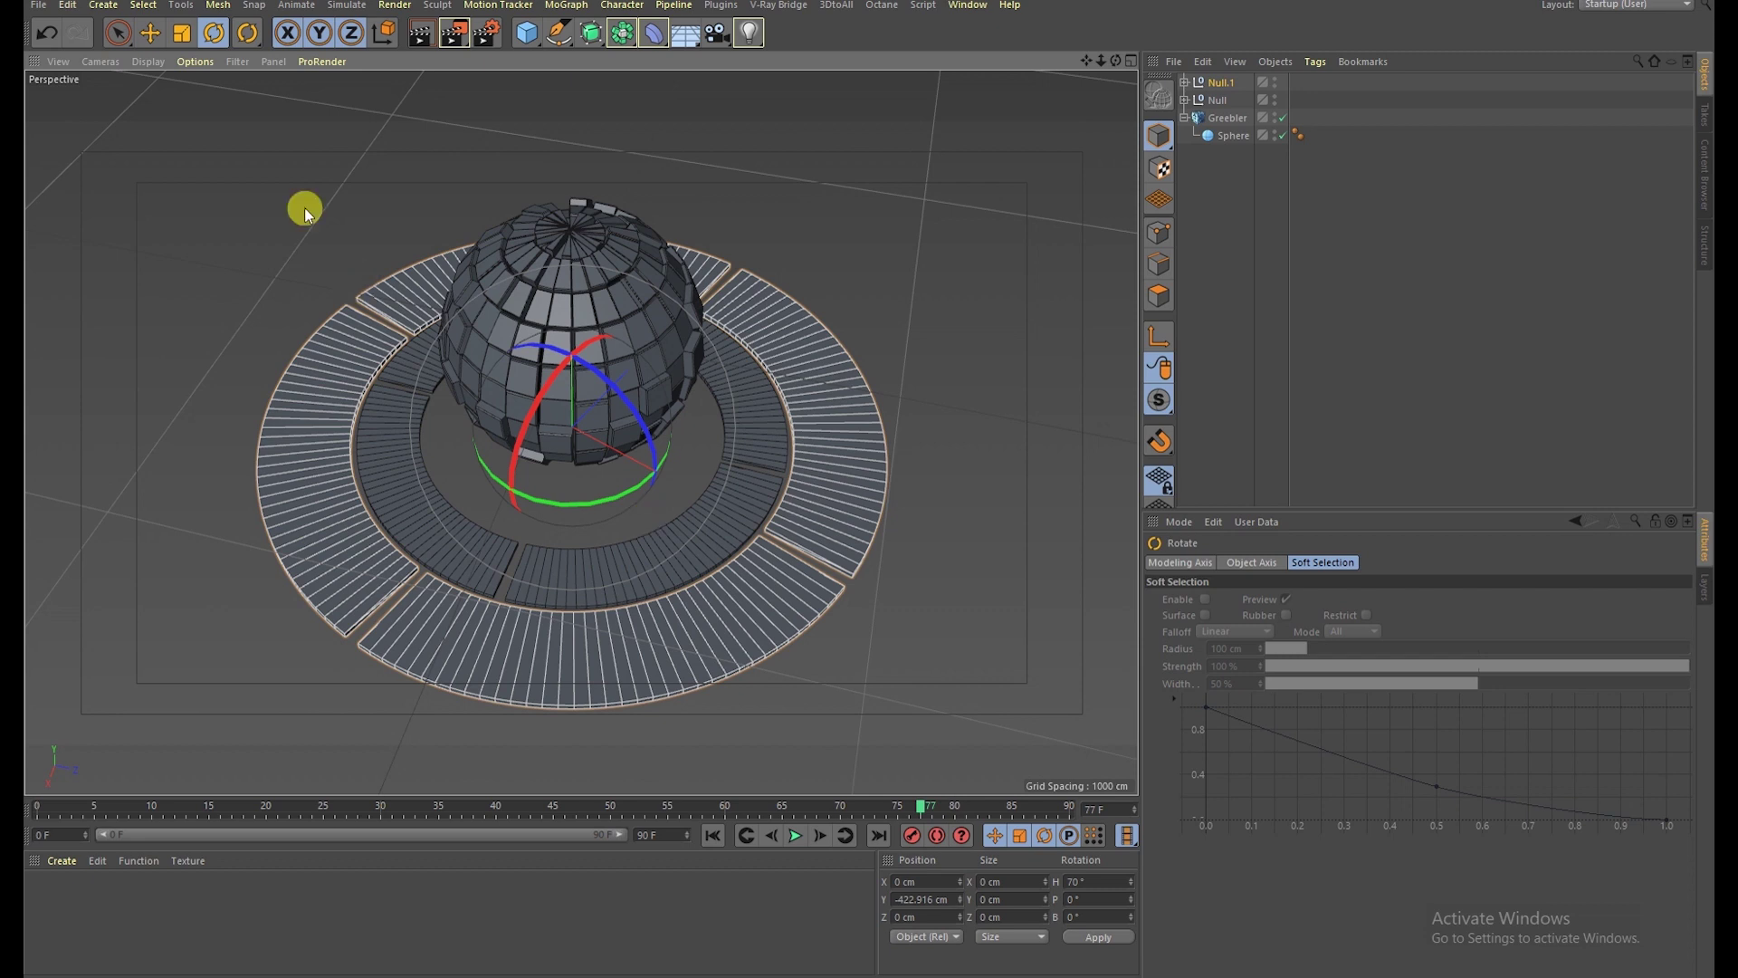
click(151, 33)
click(1297, 242)
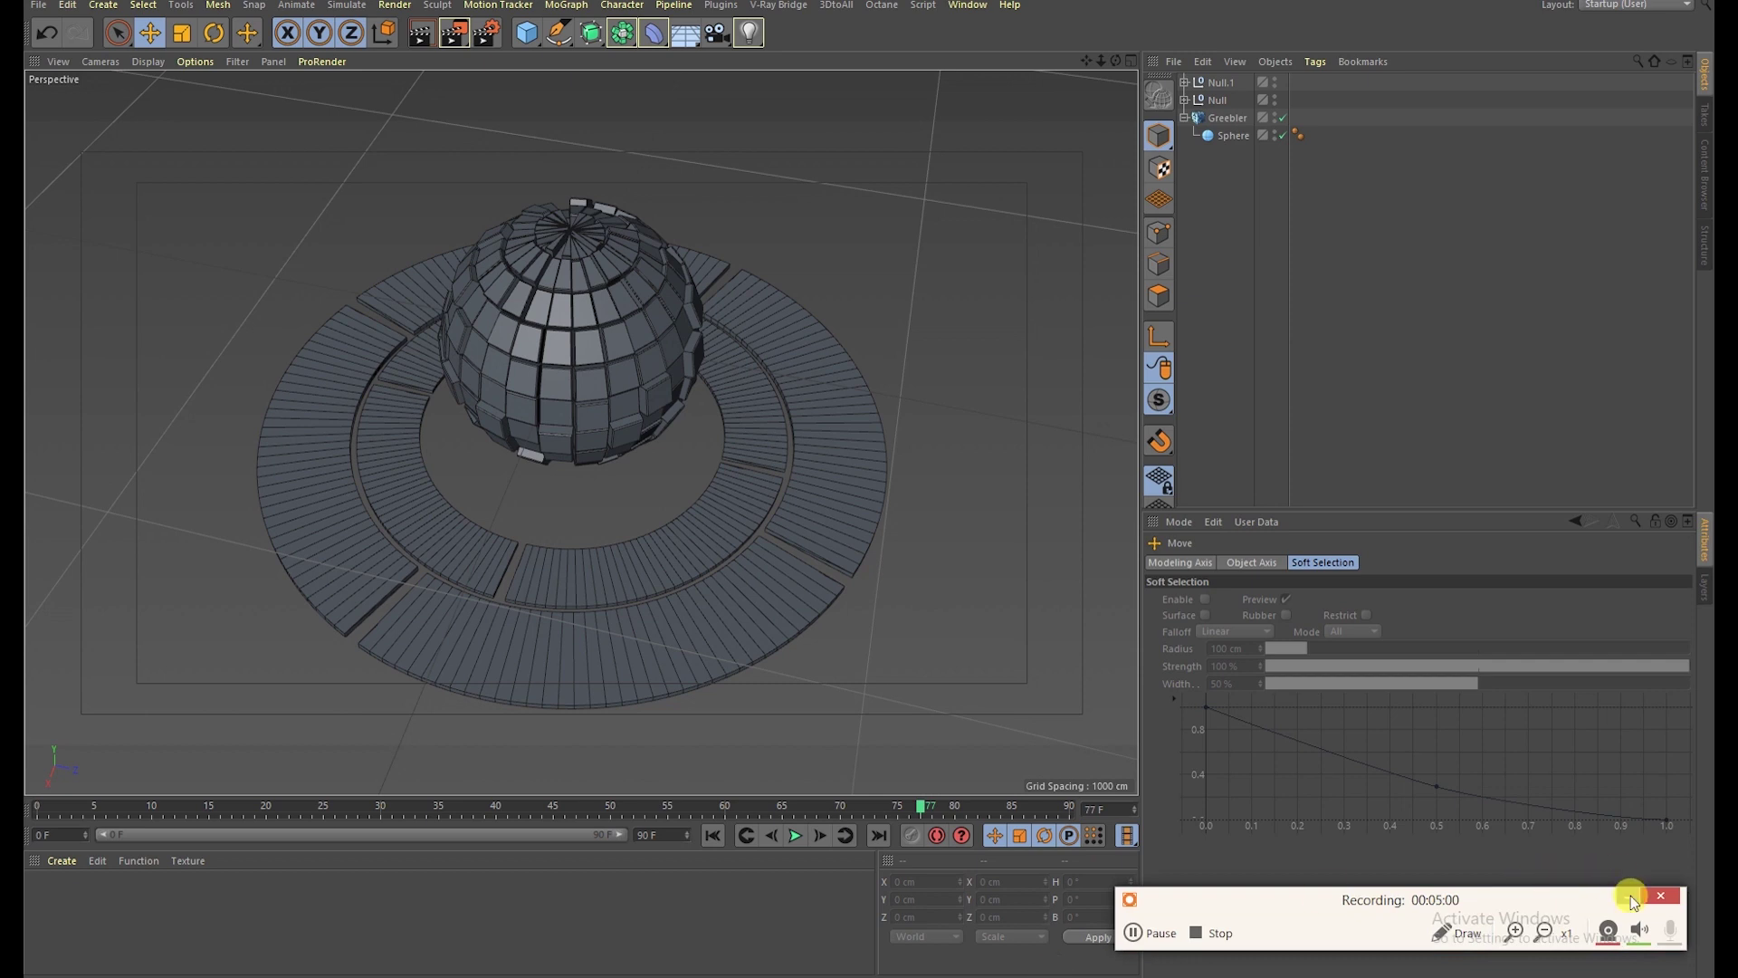
click(1631, 894)
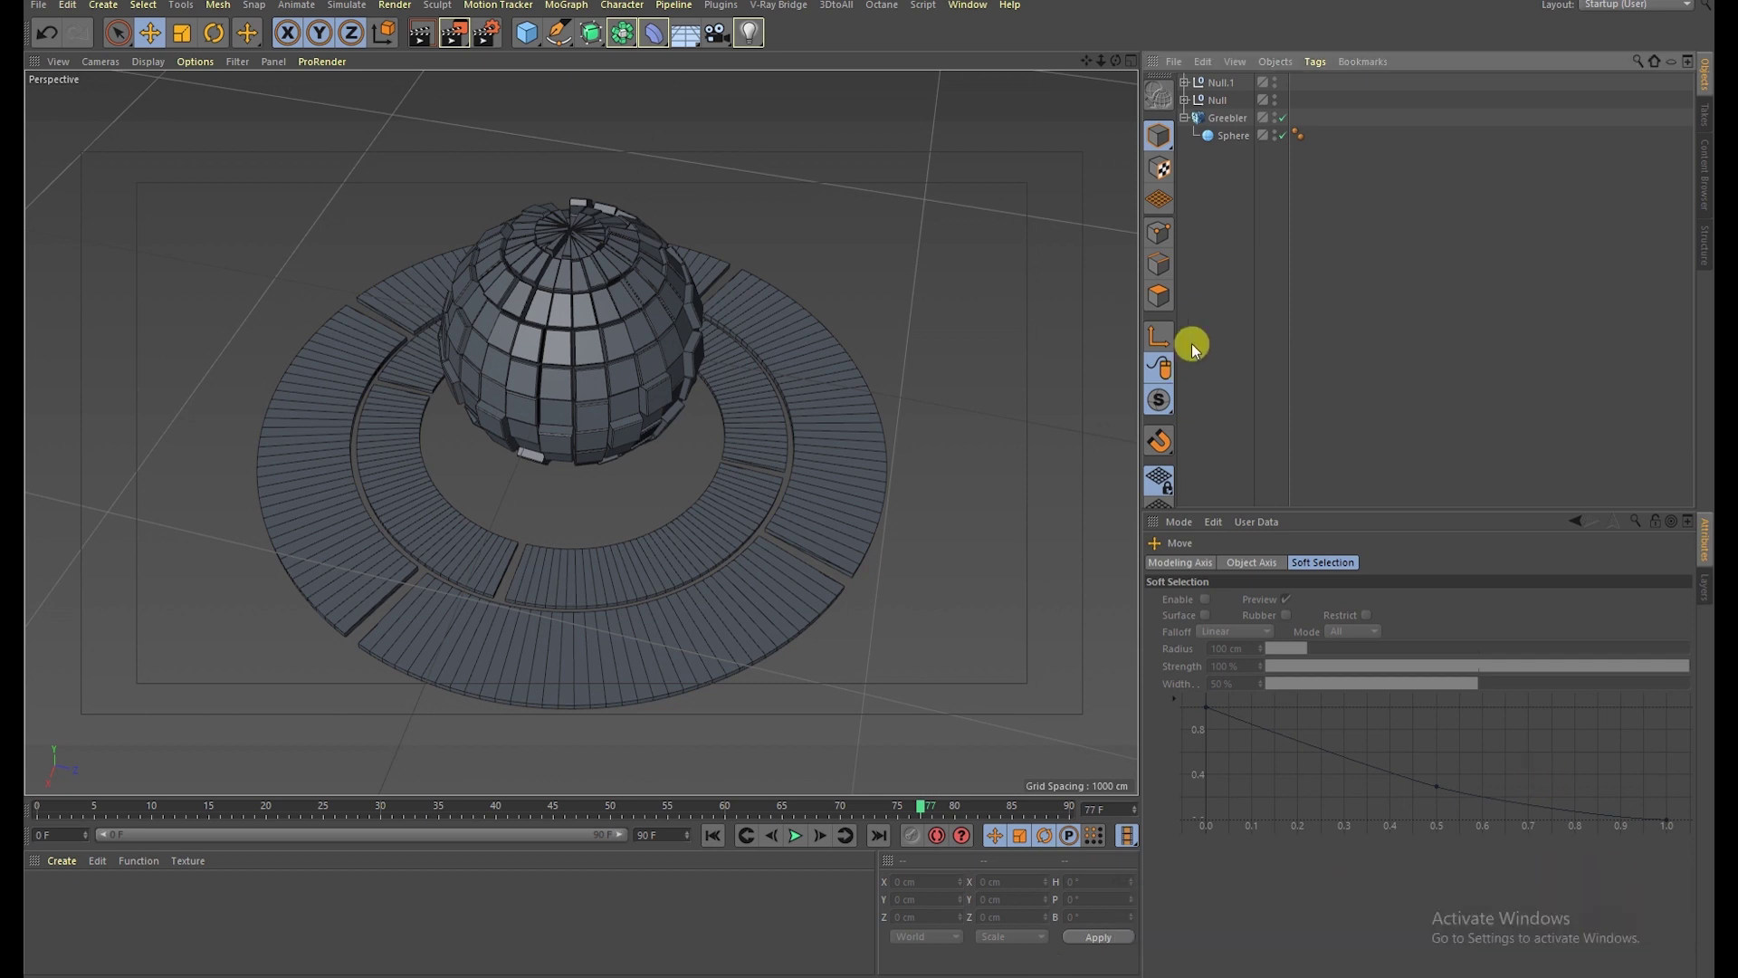
Step: Add a Disc, scale it up over the rings, and widen its inner hole
click(525, 36)
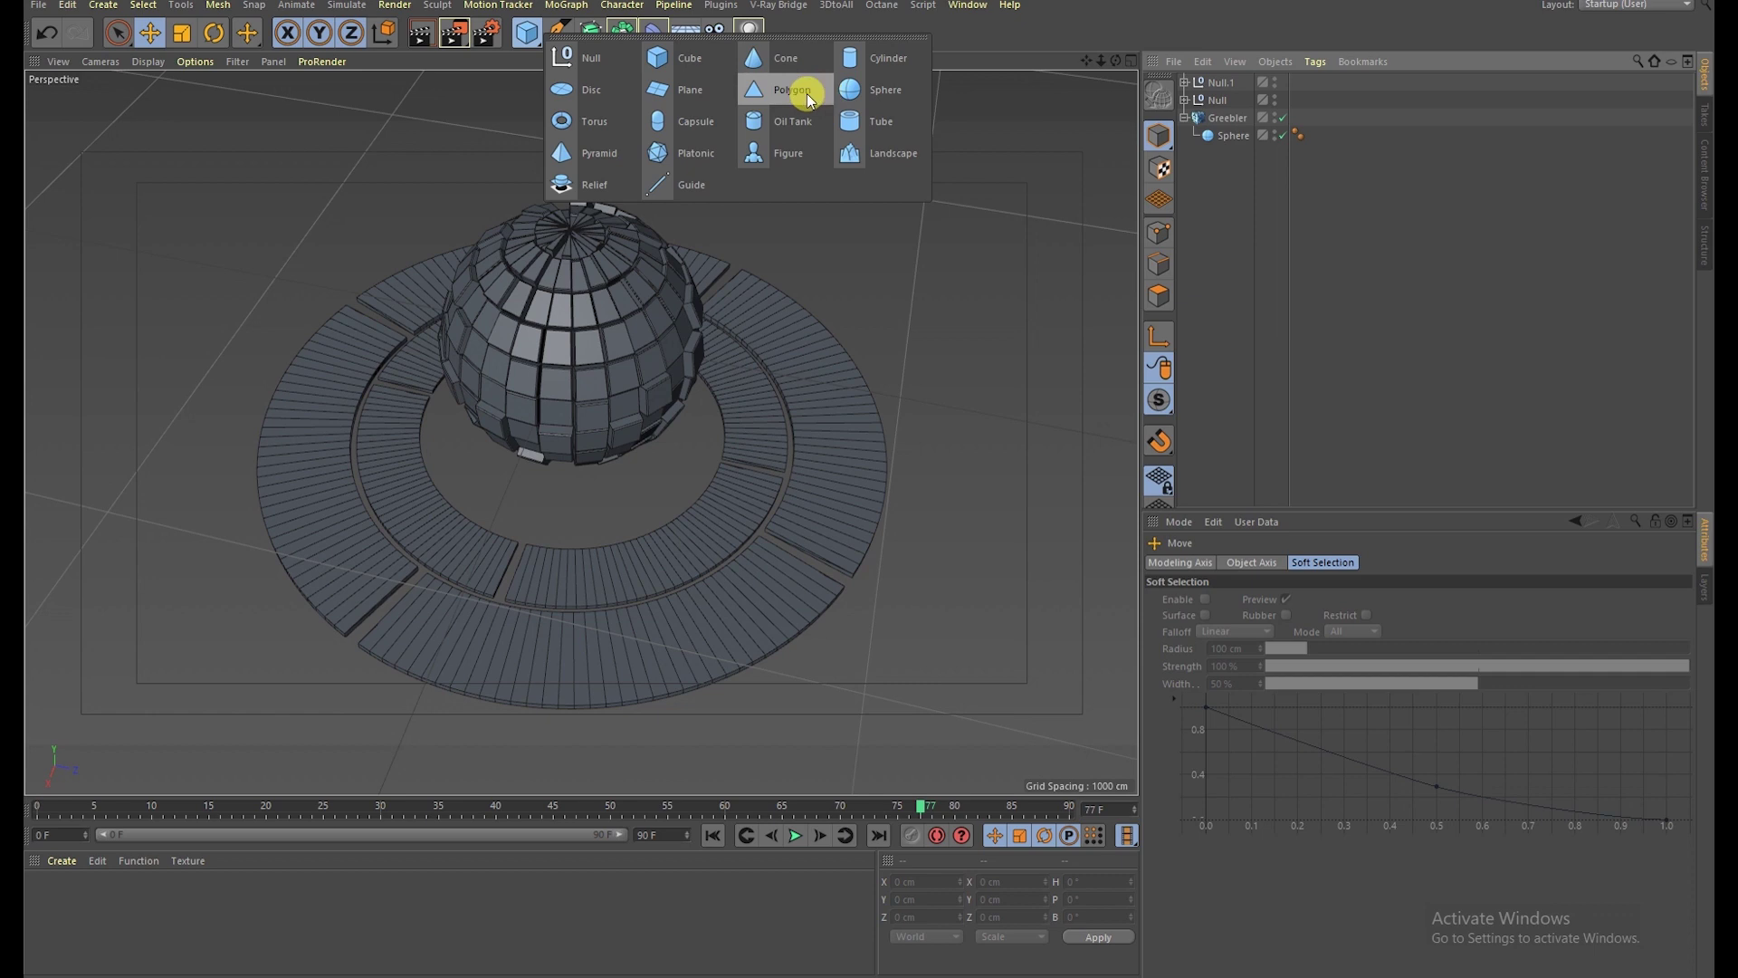
click(590, 89)
click(181, 33)
mouse_move(1094, 434)
mouse_down()
mouse_move(155, 210)
mouse_move(603, 315)
mouse_up()
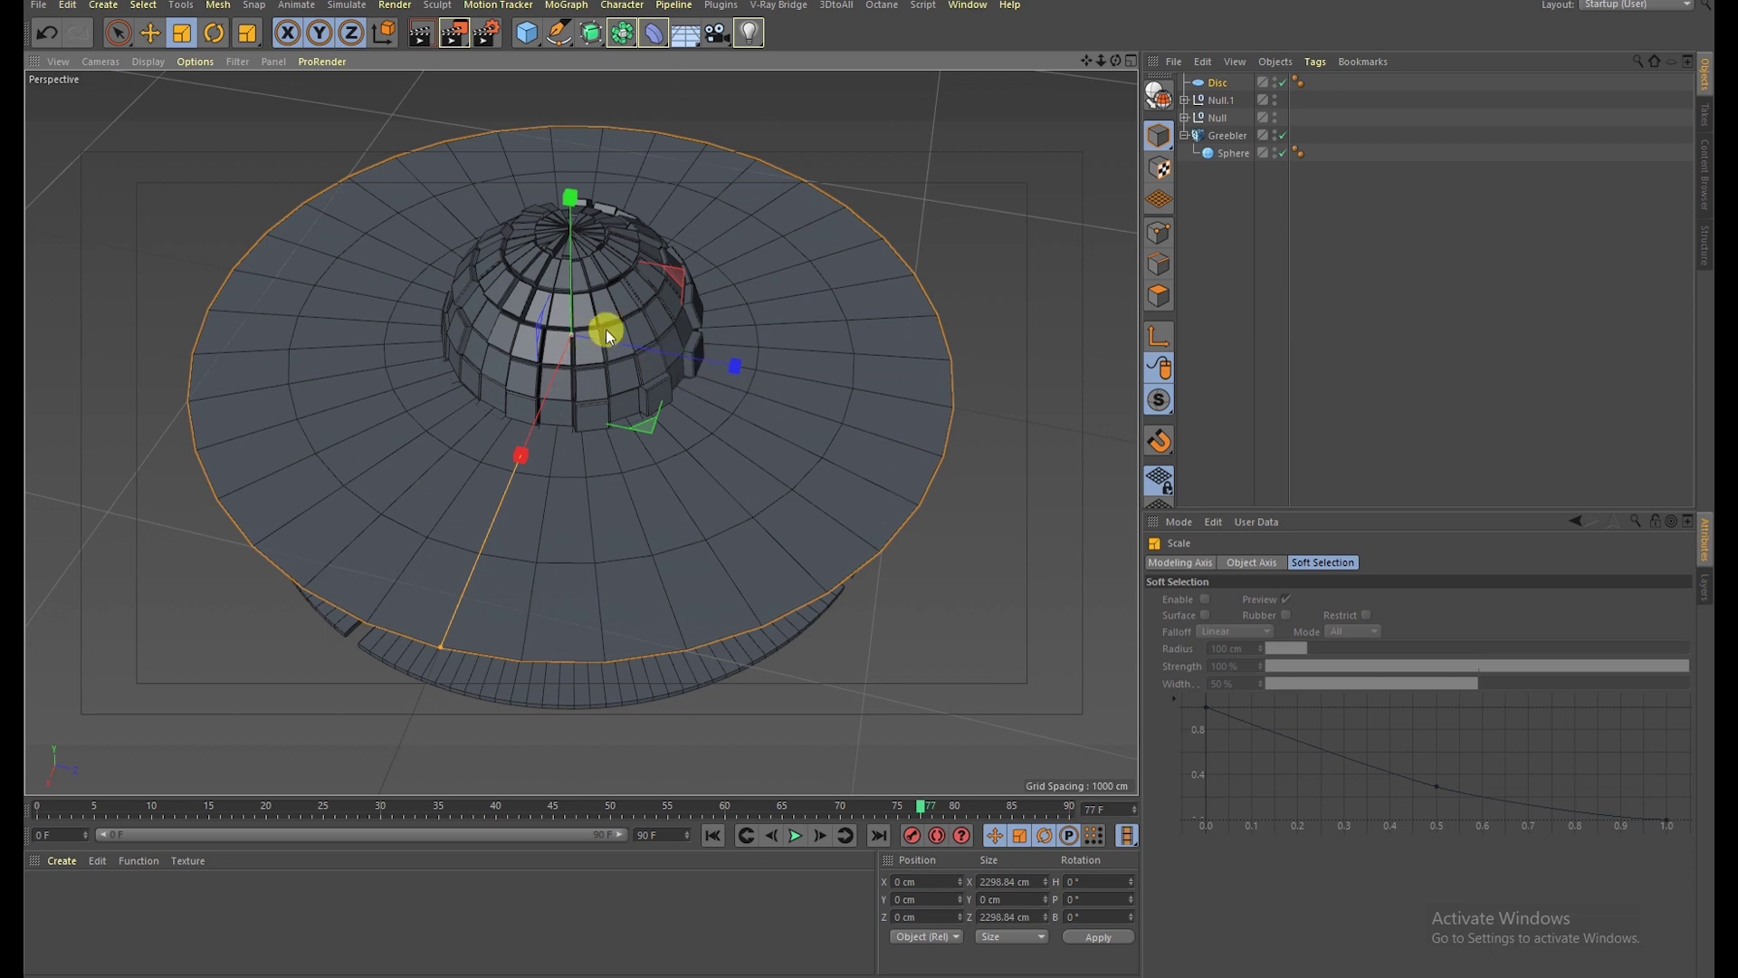
click(151, 34)
mouse_move(563, 333)
mouse_down()
mouse_move(154, 462)
mouse_move(176, 464)
mouse_up()
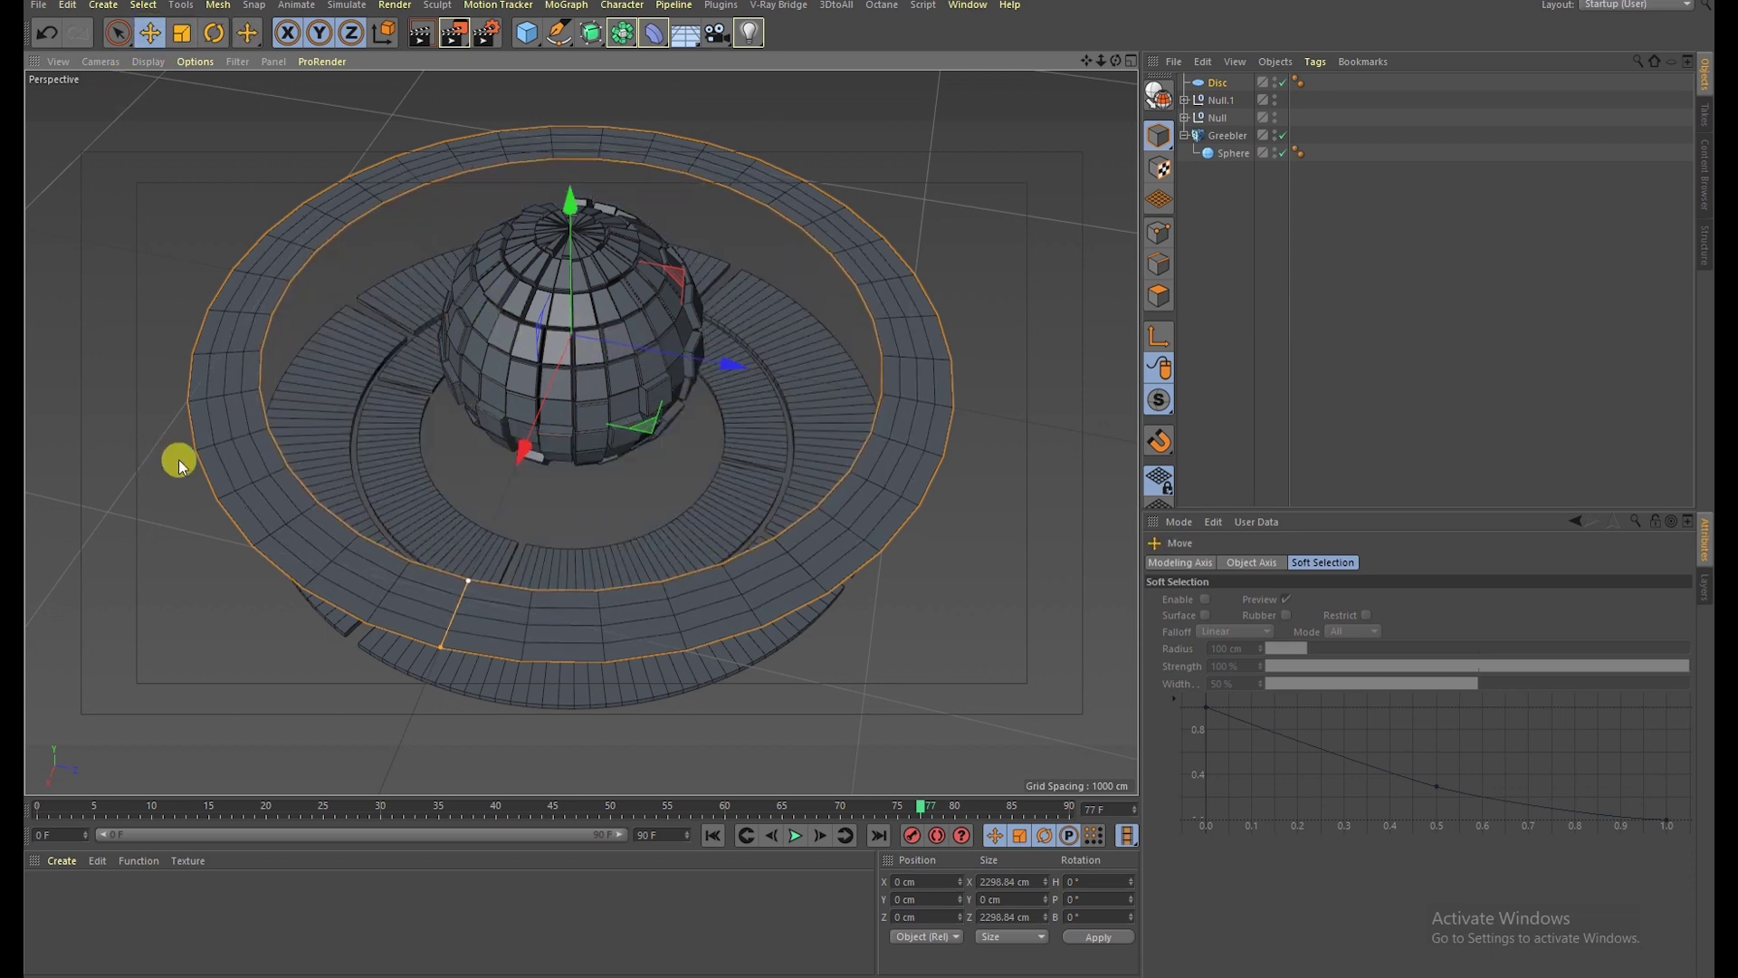
Step: Lower the disc below the sphere in Front view and enlarge it to about 2616 cm across
middle_click(505, 419)
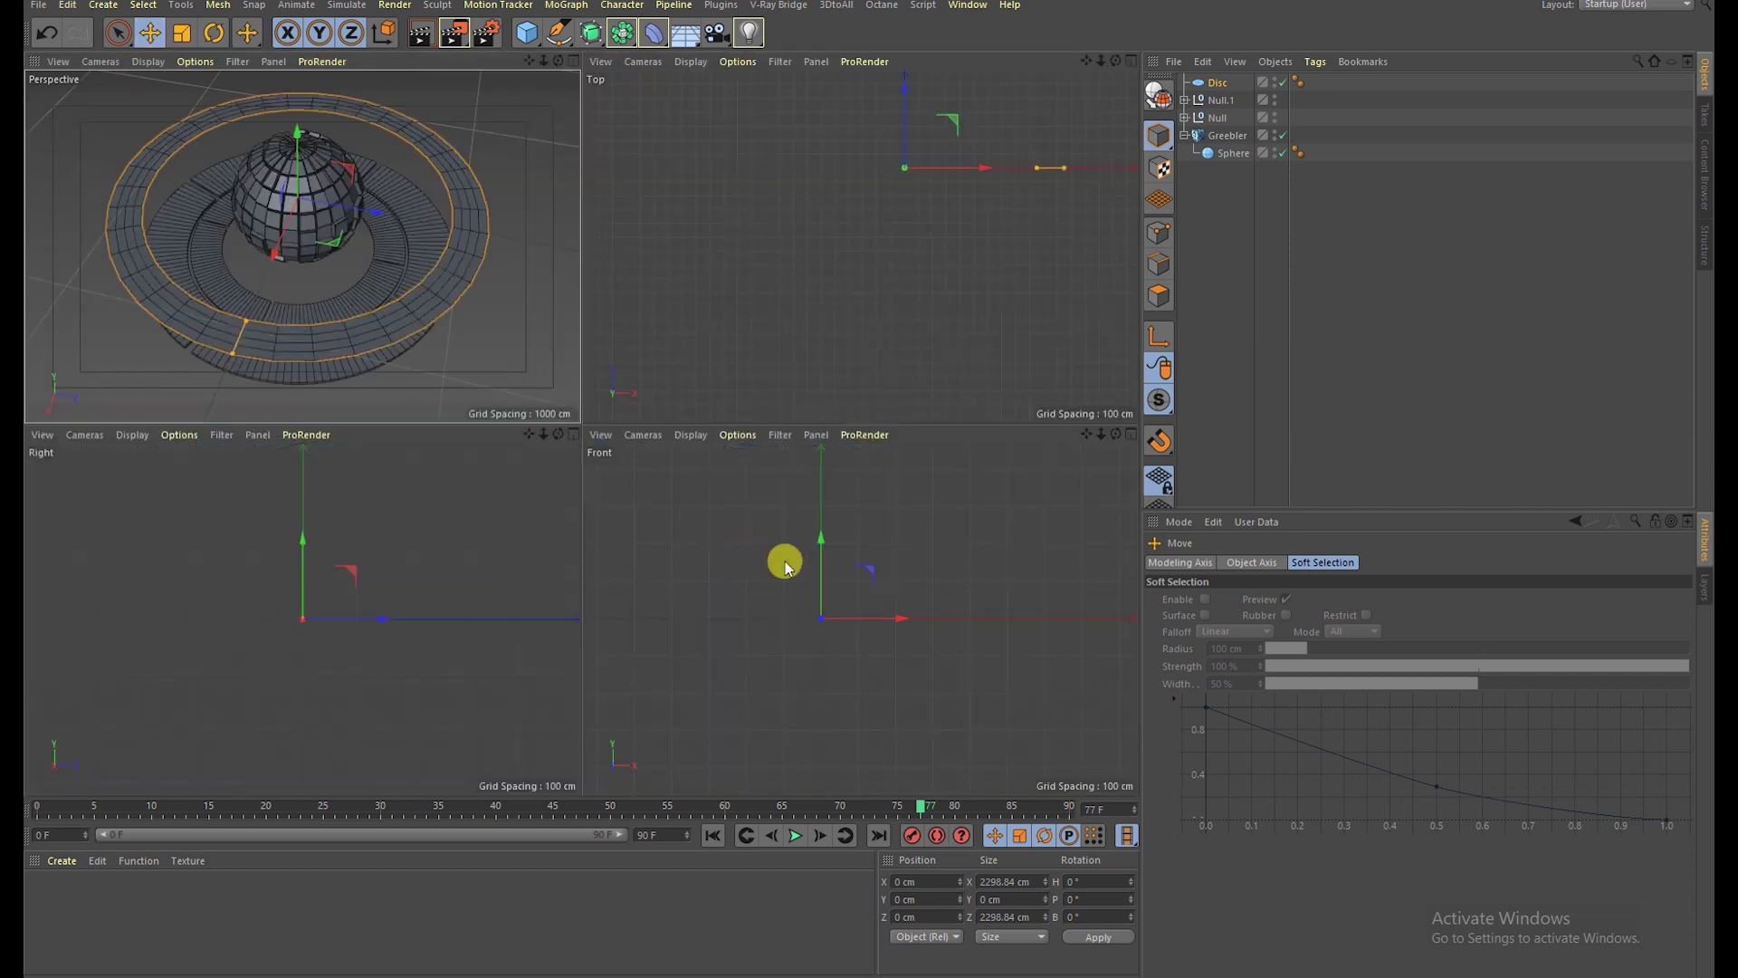
middle_click(785, 561)
drag(520, 363, 432, 686)
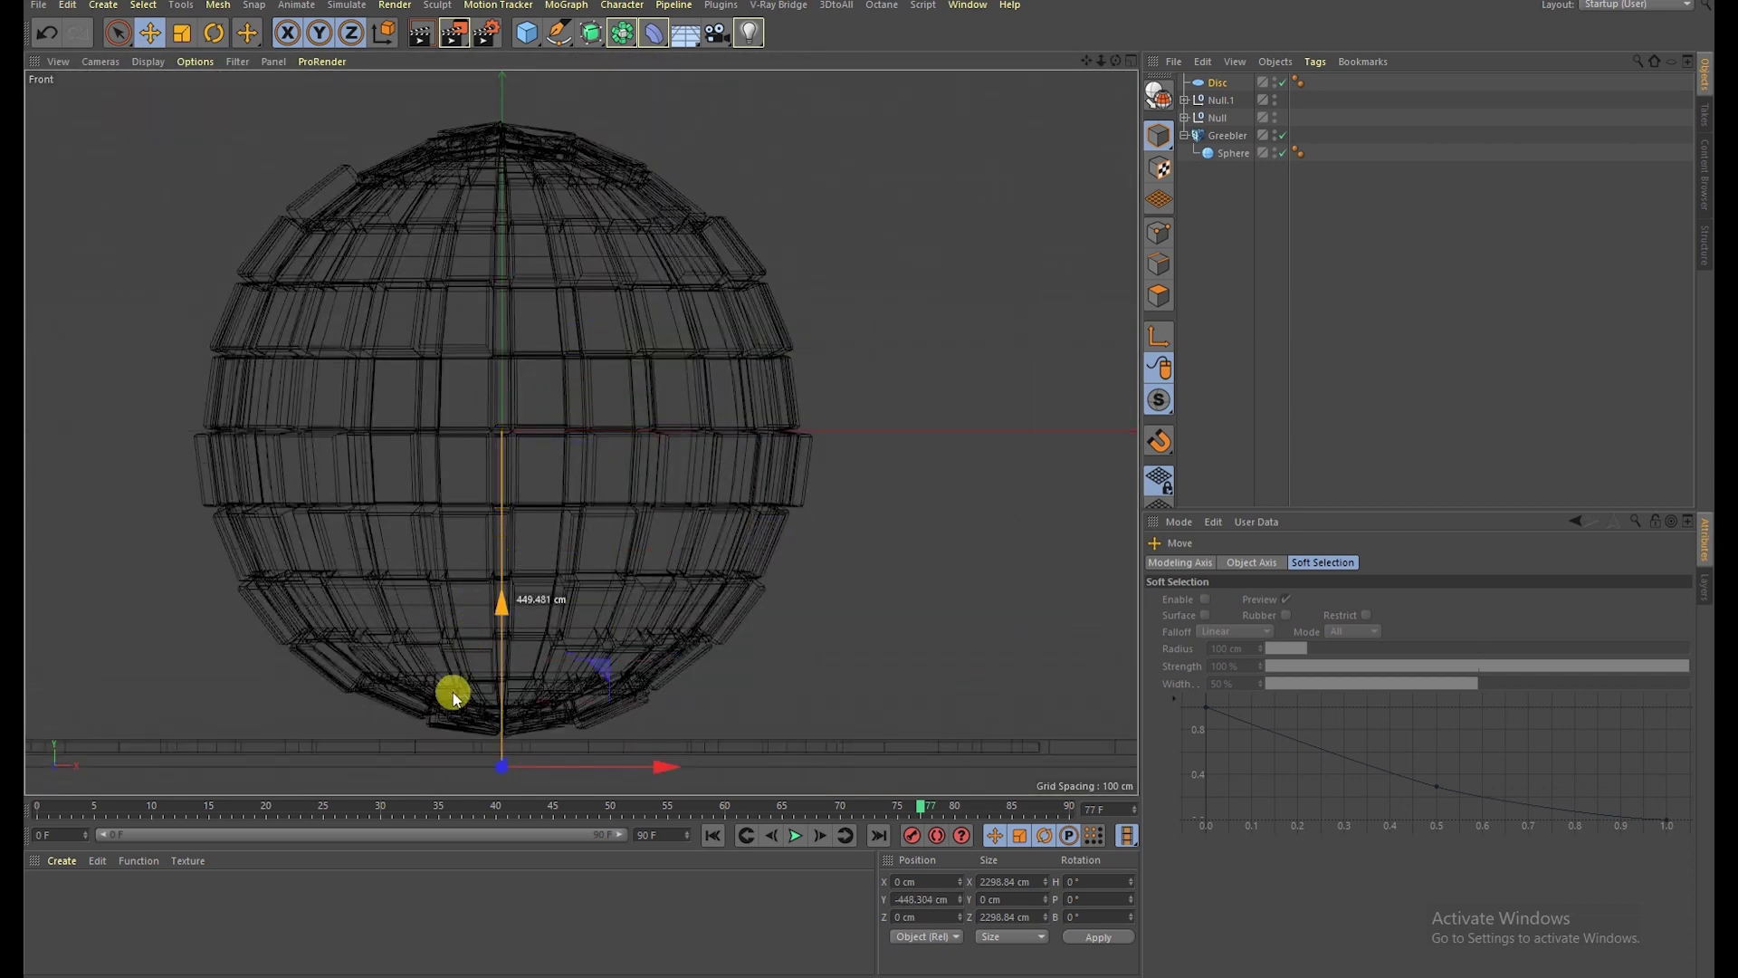
middle_click(418, 660)
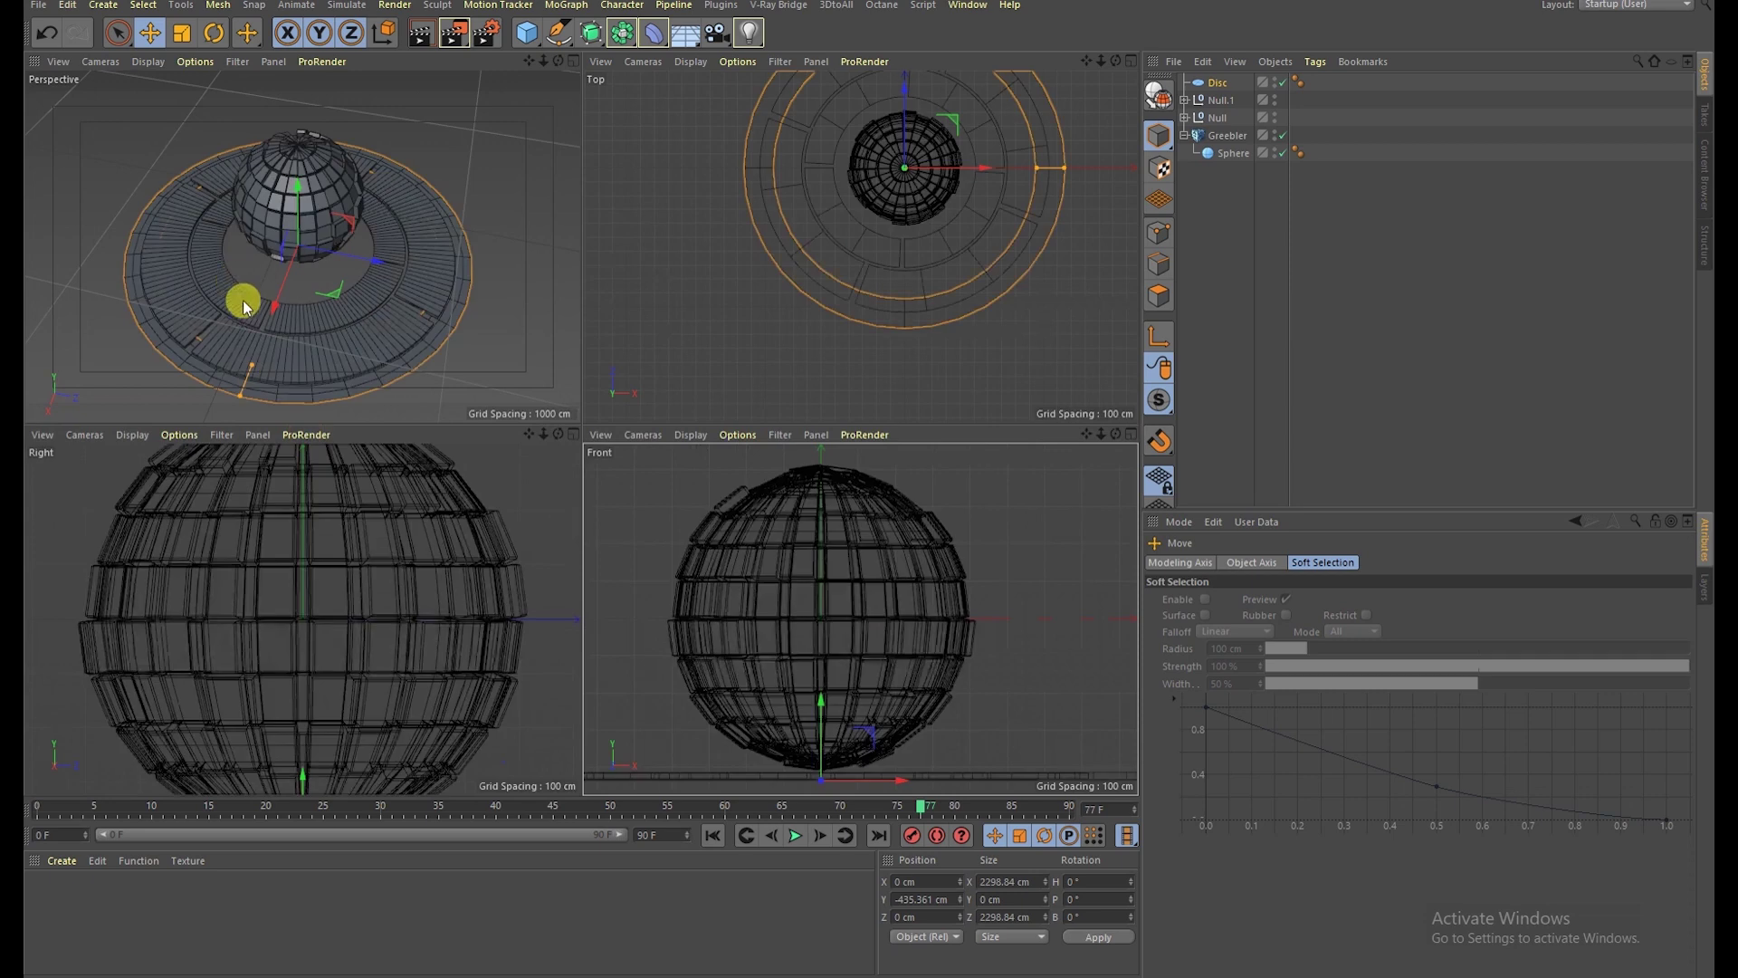
middle_click(233, 277)
click(181, 34)
drag(183, 257, 344, 295)
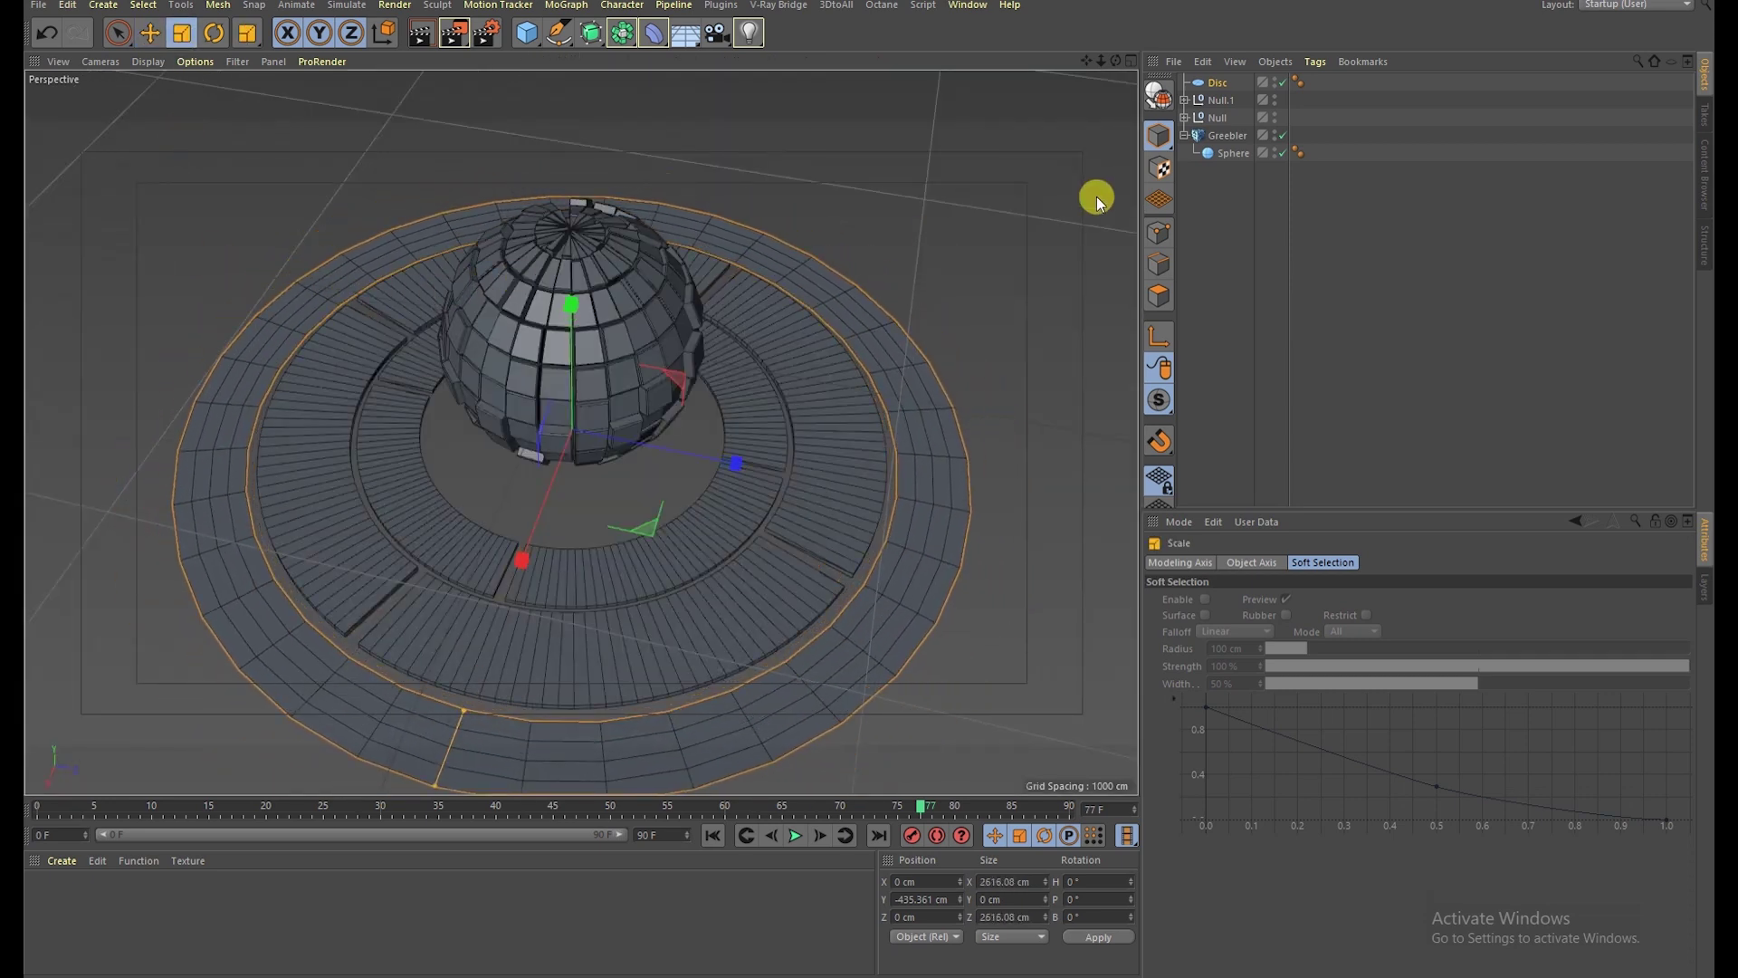
Step: Set the disc's Rotation Segments to 135
click(1211, 82)
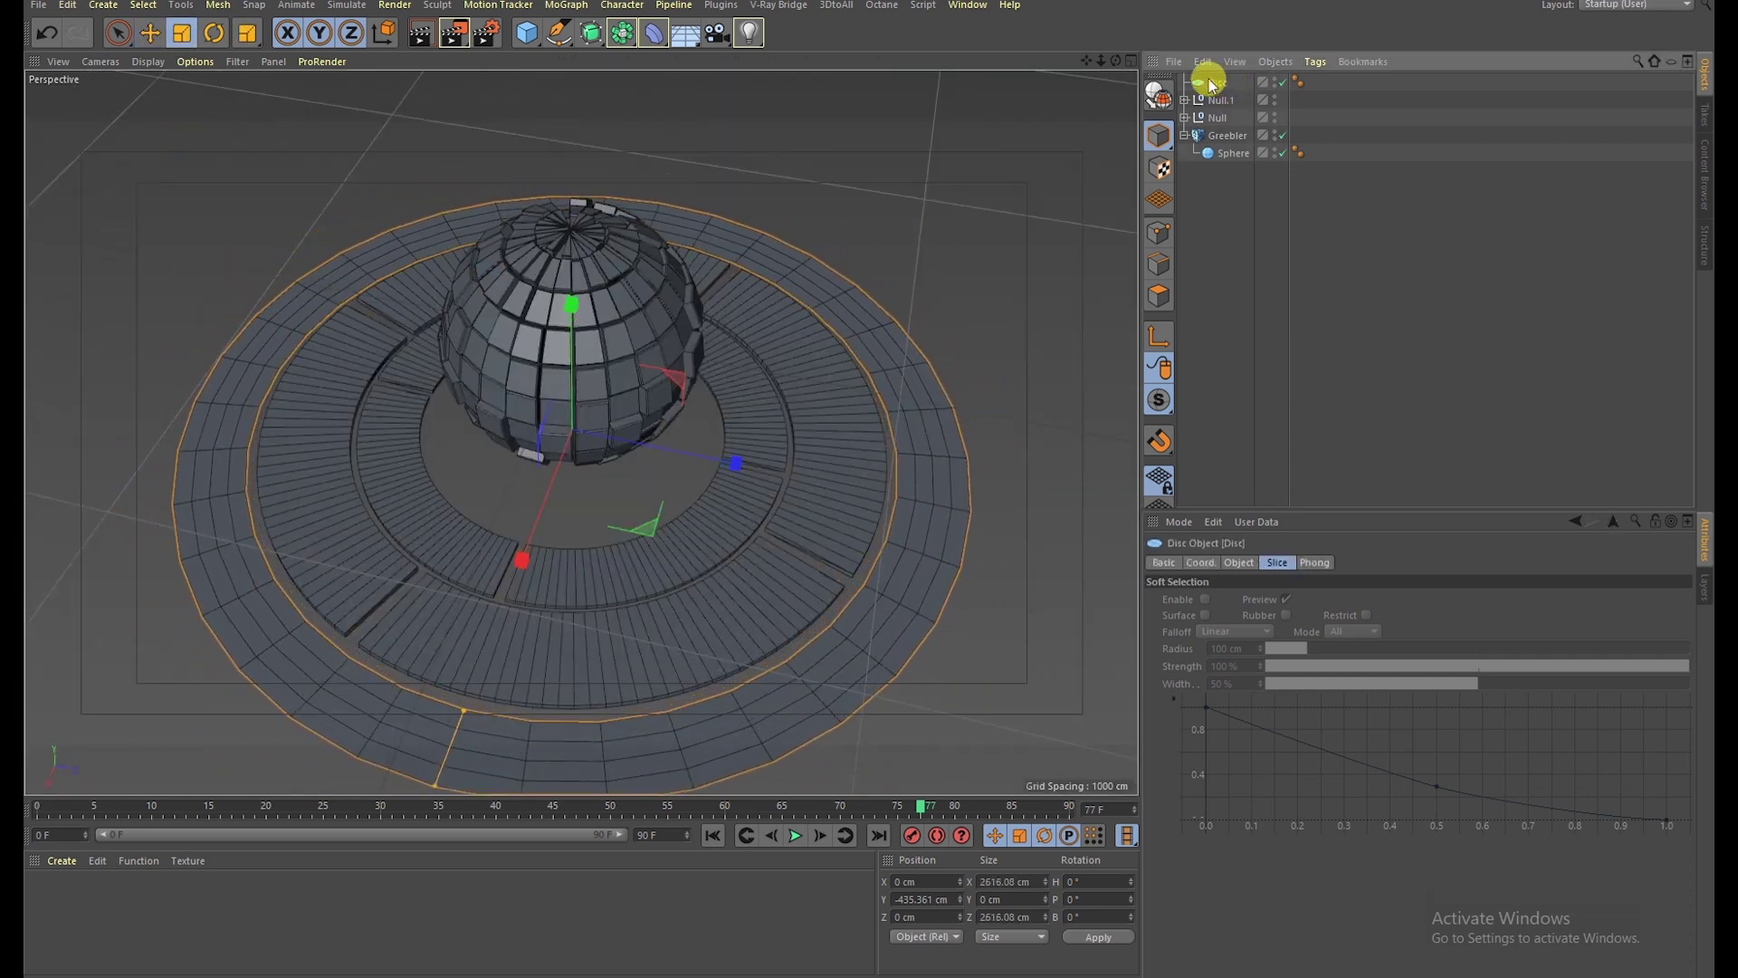
click(1238, 562)
drag(1307, 652, 1306, 625)
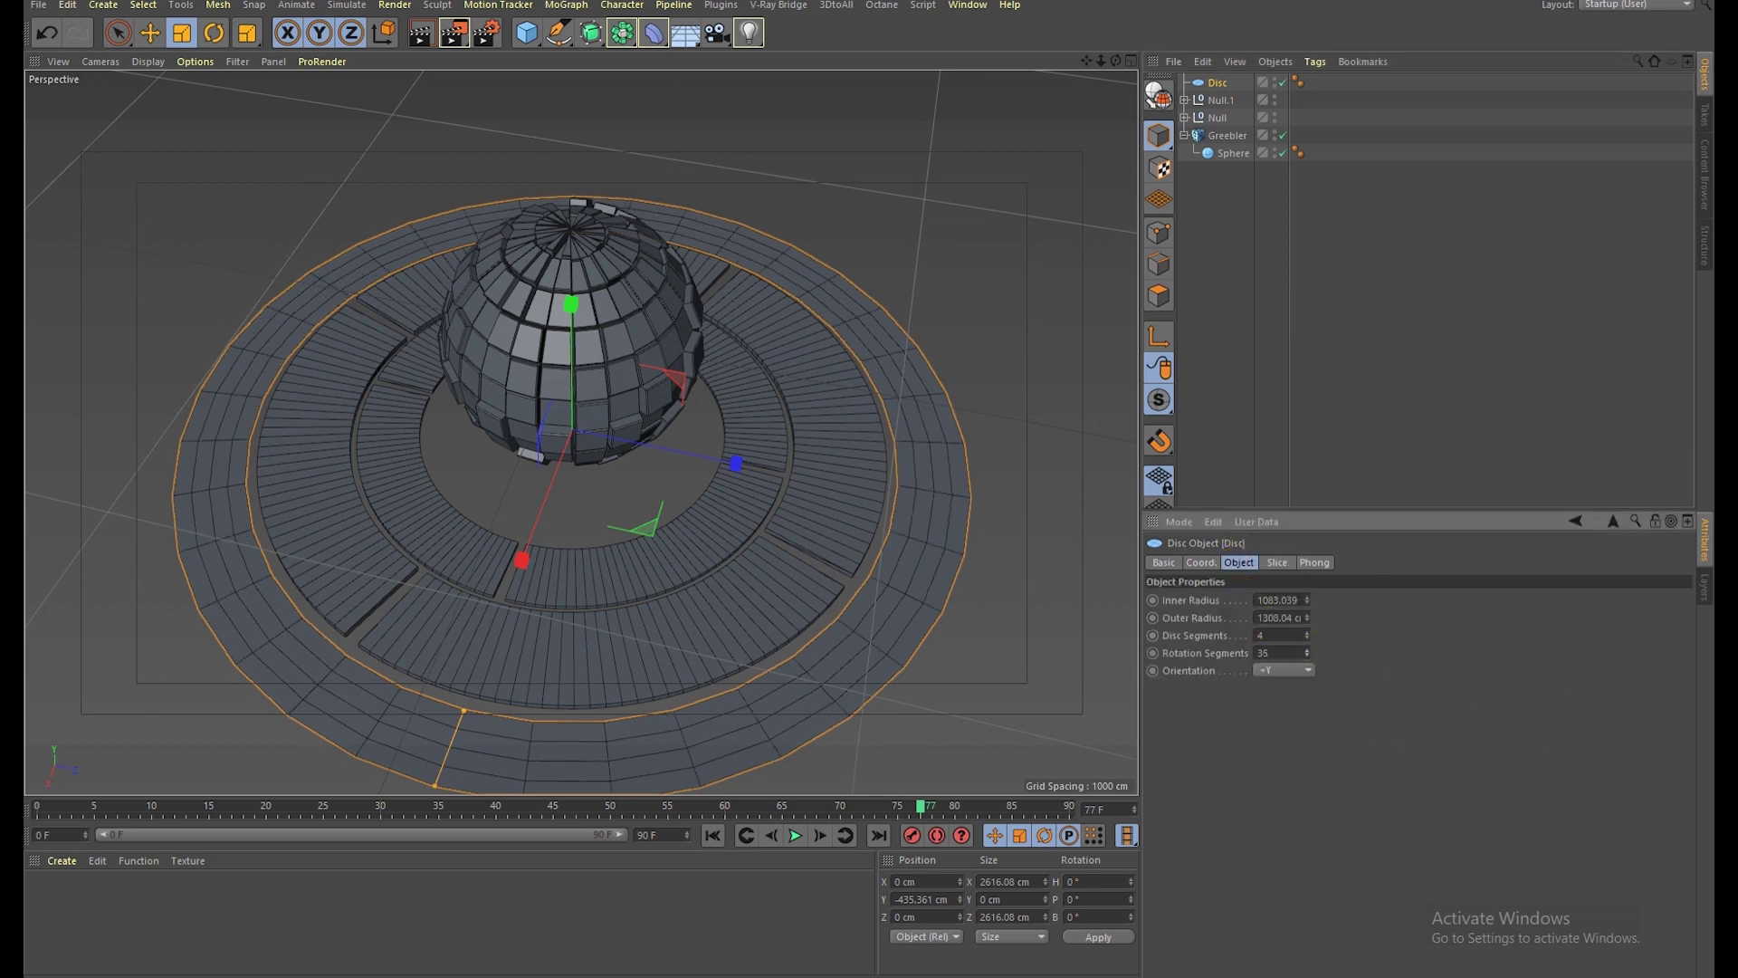
drag(1307, 625, 1238, 507)
click(1302, 324)
mouse_move(674, 332)
alt+mouse_down()
mouse_move(361, 304)
mouse_move(660, 227)
mouse_move(666, 274)
alt+mouse_up()
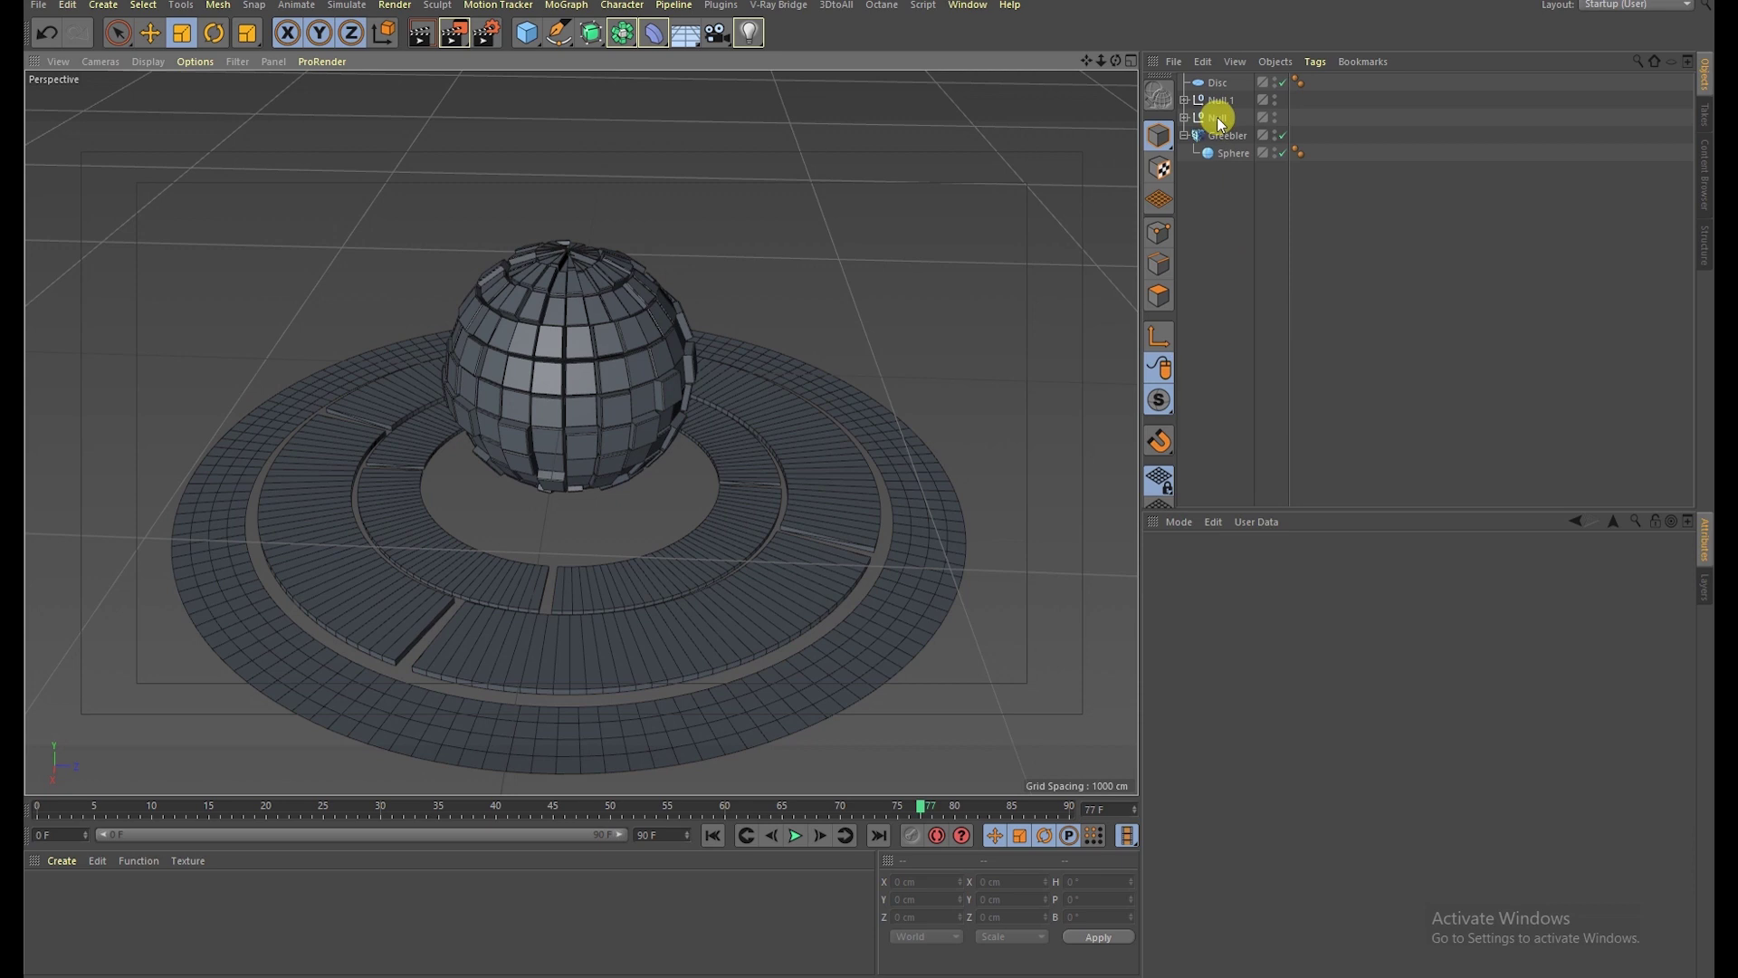
click(1217, 83)
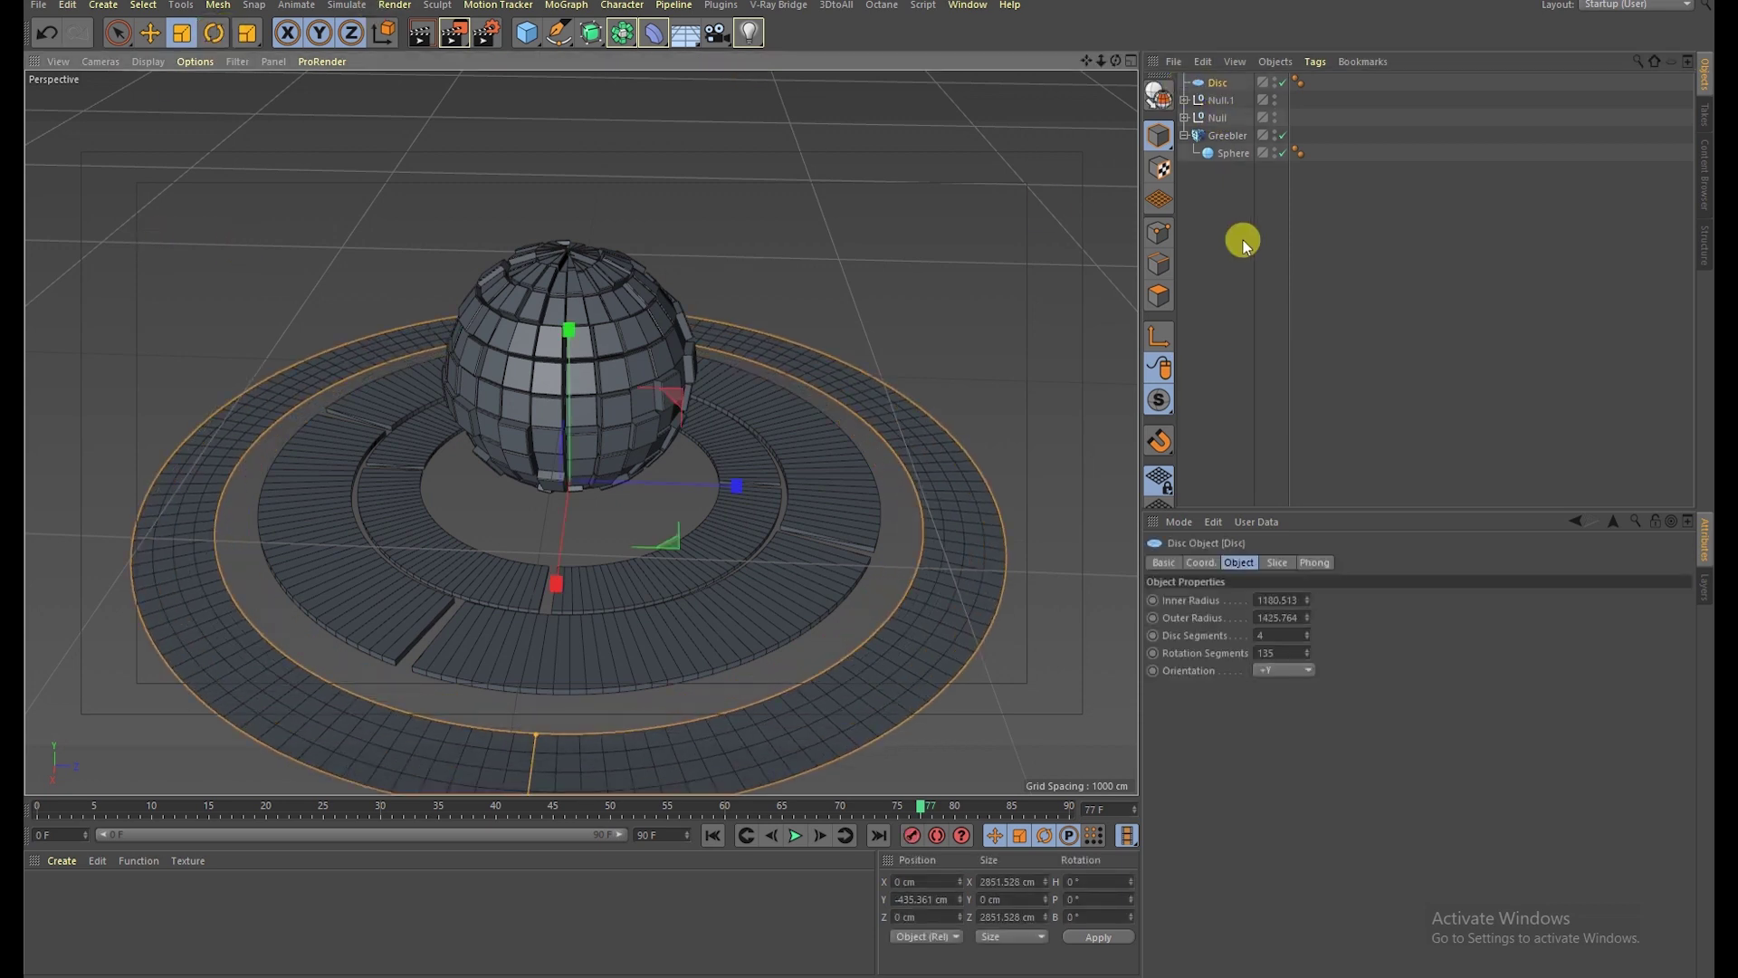
alt+drag(638, 371, 645, 345)
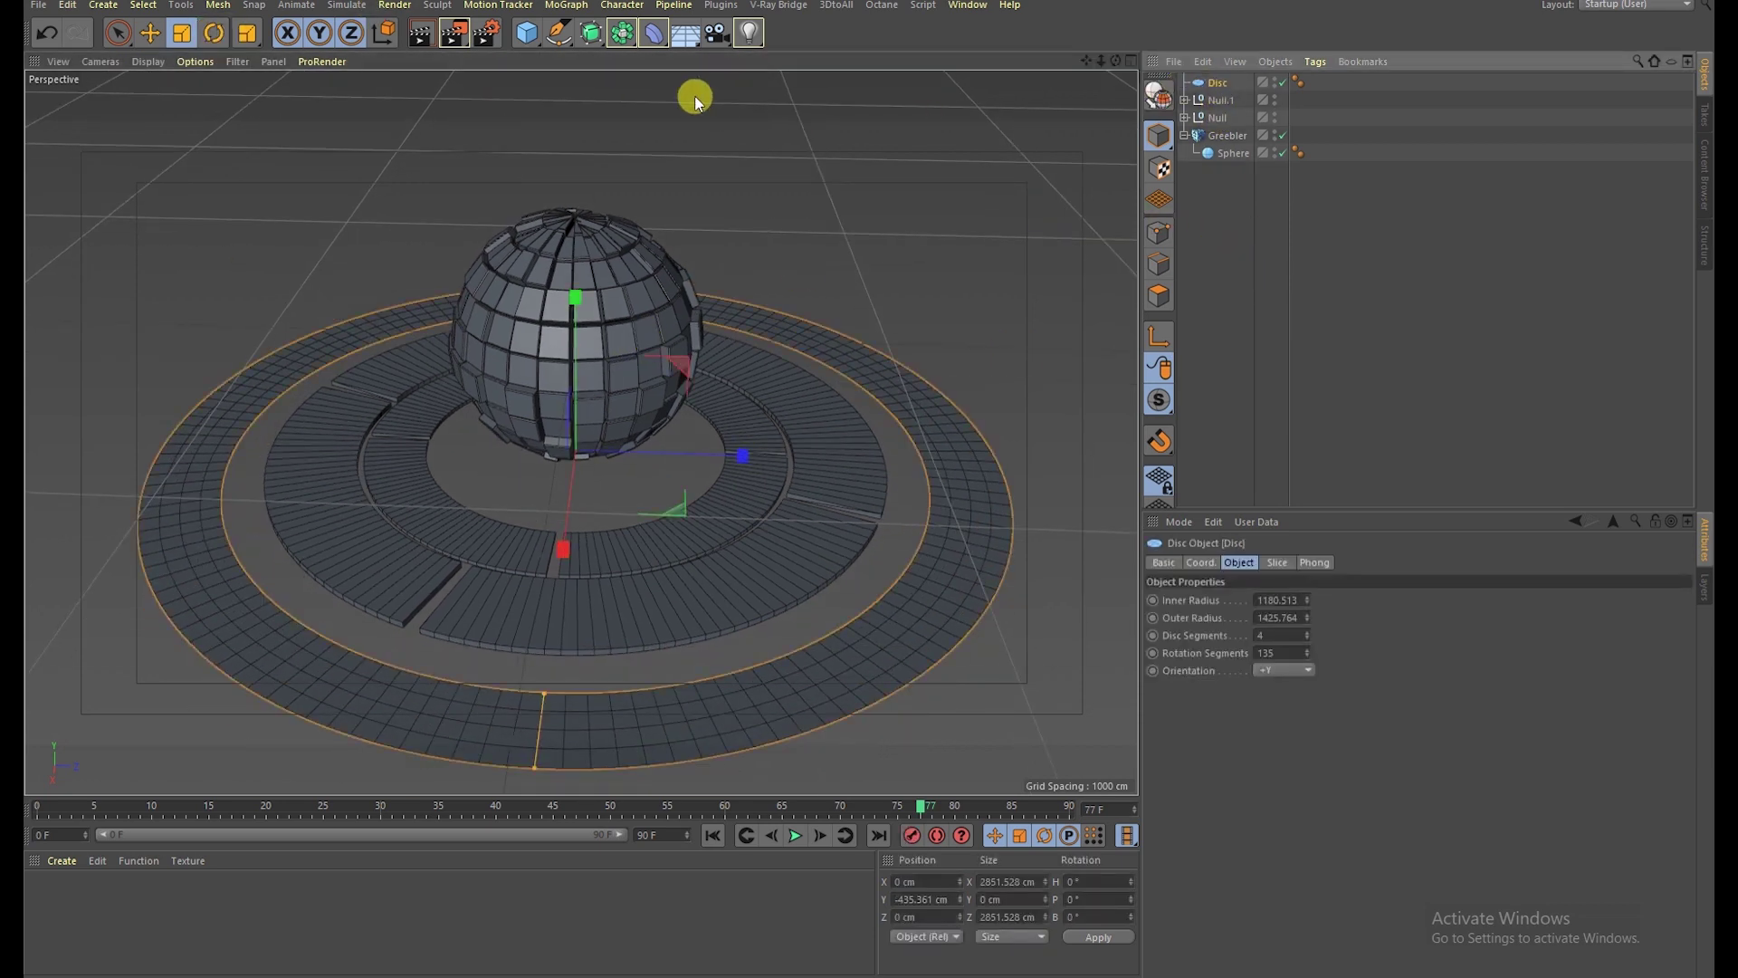
Step: Put the disc under a new Greebler.1 with stock greebles off and Base Height Max 135 cm
click(720, 4)
mouse_move(744, 72)
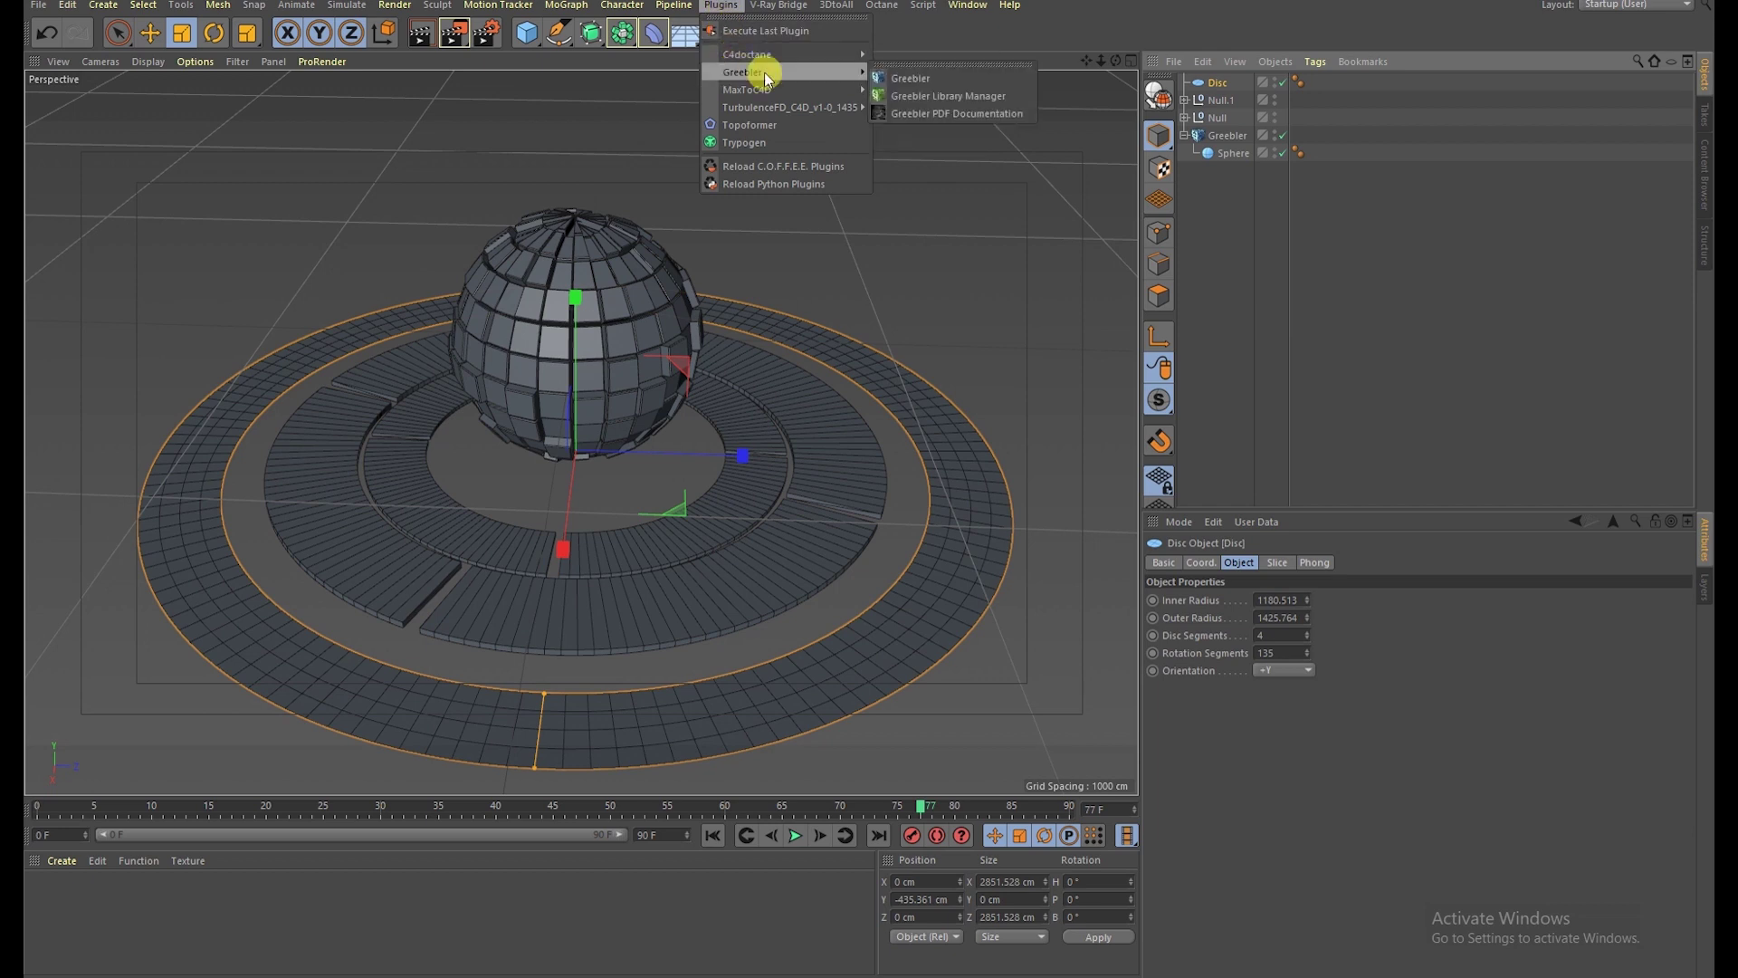
click(921, 75)
drag(1222, 95, 1217, 83)
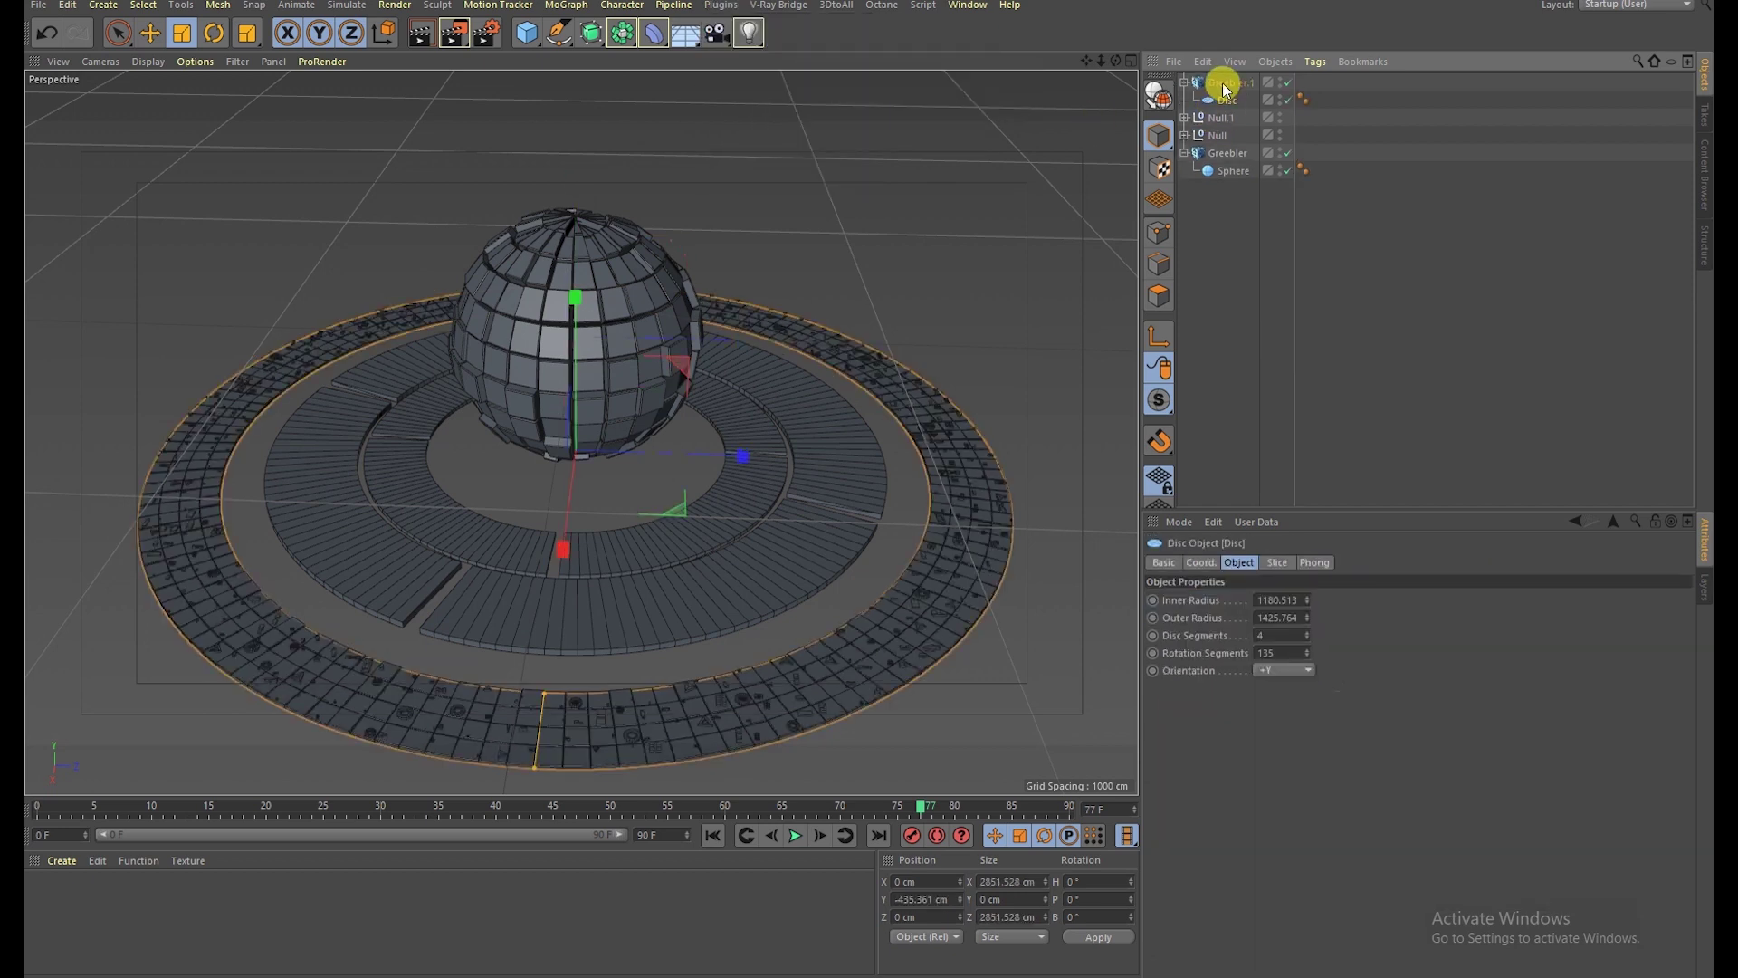
click(1229, 82)
click(1521, 562)
click(1255, 614)
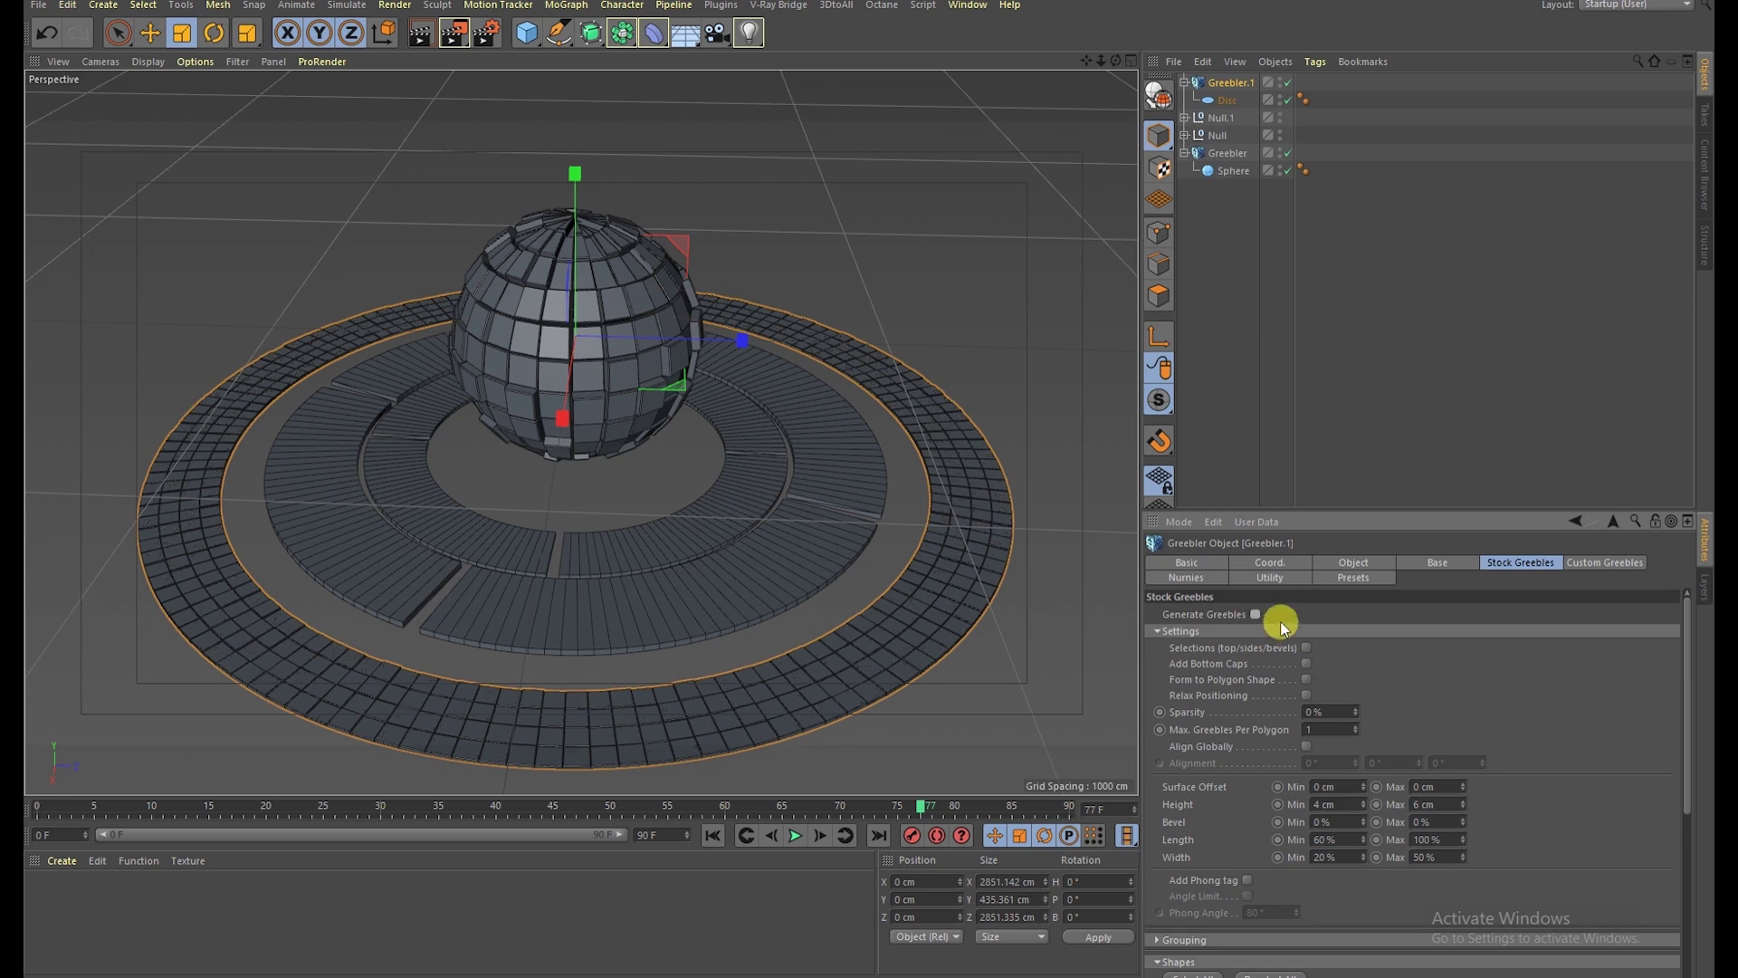
click(1429, 562)
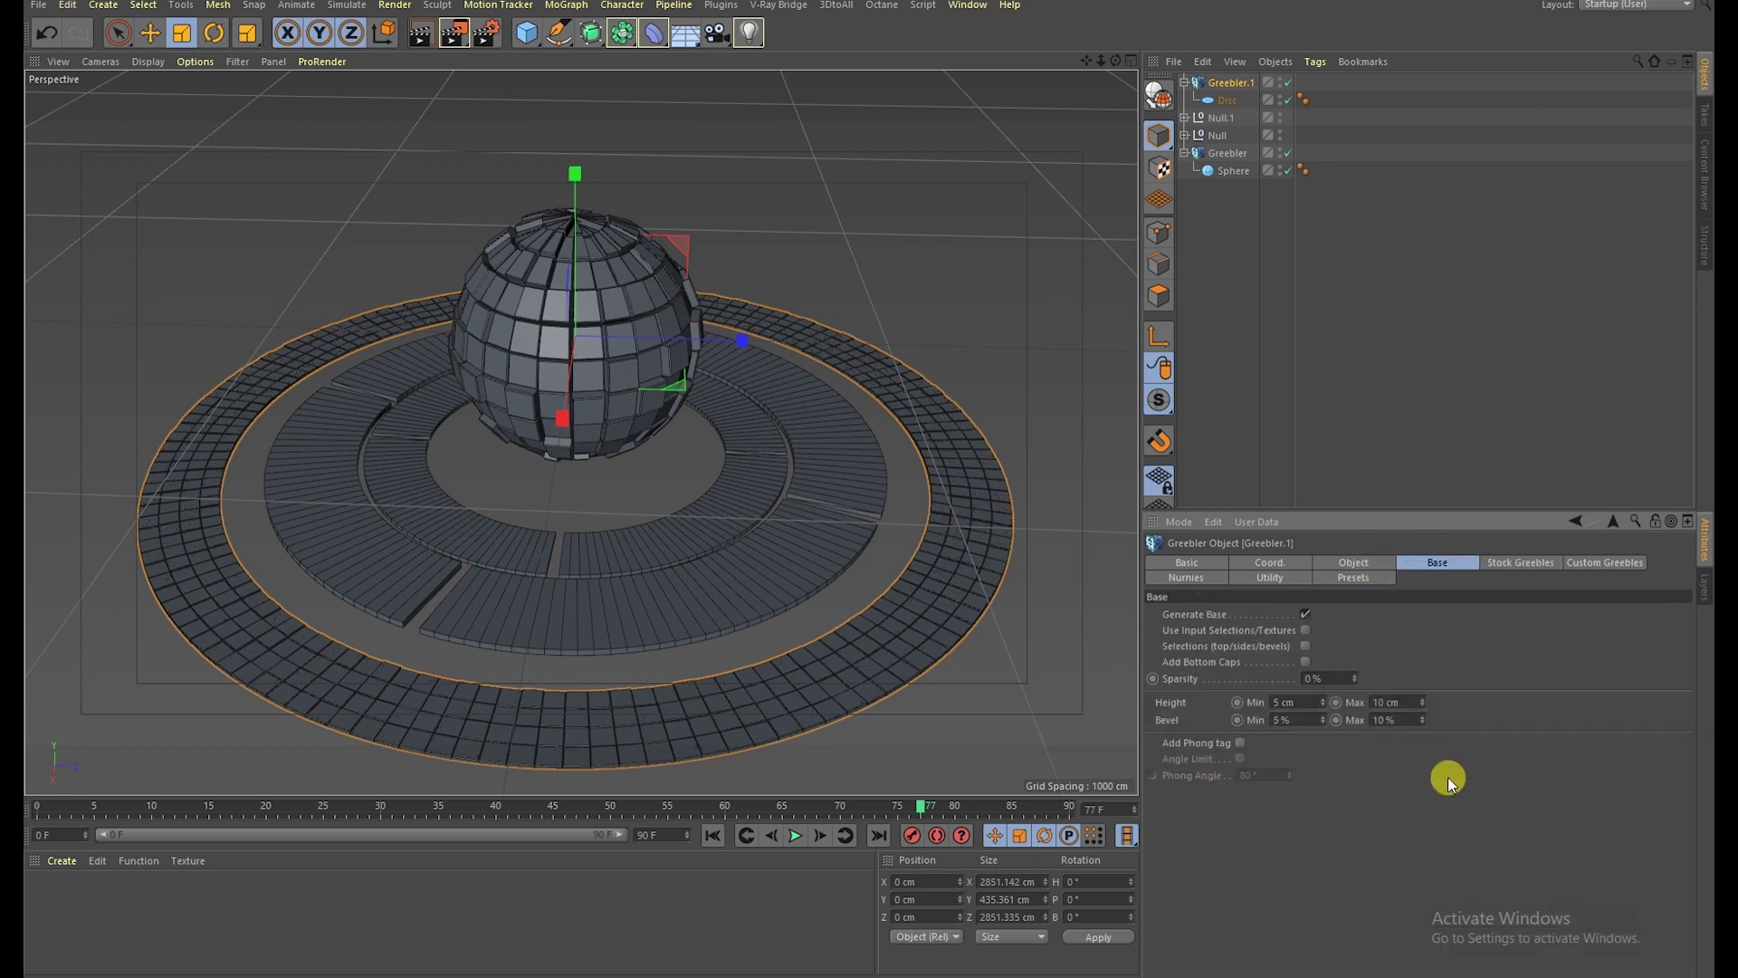
drag(1422, 701, 1422, 633)
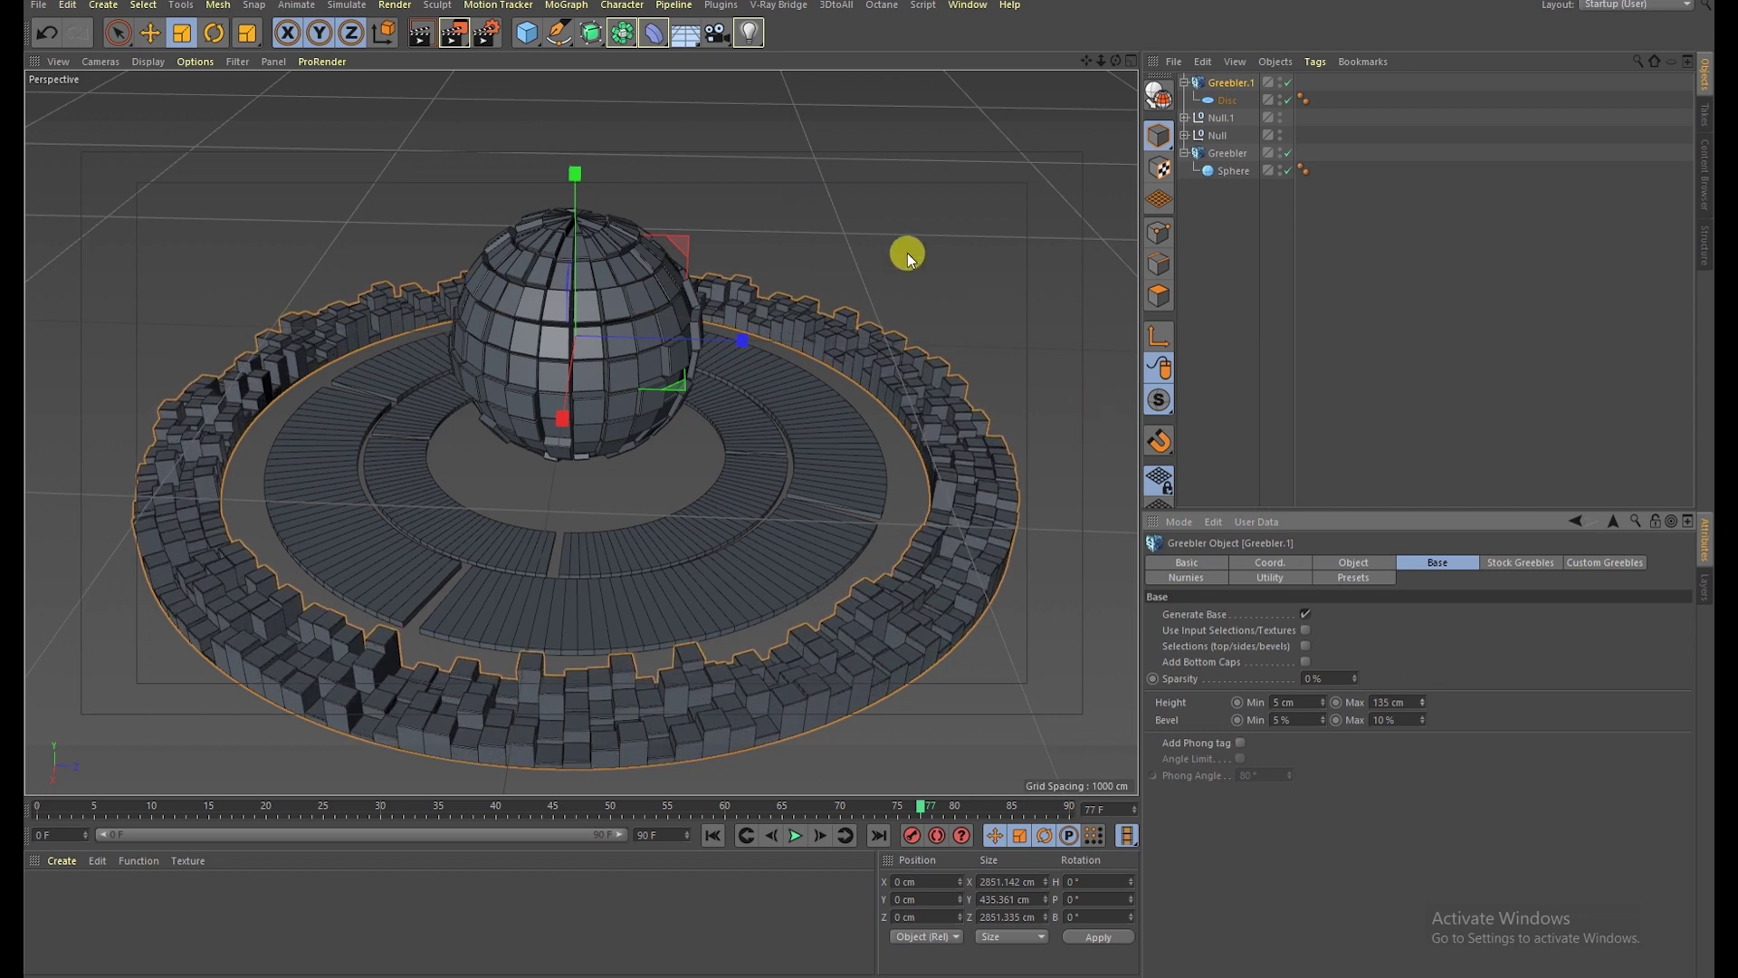
Step: Raise the disc's rotation segments to 241 for denser, thinner greebles
click(1227, 99)
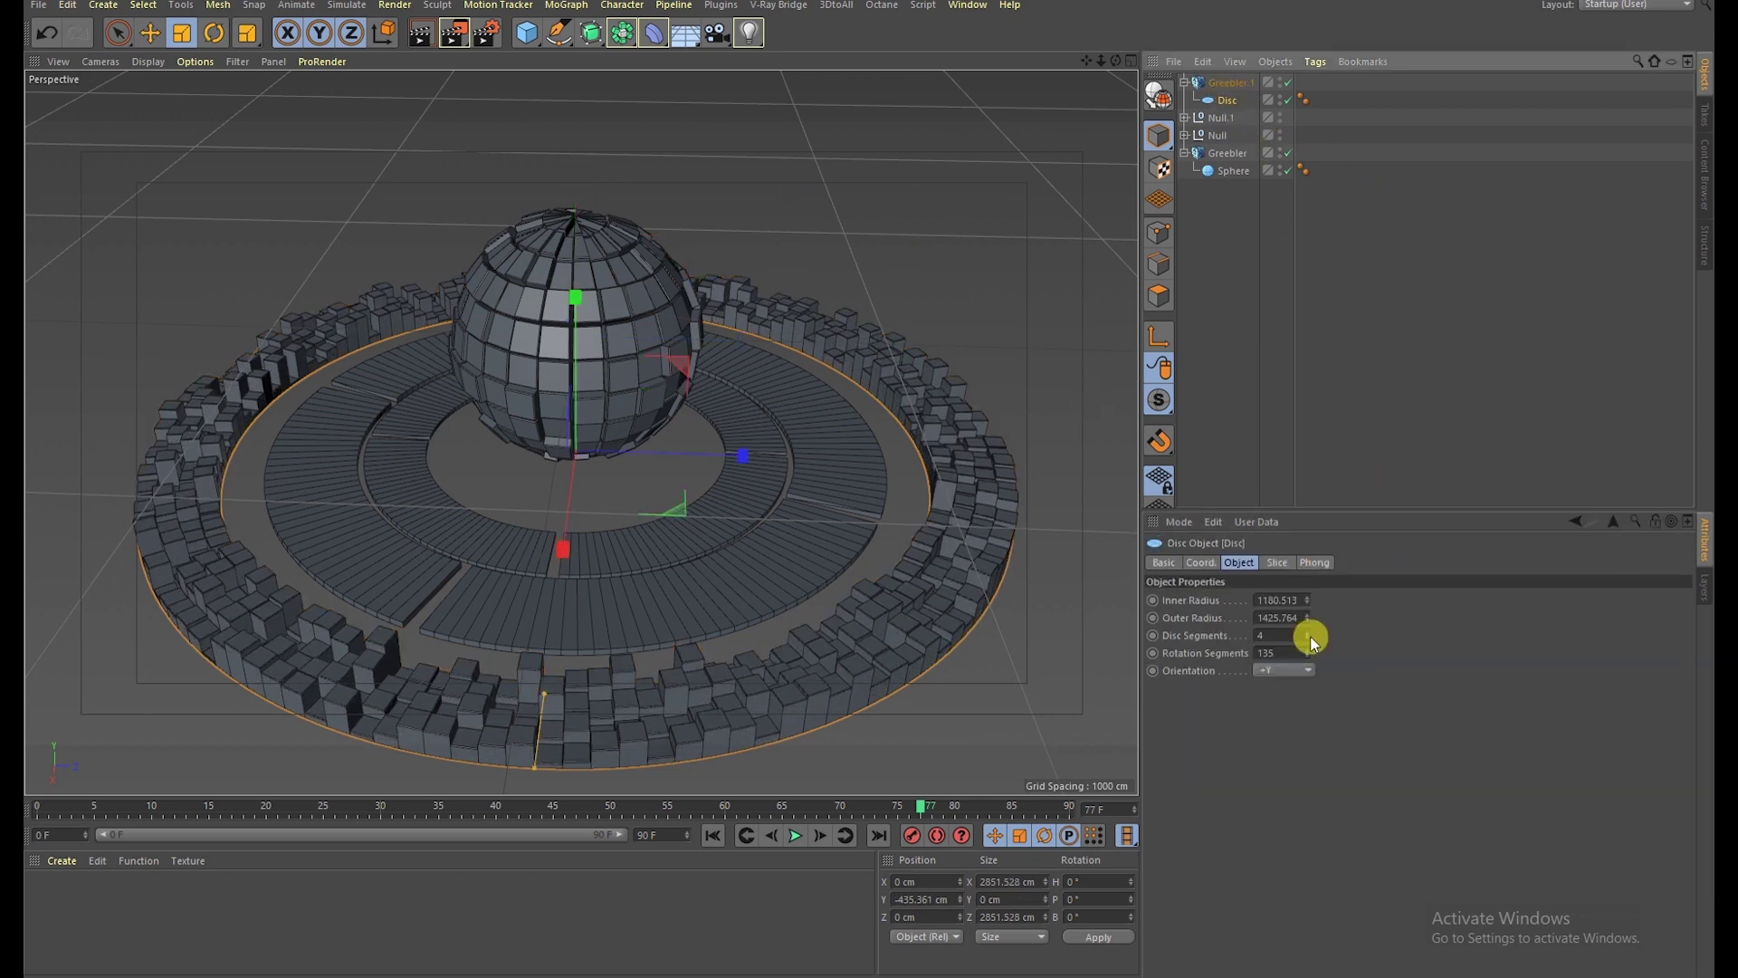
drag(1308, 654, 1308, 598)
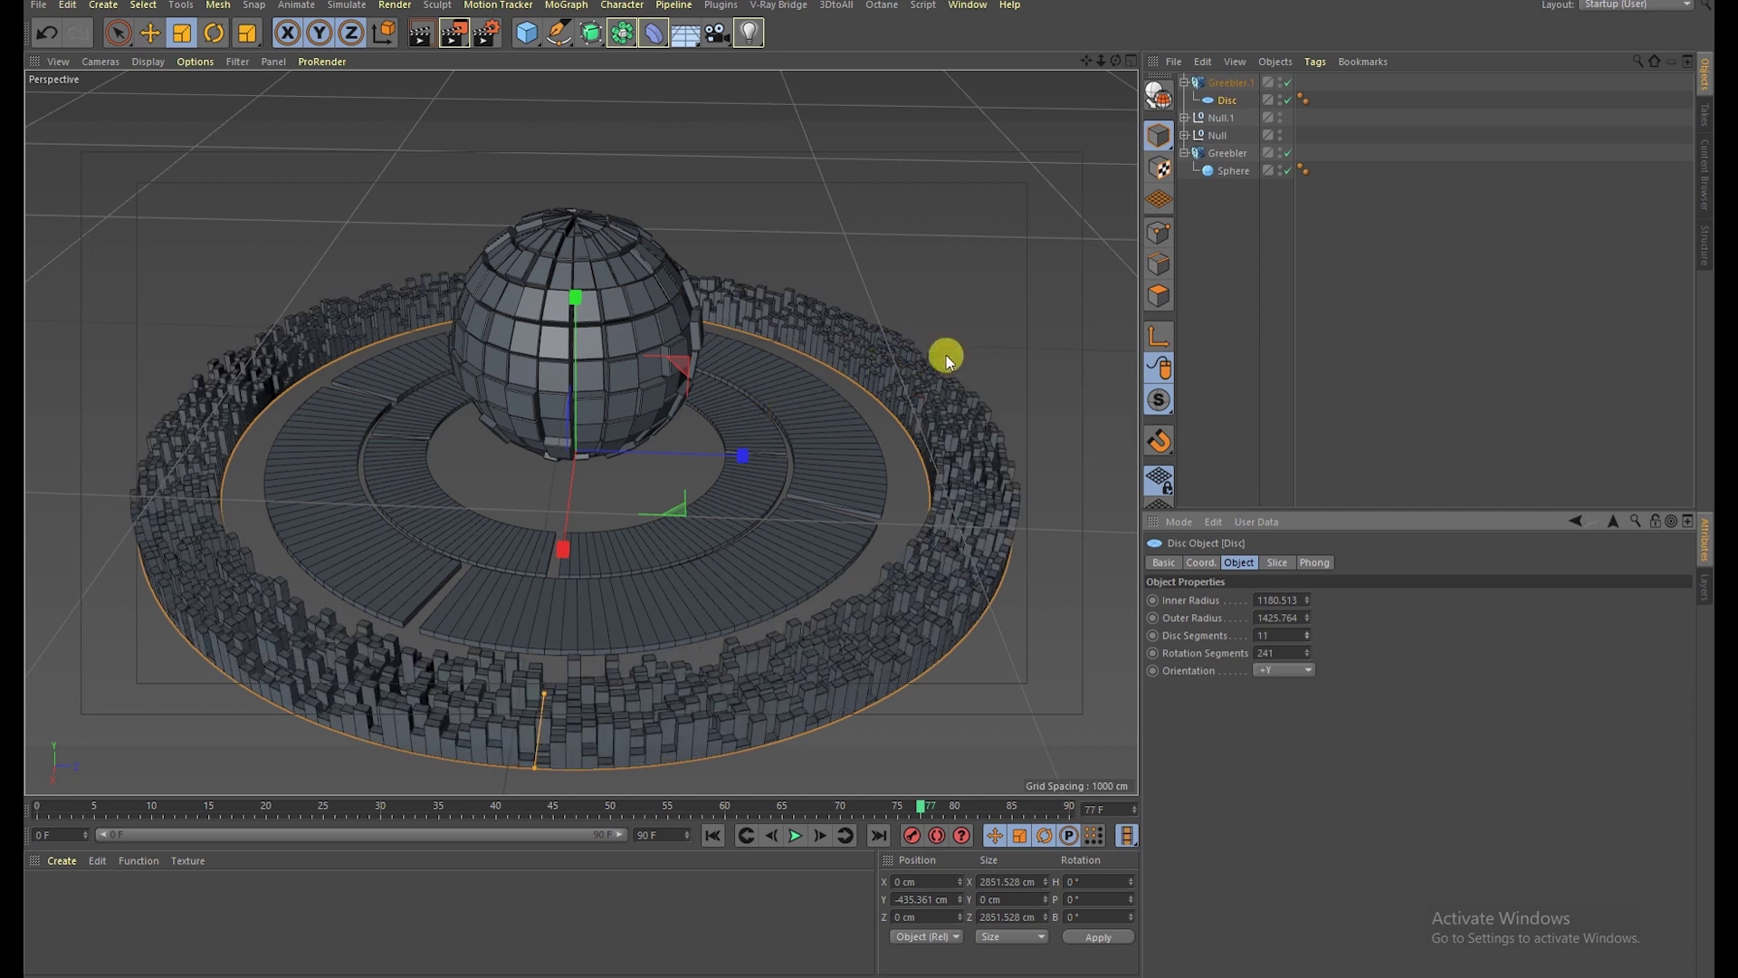
drag(1115, 61, 1119, 65)
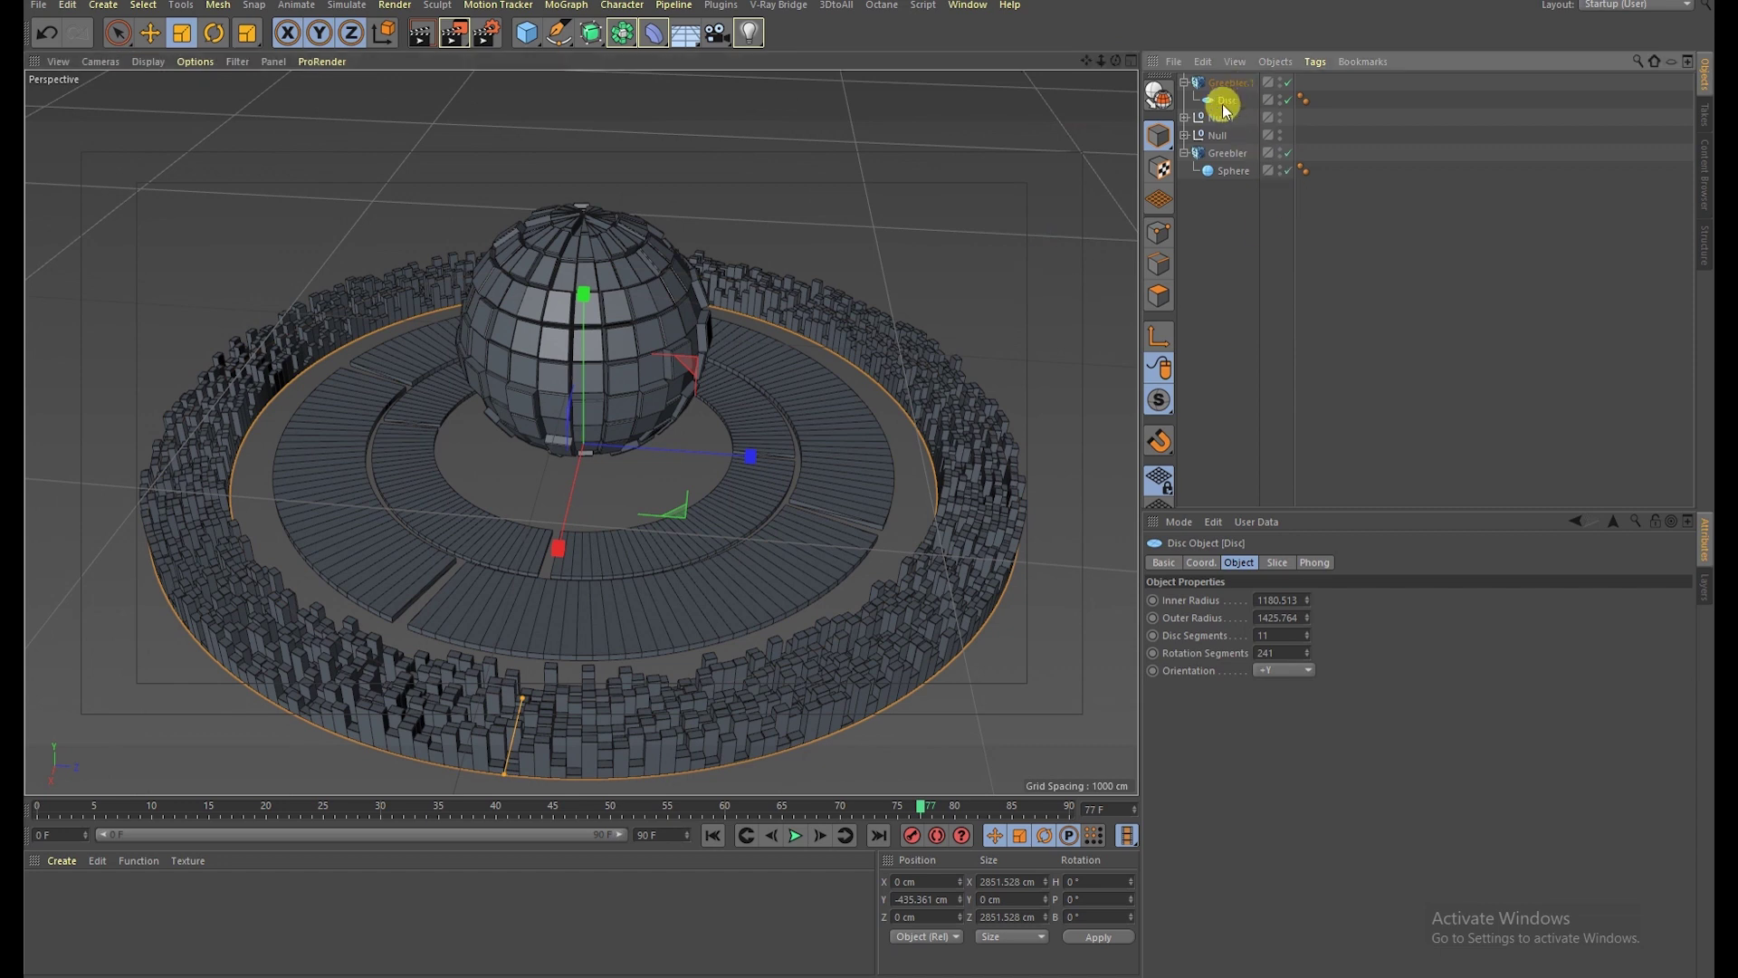
Step: Make the disc editable, disable Greebler.1, and delete a polygon patch on the ring's left
key(c)
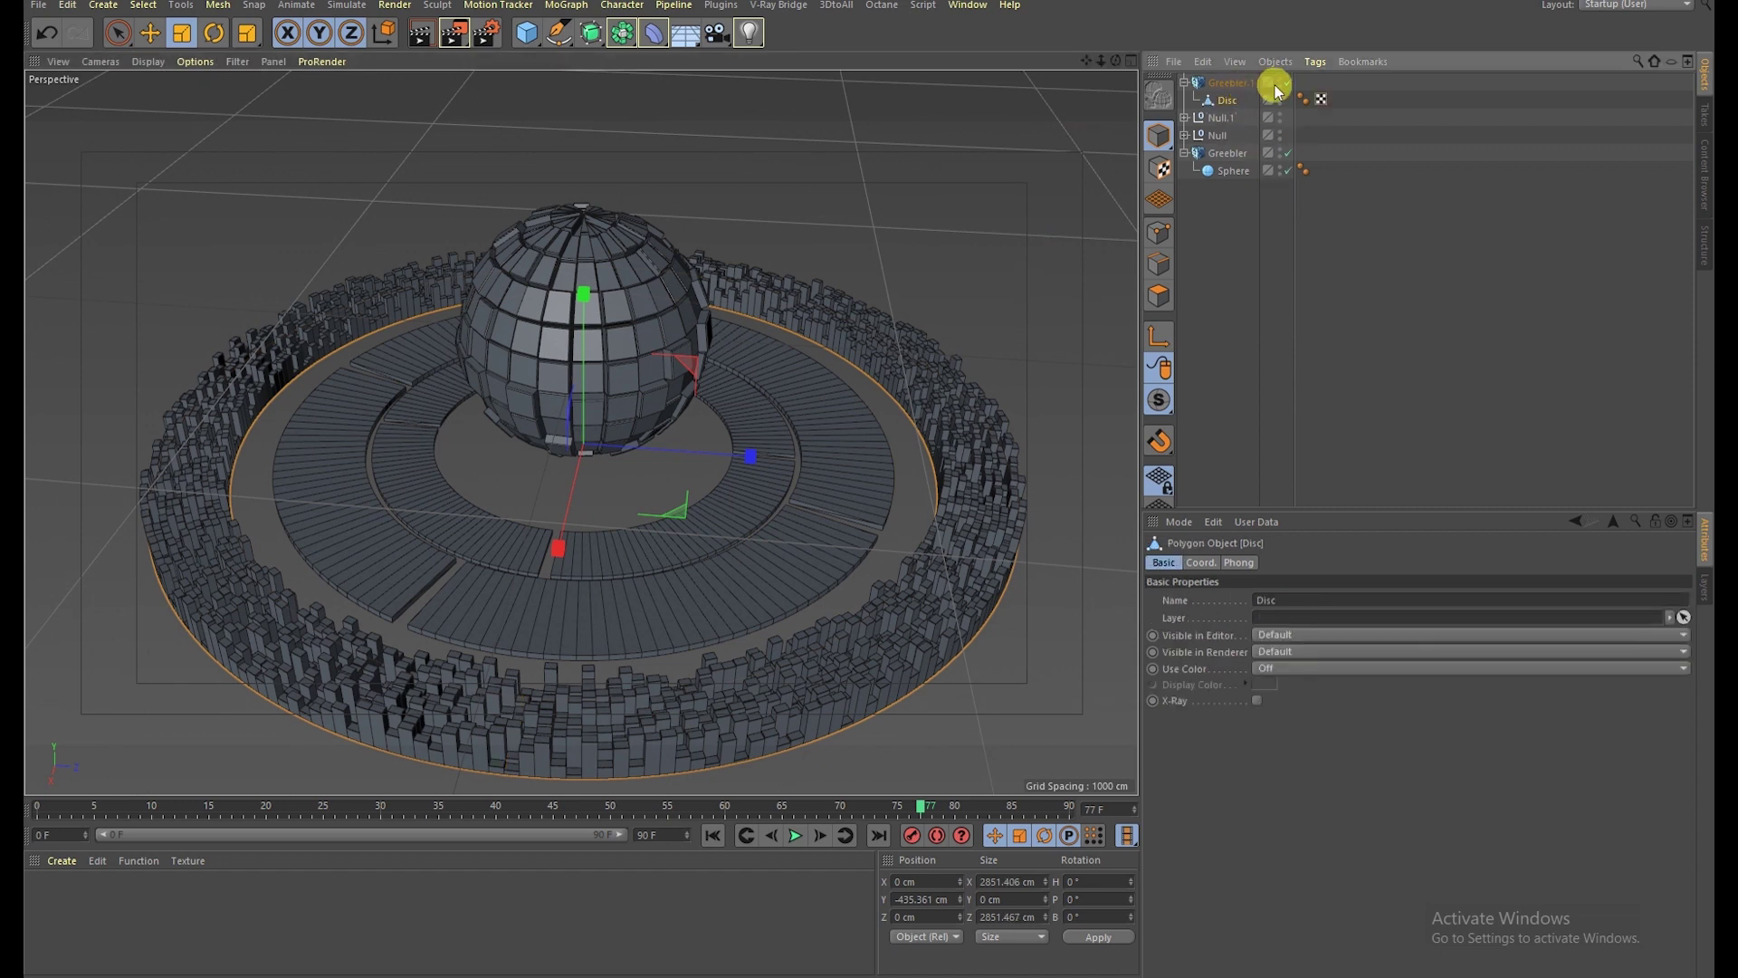
click(1287, 82)
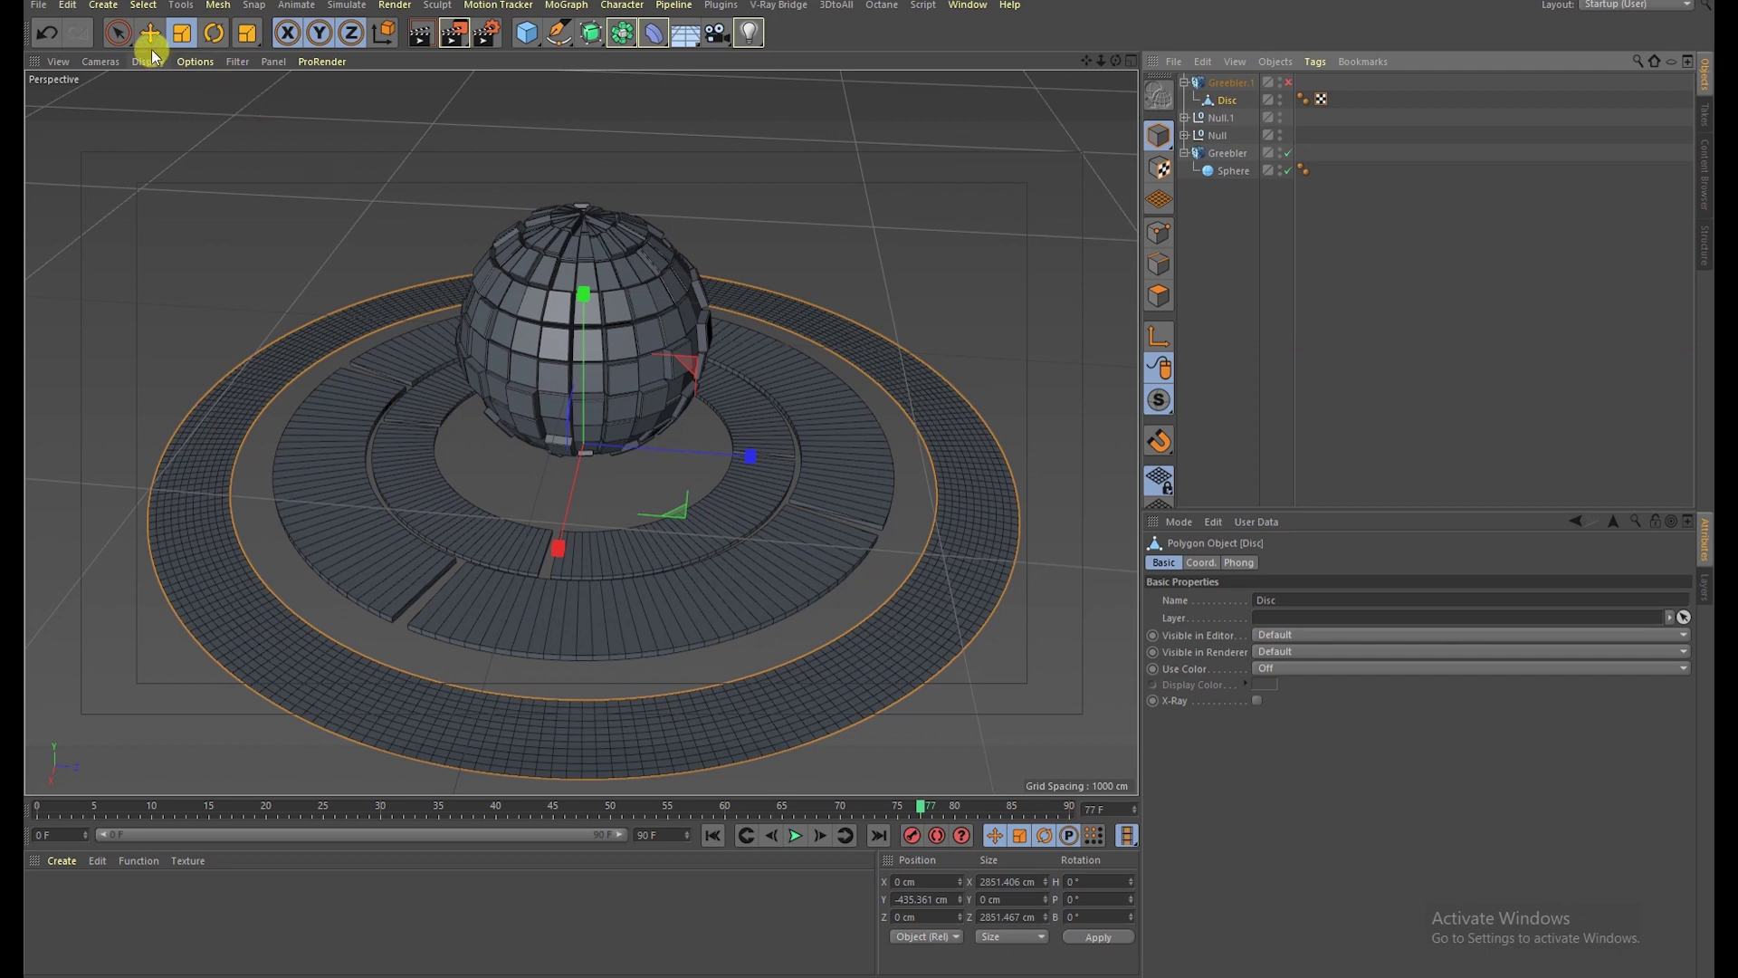
click(119, 33)
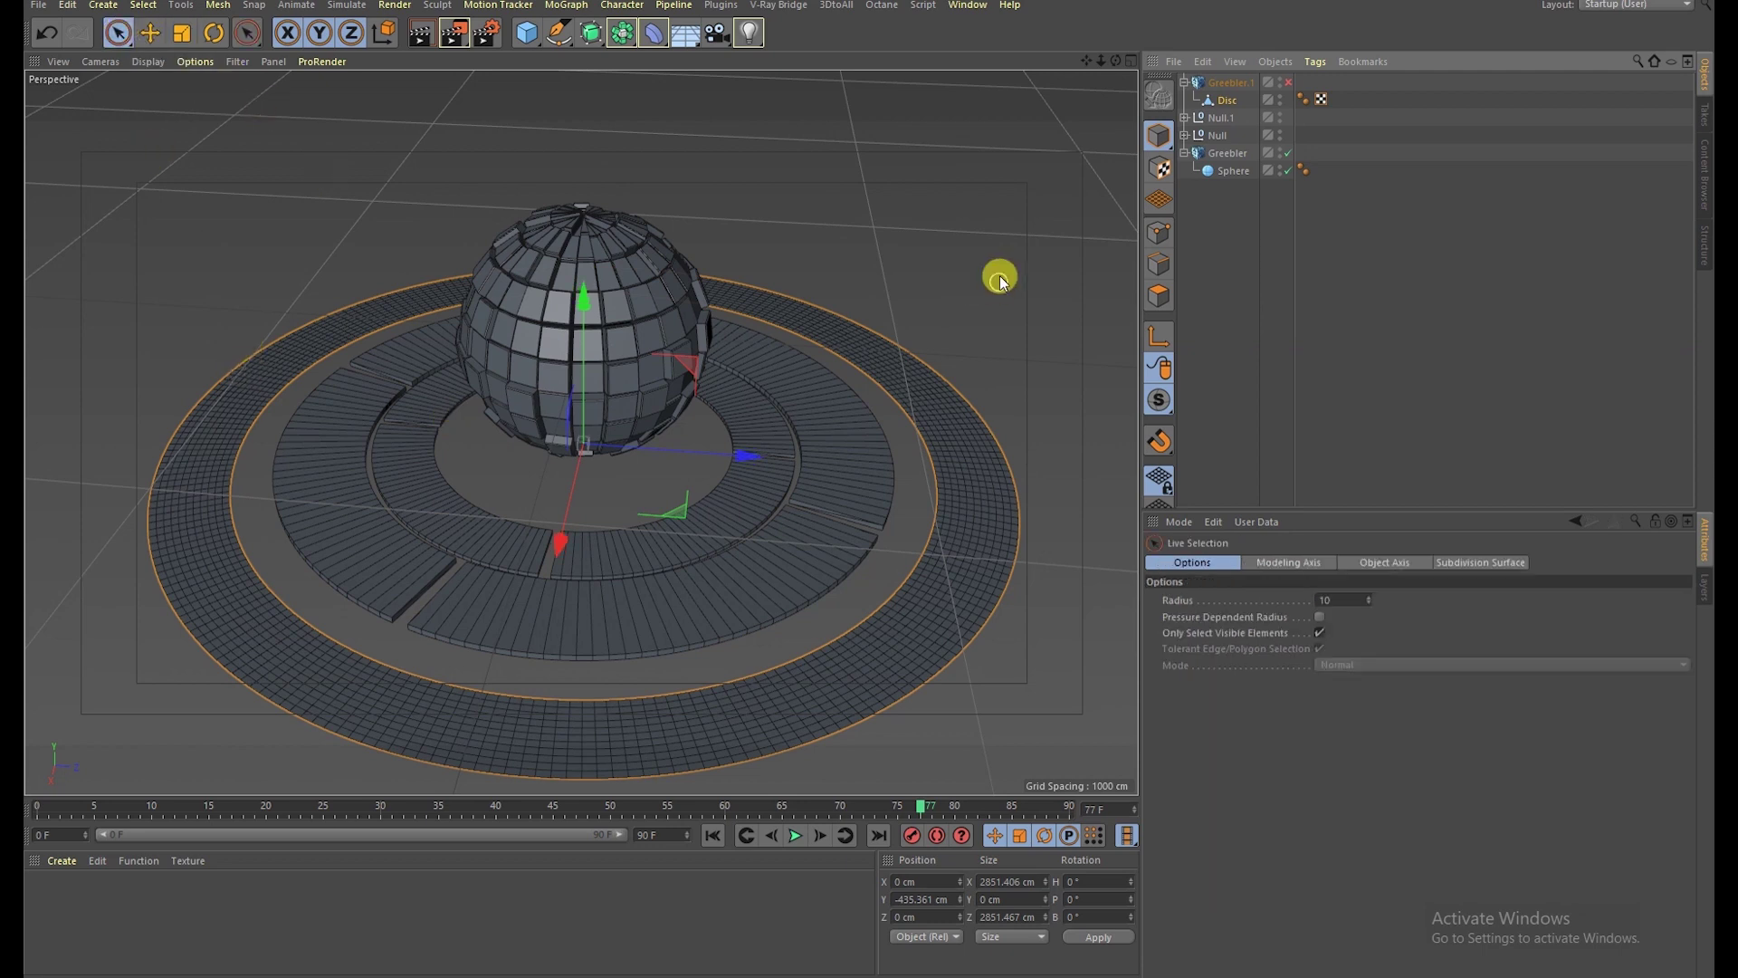
click(1159, 295)
drag(213, 453, 210, 481)
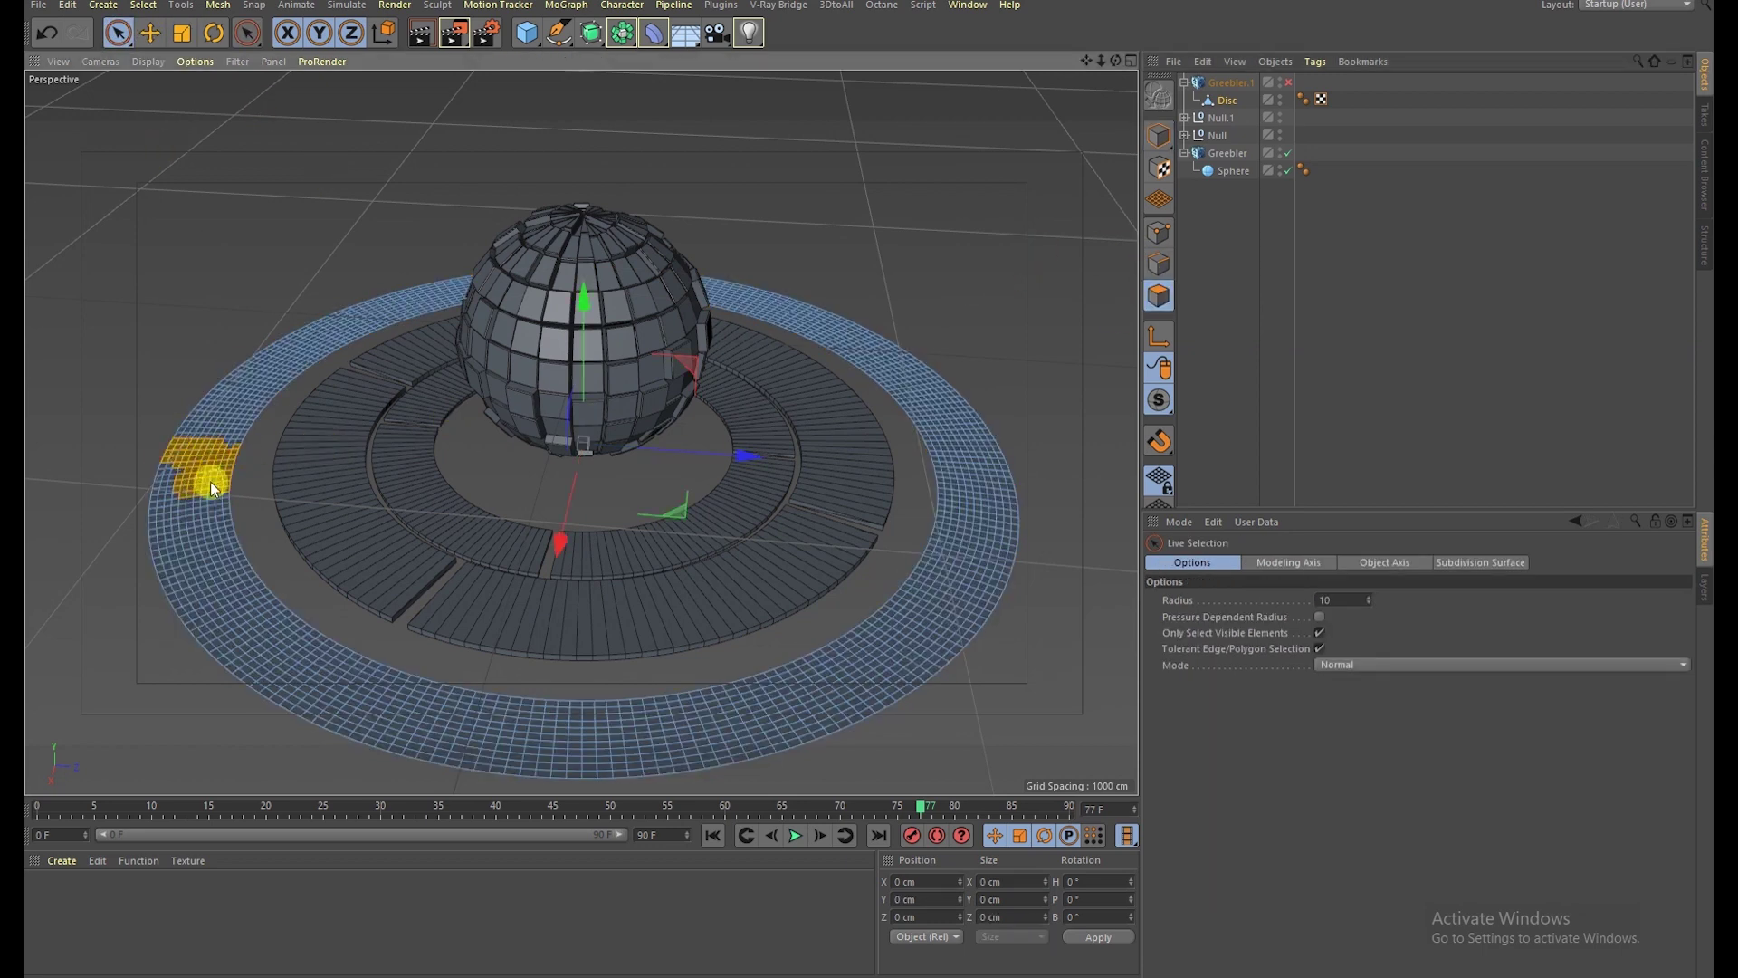
key(Delete)
Step: Delete polygon patches along the ring's front, right side and back
mouse_move(283, 650)
mouse_down()
mouse_move(503, 697)
mouse_move(871, 677)
mouse_up()
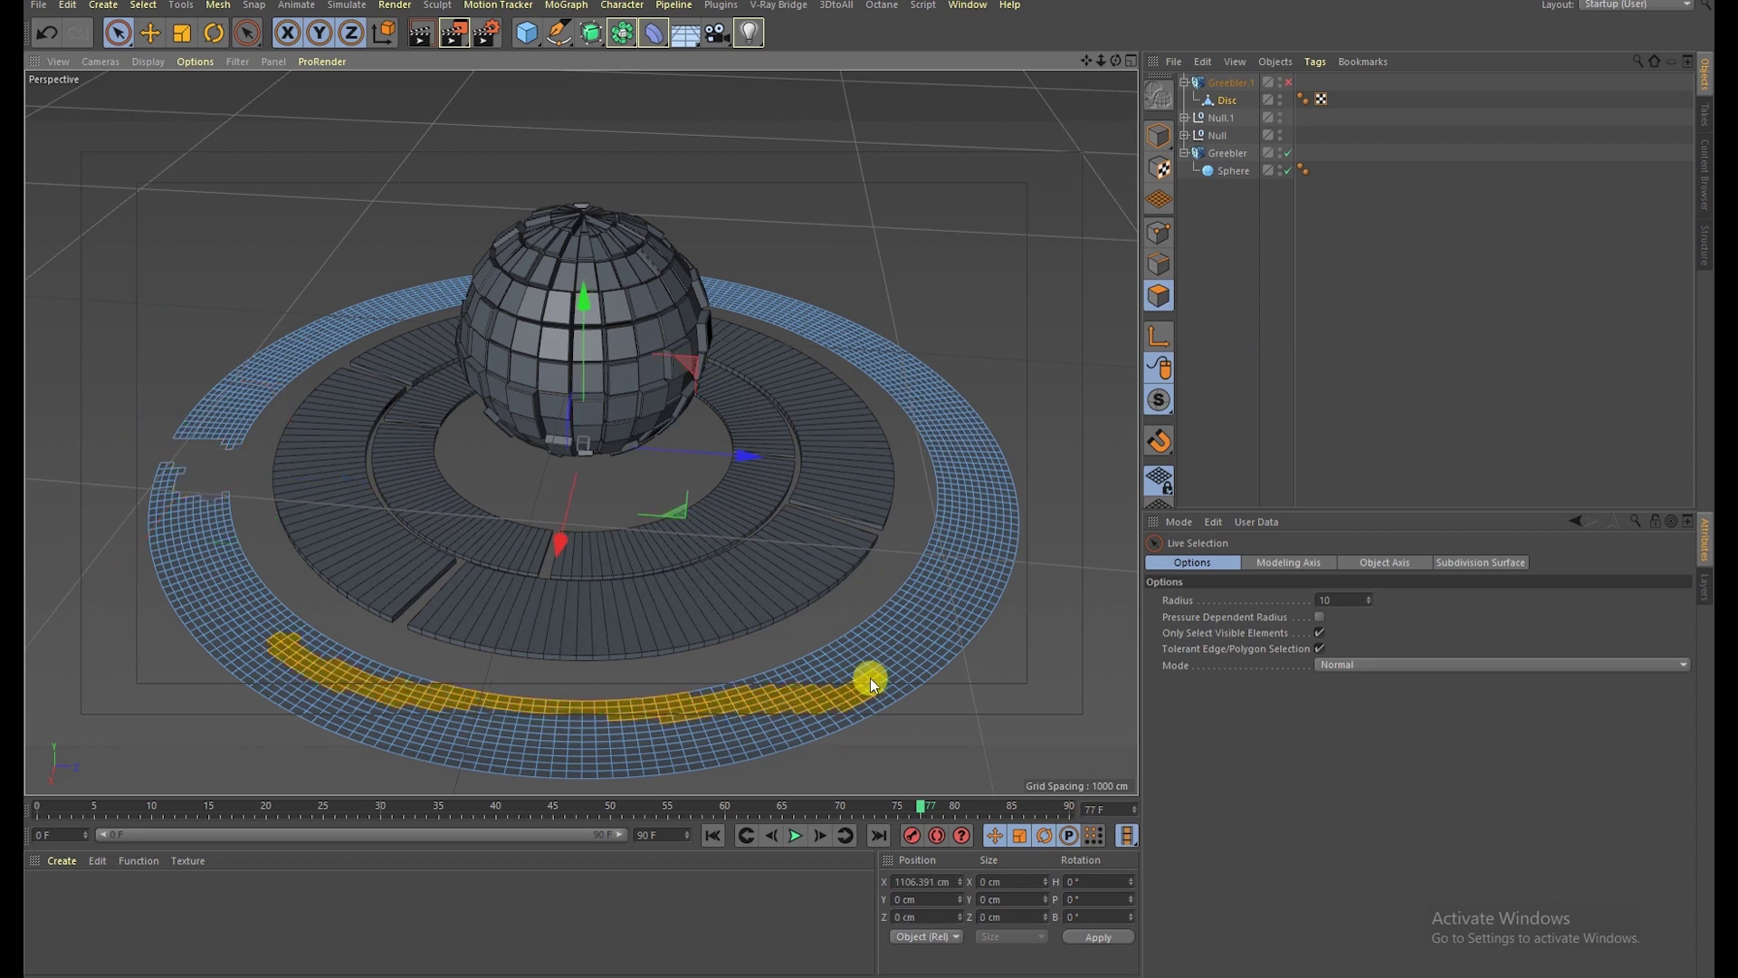
key(Delete)
mouse_move(891, 355)
mouse_down()
mouse_move(1020, 576)
mouse_move(847, 629)
mouse_up()
key(Delete)
key(Delete)
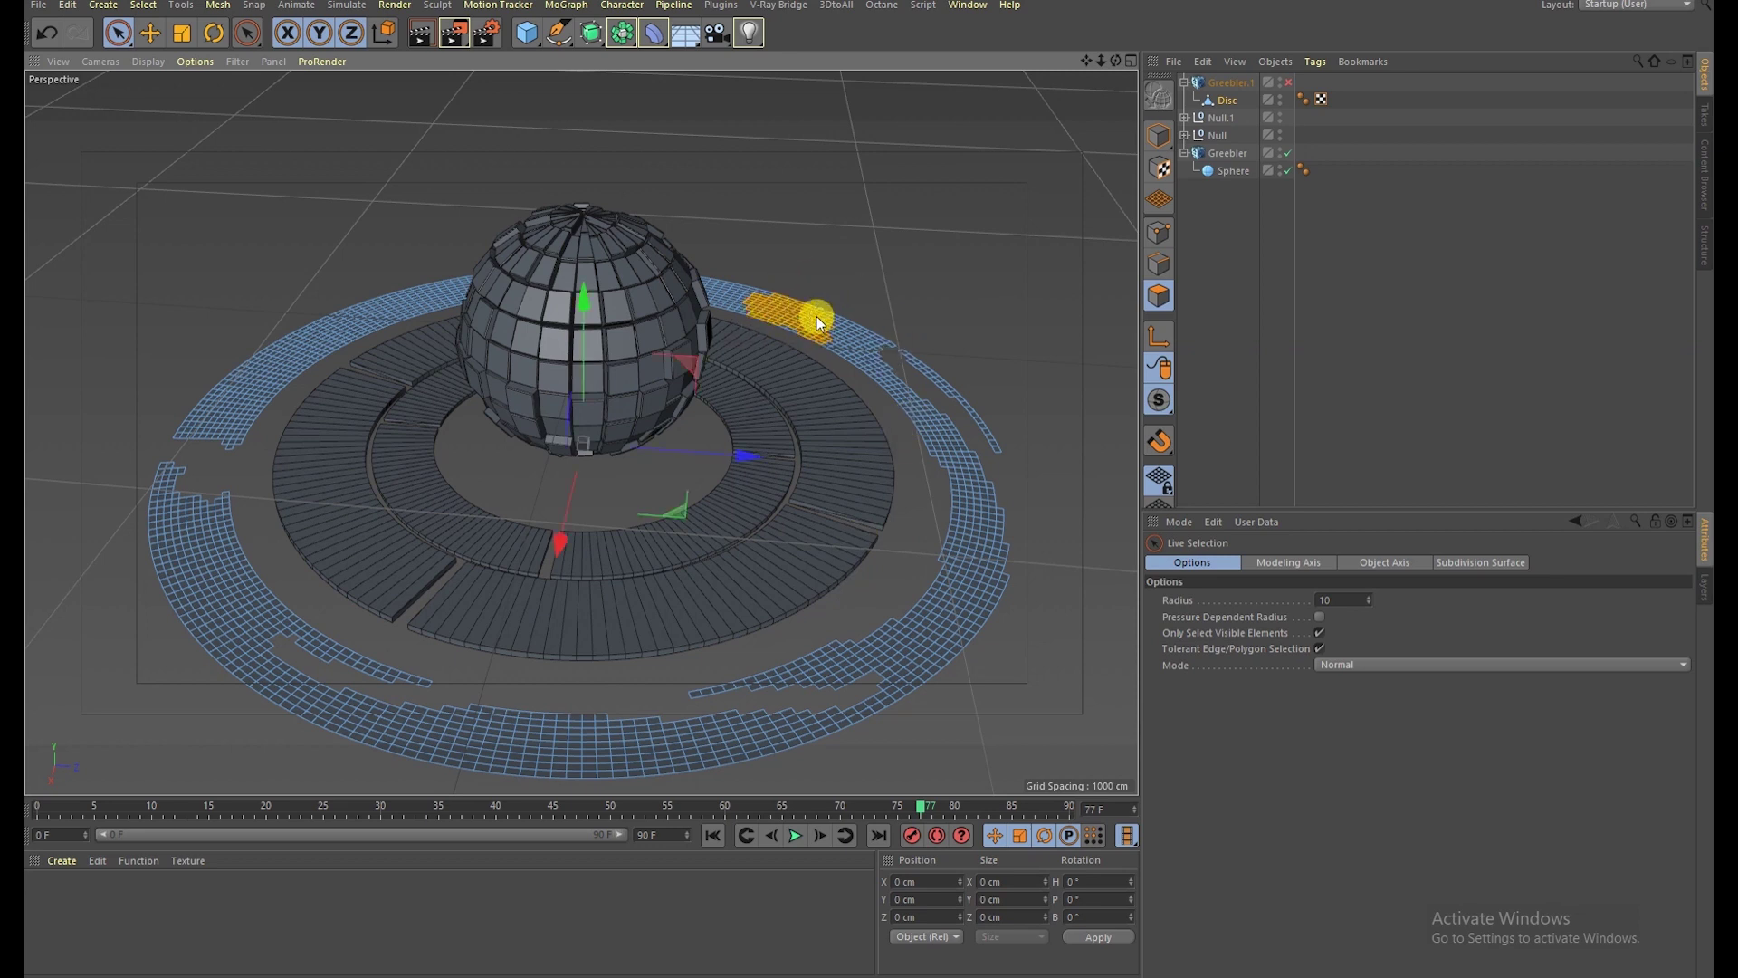
drag(804, 322, 844, 319)
key(Delete)
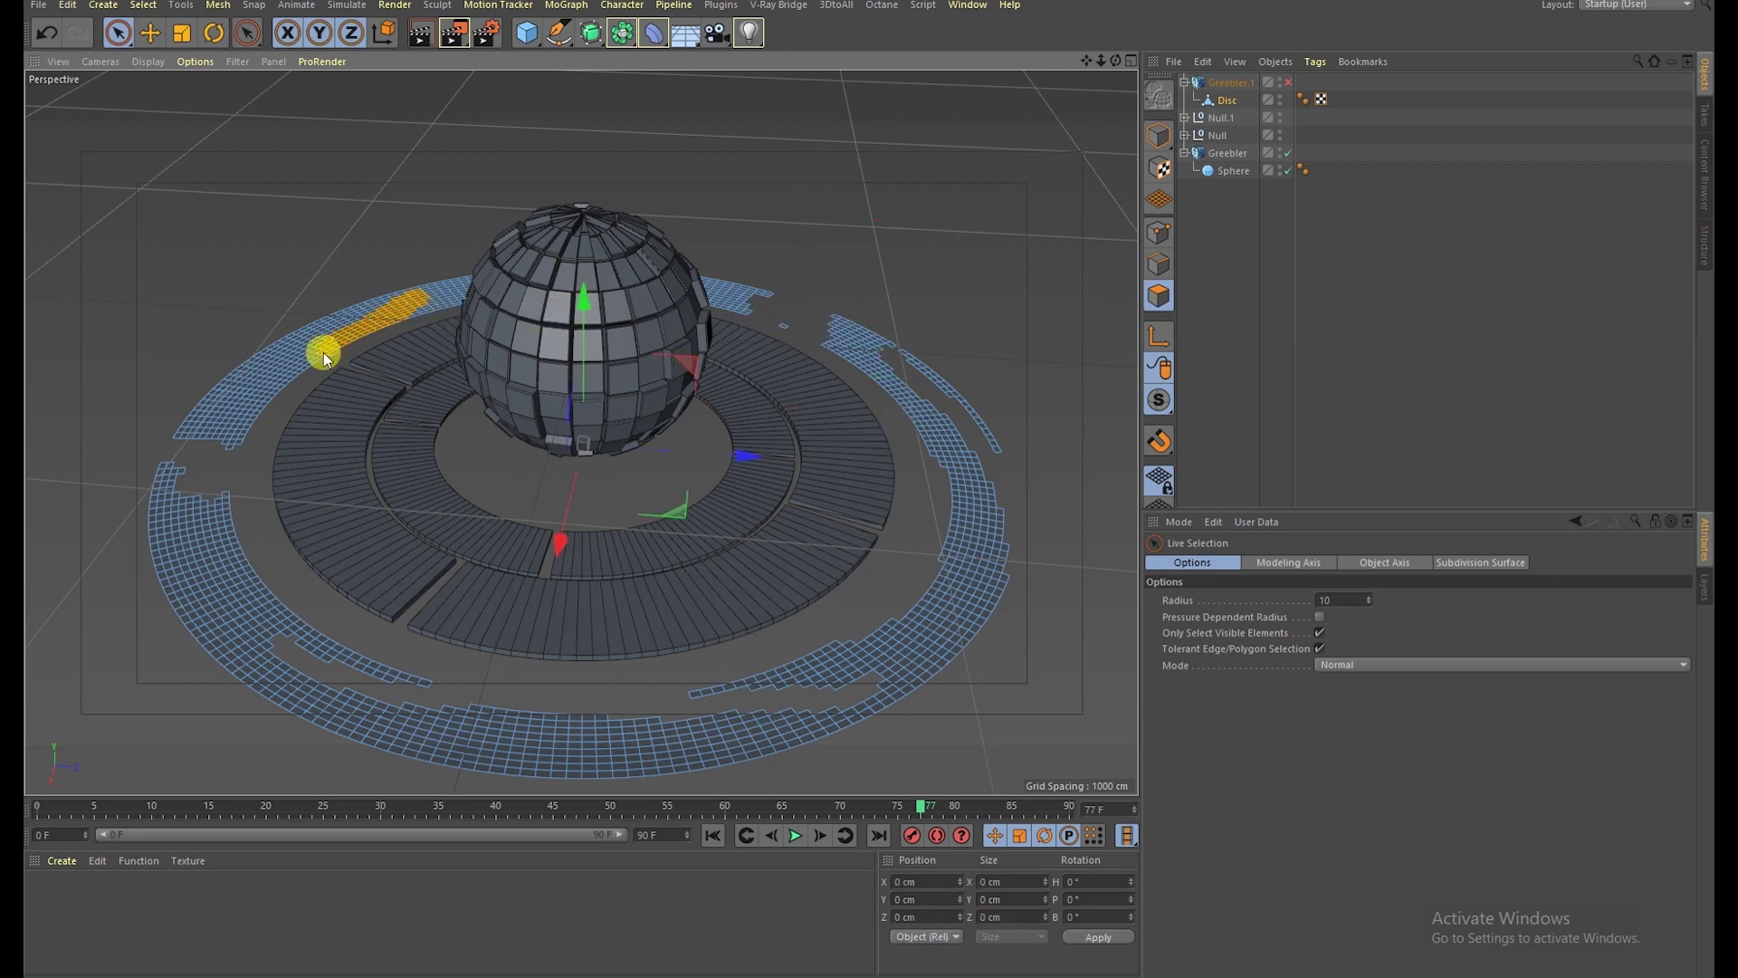
Step: Delete more polygon patches on the ring's upper left, lower left, front and right
key(Delete)
drag(240, 384, 224, 409)
key(Delete)
drag(190, 543, 217, 590)
key(Delete)
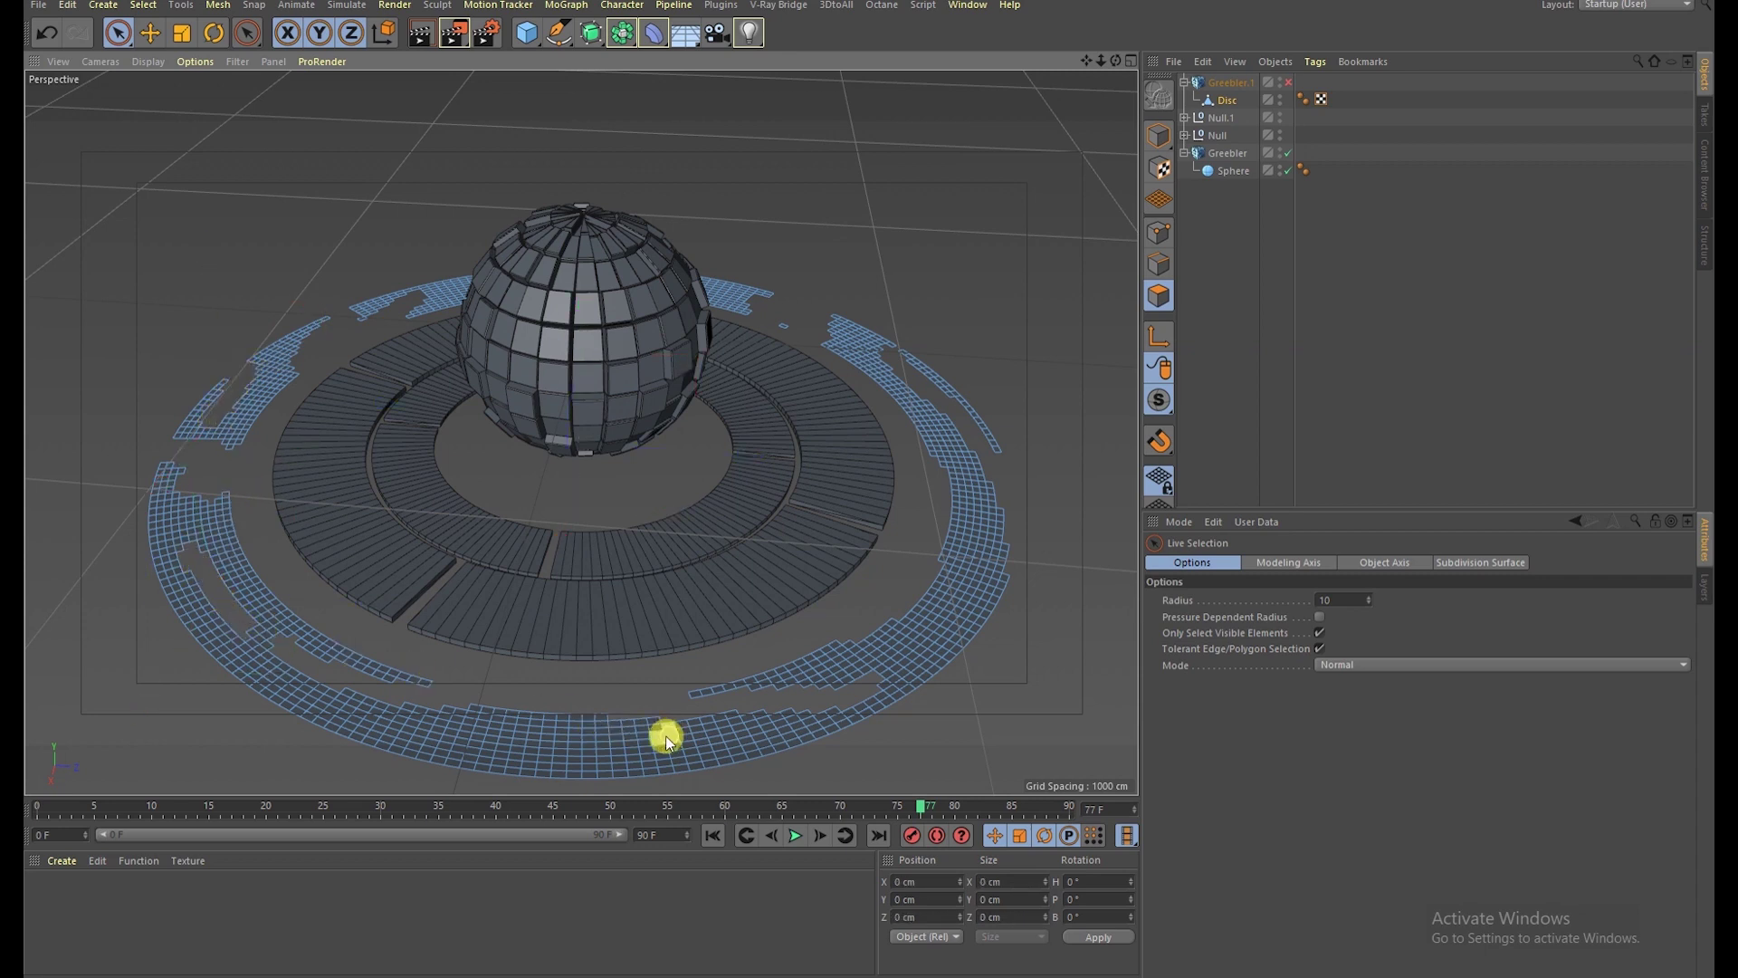
key(Delete)
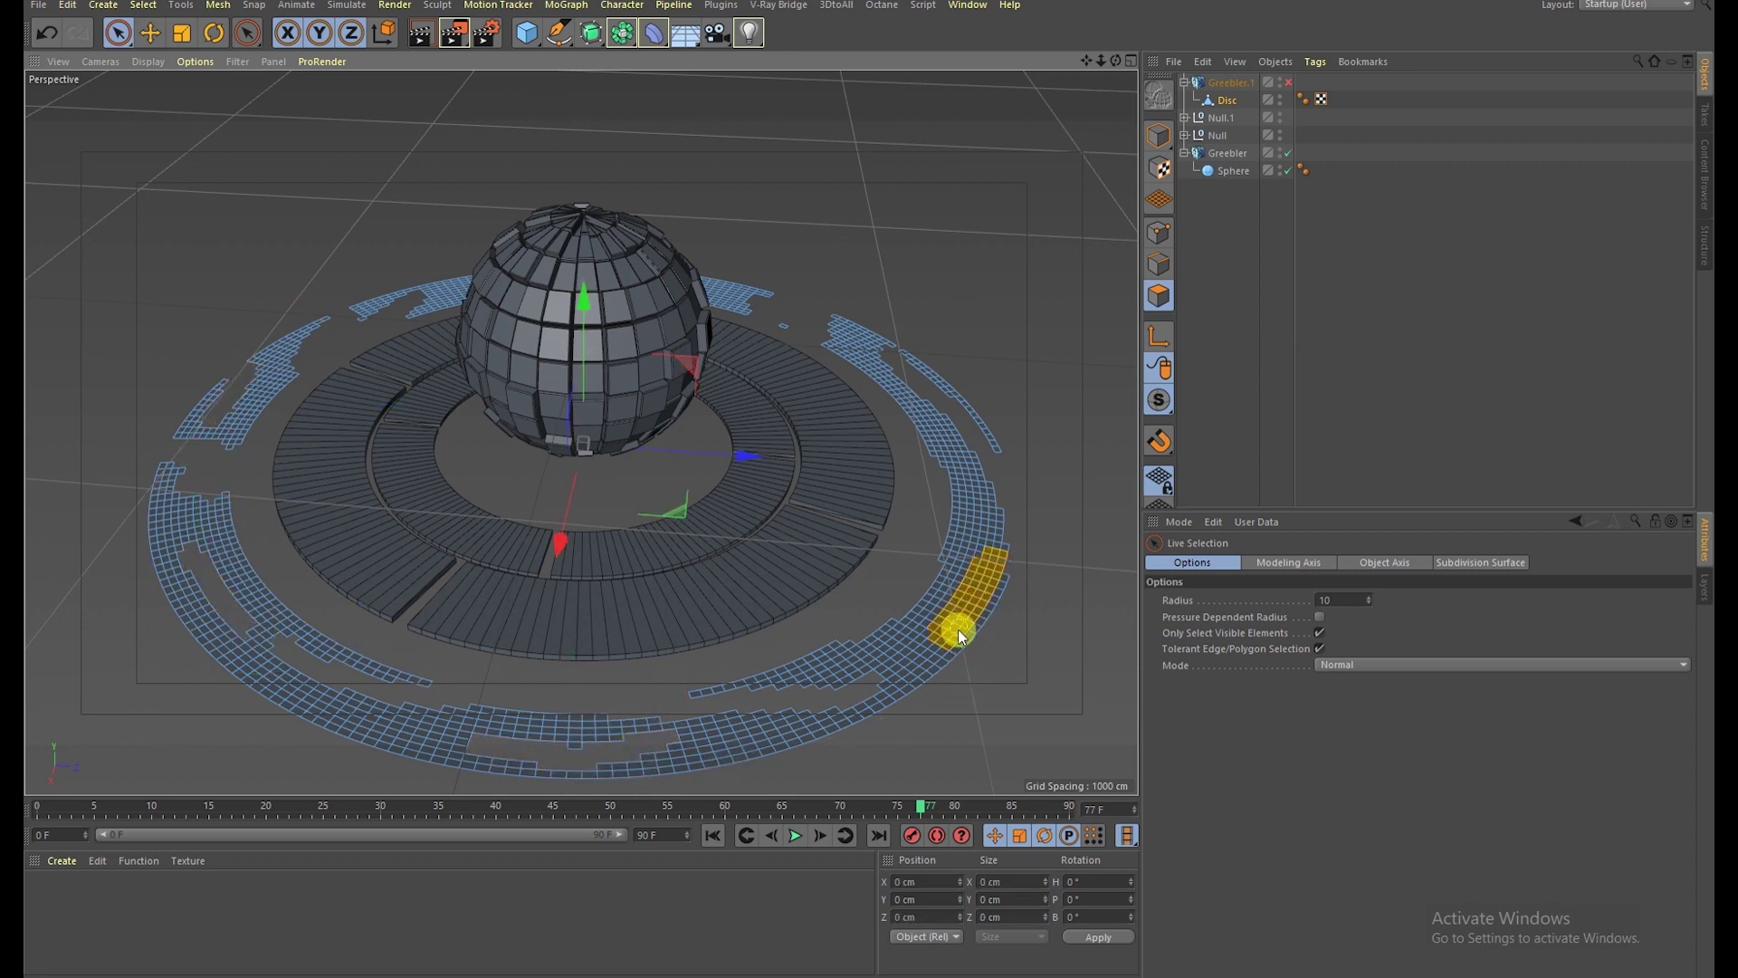
key(Delete)
Step: Re-enable Greebler.1 and group it under a new null, Null.2
click(1287, 82)
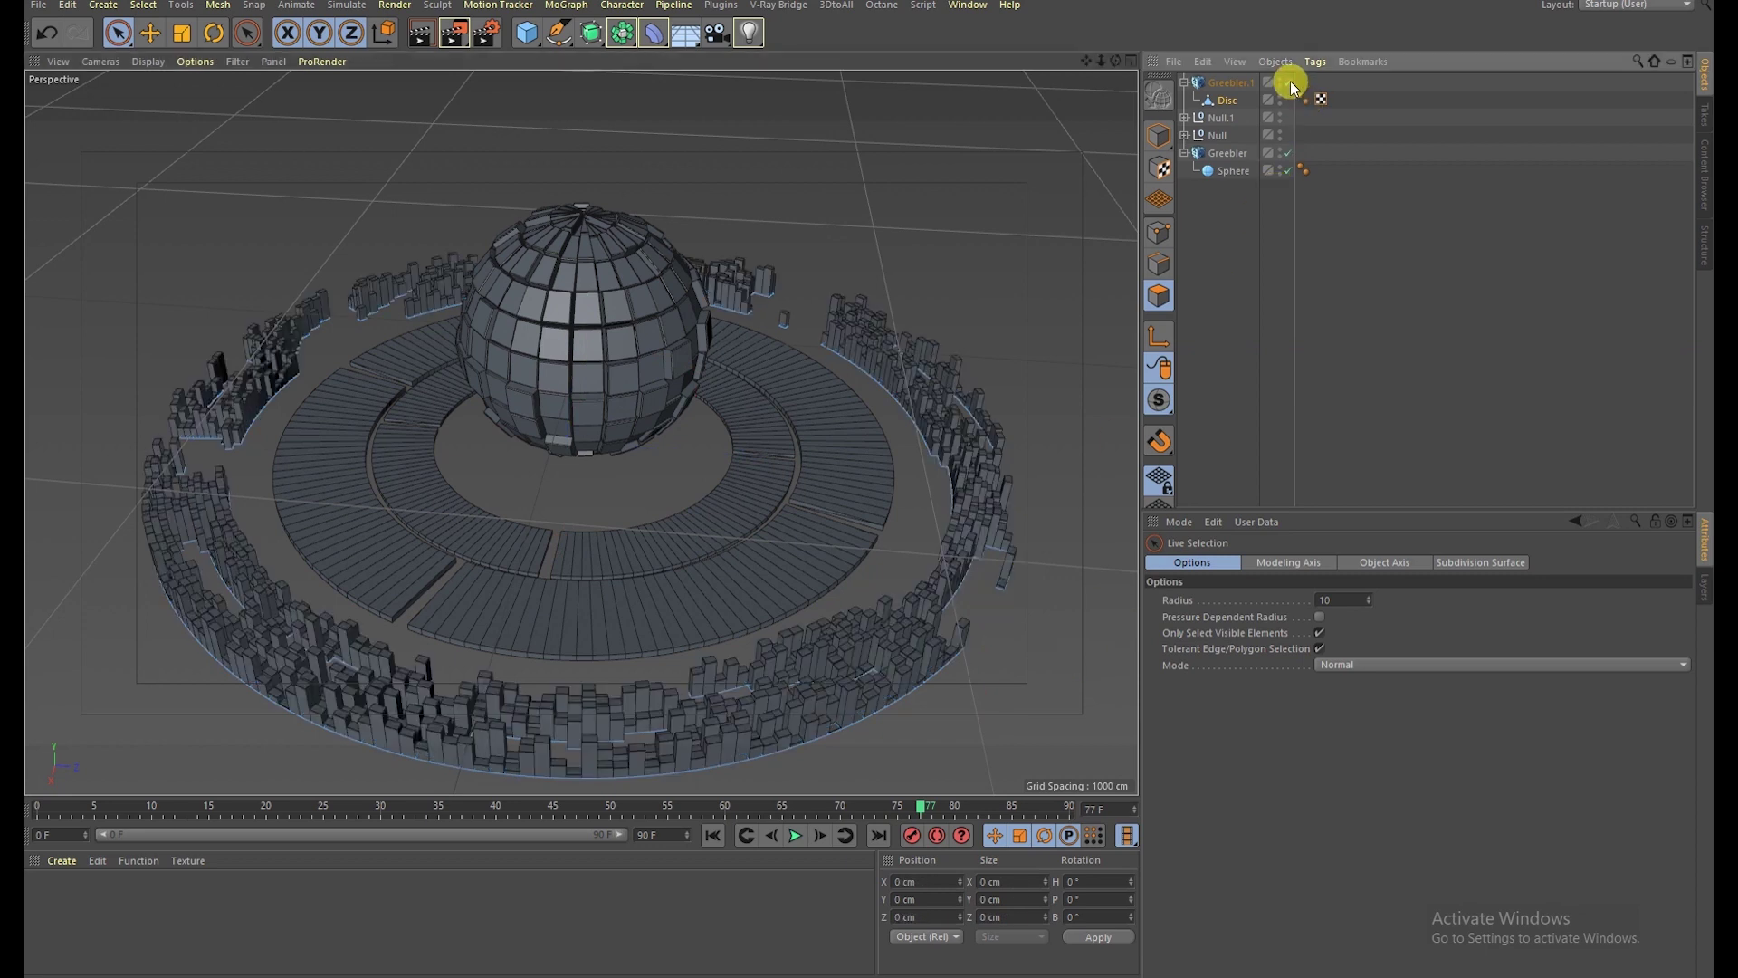
click(165, 36)
alt+drag(573, 333, 539, 328)
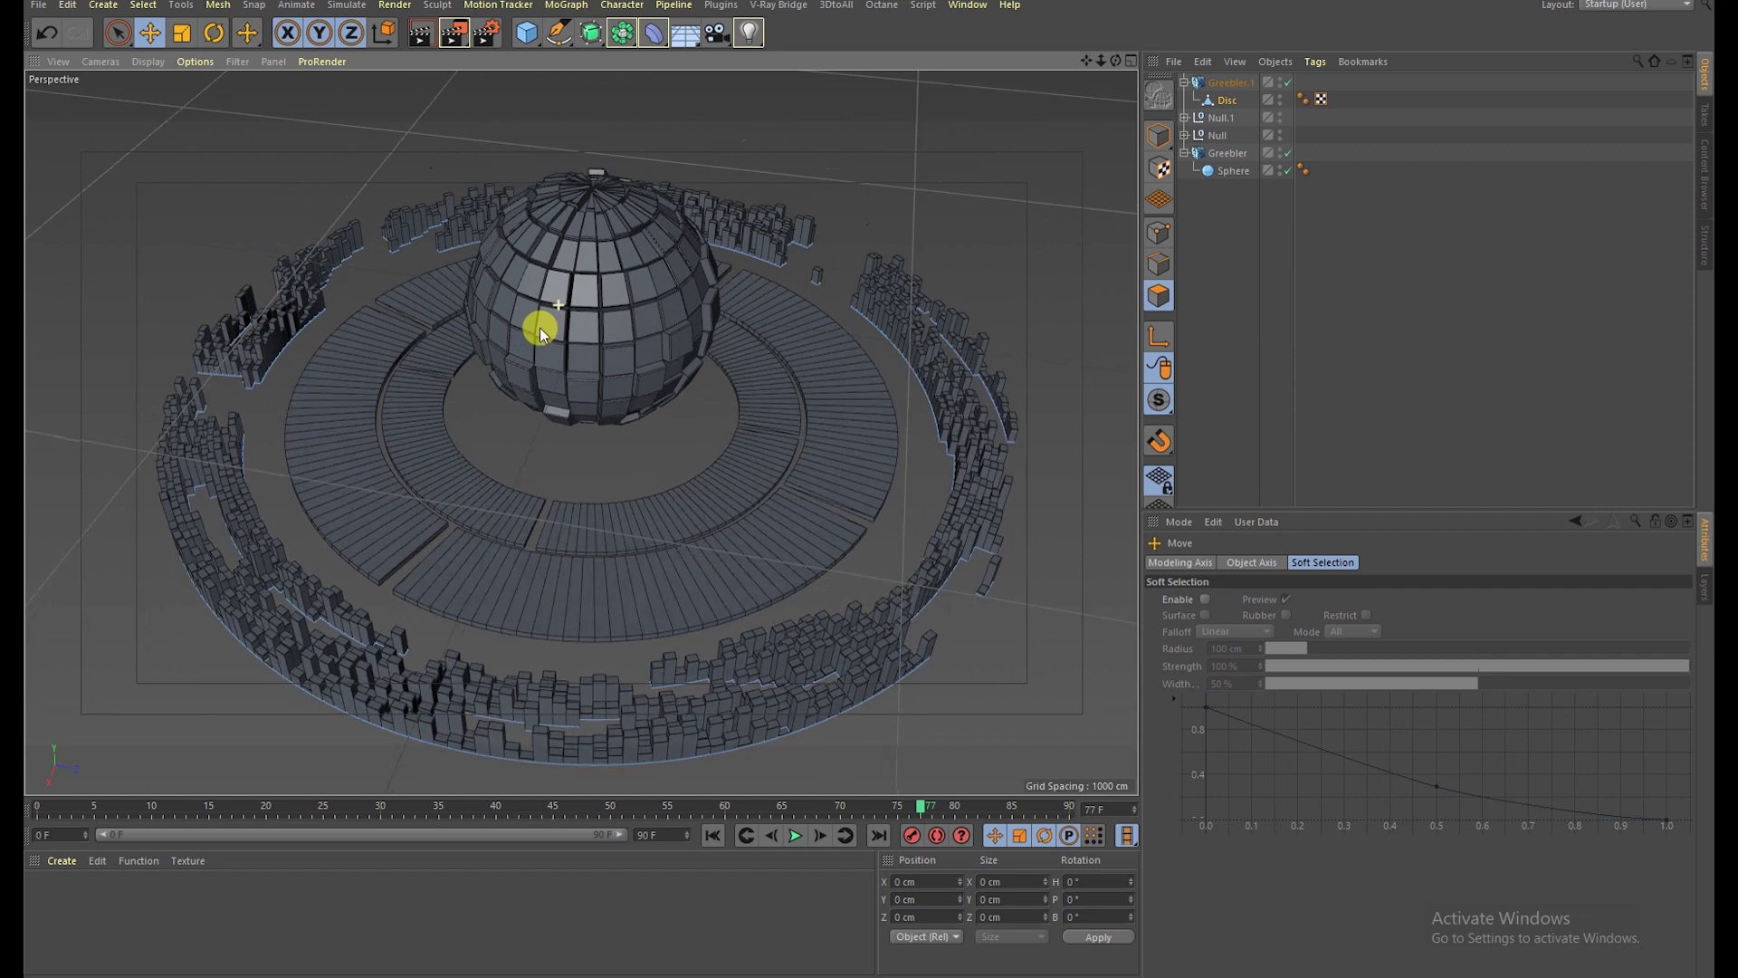
click(1225, 81)
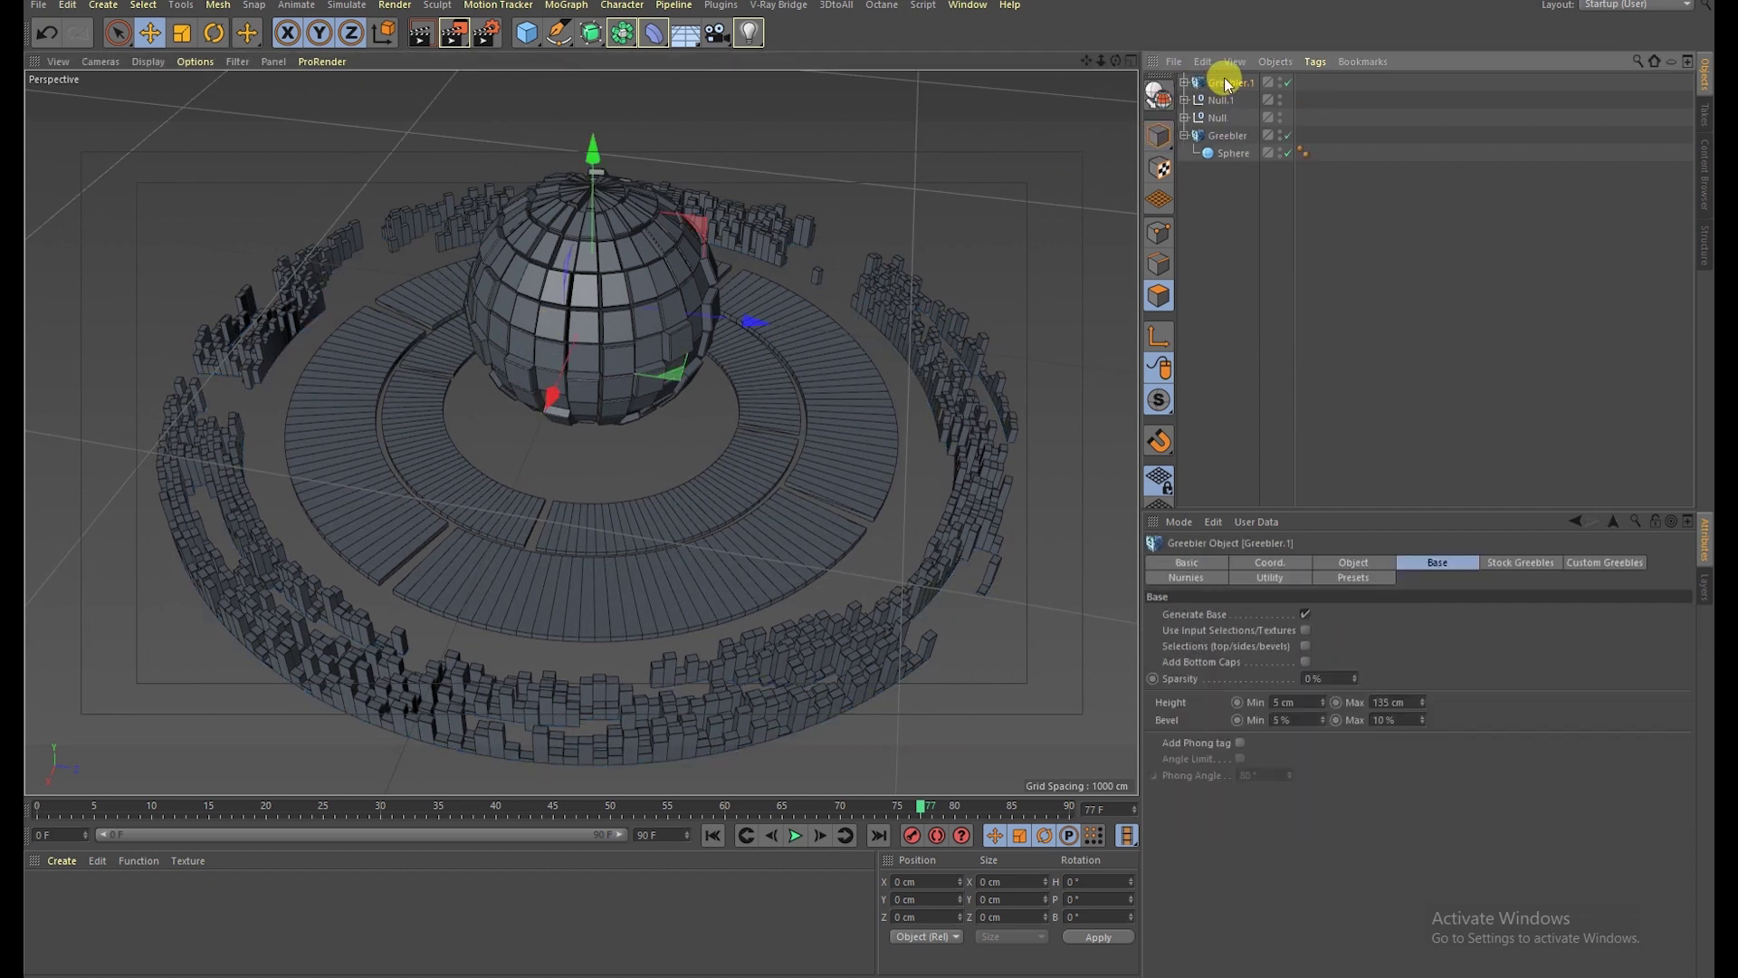
click(1276, 62)
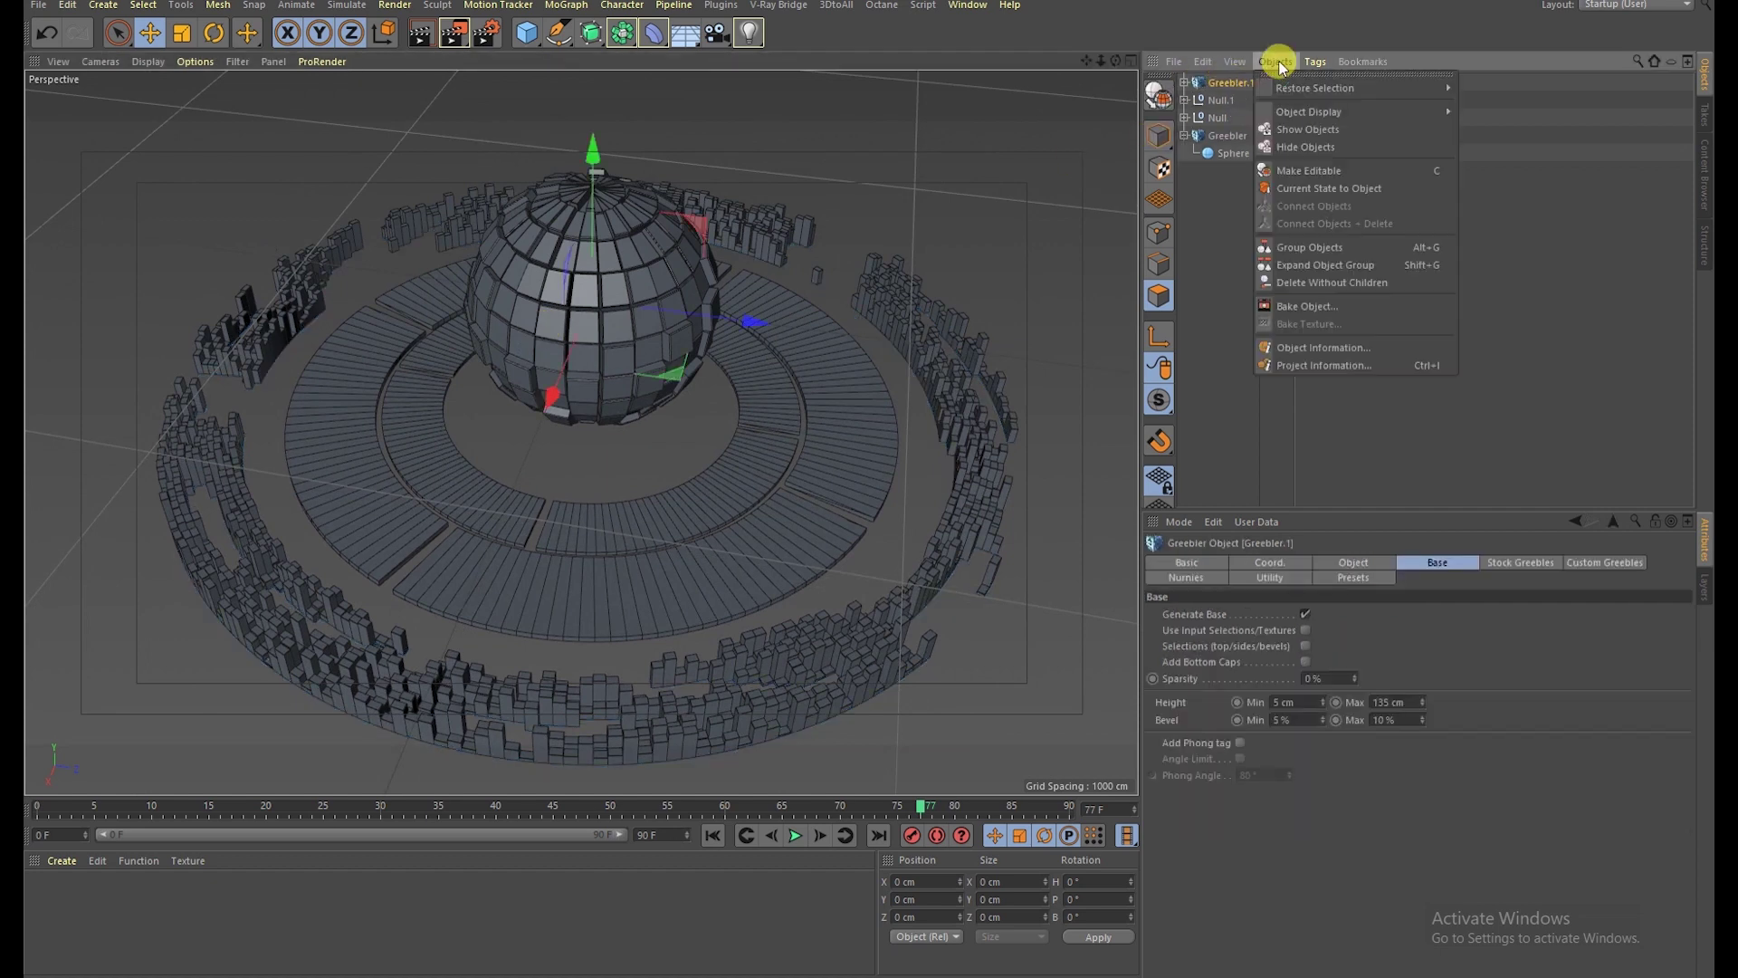
click(1308, 247)
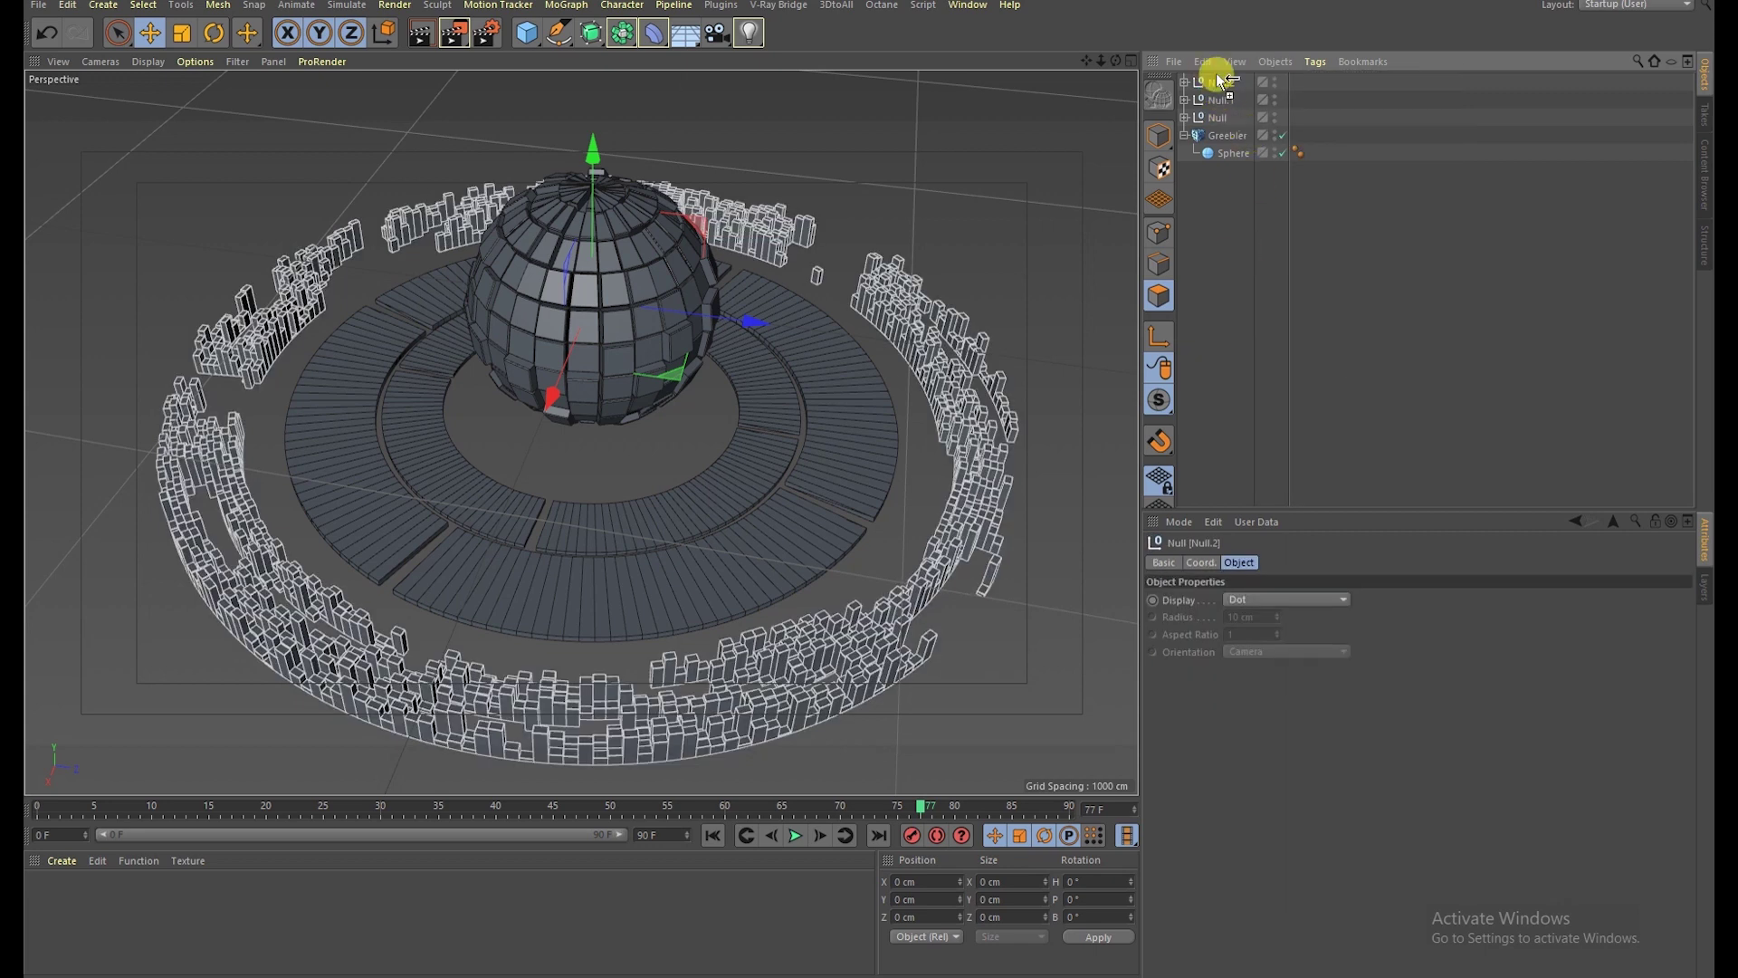
Step: Duplicate the group as Null.3, scale it to about 125% and rotate it about -60°
key(alt+g)
click(185, 33)
drag(161, 215, 420, 241)
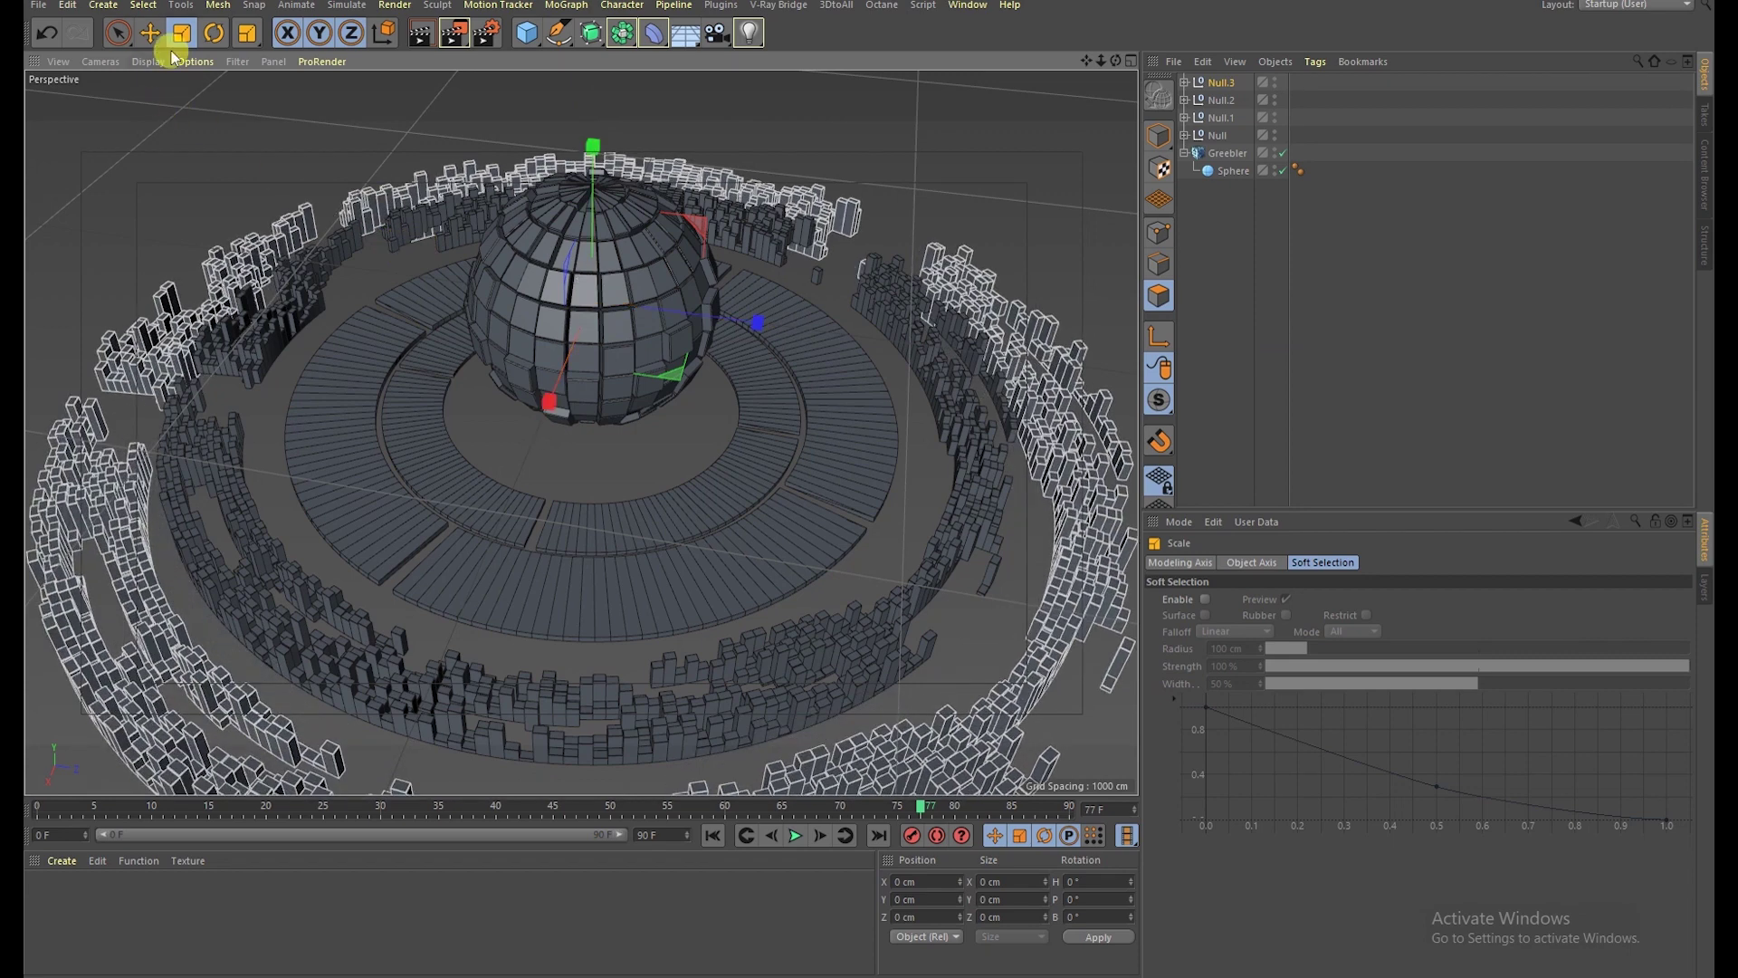
click(214, 34)
drag(616, 361, 452, 344)
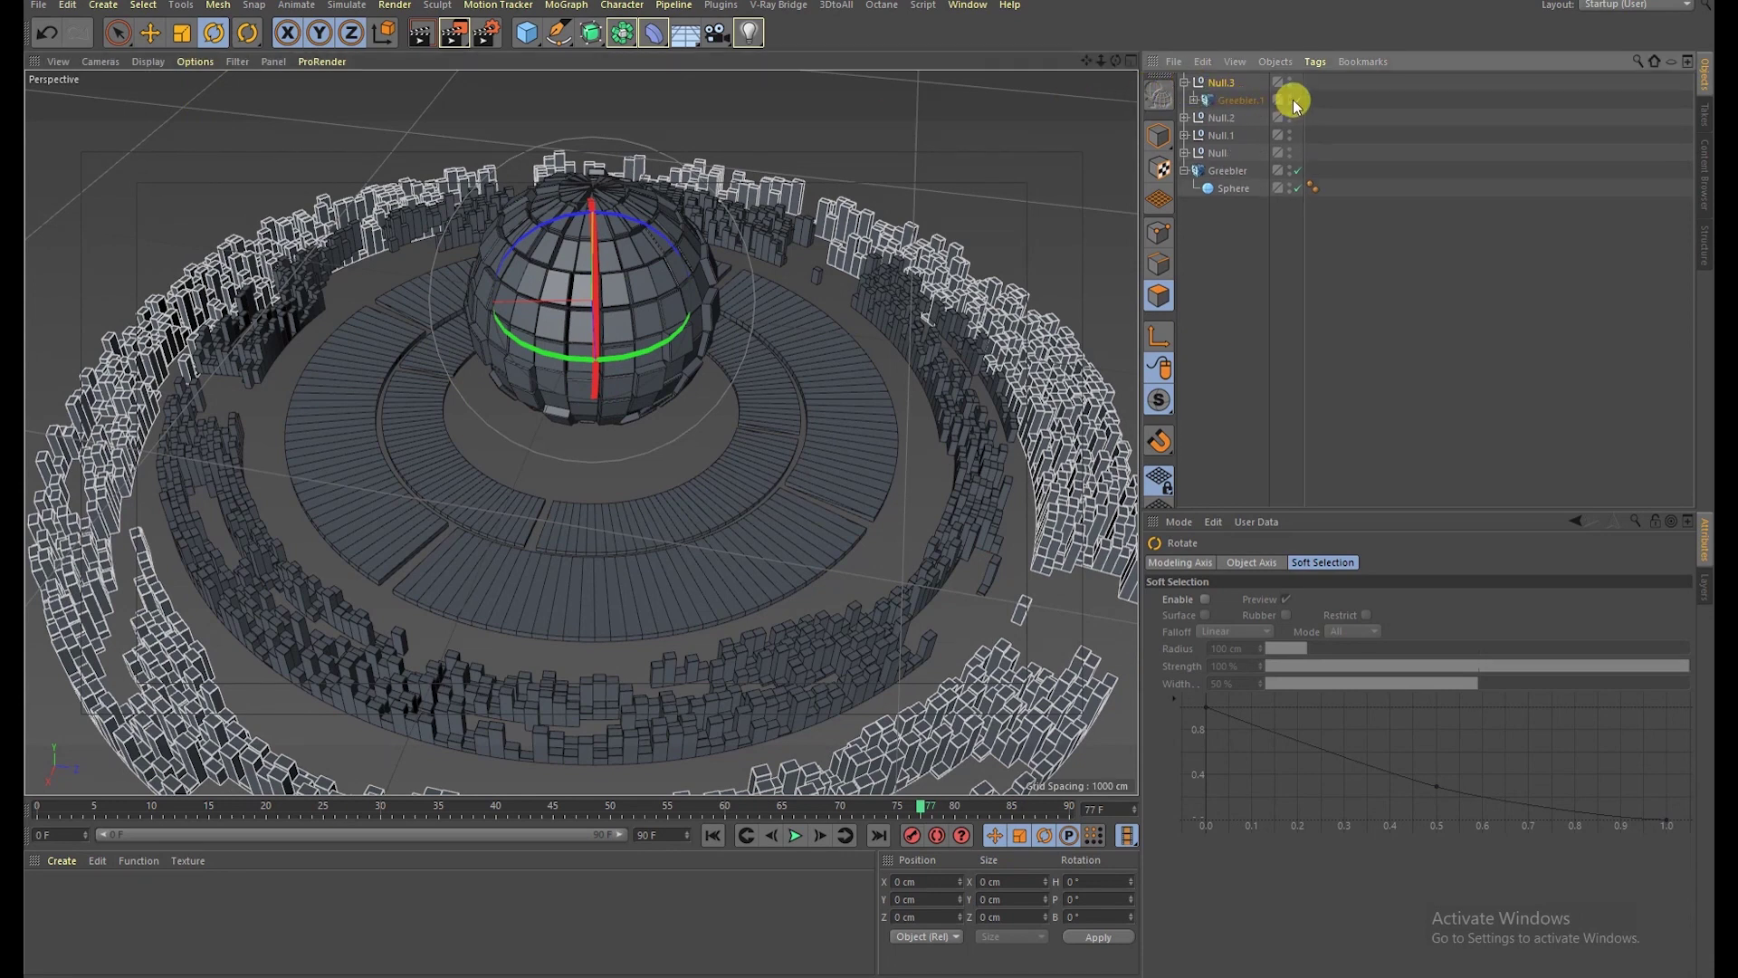
Step: Disable the copy's Greebler and delete a patch of its Disc's polygons
click(1297, 99)
click(1194, 100)
click(1236, 118)
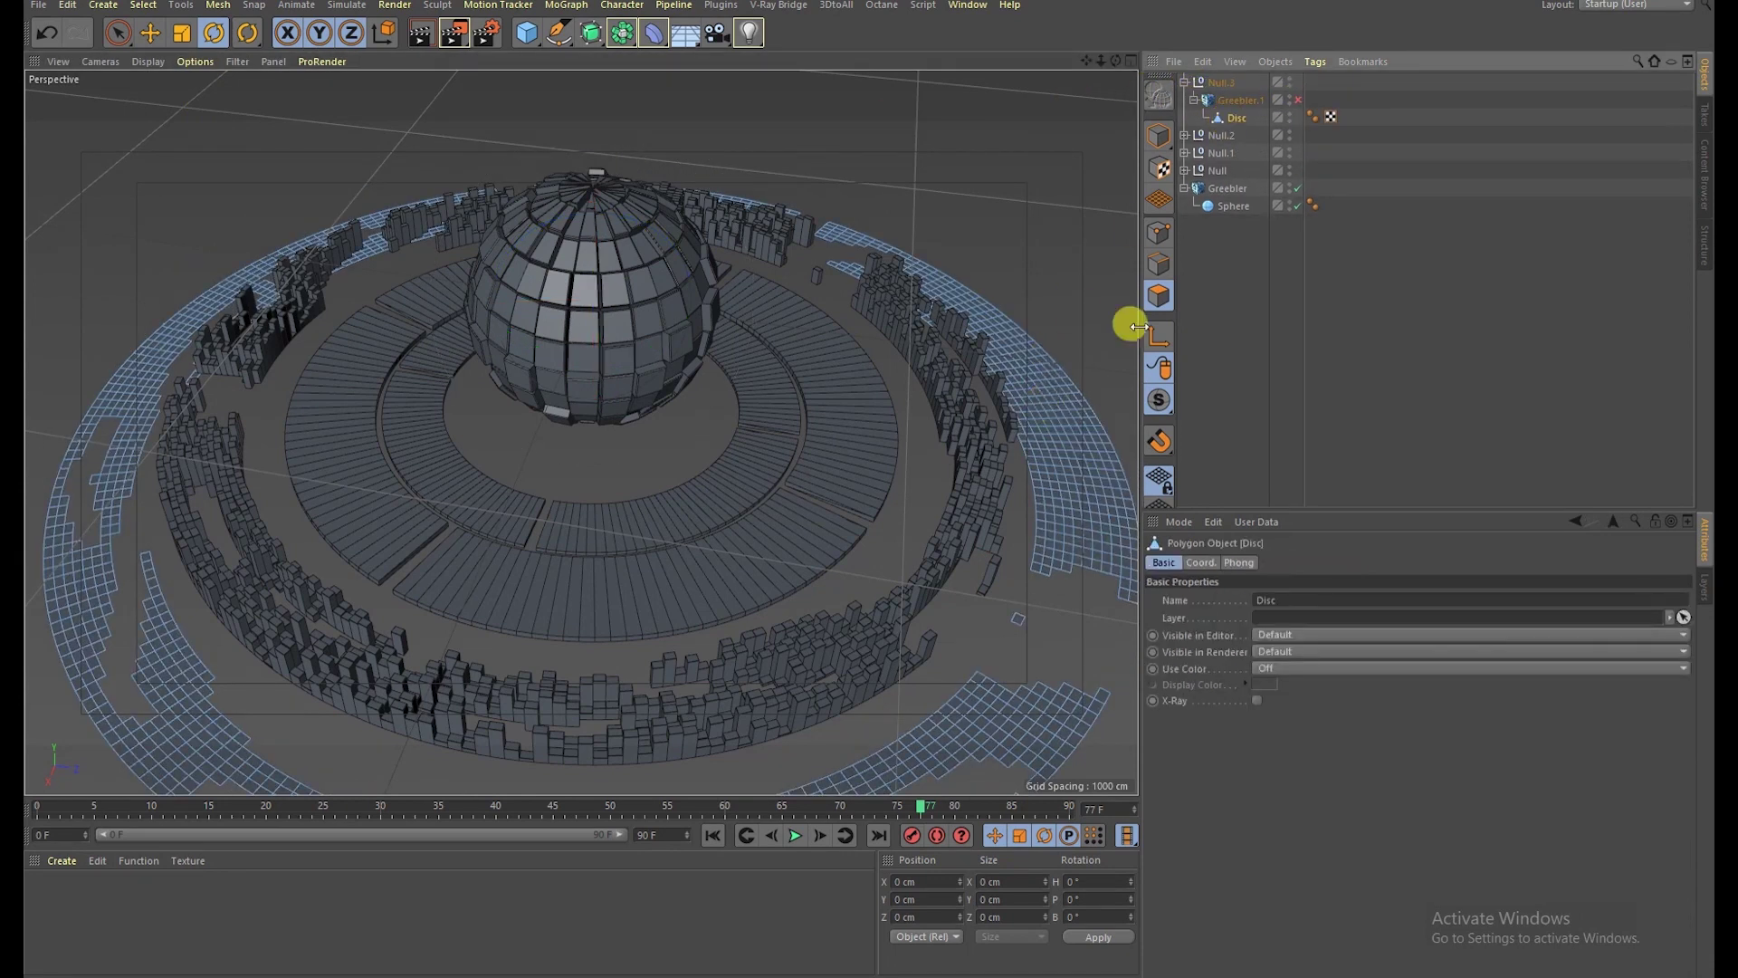
click(108, 36)
mouse_move(932, 292)
mouse_down()
mouse_move(1089, 485)
mouse_move(1100, 543)
mouse_up()
key(Delete)
key(Delete)
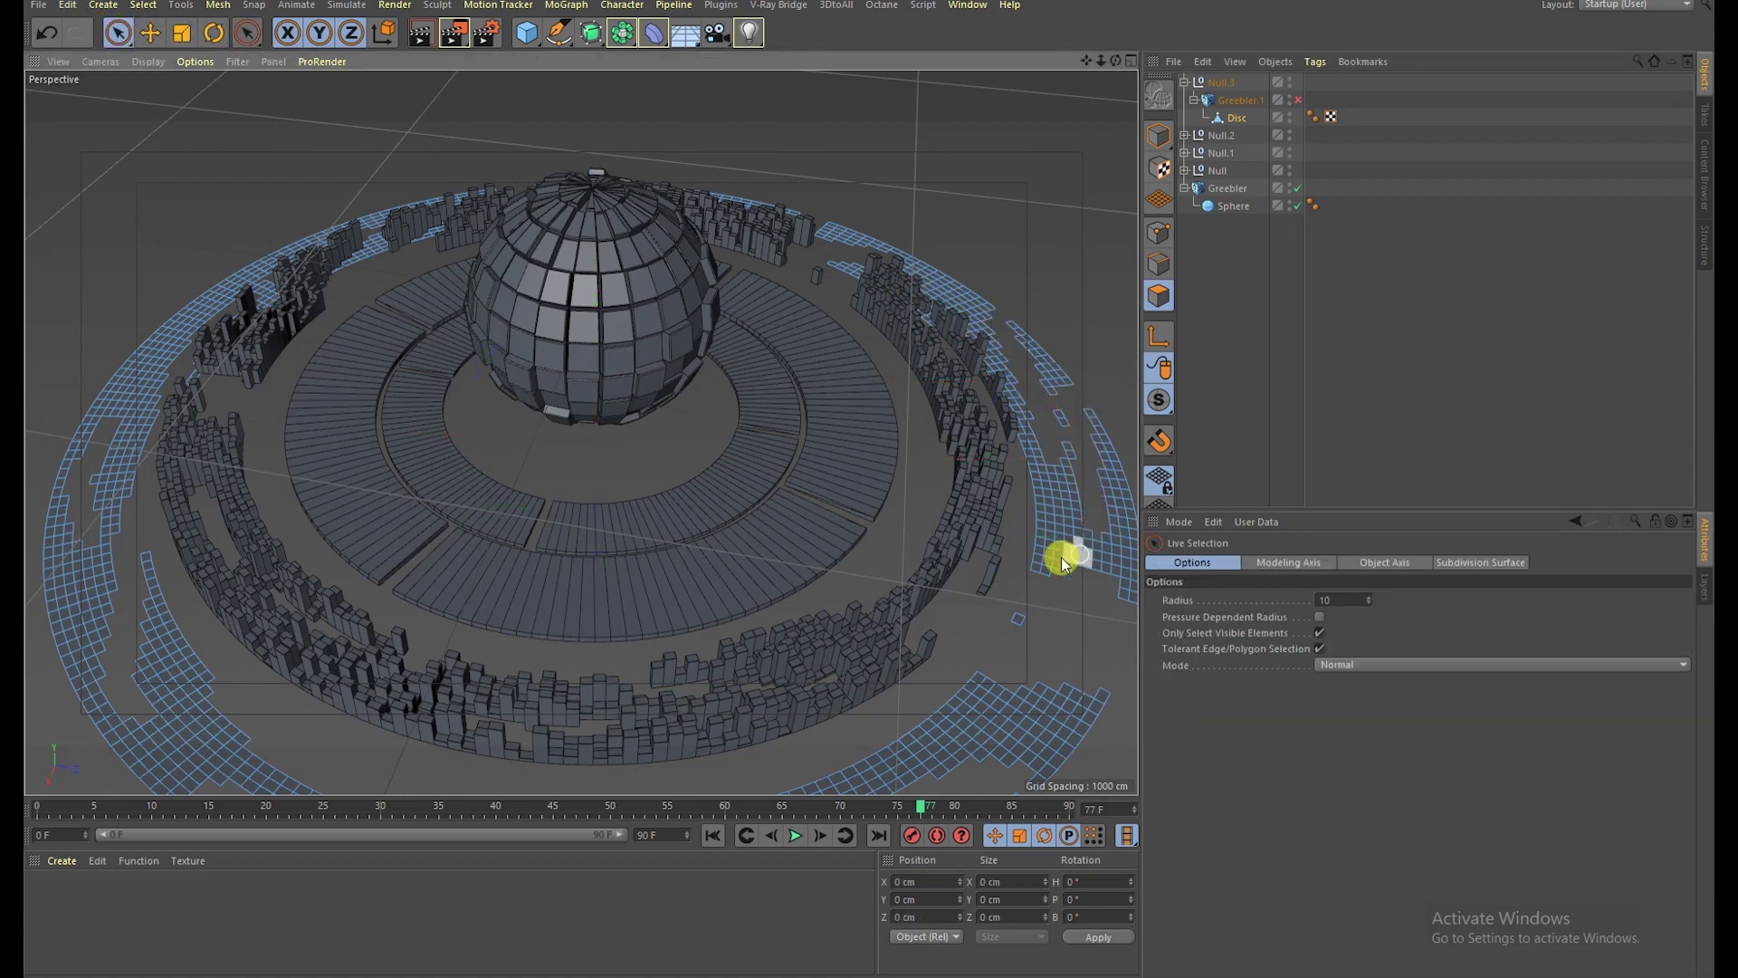
Step: Delete two more patches on the copy's left side and re-enable its Greebler
drag(128, 349, 232, 257)
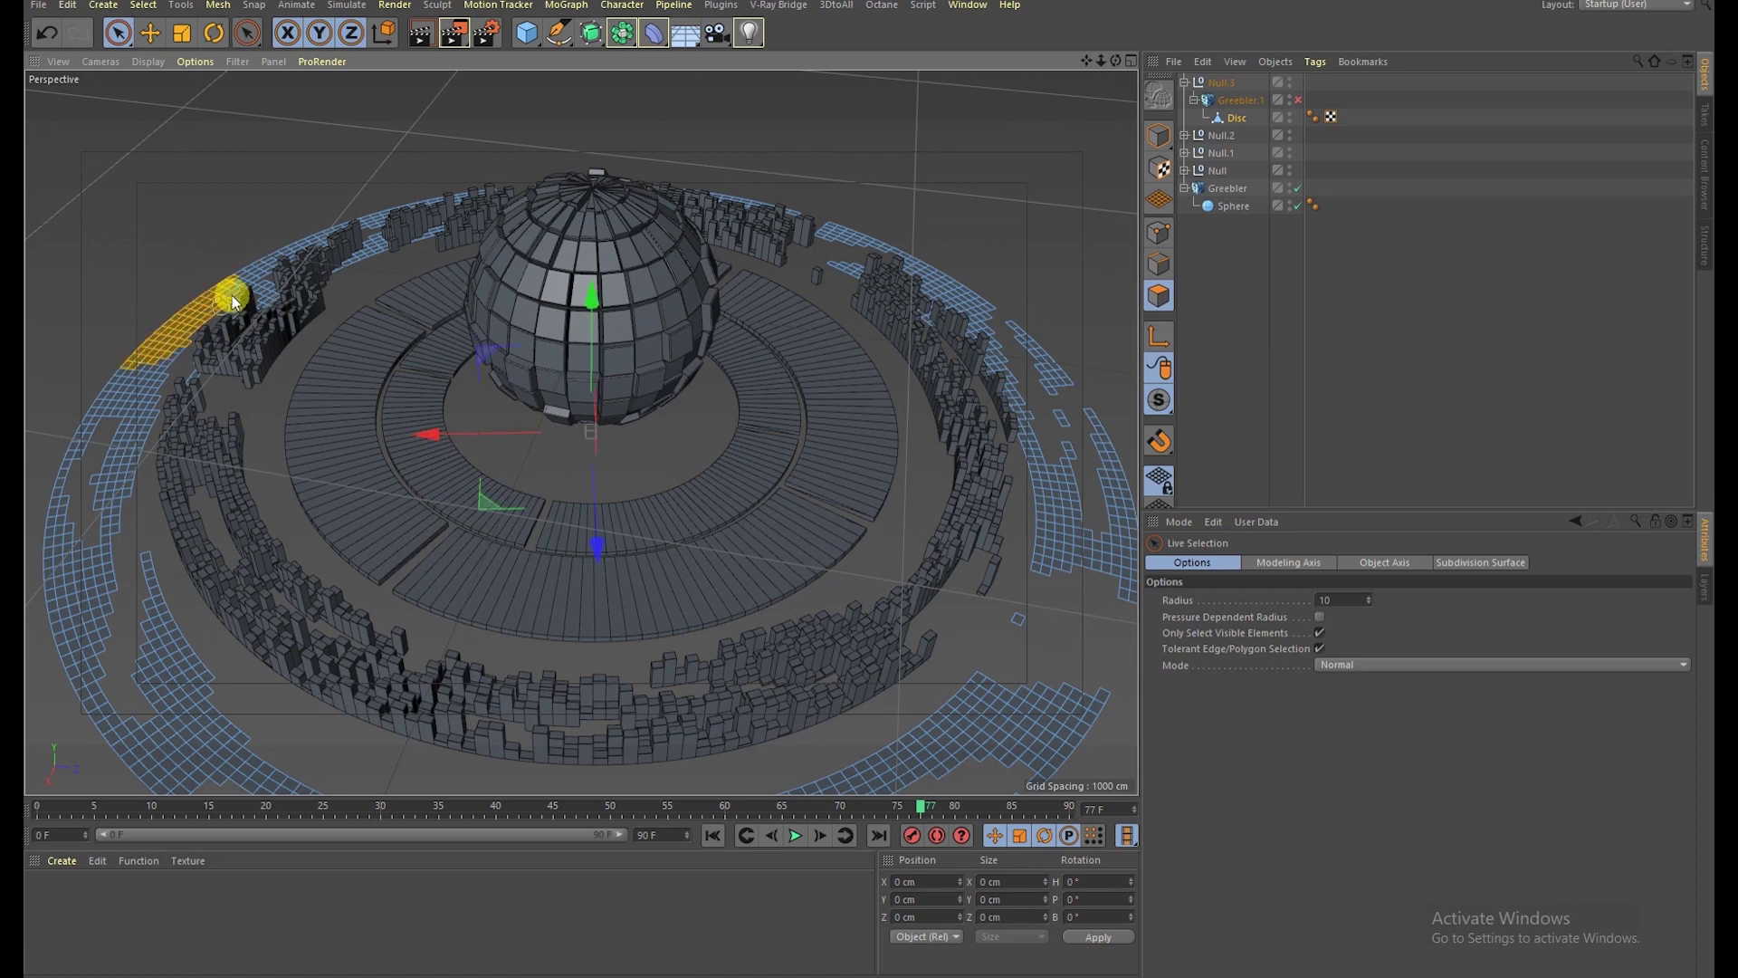
key(Delete)
drag(122, 466, 100, 579)
key(Delete)
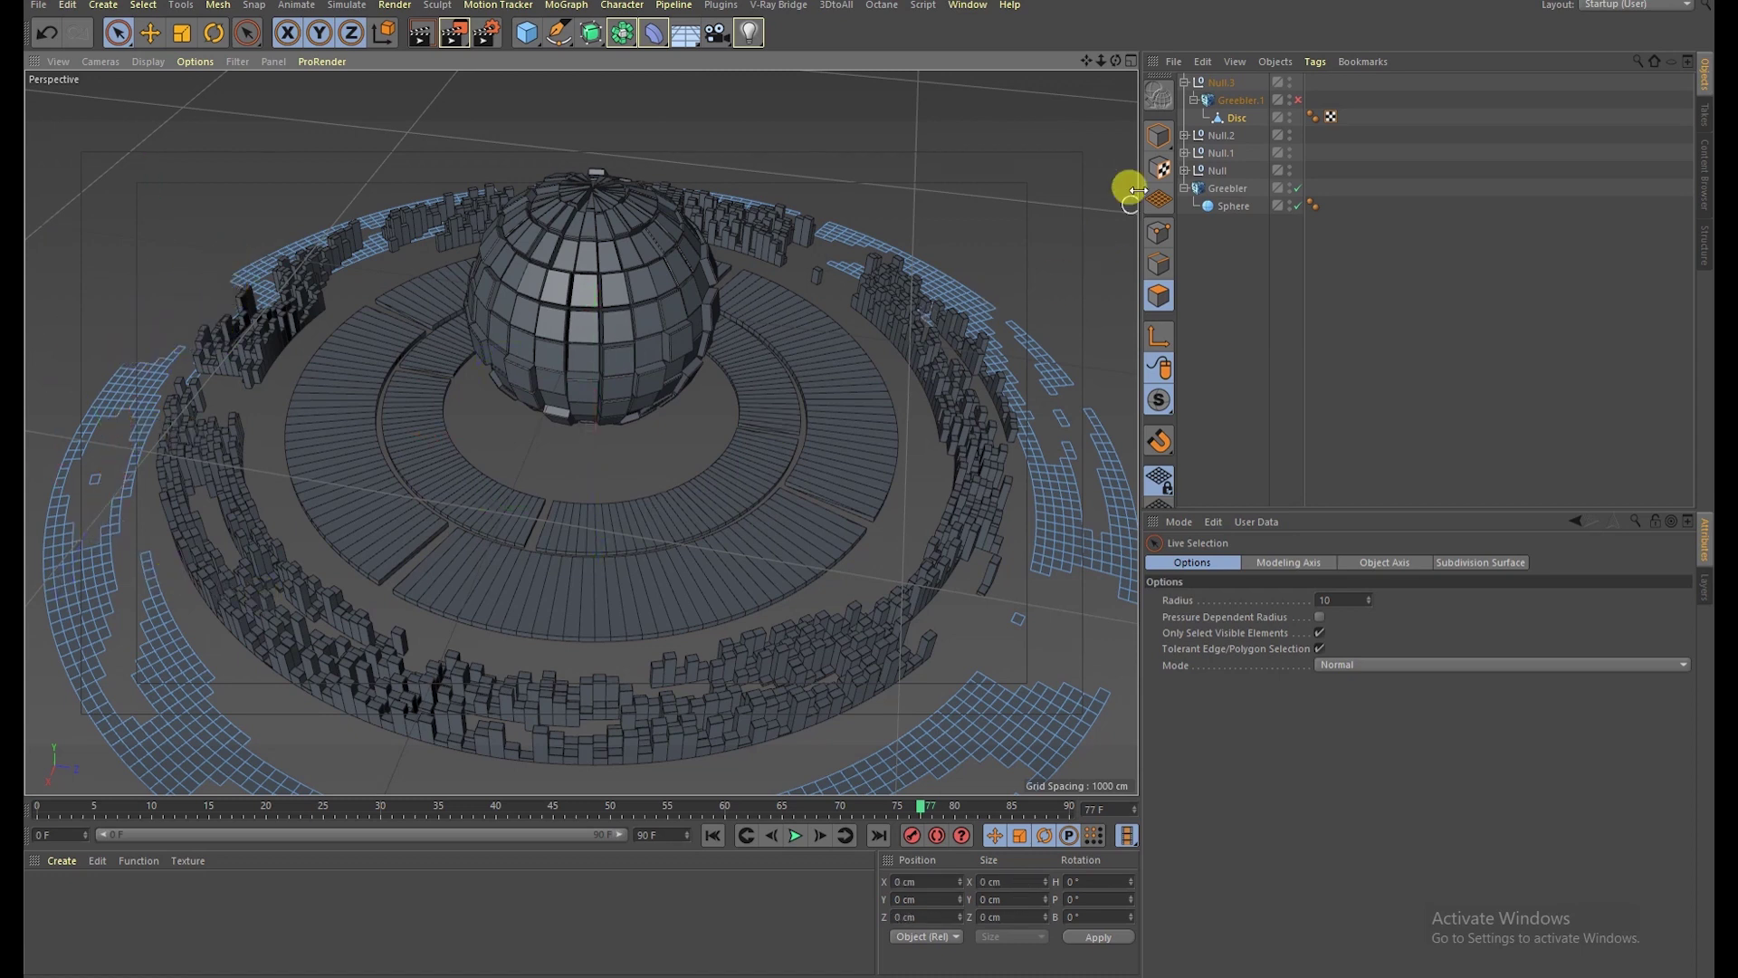
click(1298, 100)
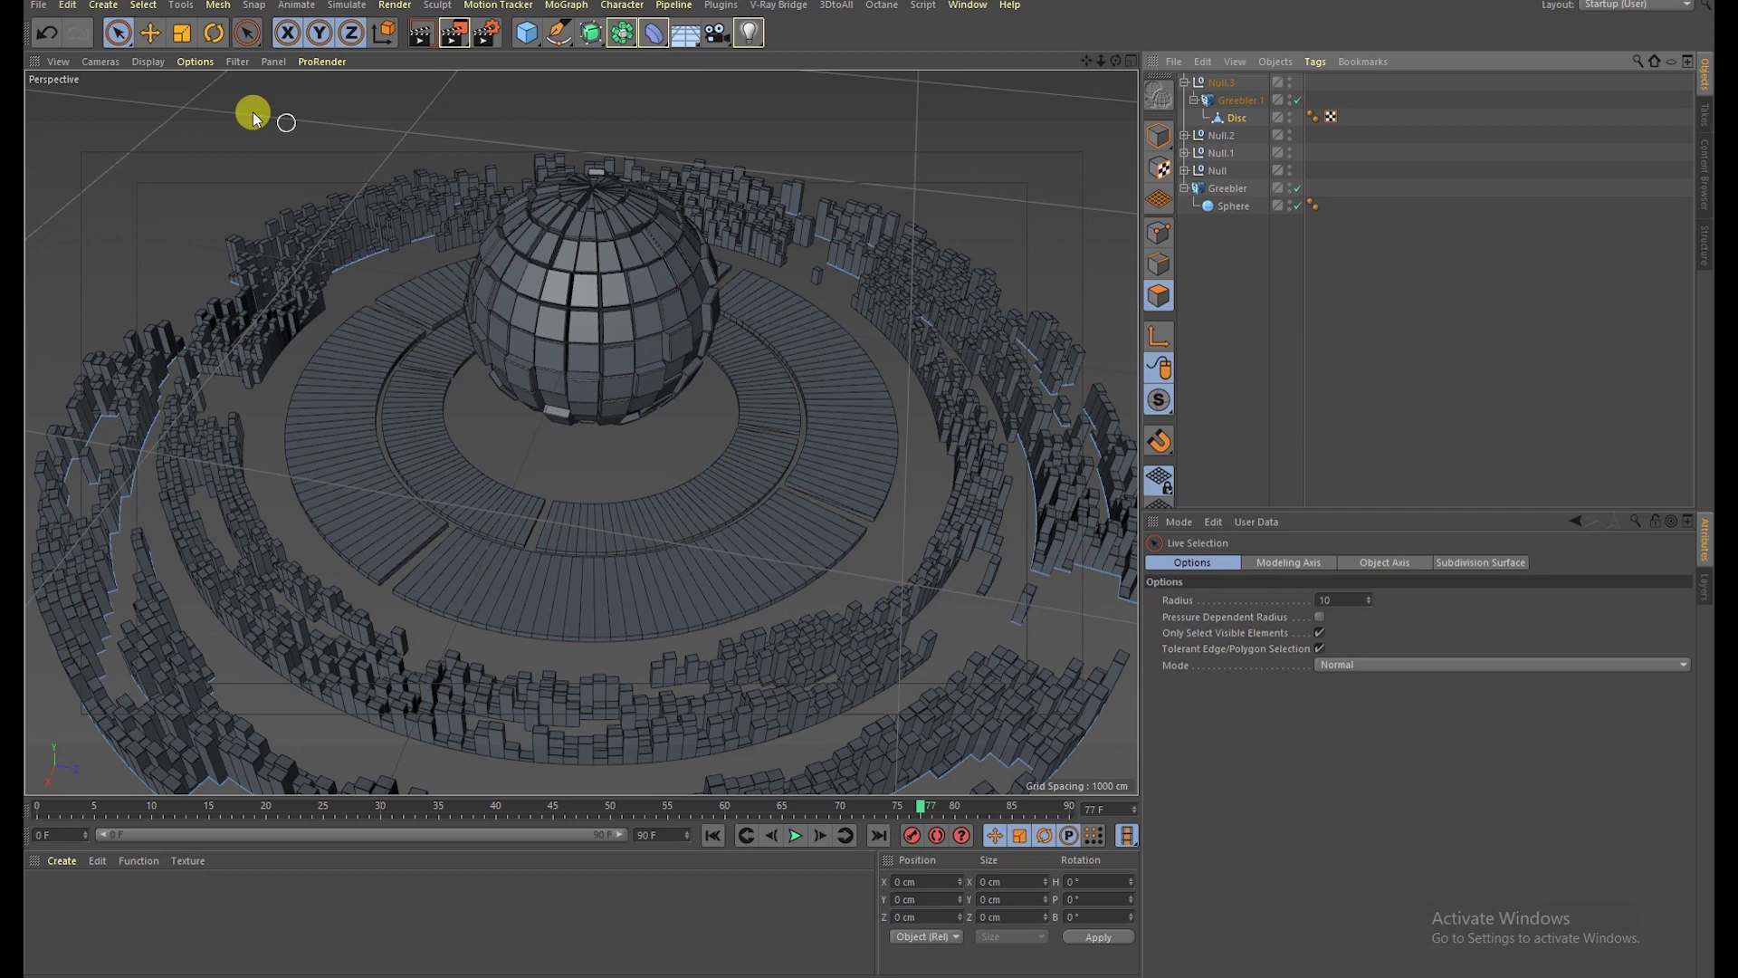
click(150, 32)
click(1358, 291)
mouse_move(807, 356)
alt+mouse_down()
mouse_move(675, 408)
mouse_move(589, 241)
mouse_move(589, 202)
mouse_move(682, 303)
mouse_move(648, 243)
mouse_move(652, 281)
alt+mouse_up()
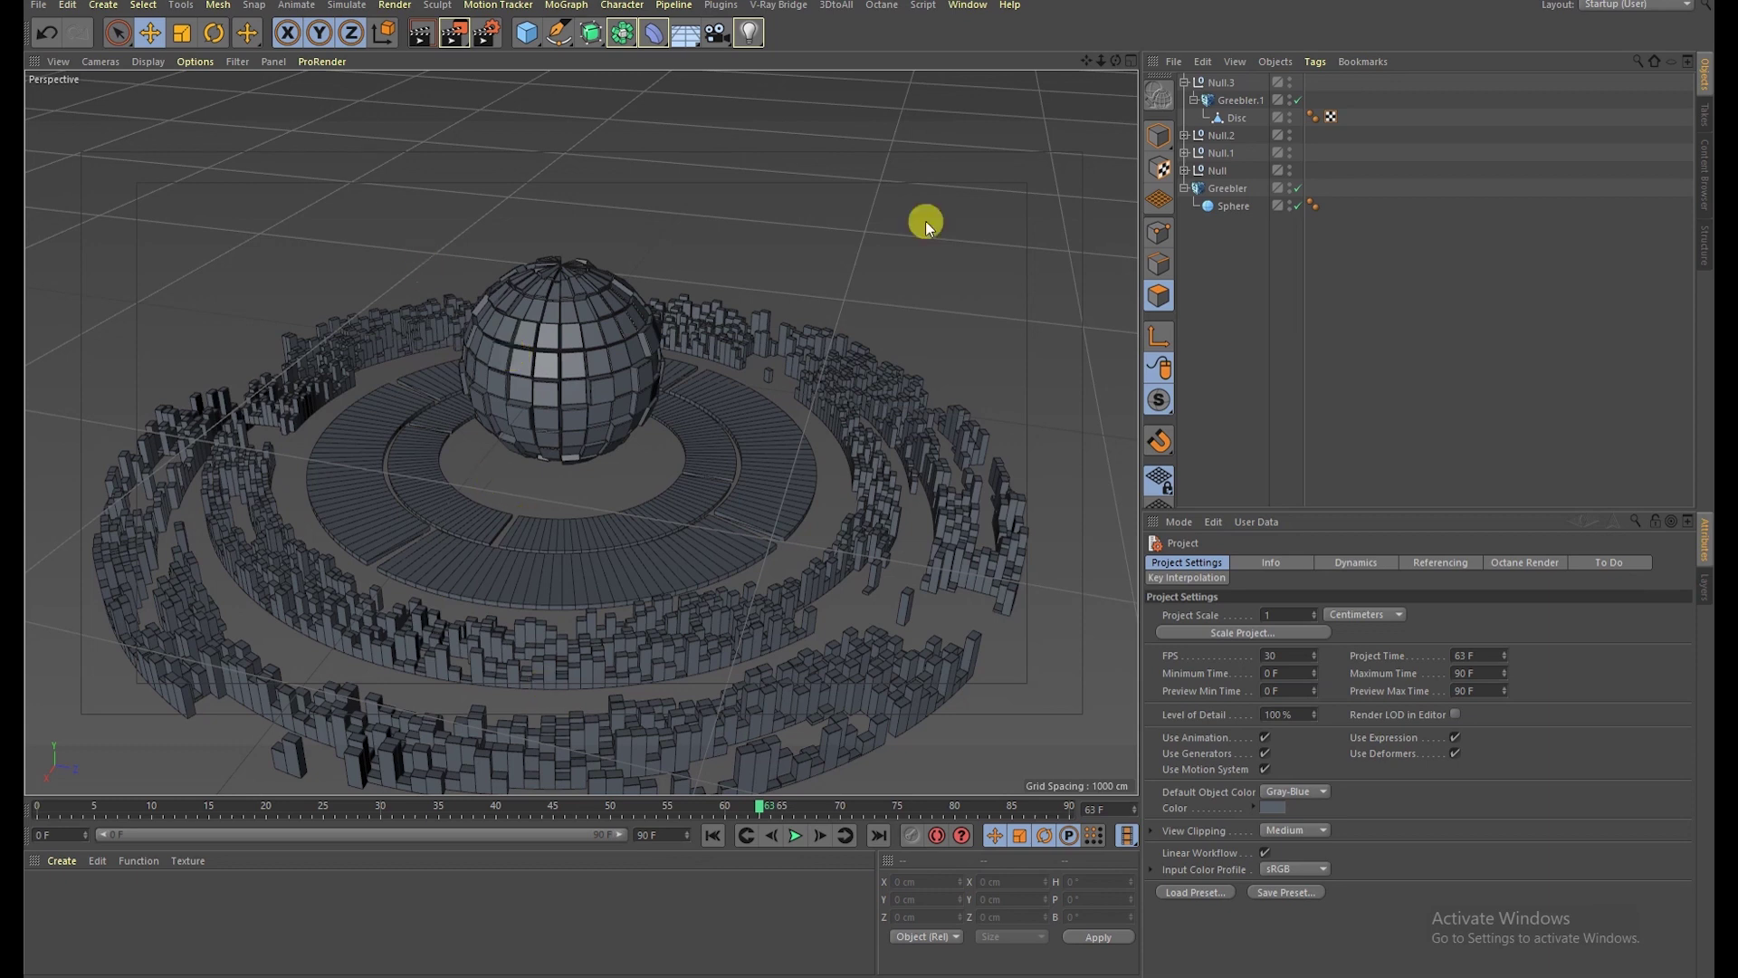
Step: Create a new standard material, Mat, and apply it to the Sphere
double_click(45, 899)
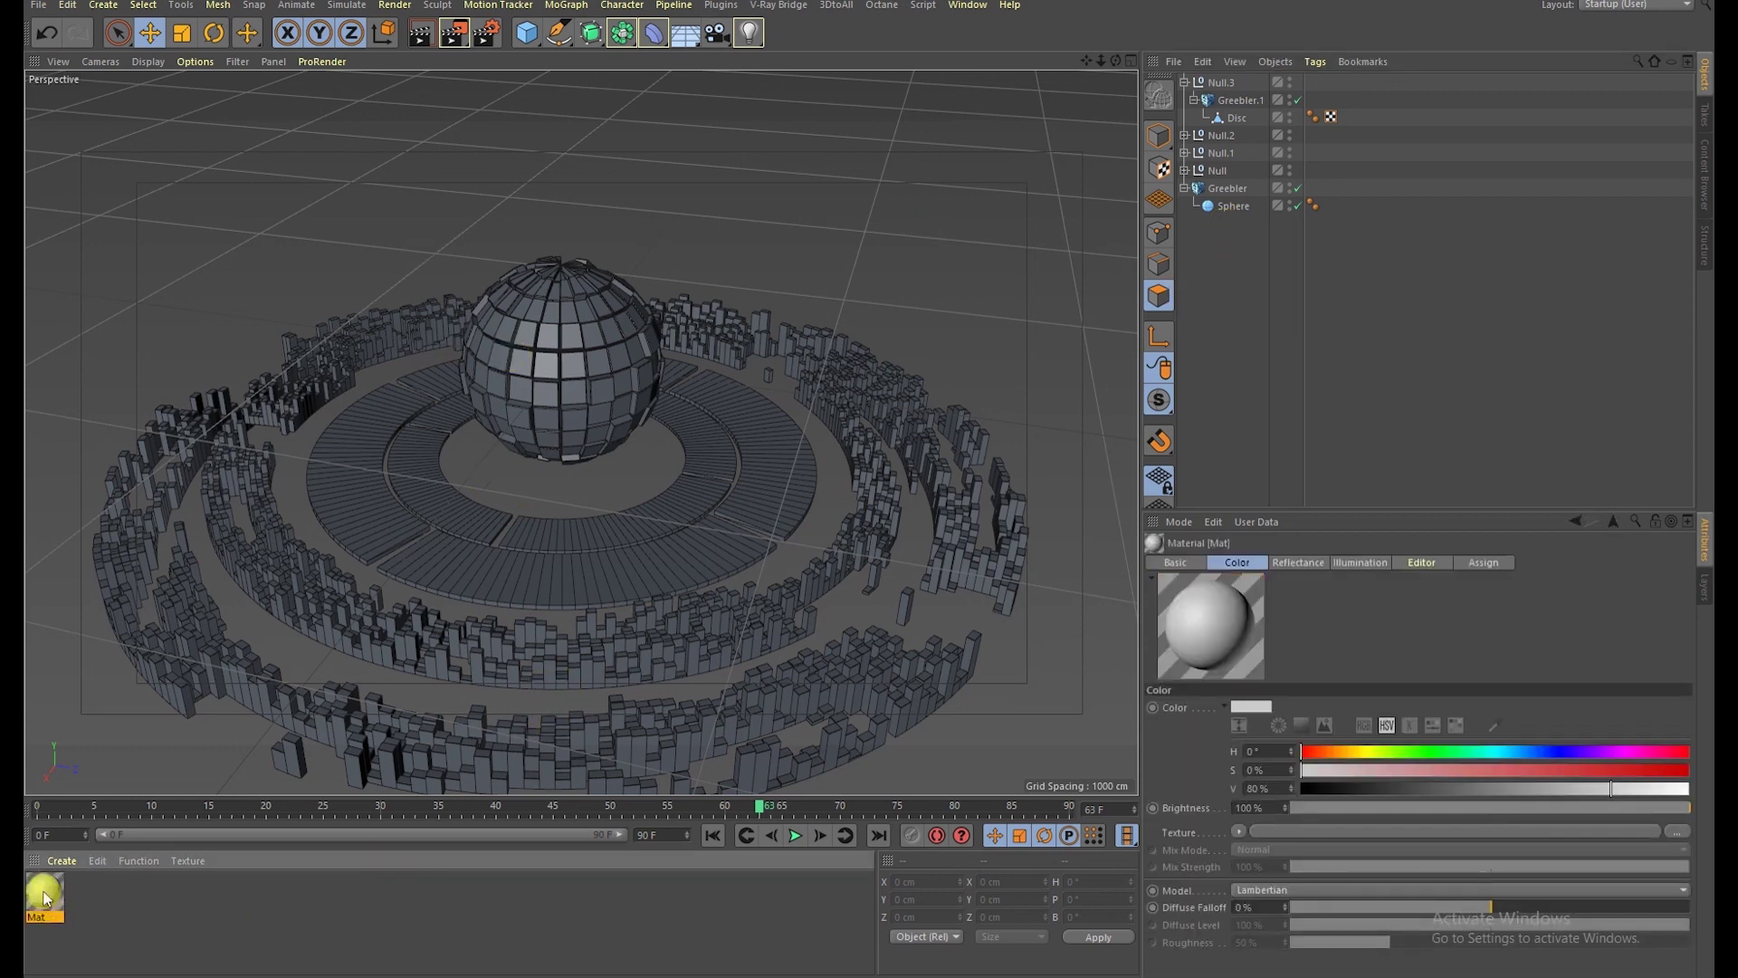
key(Delete)
click(61, 860)
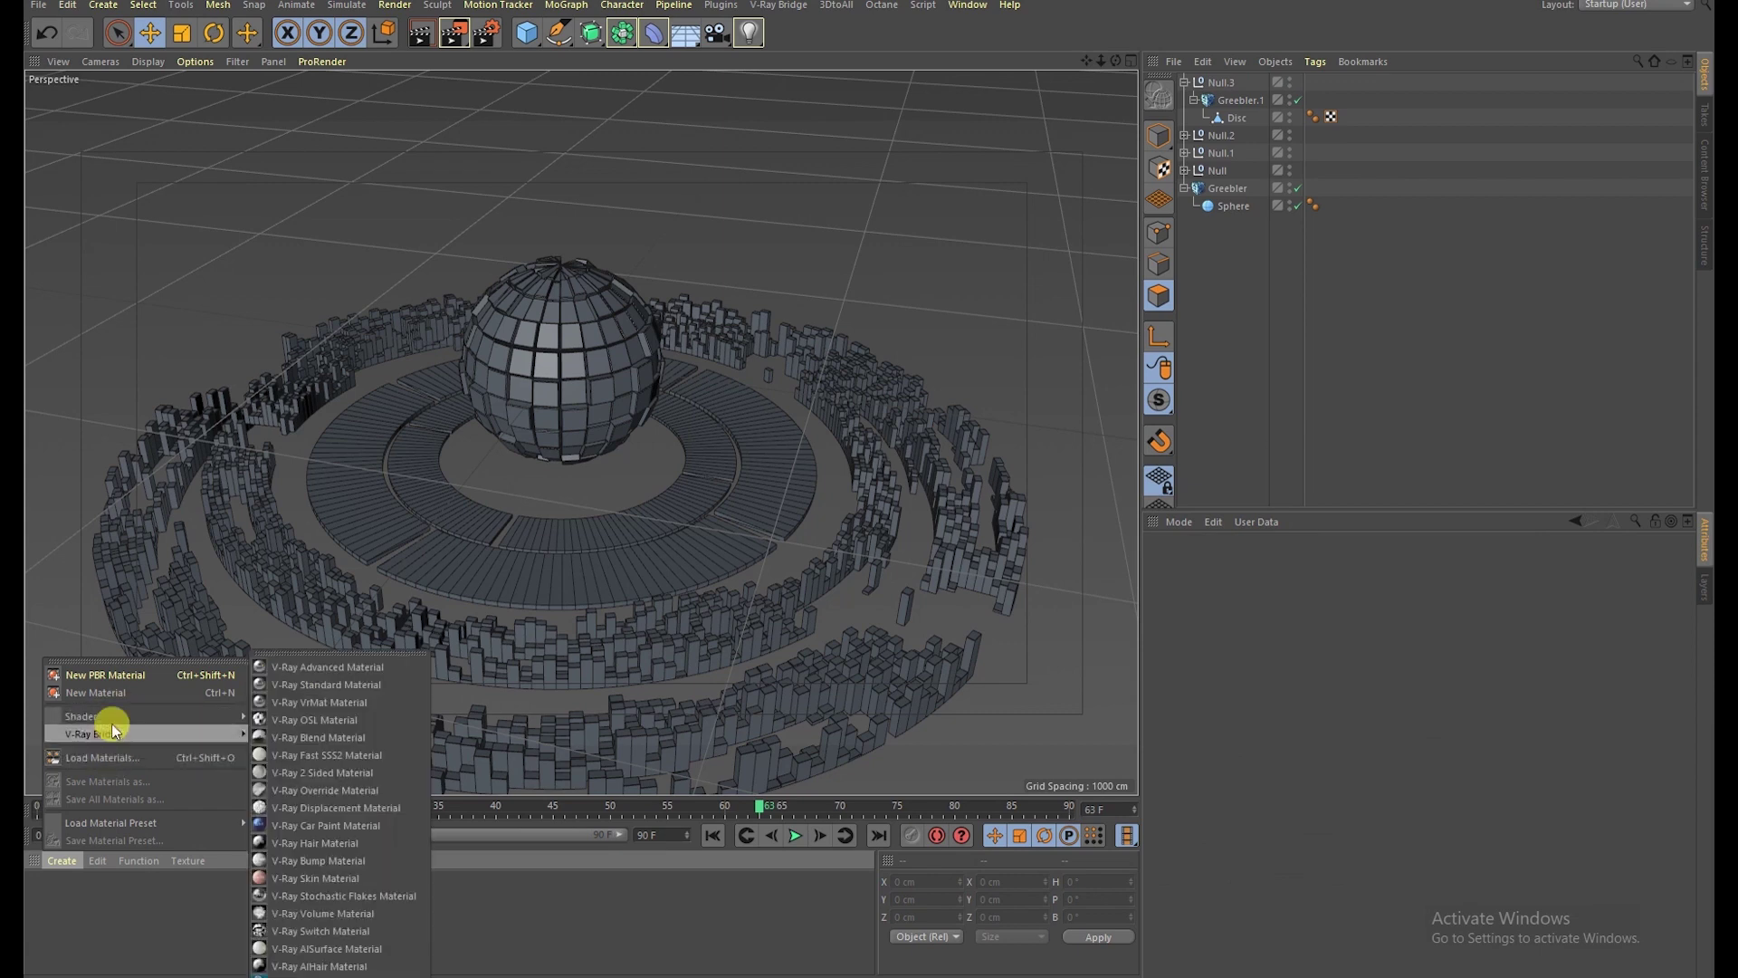
click(105, 693)
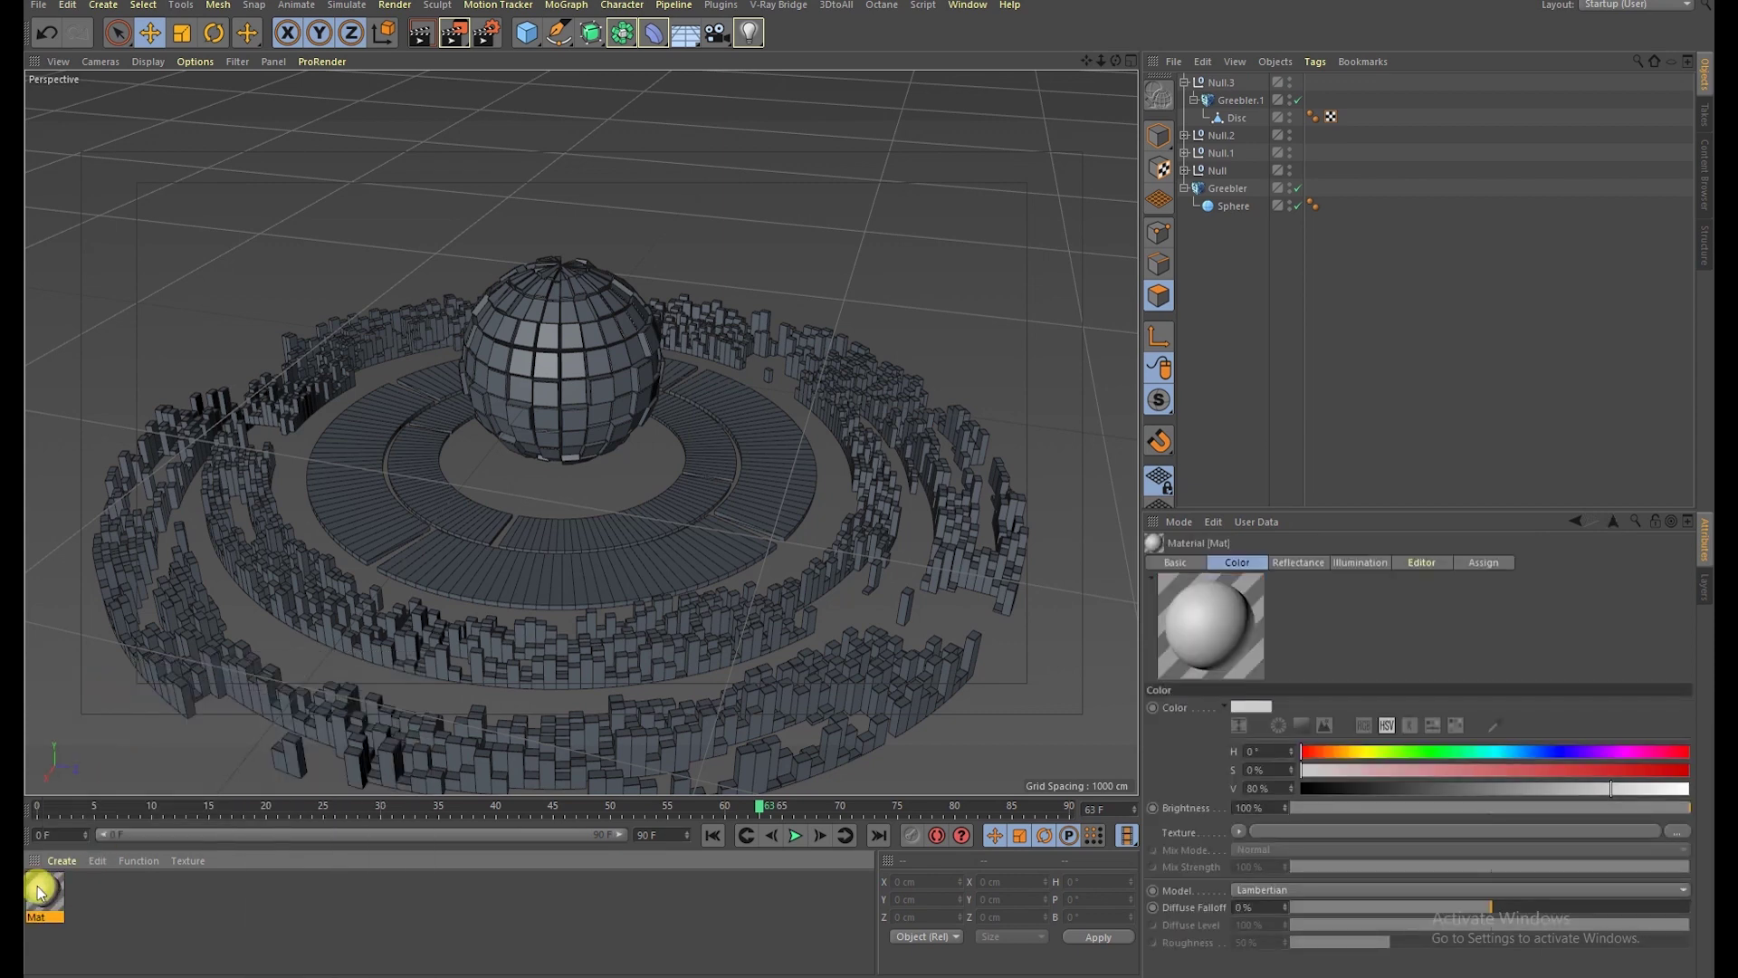
drag(41, 899, 1240, 123)
drag(1220, 204, 1222, 206)
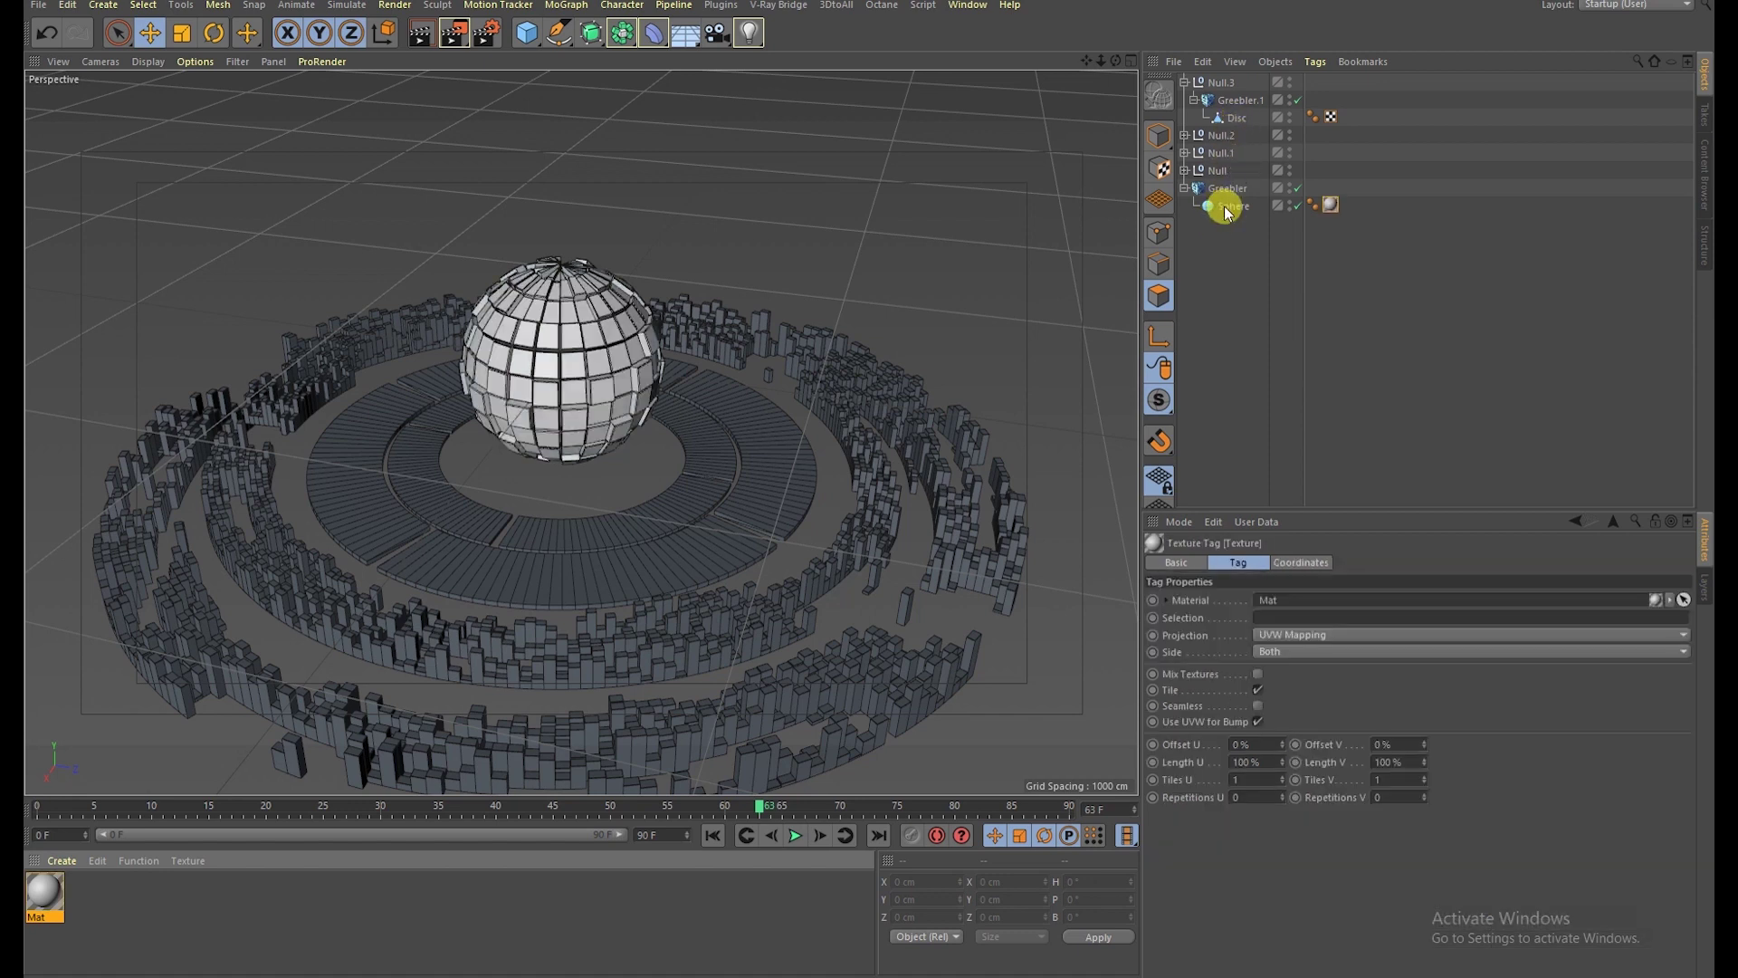
Step: Set Mat's colour to blue: H 211°, S 96%, V 88%
double_click(38, 893)
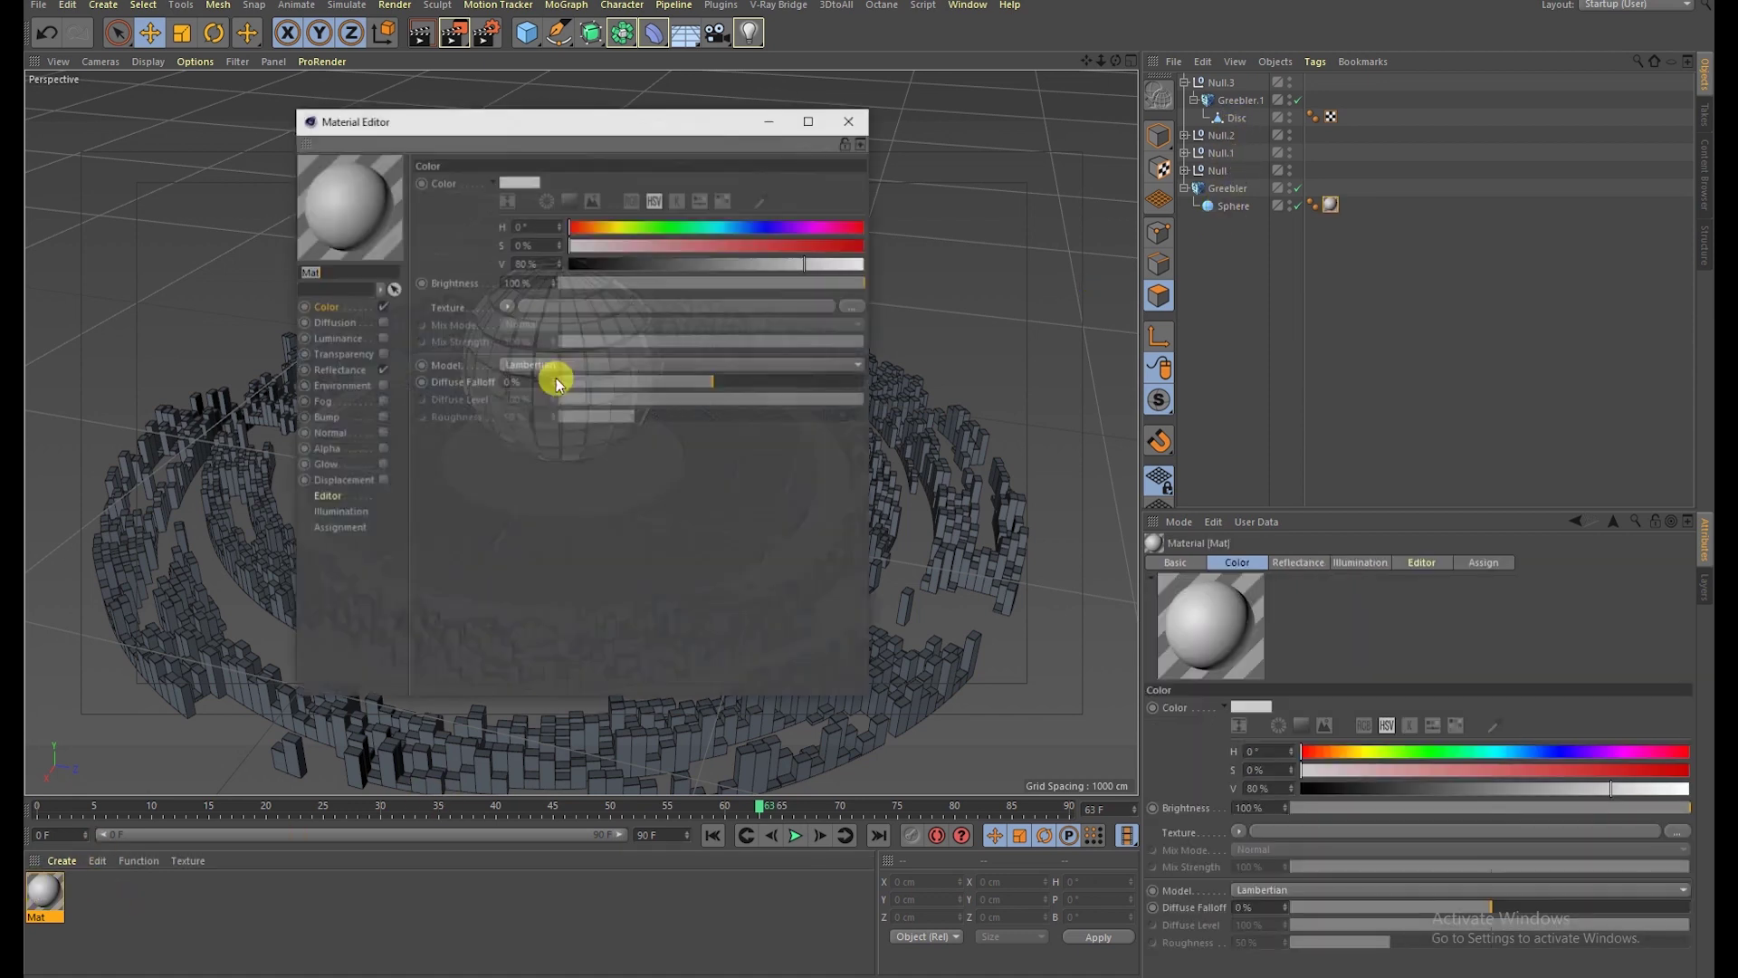
drag(560, 138, 1085, 229)
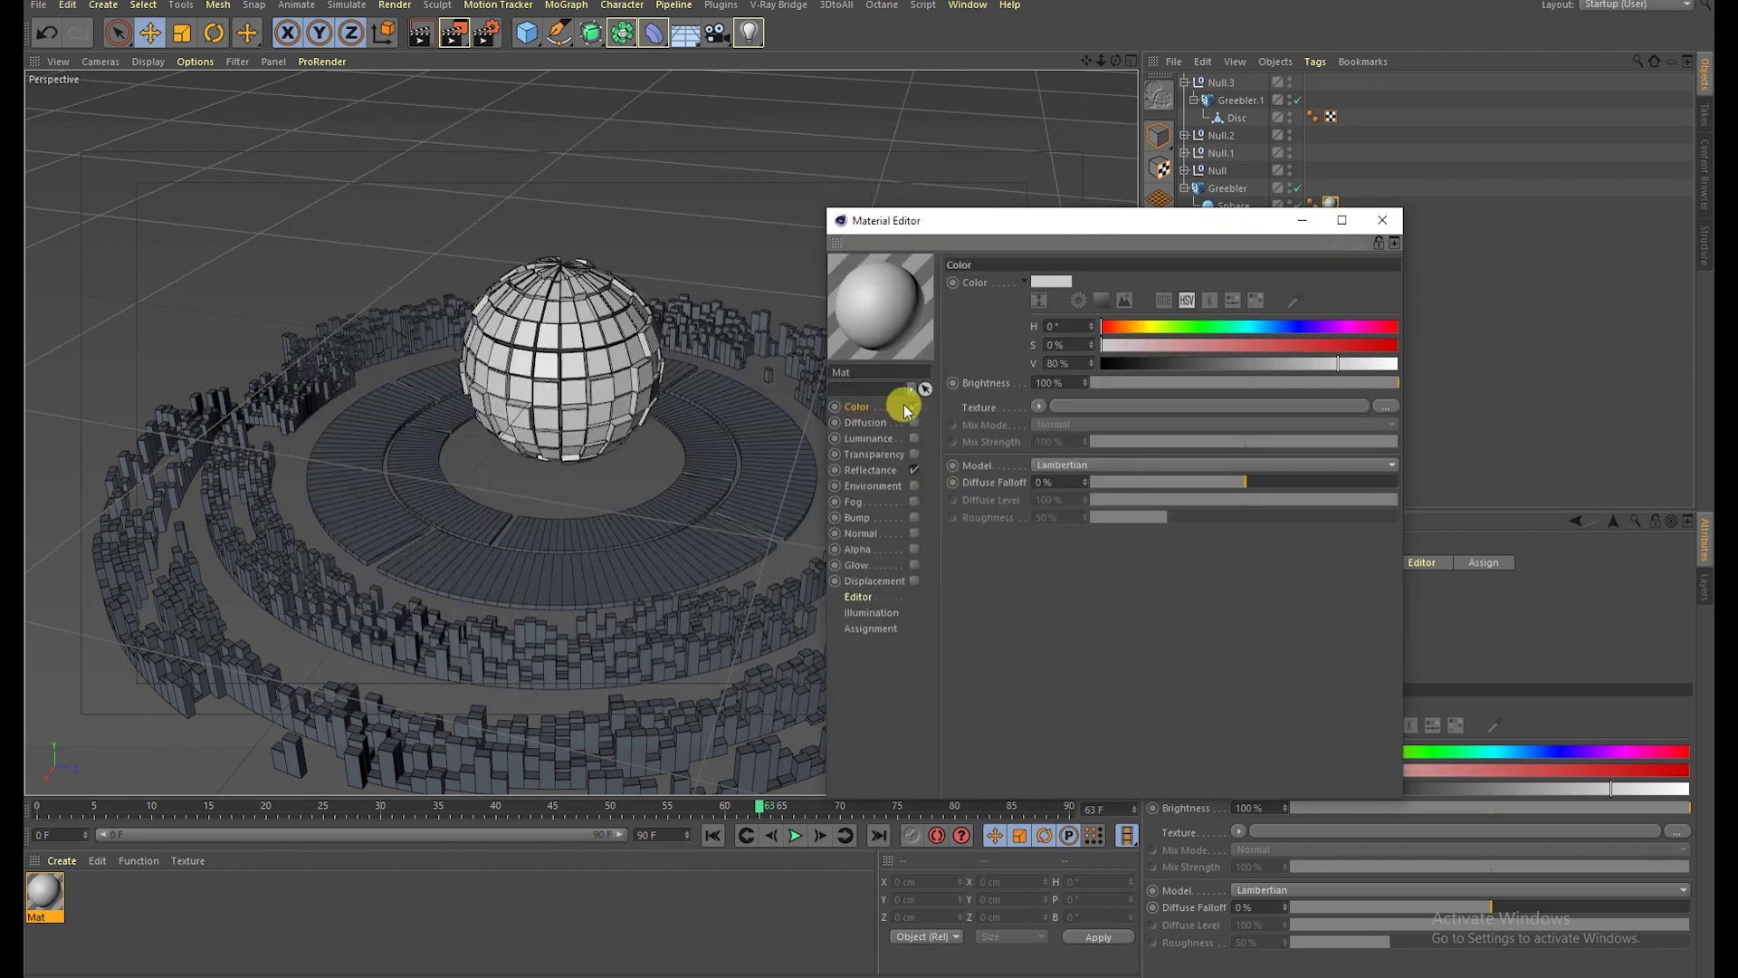
click(1057, 282)
click(990, 254)
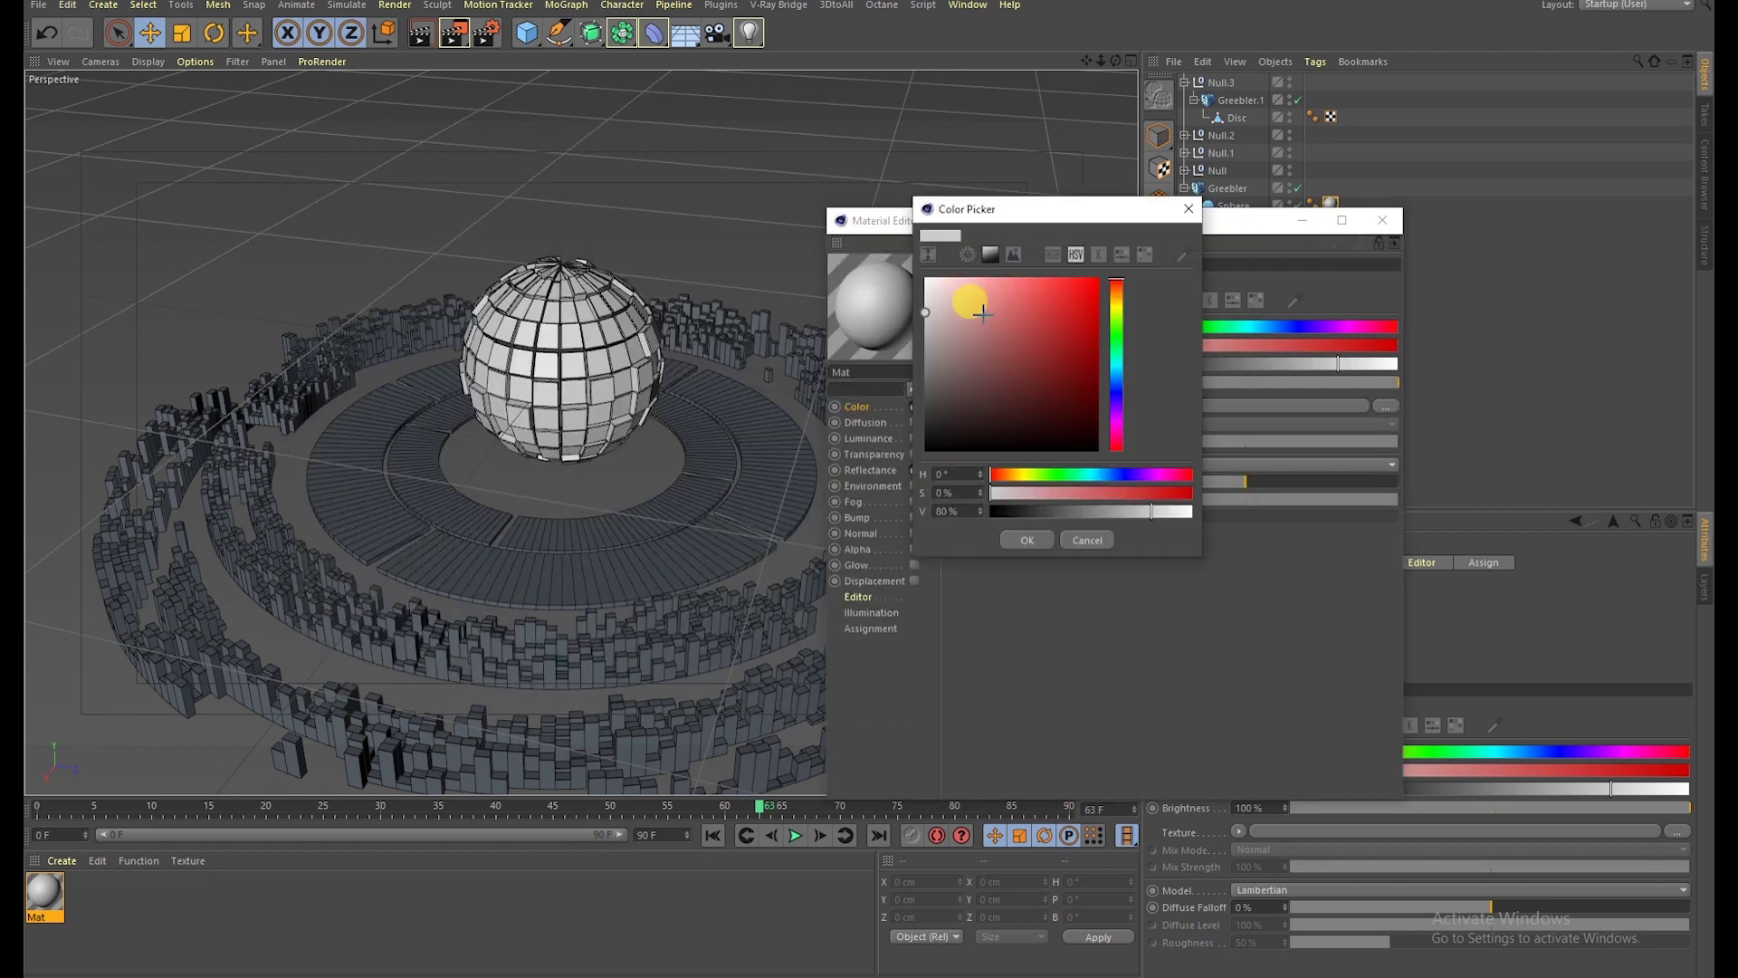
drag(1112, 395, 1117, 383)
drag(1039, 317, 1091, 298)
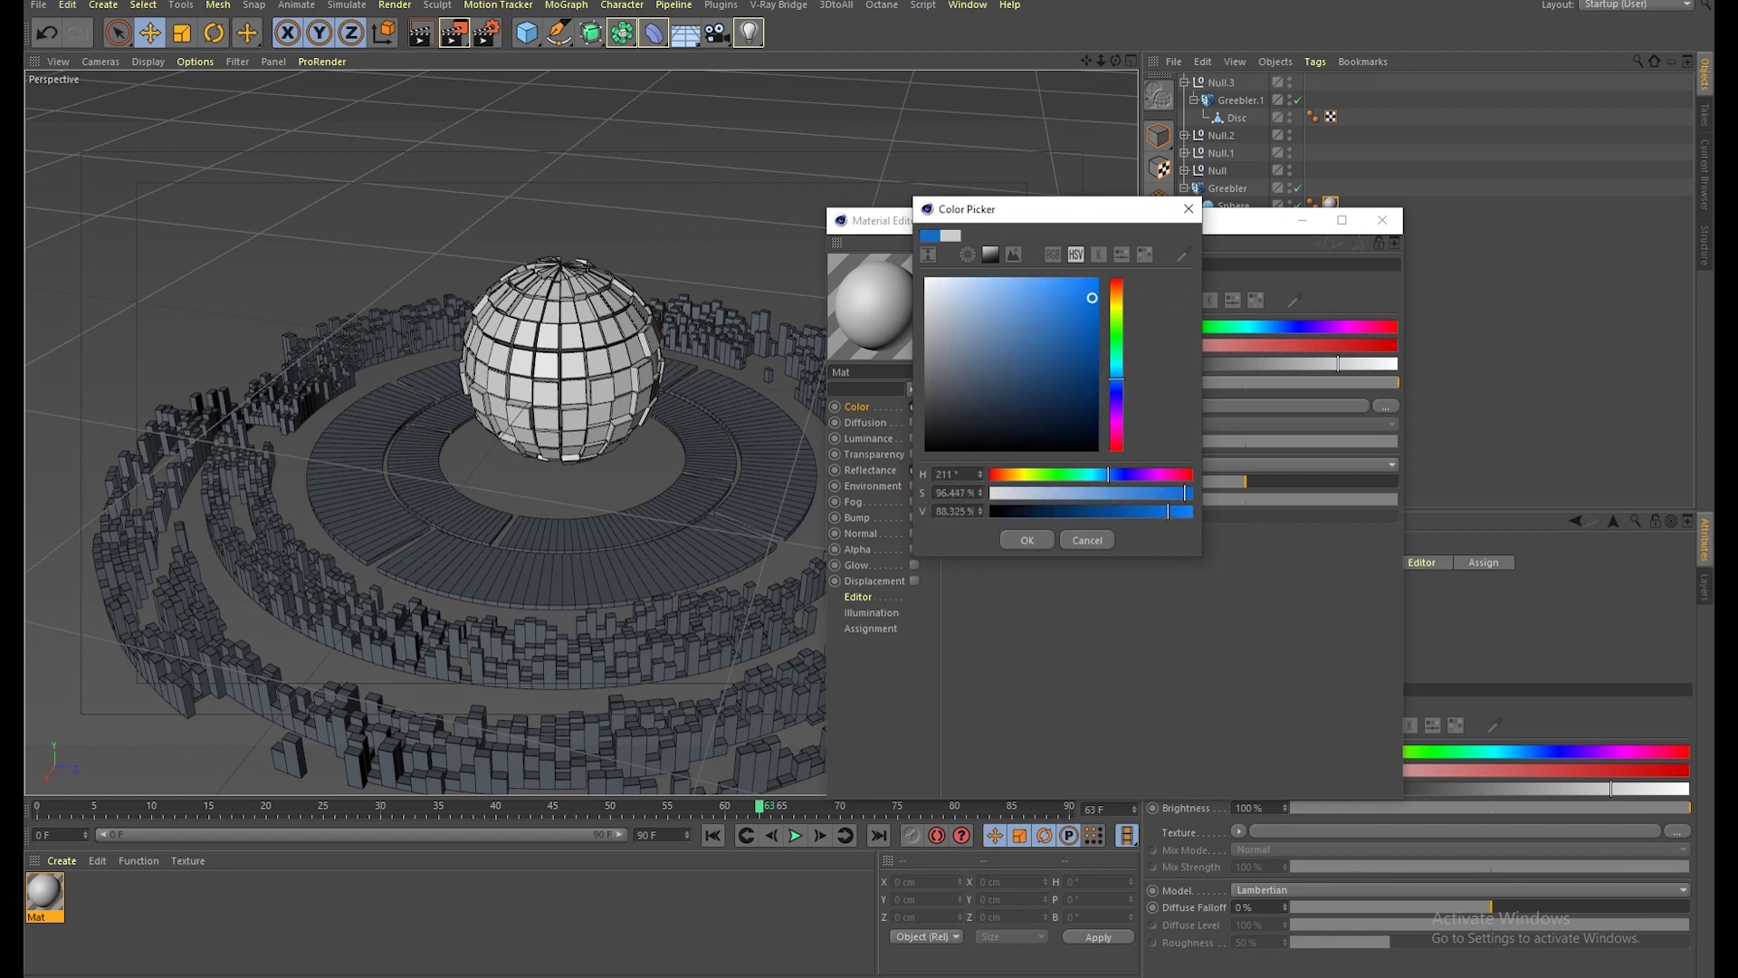
click(1027, 539)
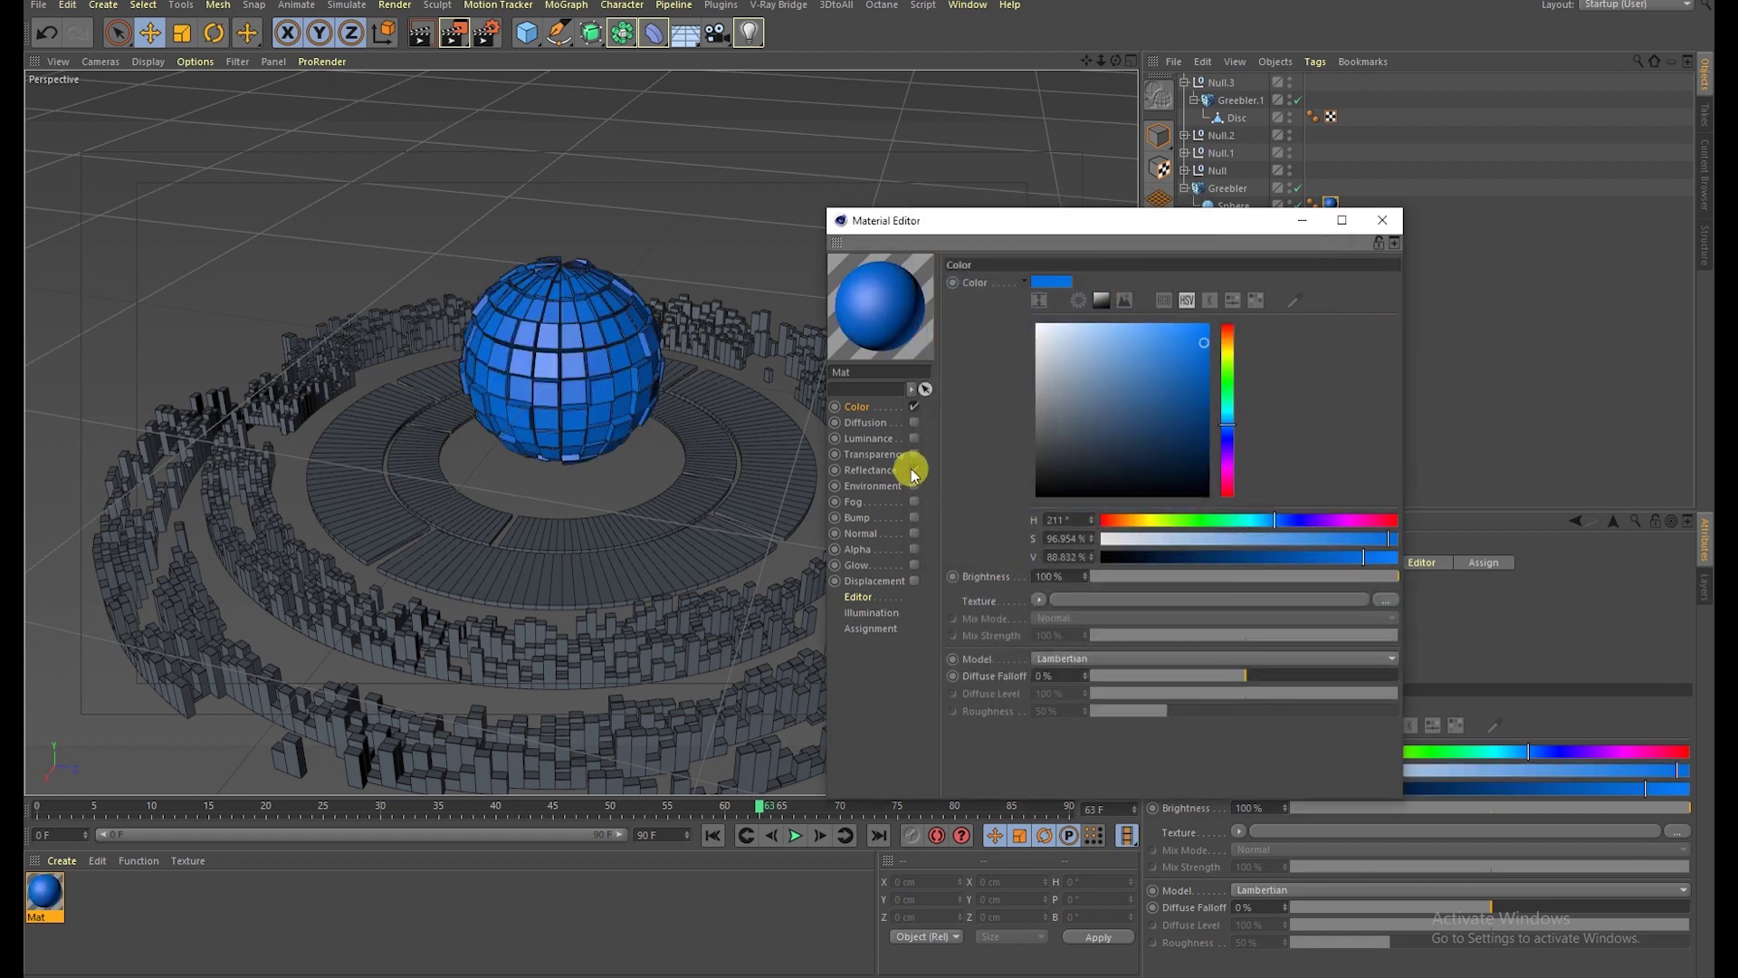
click(883, 472)
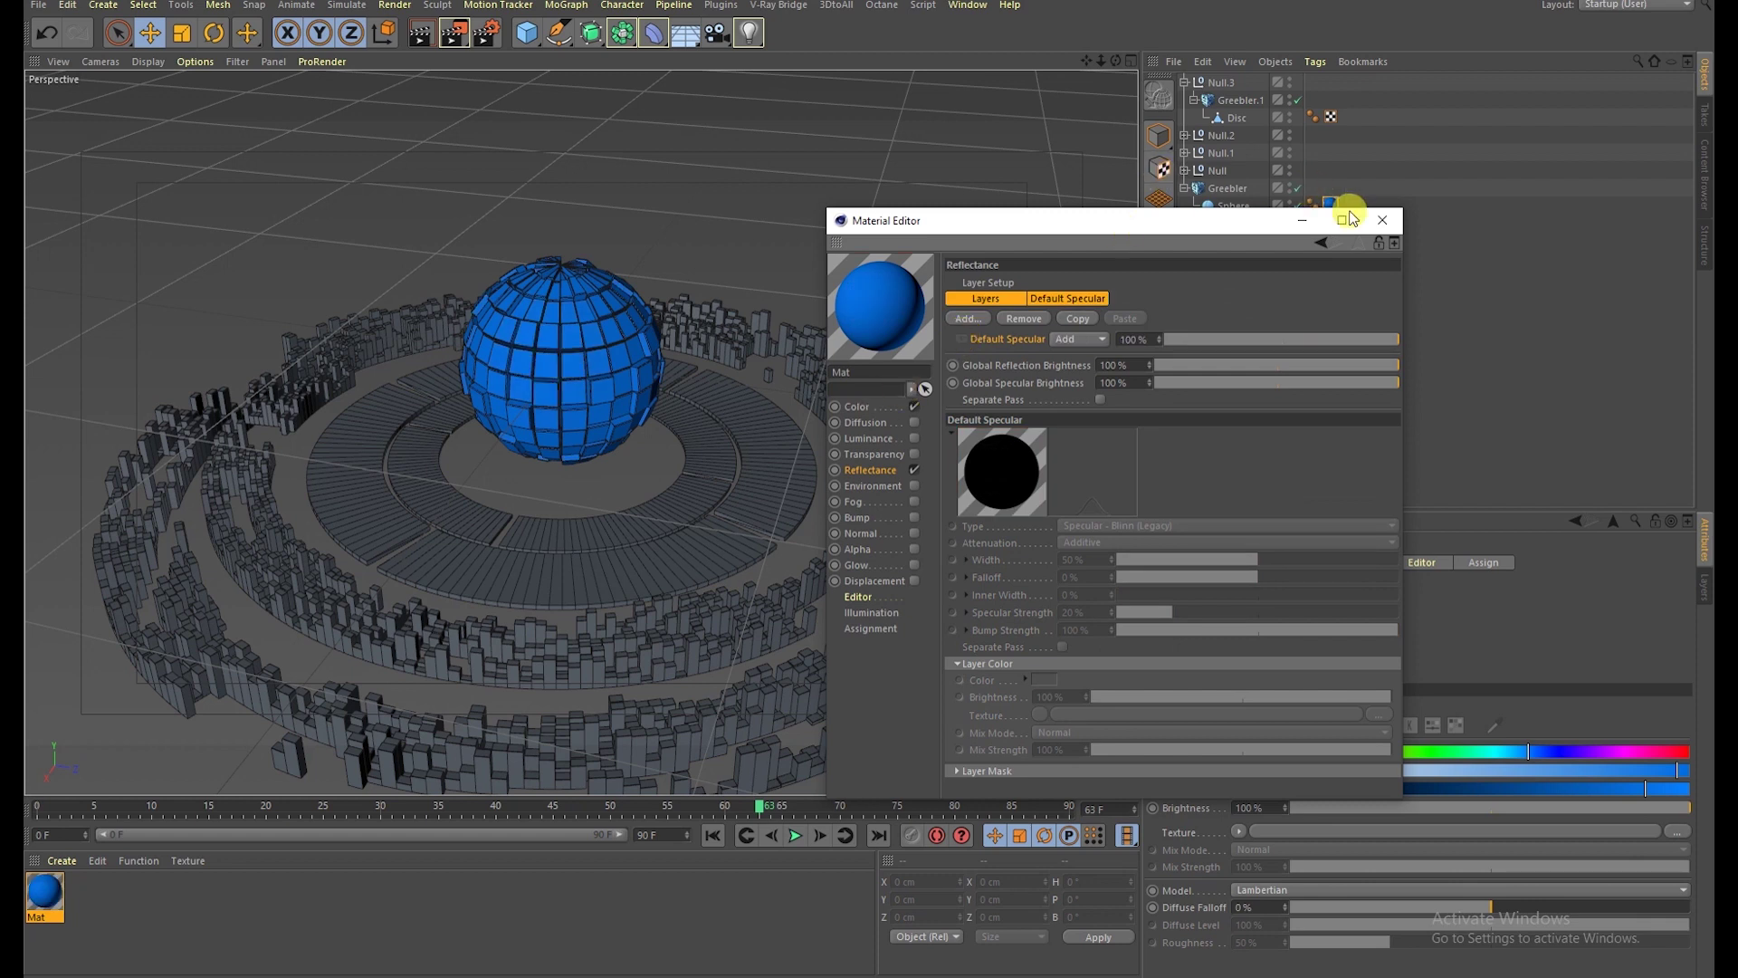
click(1380, 220)
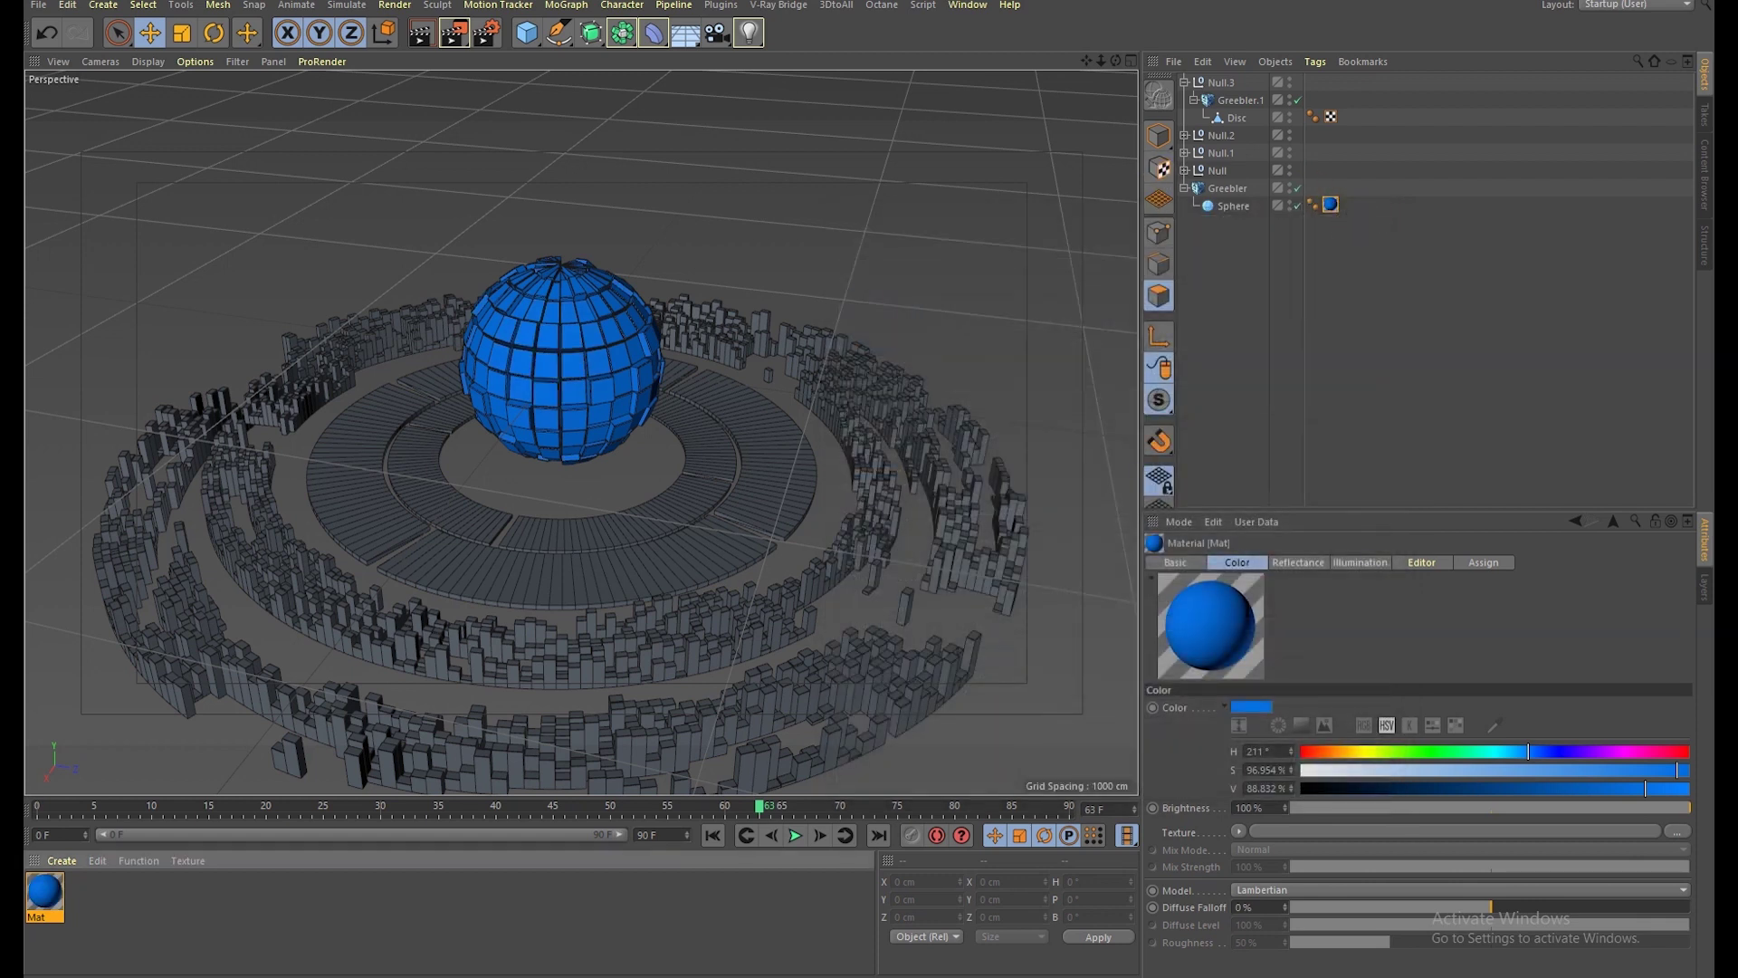
Step: Duplicate the blue material as Mat.1 and apply it to the rings around the sphere
key(ctrl+c)
key(ctrl+v)
drag(77, 898, 449, 509)
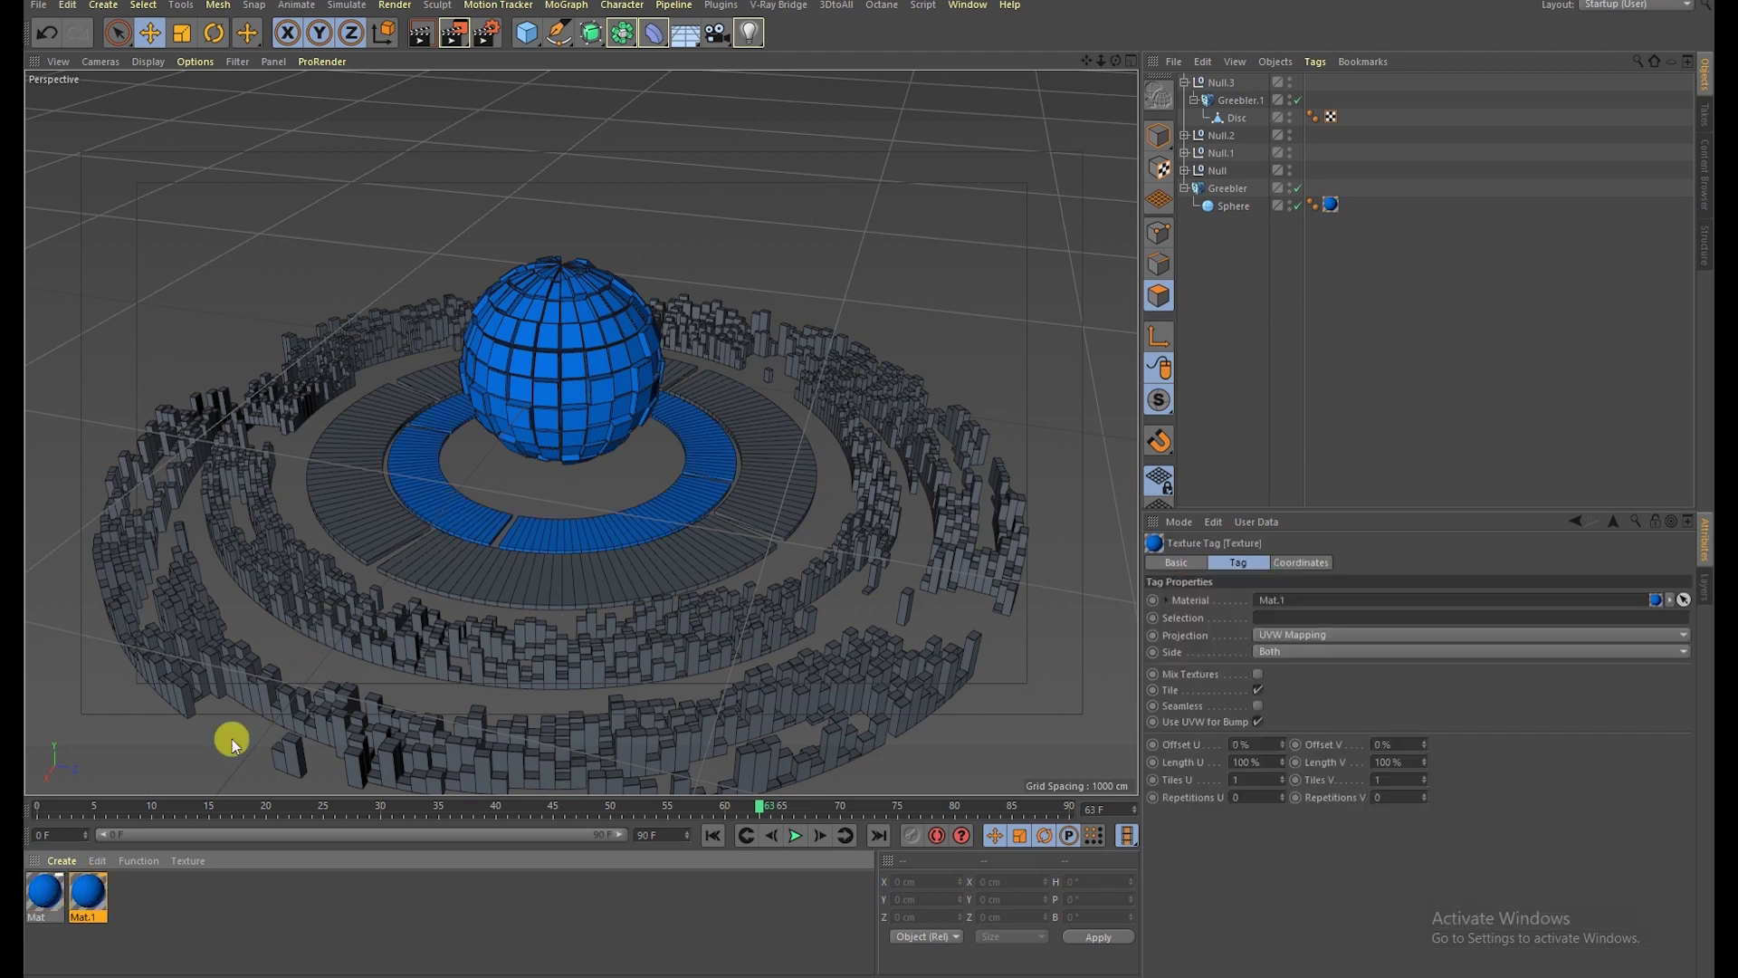
drag(97, 899, 390, 590)
Step: Make Mat.1 a bright red with reflectance off, then preview the render
double_click(114, 896)
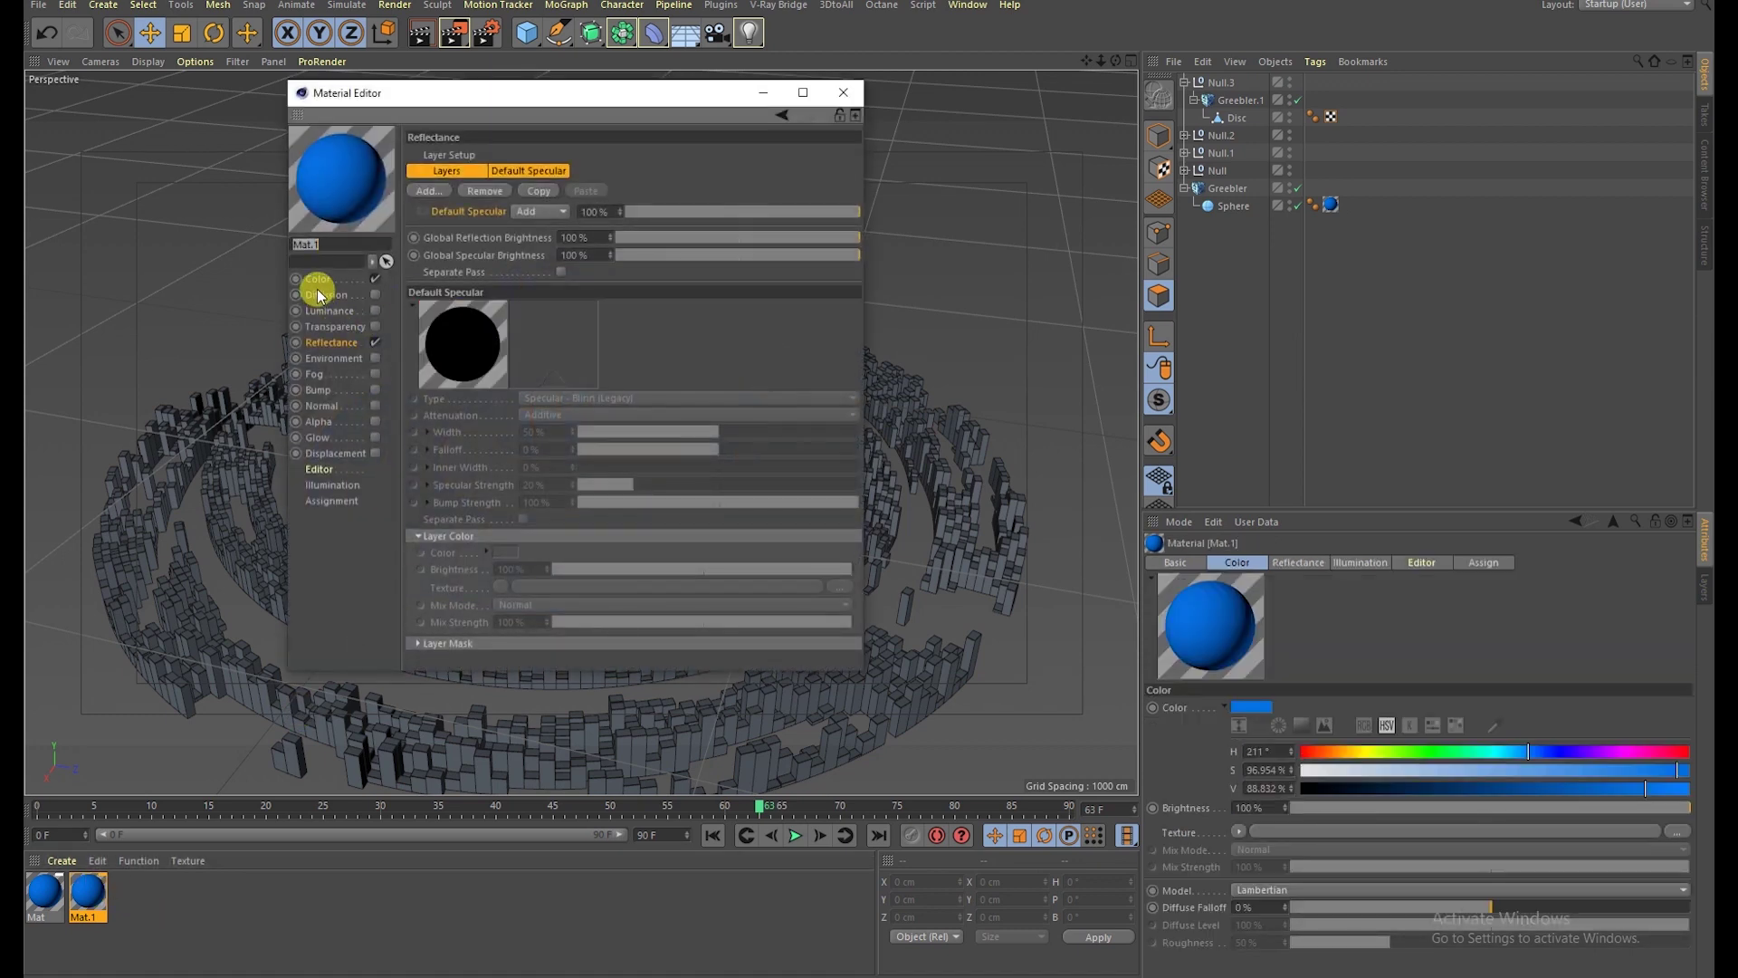
click(320, 281)
click(375, 342)
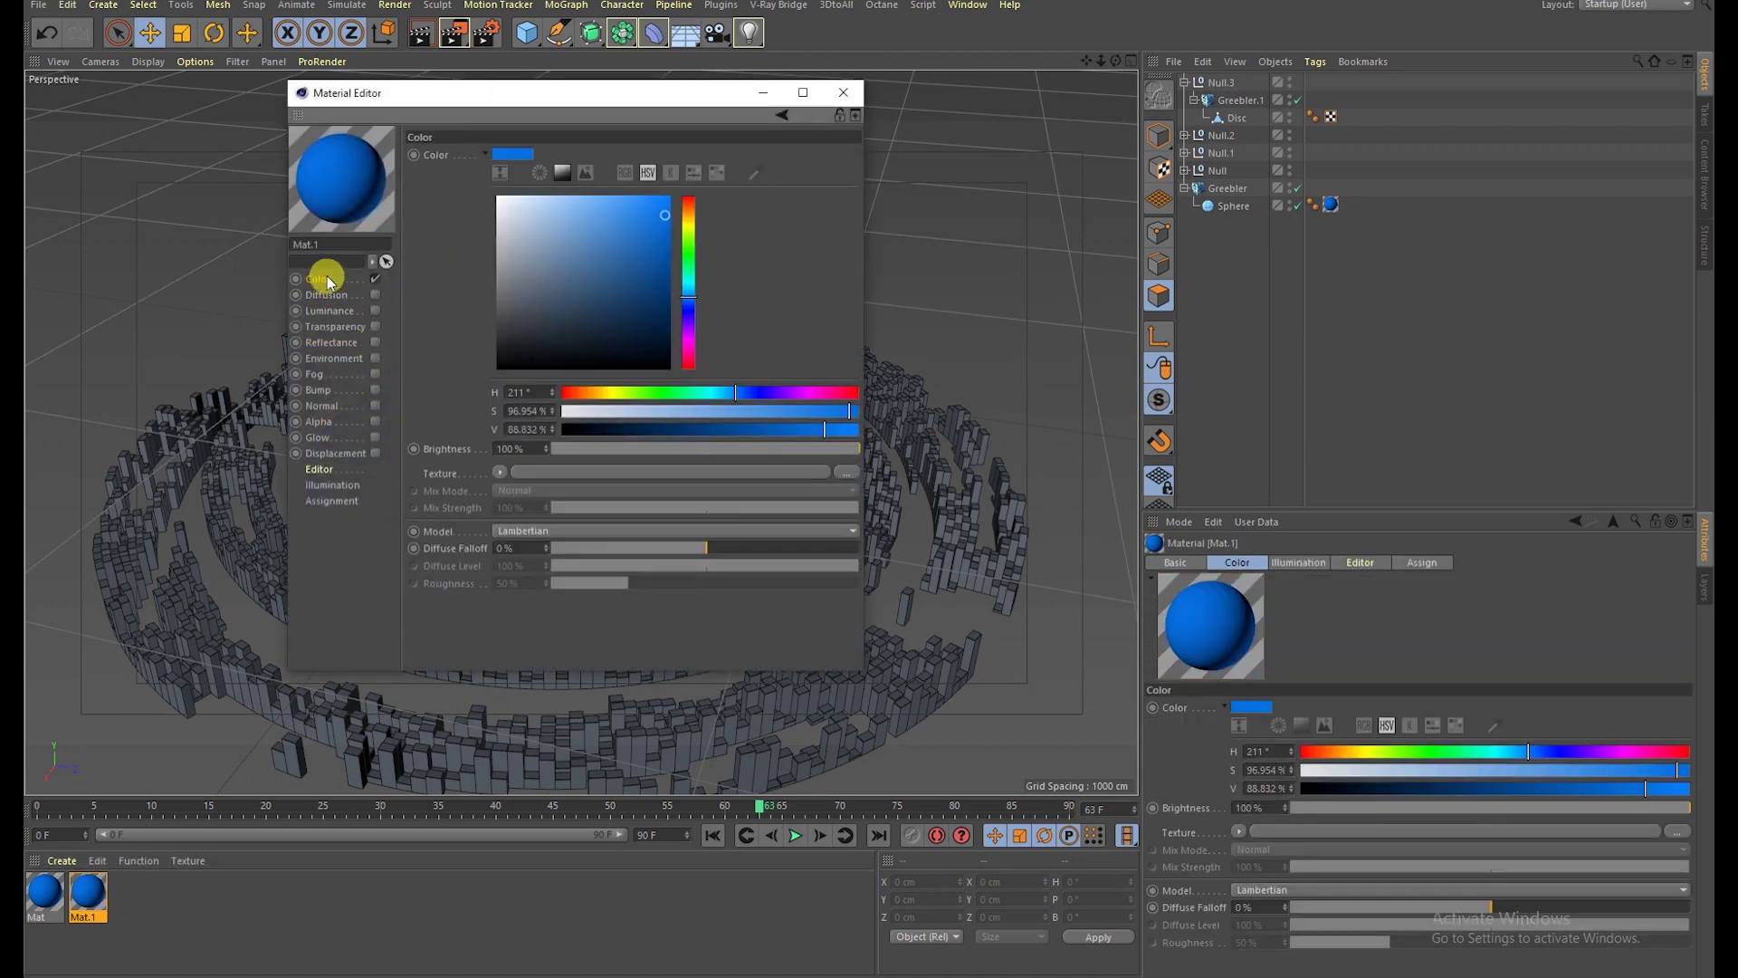
drag(689, 267, 689, 198)
click(663, 199)
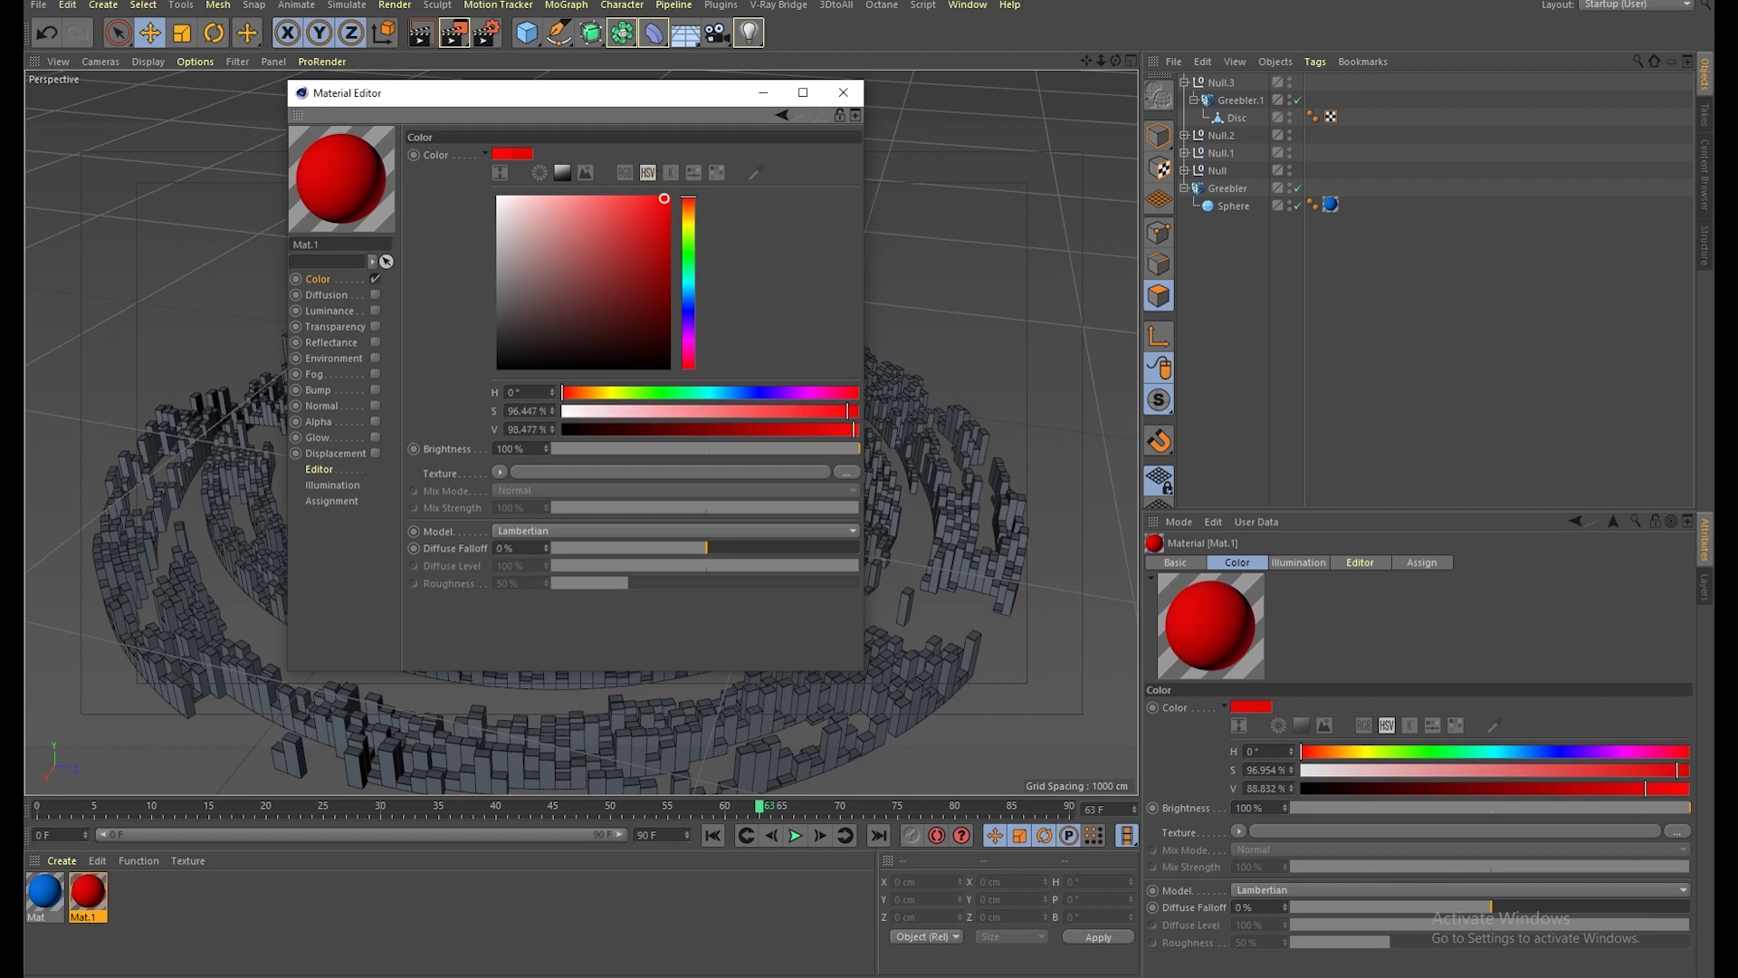
click(843, 92)
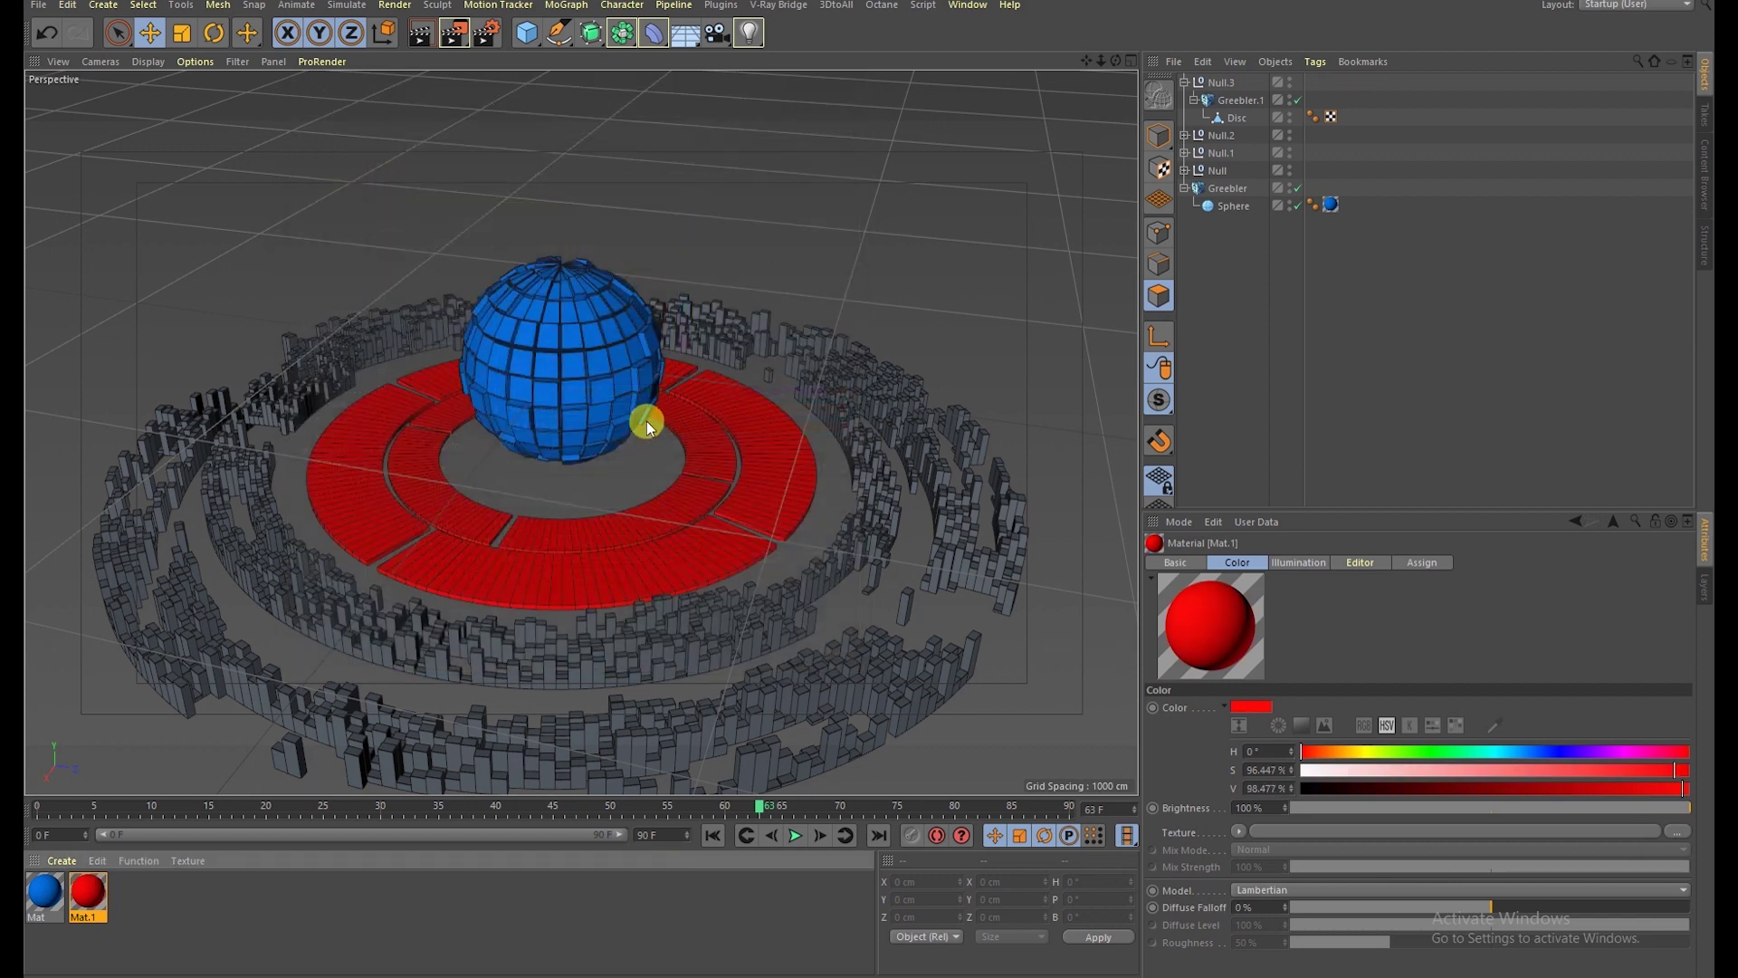
click(422, 38)
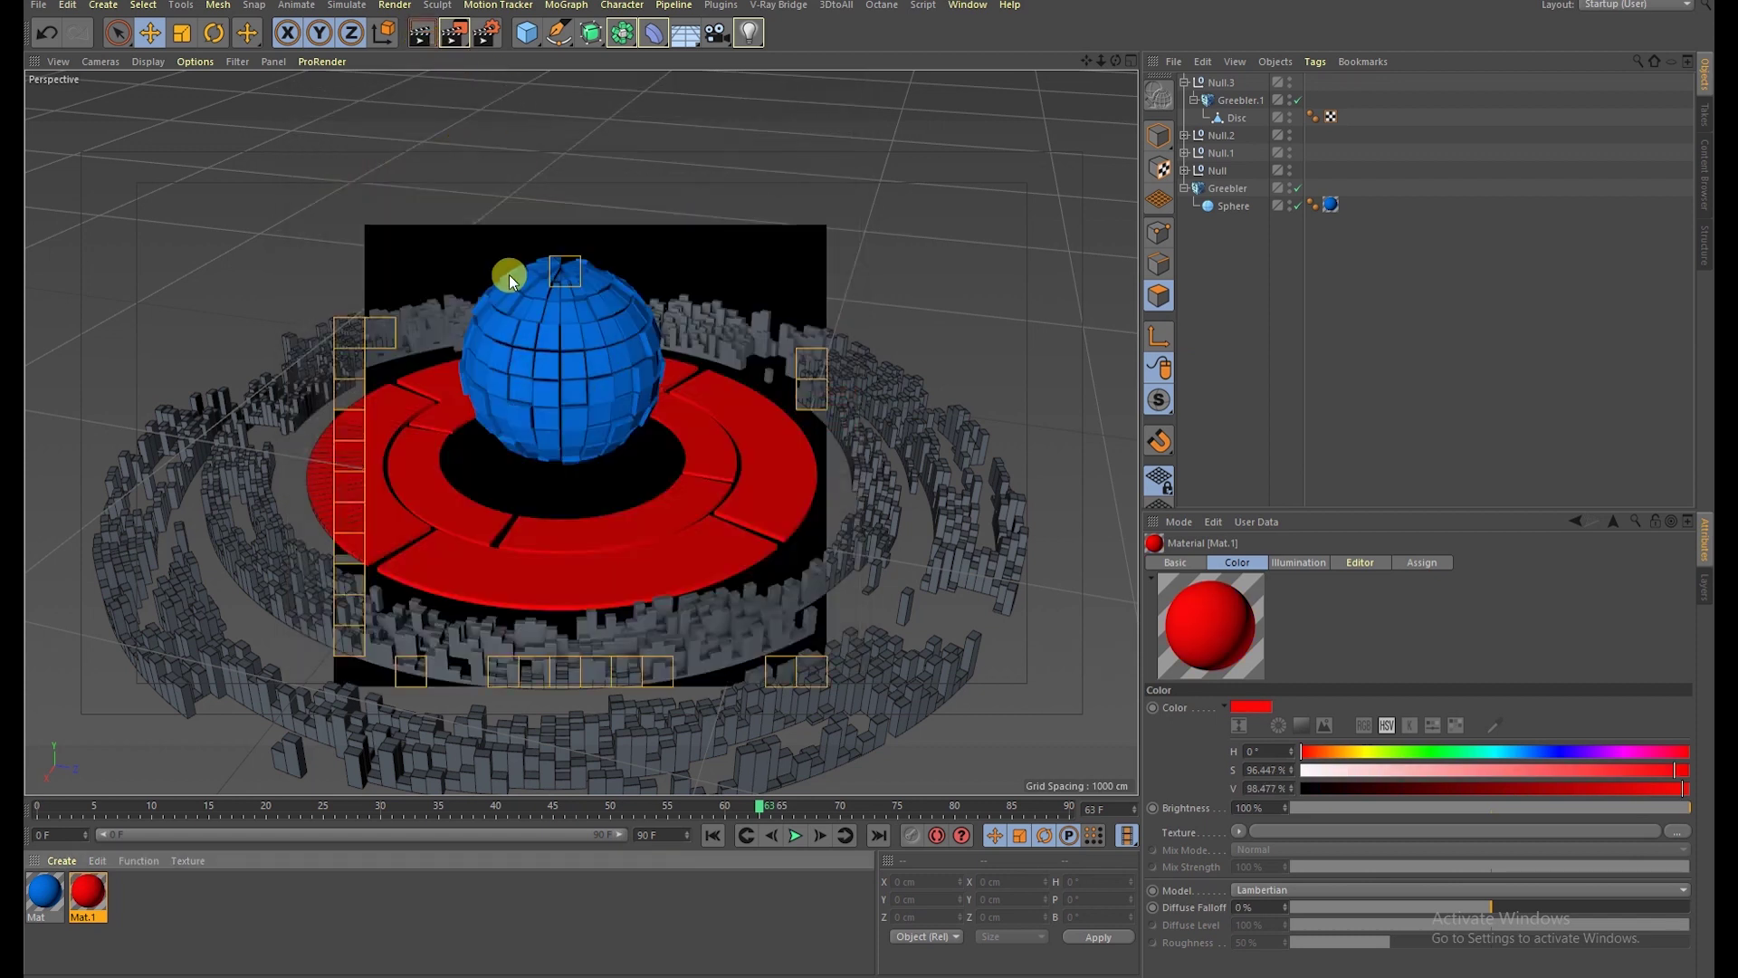
Step: Apply a copy of the blue material to the outer greebled rings and preview the render
mouse_move(40, 899)
ctrl+mouse_down()
mouse_move(106, 883)
mouse_move(371, 619)
ctrl+mouse_up()
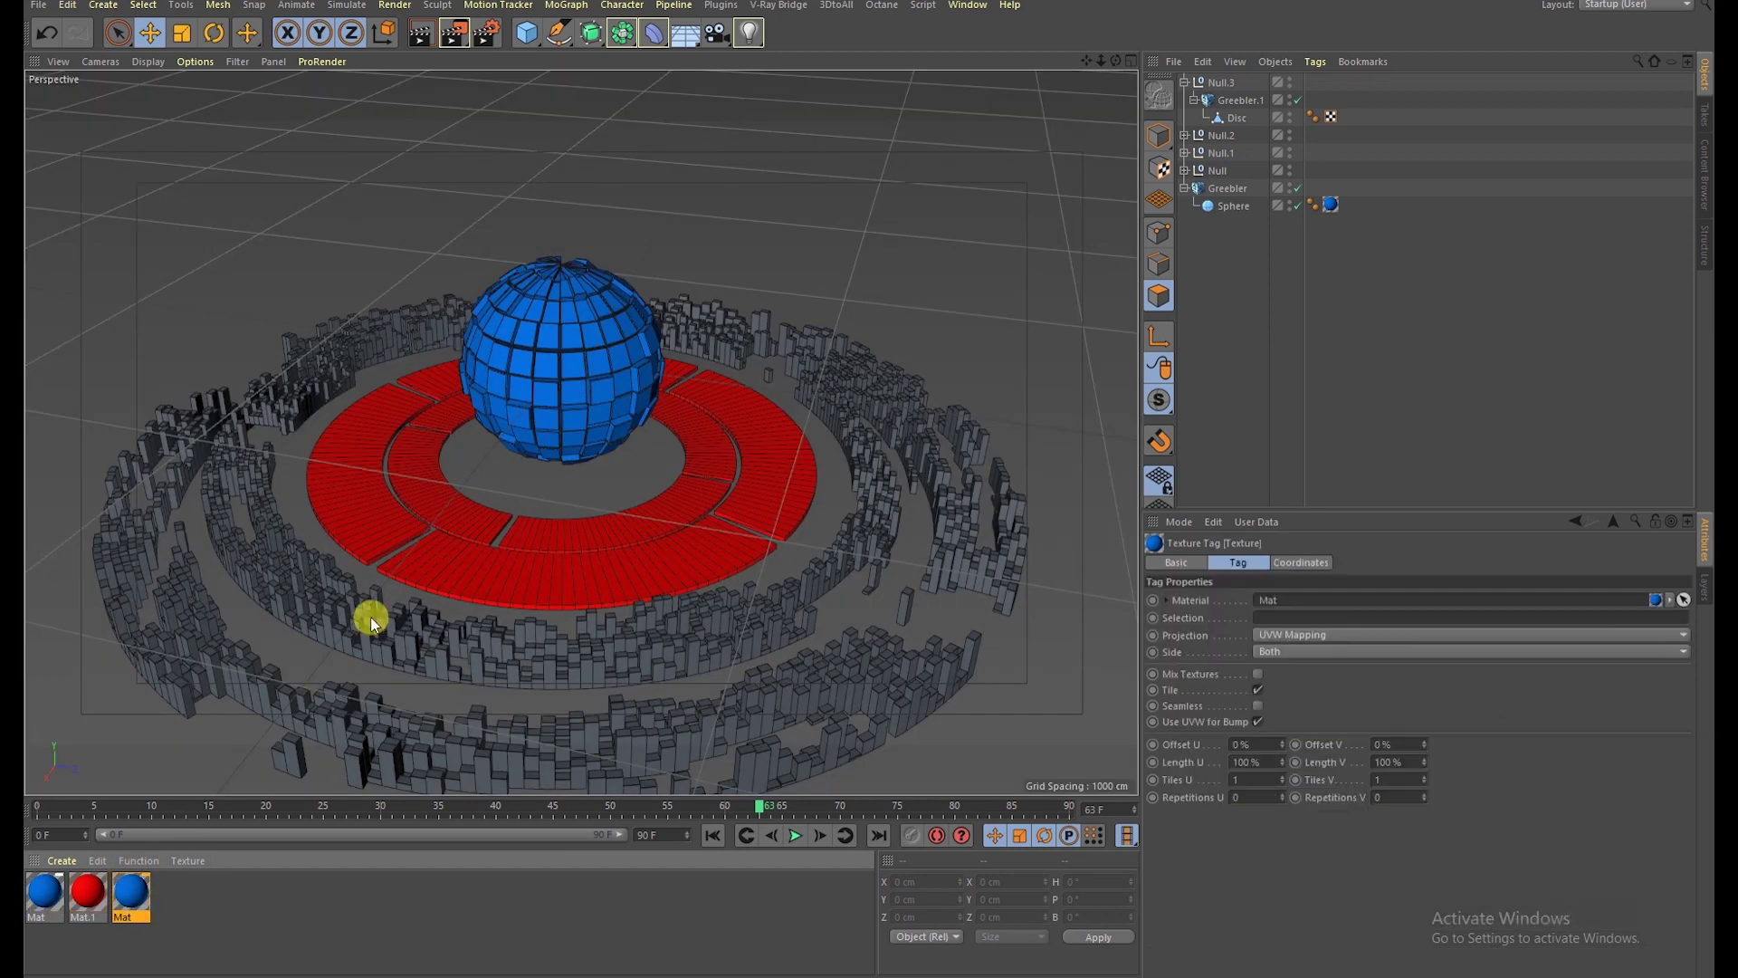
drag(129, 910, 211, 643)
mouse_move(584, 338)
alt+mouse_down()
mouse_move(574, 284)
mouse_move(551, 422)
alt+mouse_up()
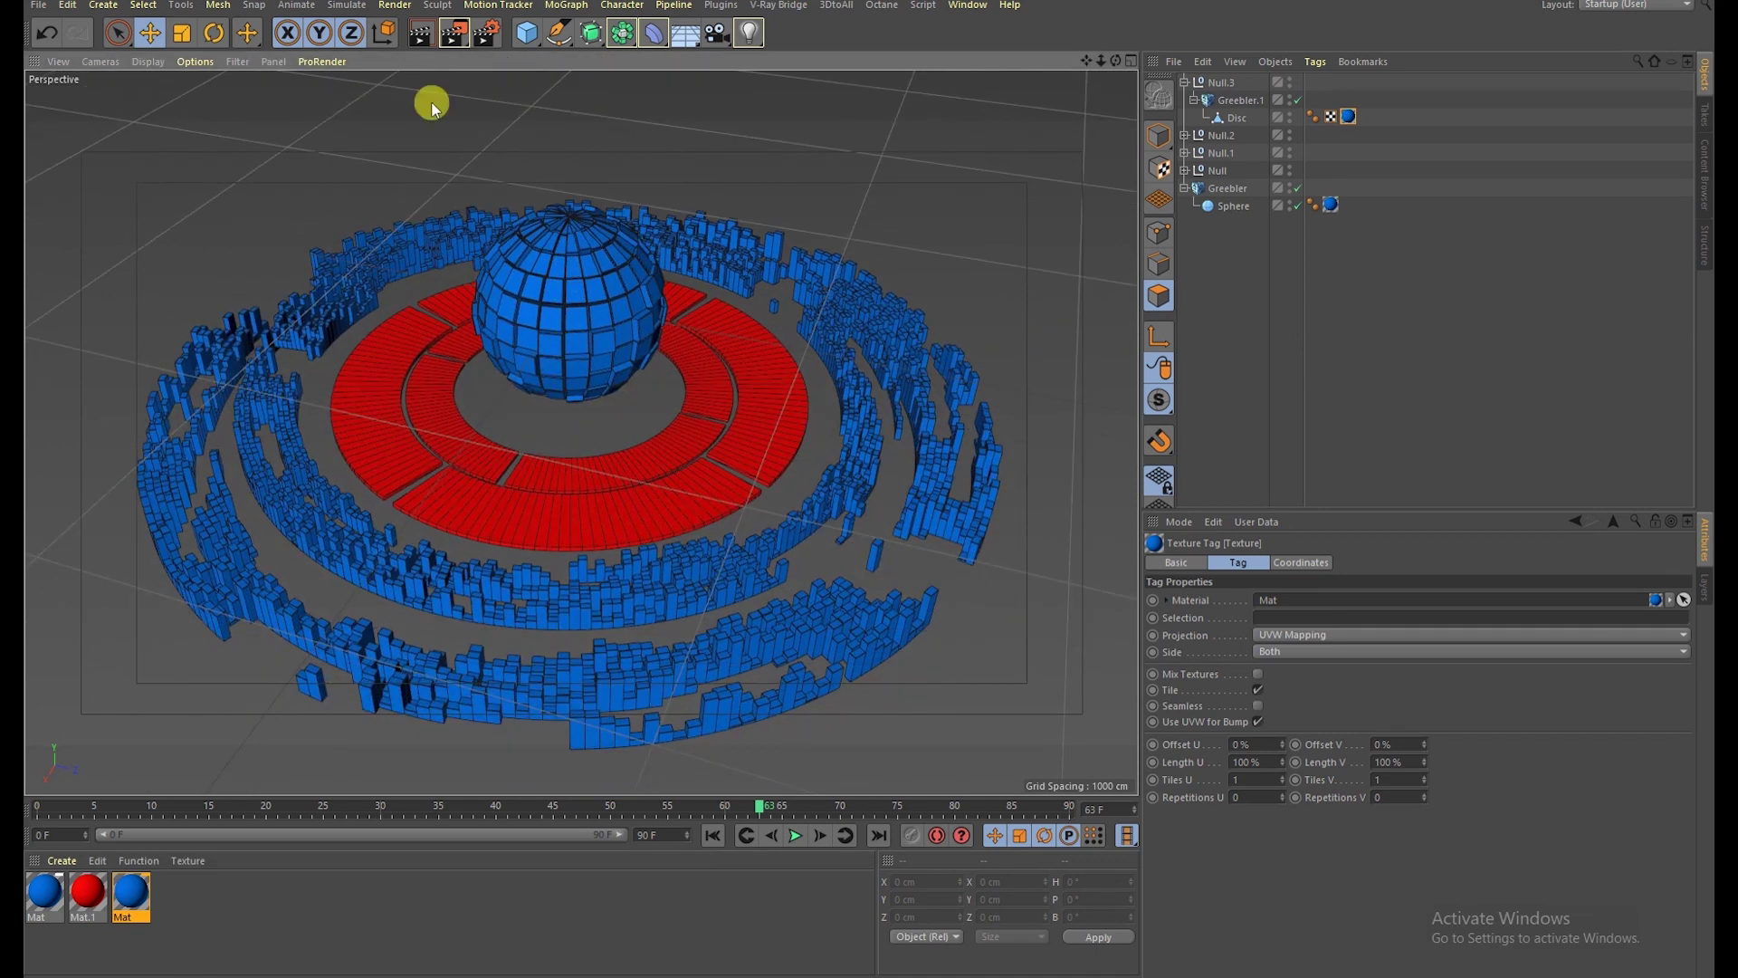
click(420, 37)
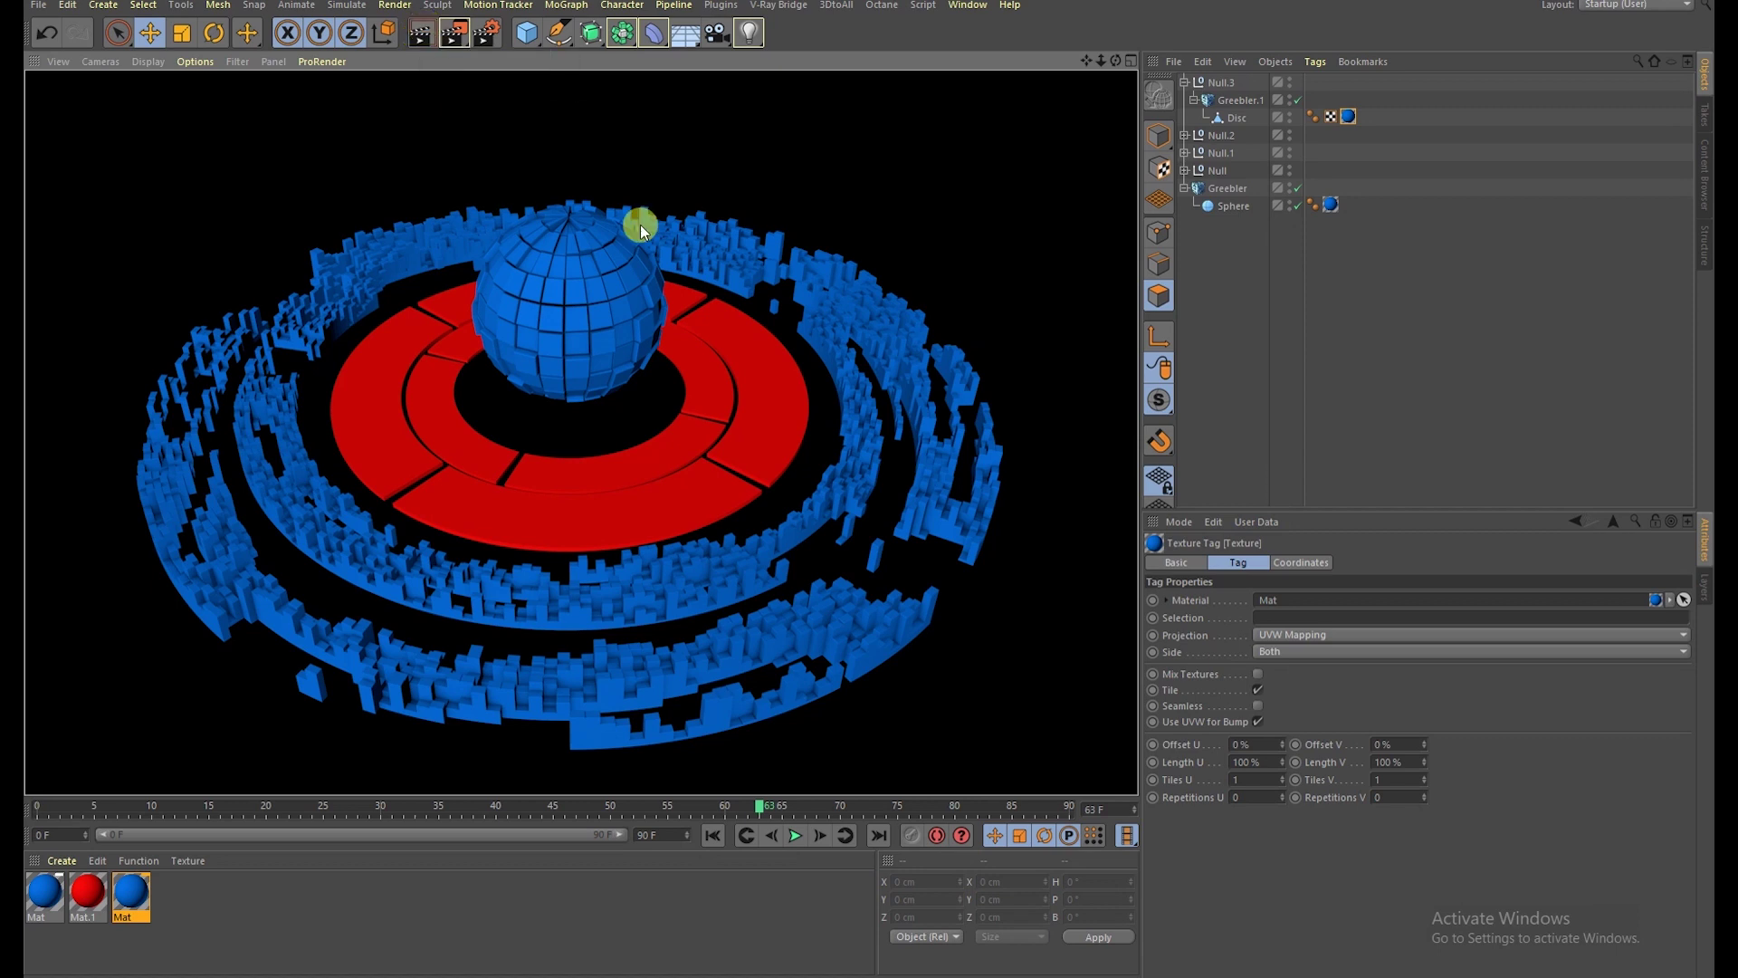
click(1279, 300)
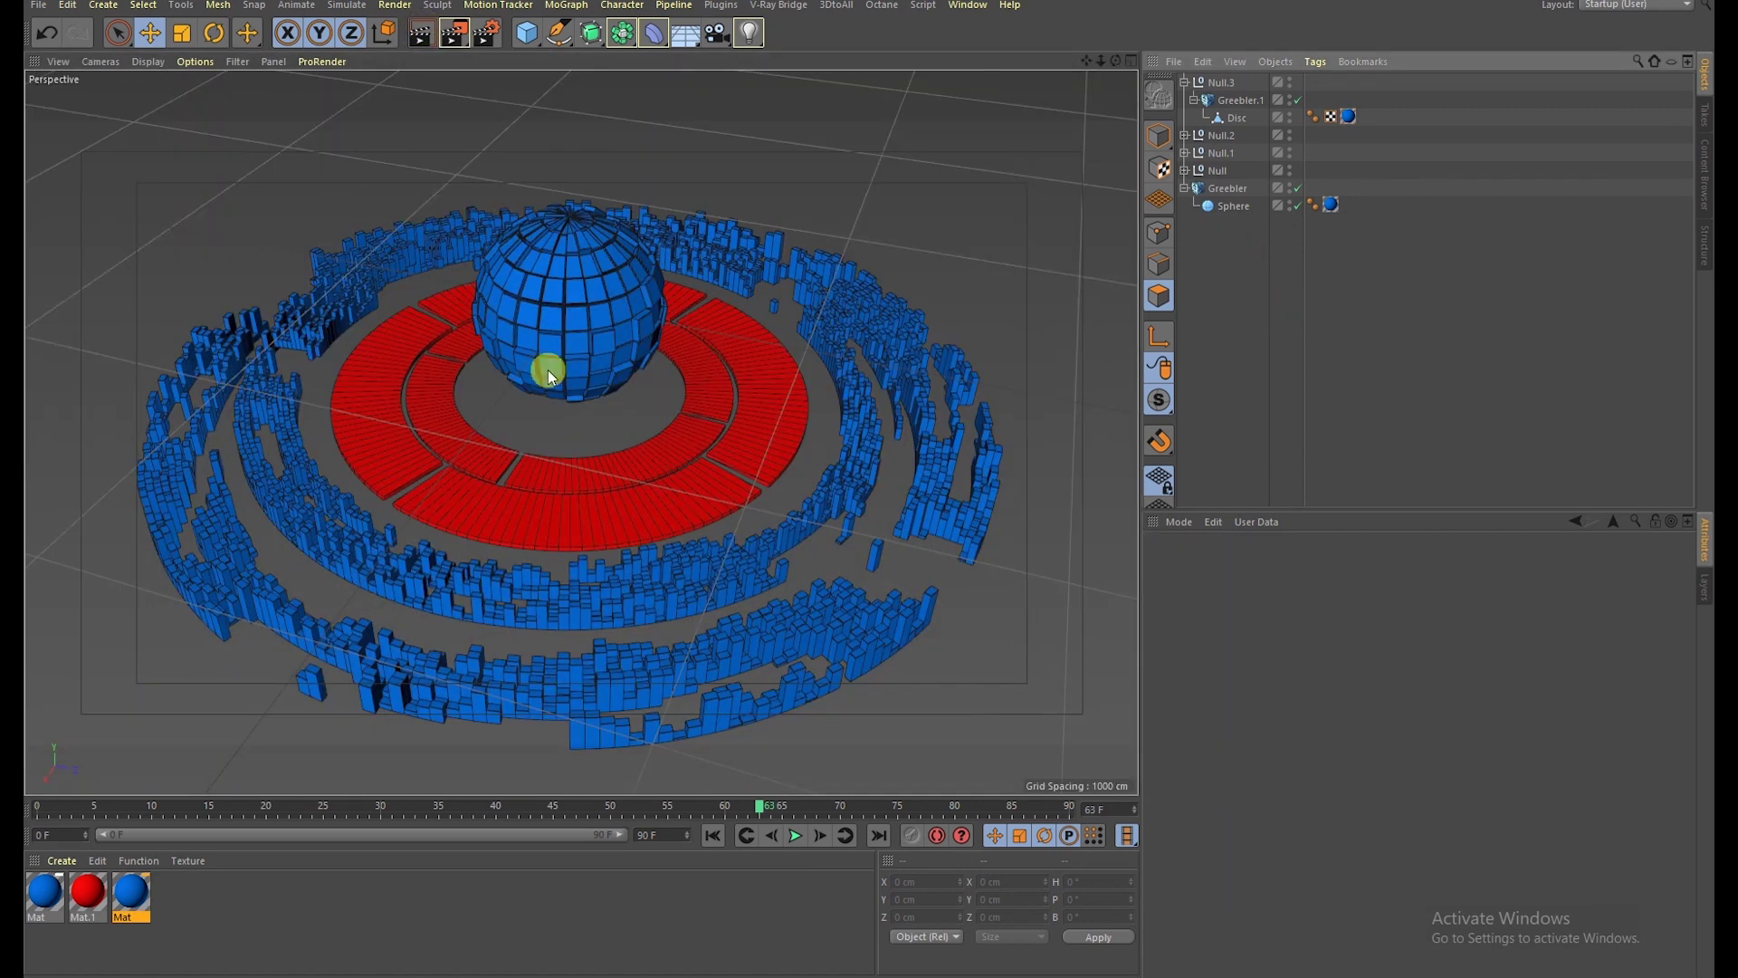
mouse_move(550, 367)
alt+mouse_down()
mouse_move(542, 277)
mouse_move(525, 357)
alt+mouse_up()
click(313, 514)
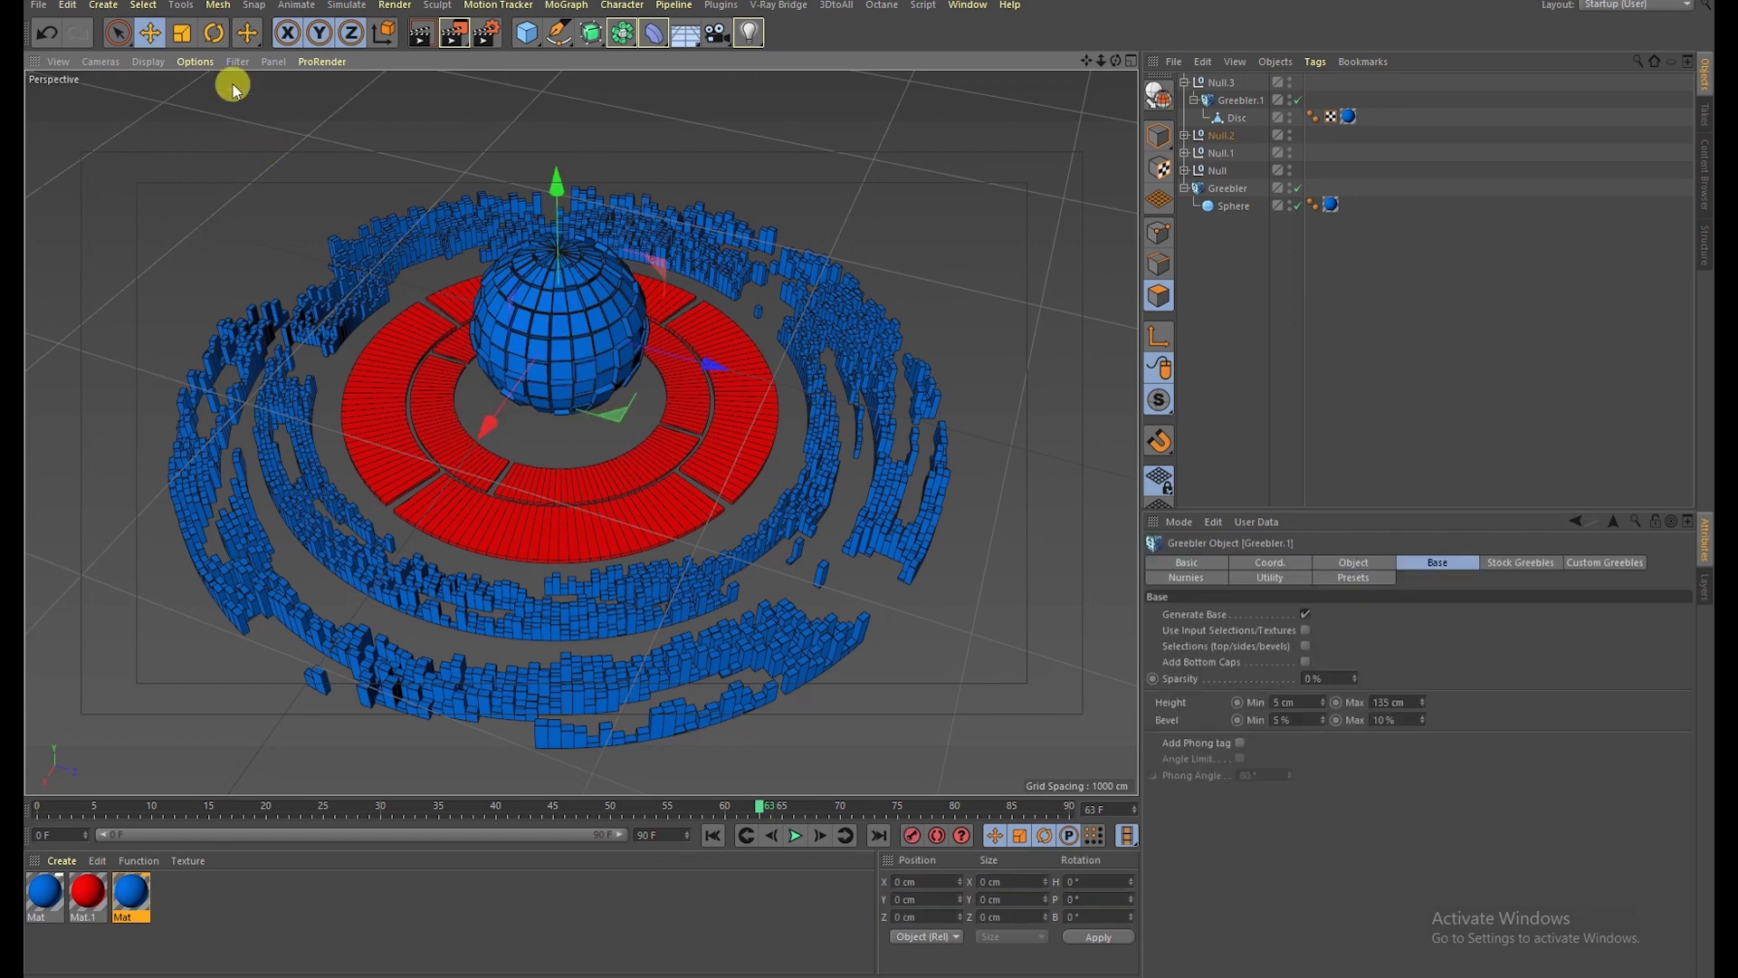
key(r)
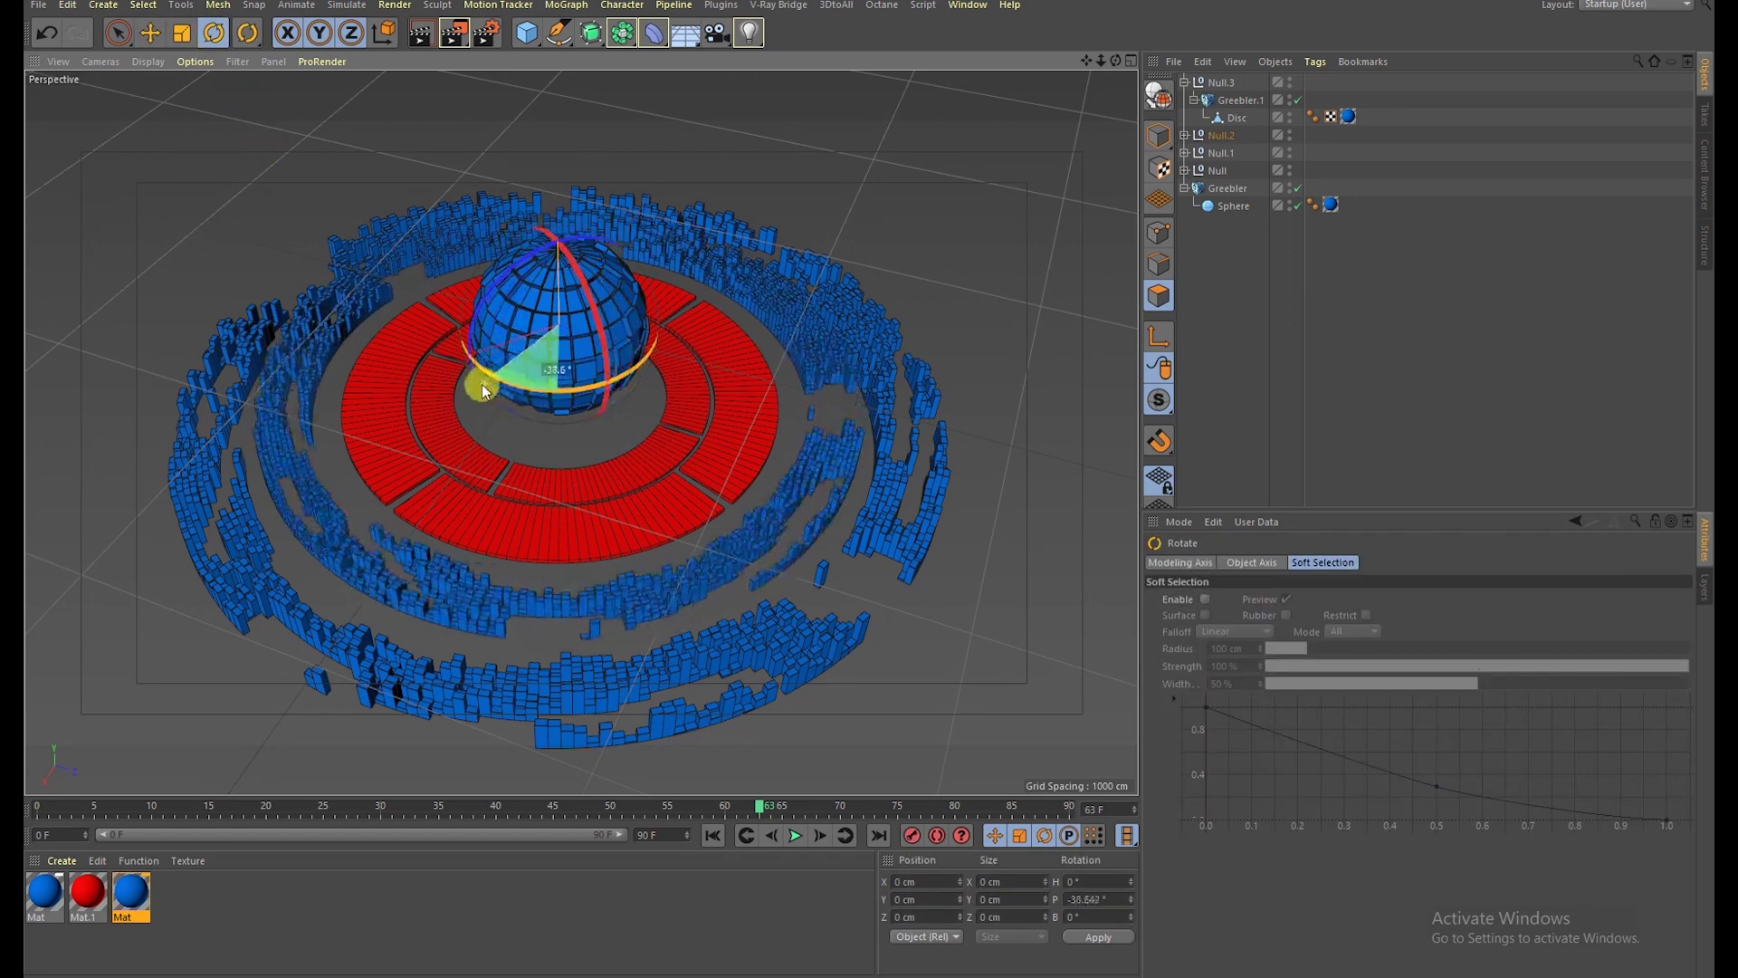
drag(558, 388, 492, 388)
key(ctrl+z)
click(1217, 135)
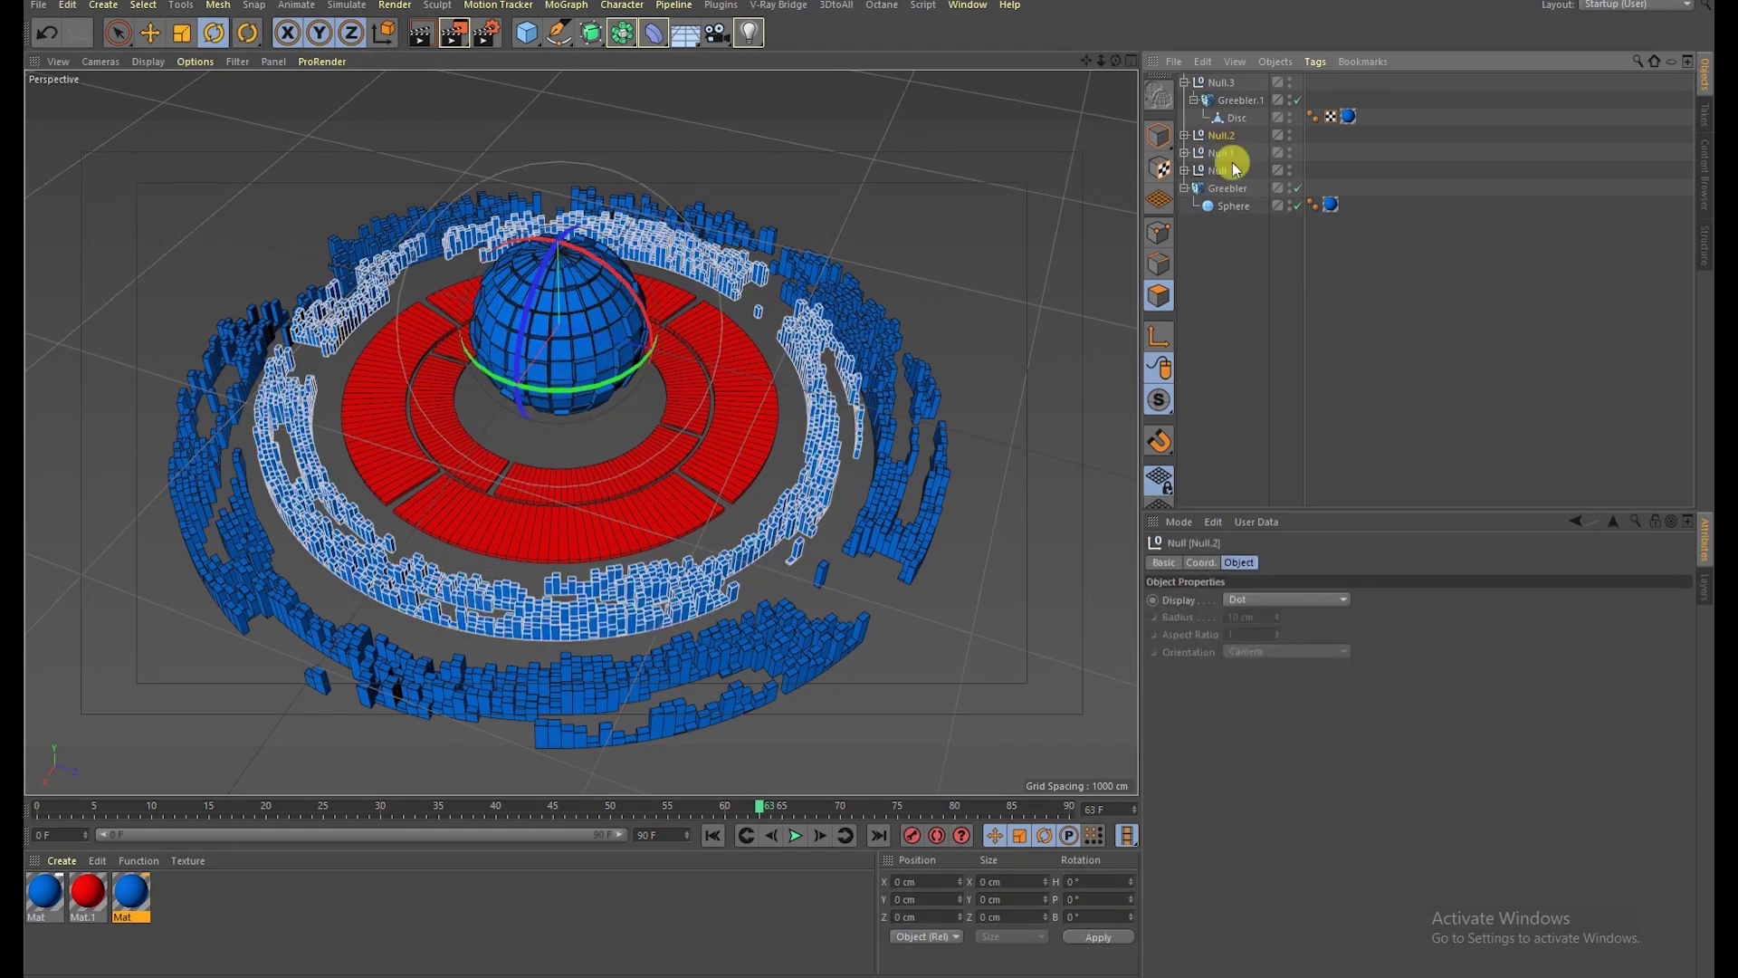
click(1202, 562)
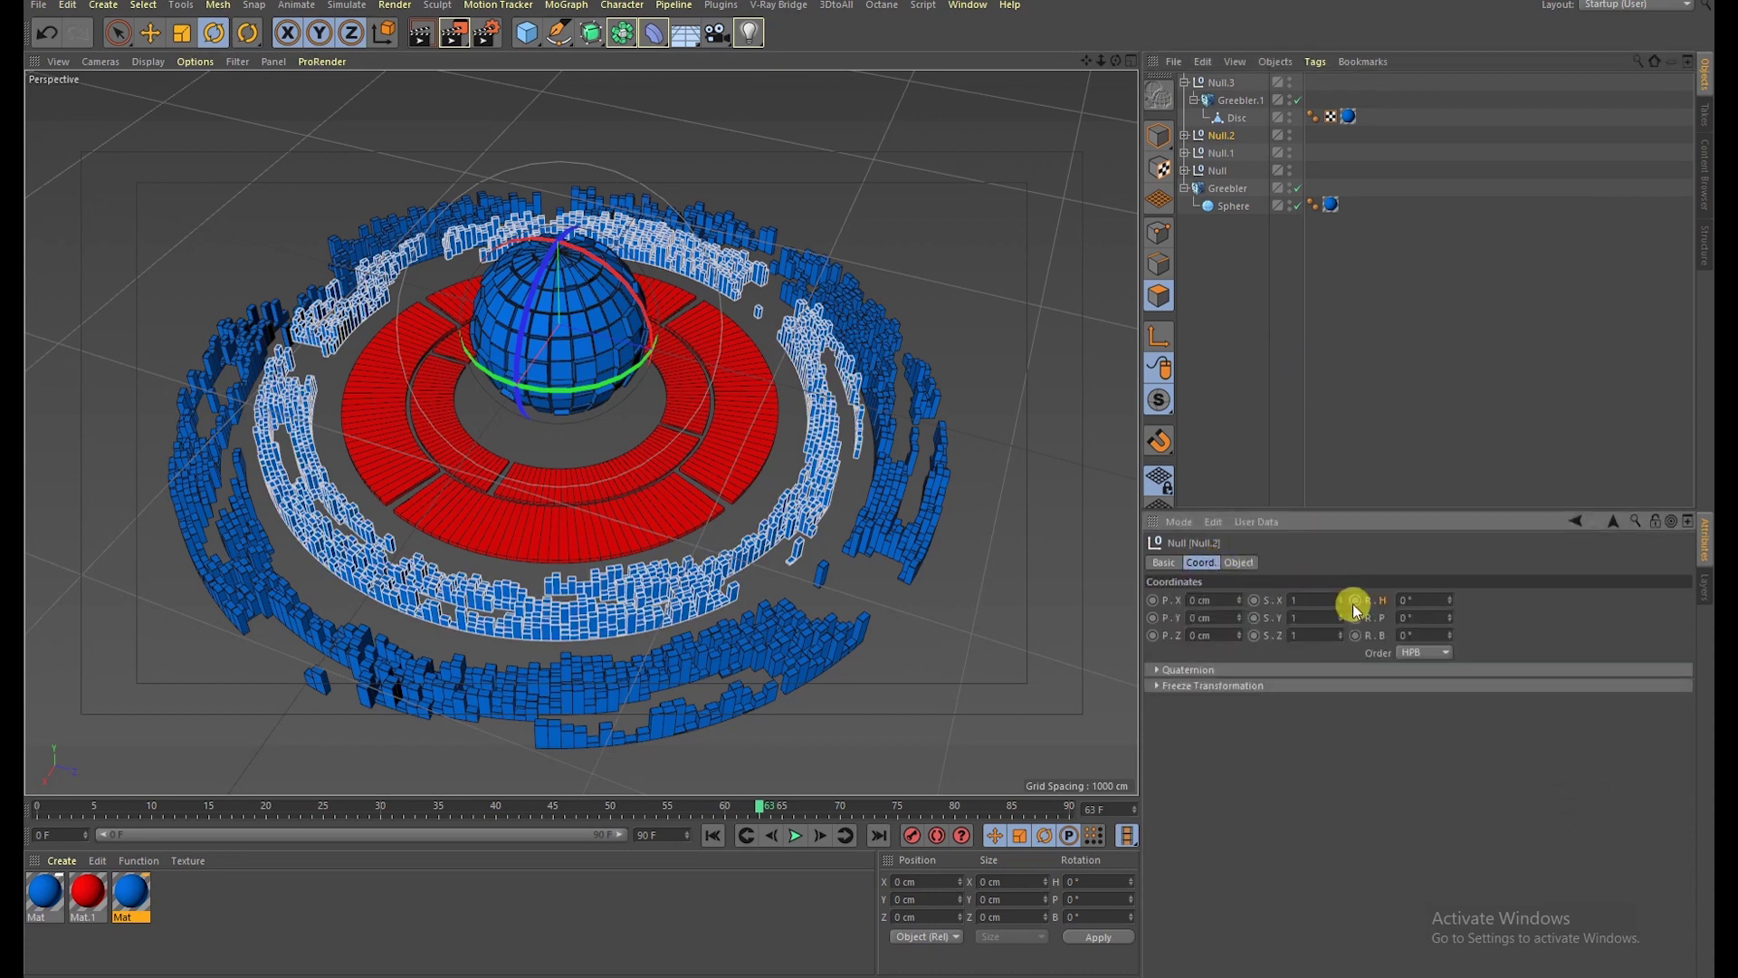
Step: Key Null.2's heading rotation at 17° on frame 90
click(761, 814)
drag(1016, 806, 1073, 806)
click(1229, 135)
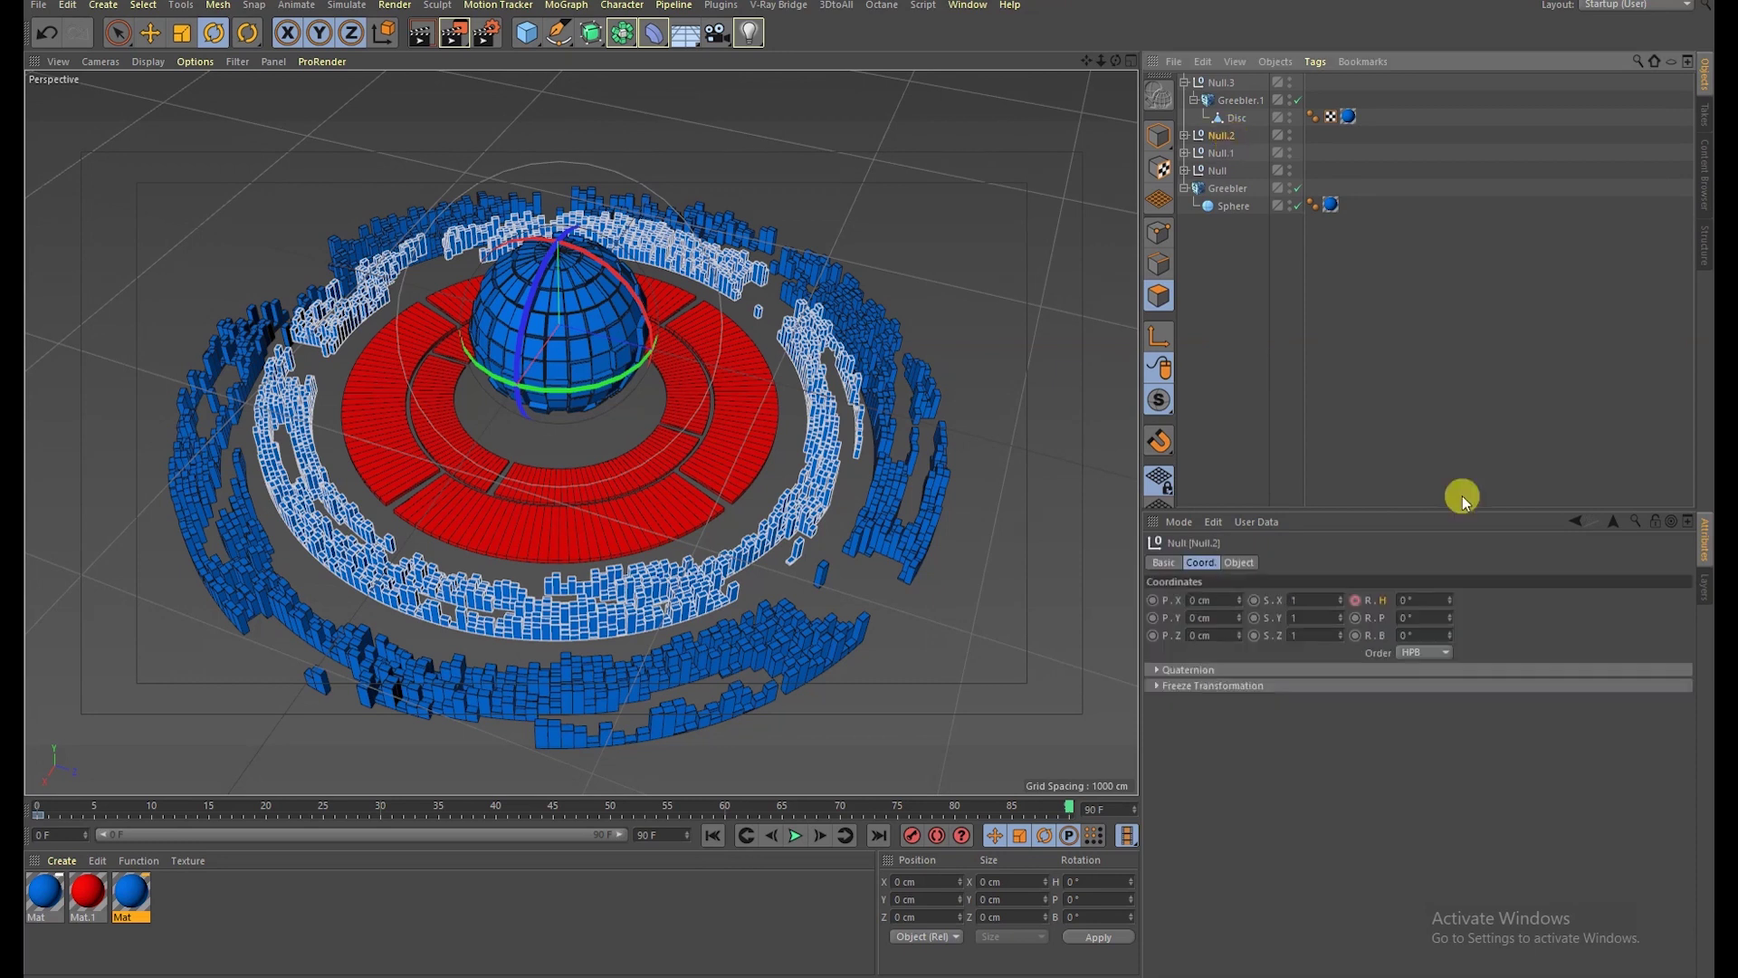
drag(1451, 600, 1450, 584)
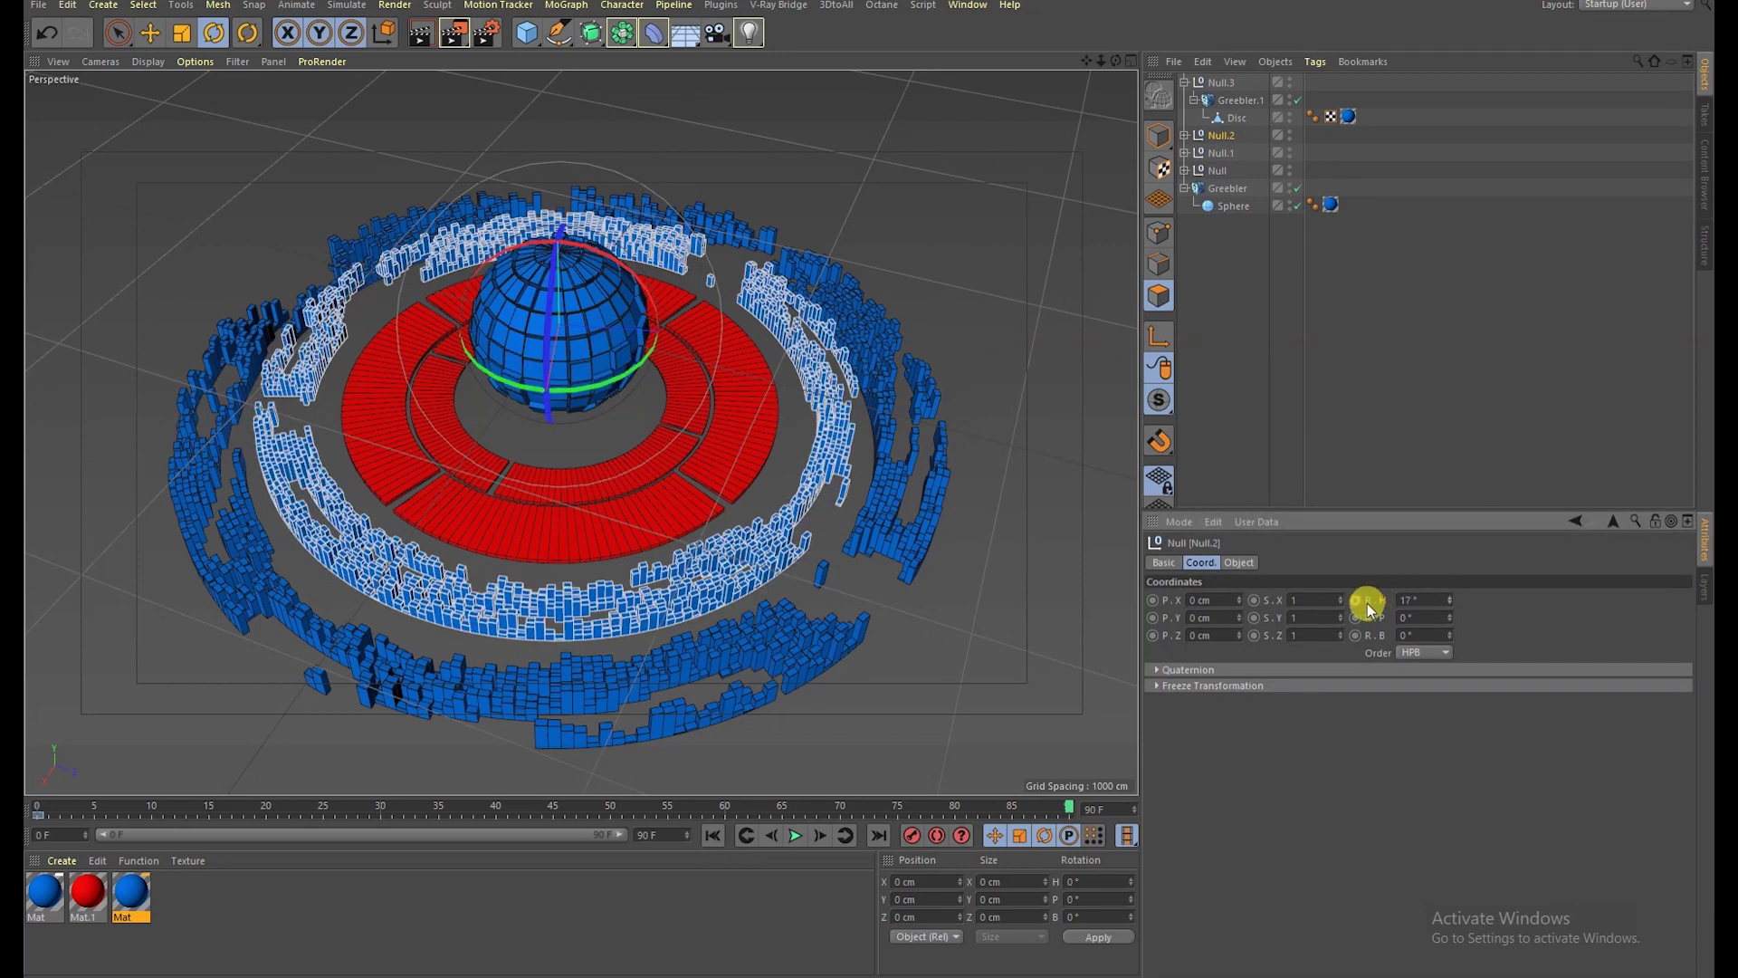
Step: Set both rotation keys to Linear interpolation and play from frame 0
click(1070, 815)
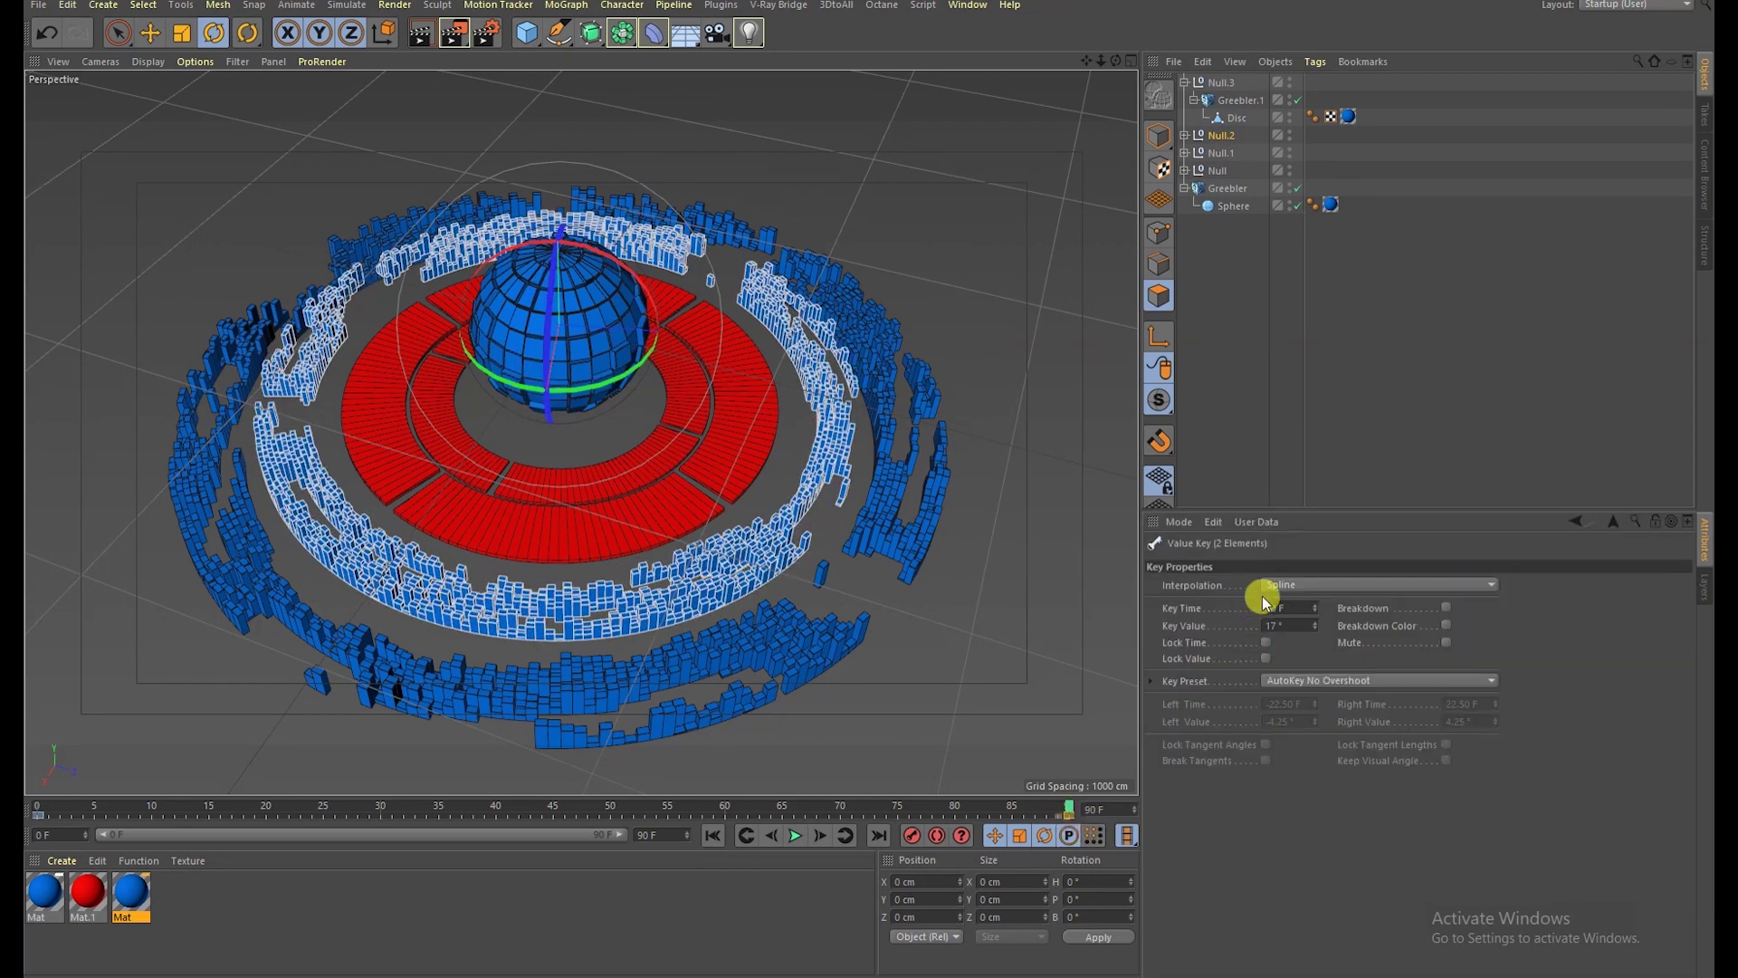
click(36, 816)
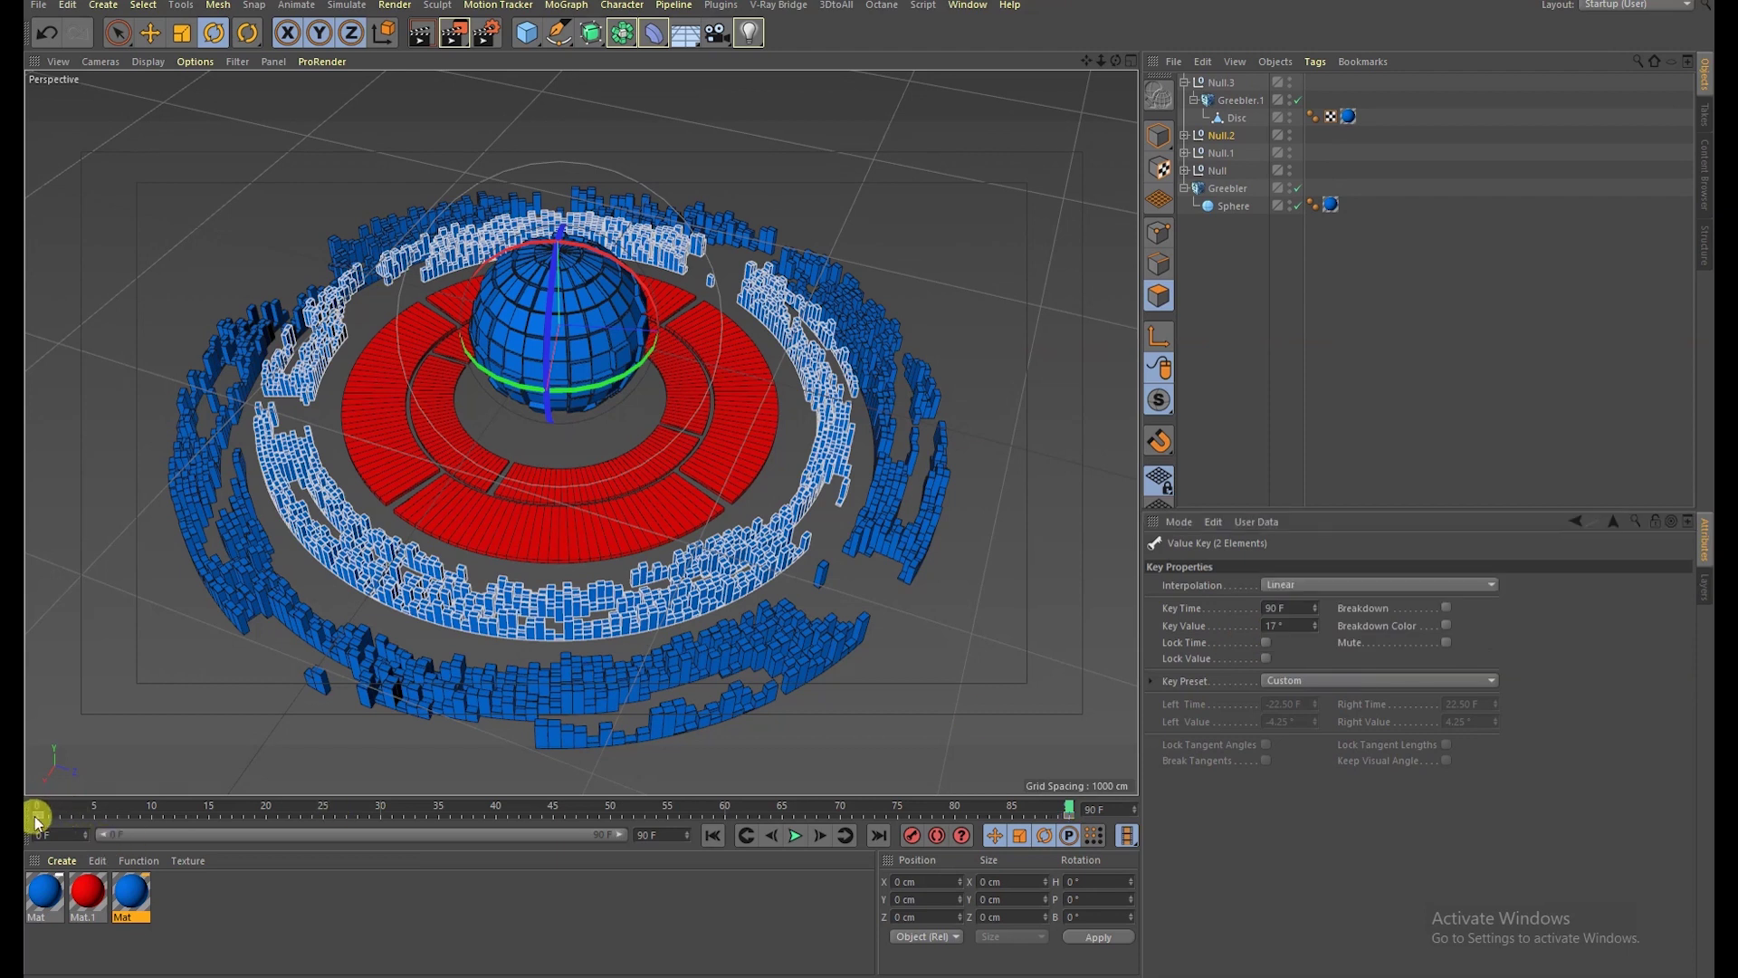
click(1265, 586)
click(1280, 608)
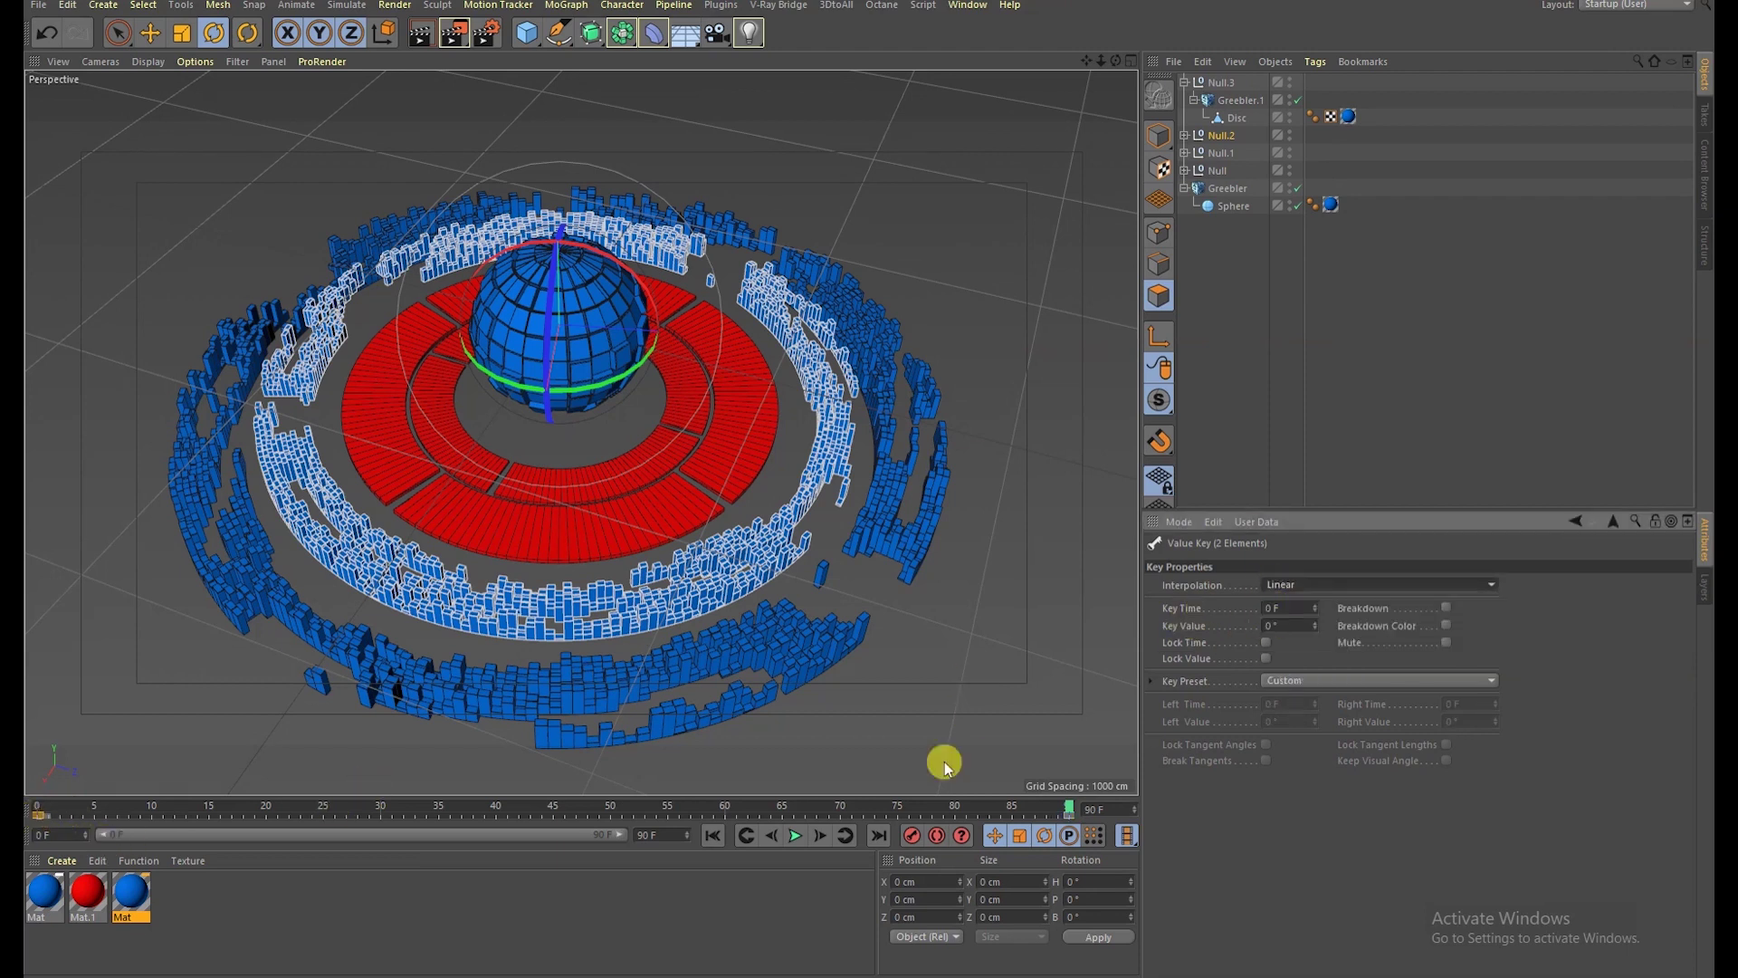
click(715, 835)
click(796, 834)
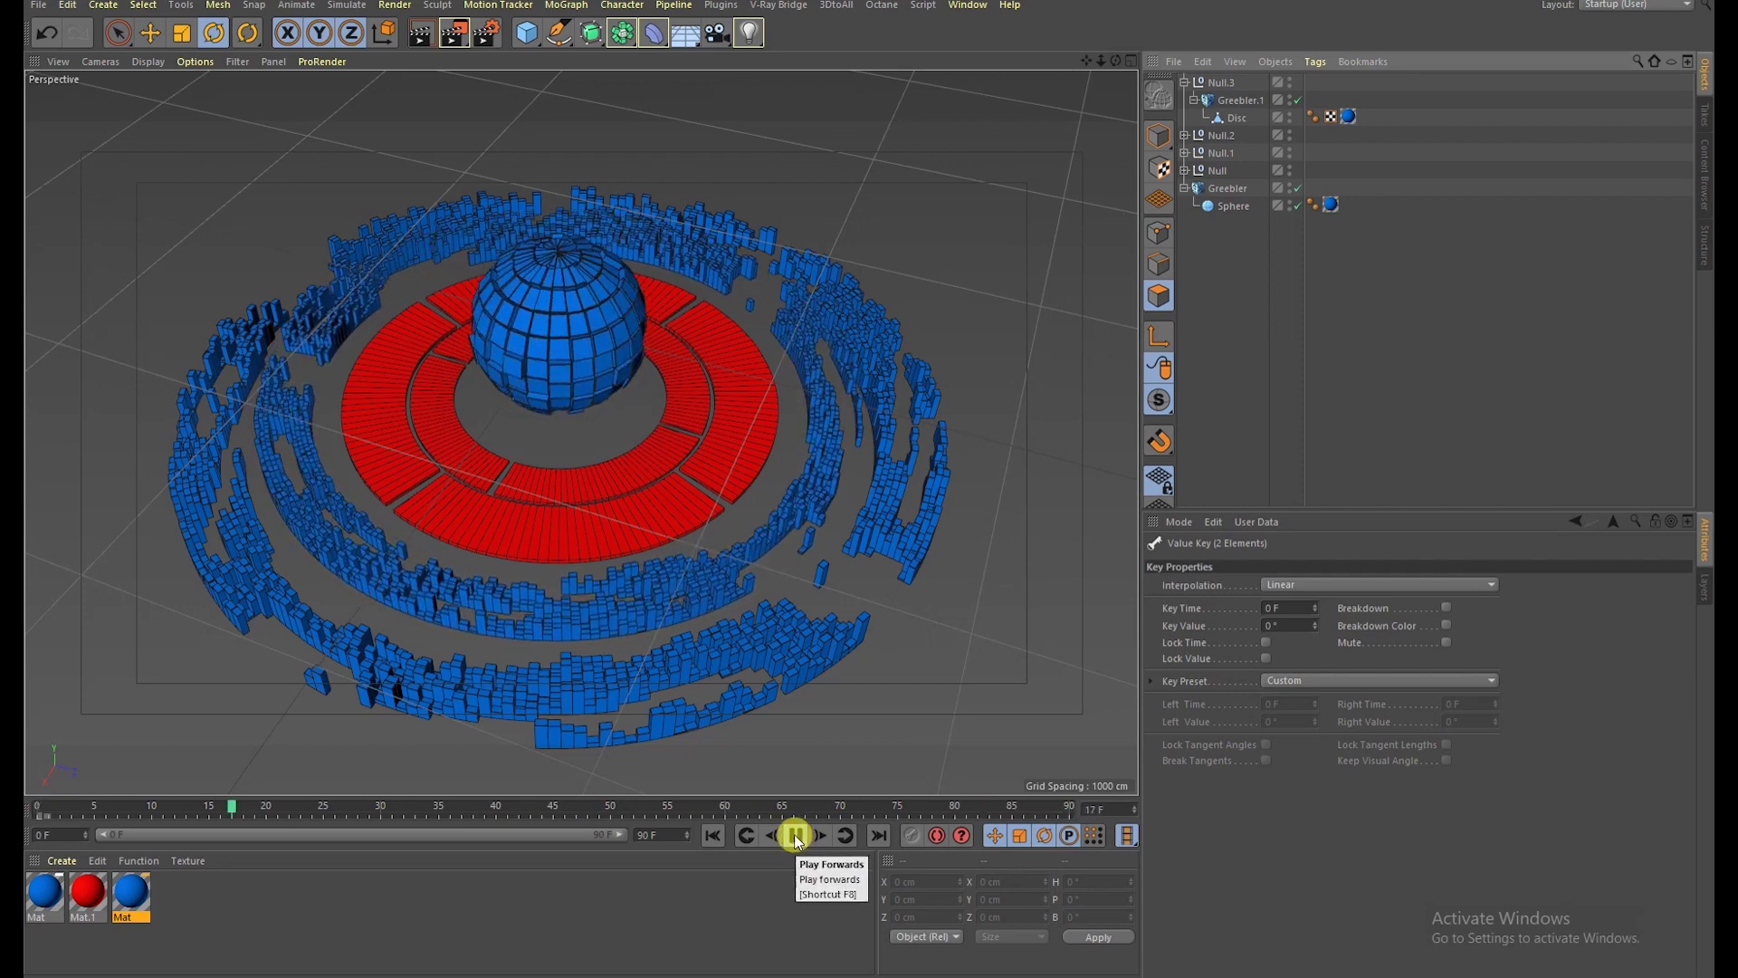
Step: Stop playback and key the inner ring Null's heading at -14° on frame 23
click(795, 836)
click(795, 837)
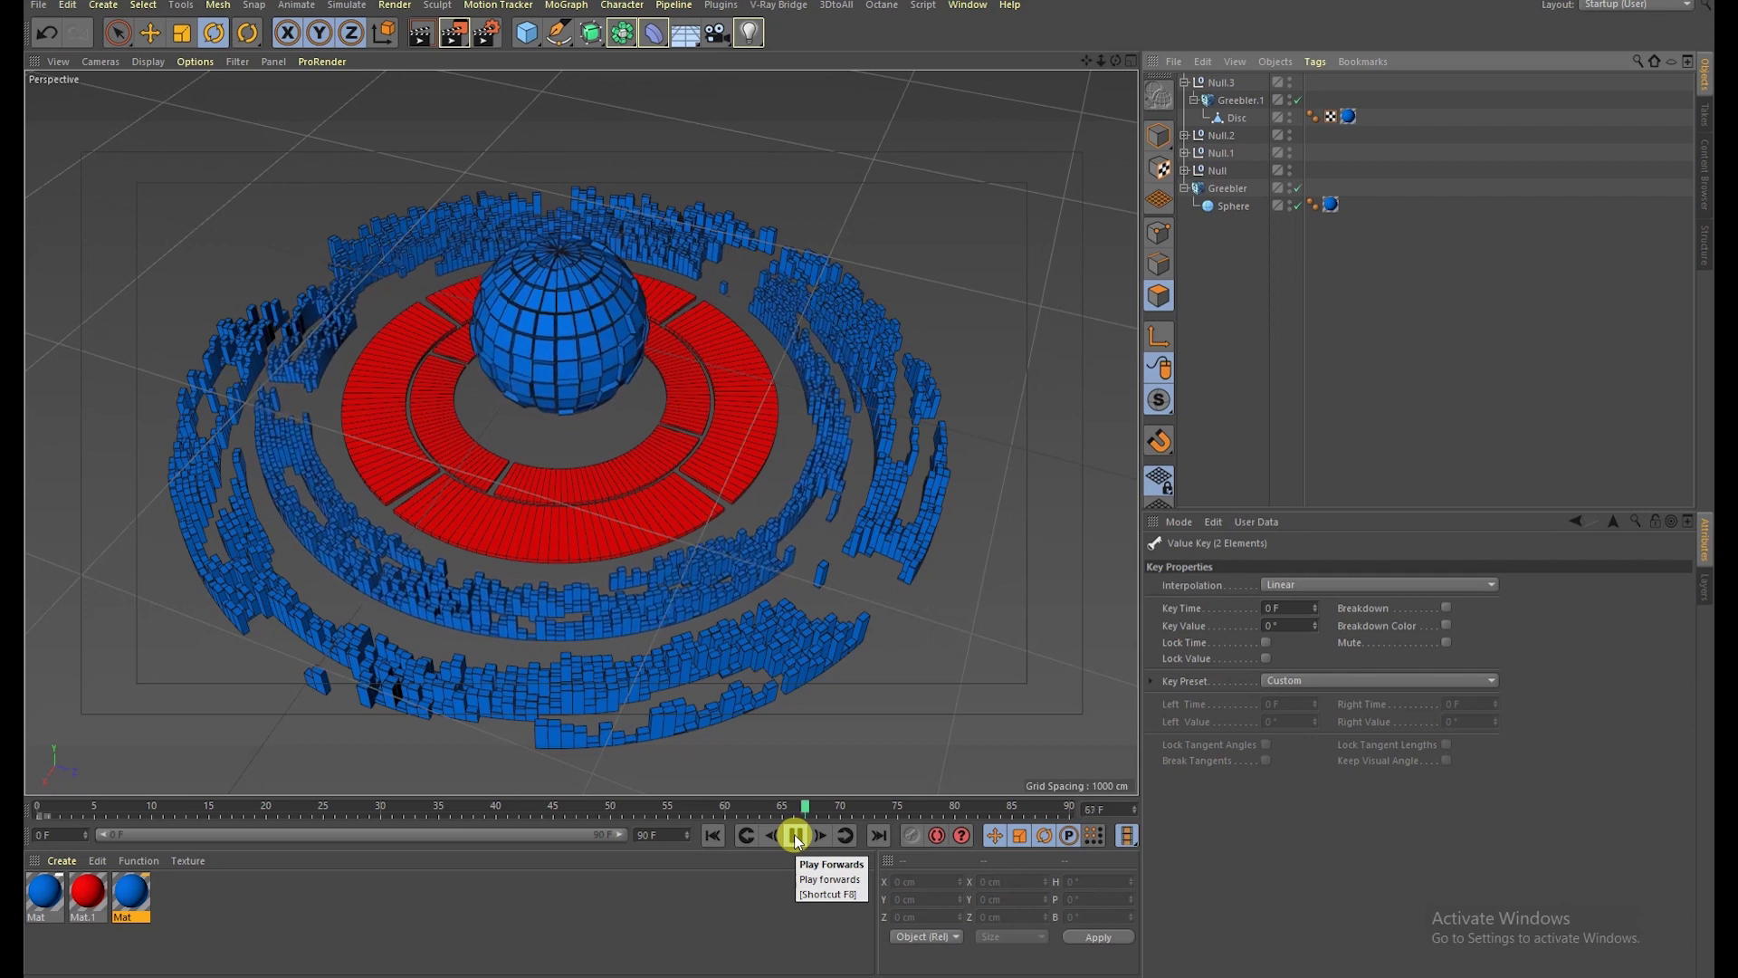
click(794, 836)
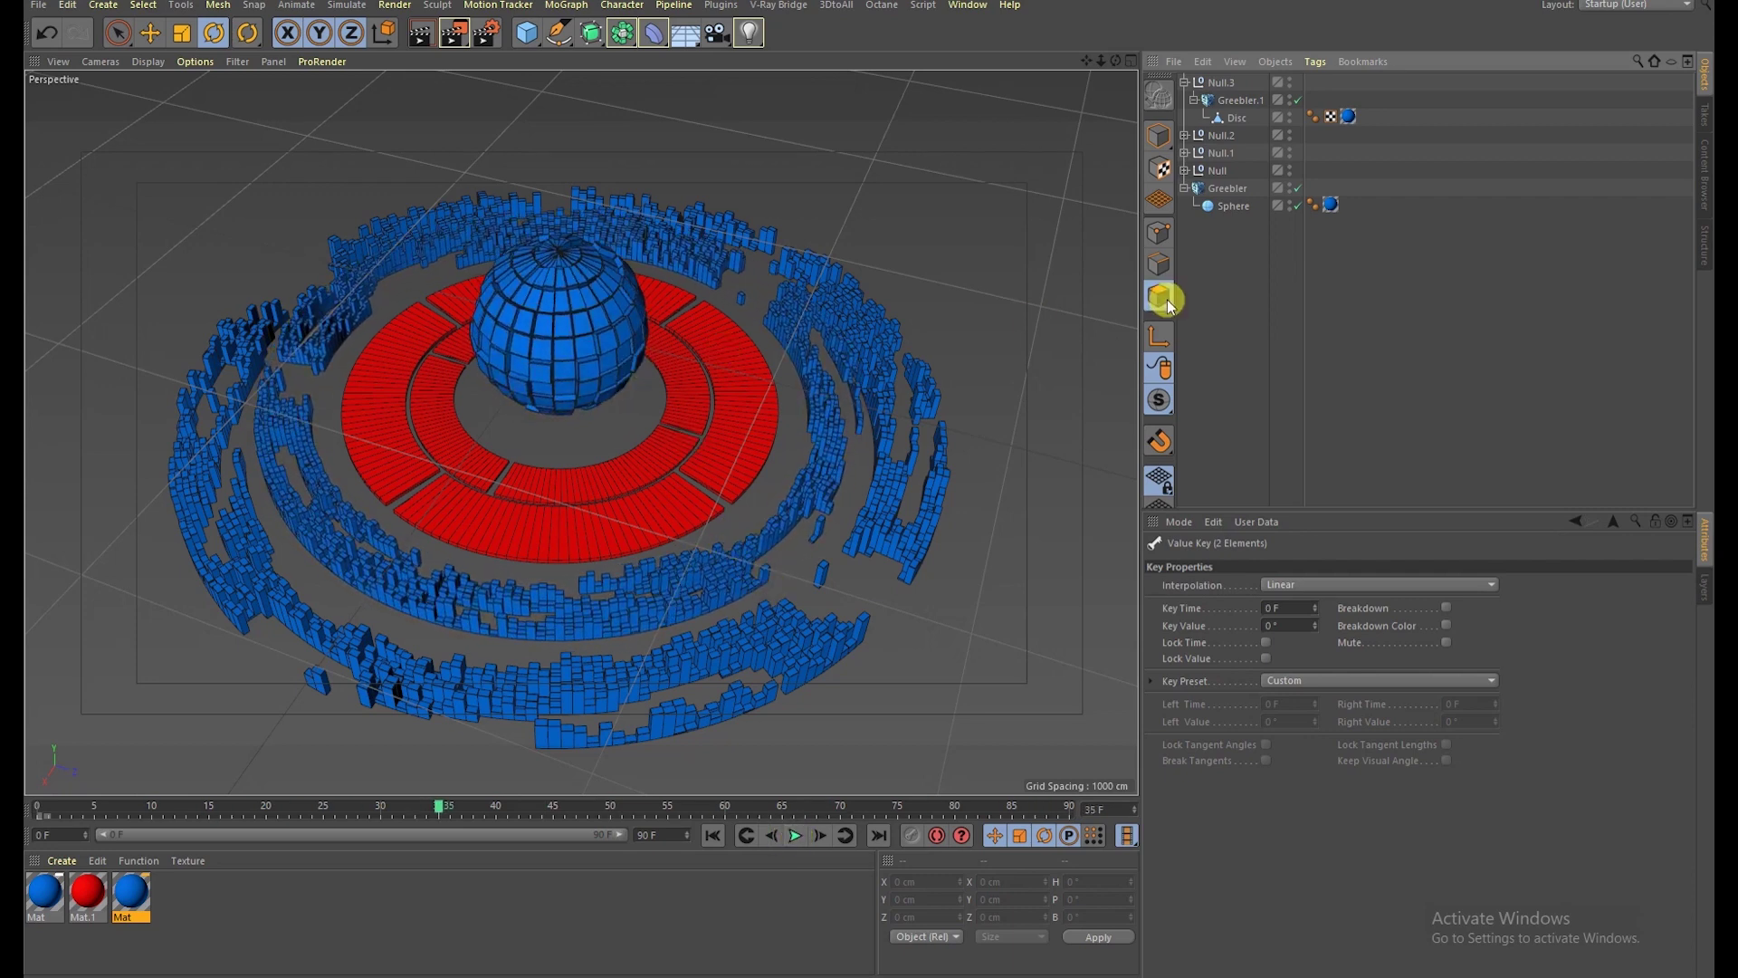
click(693, 405)
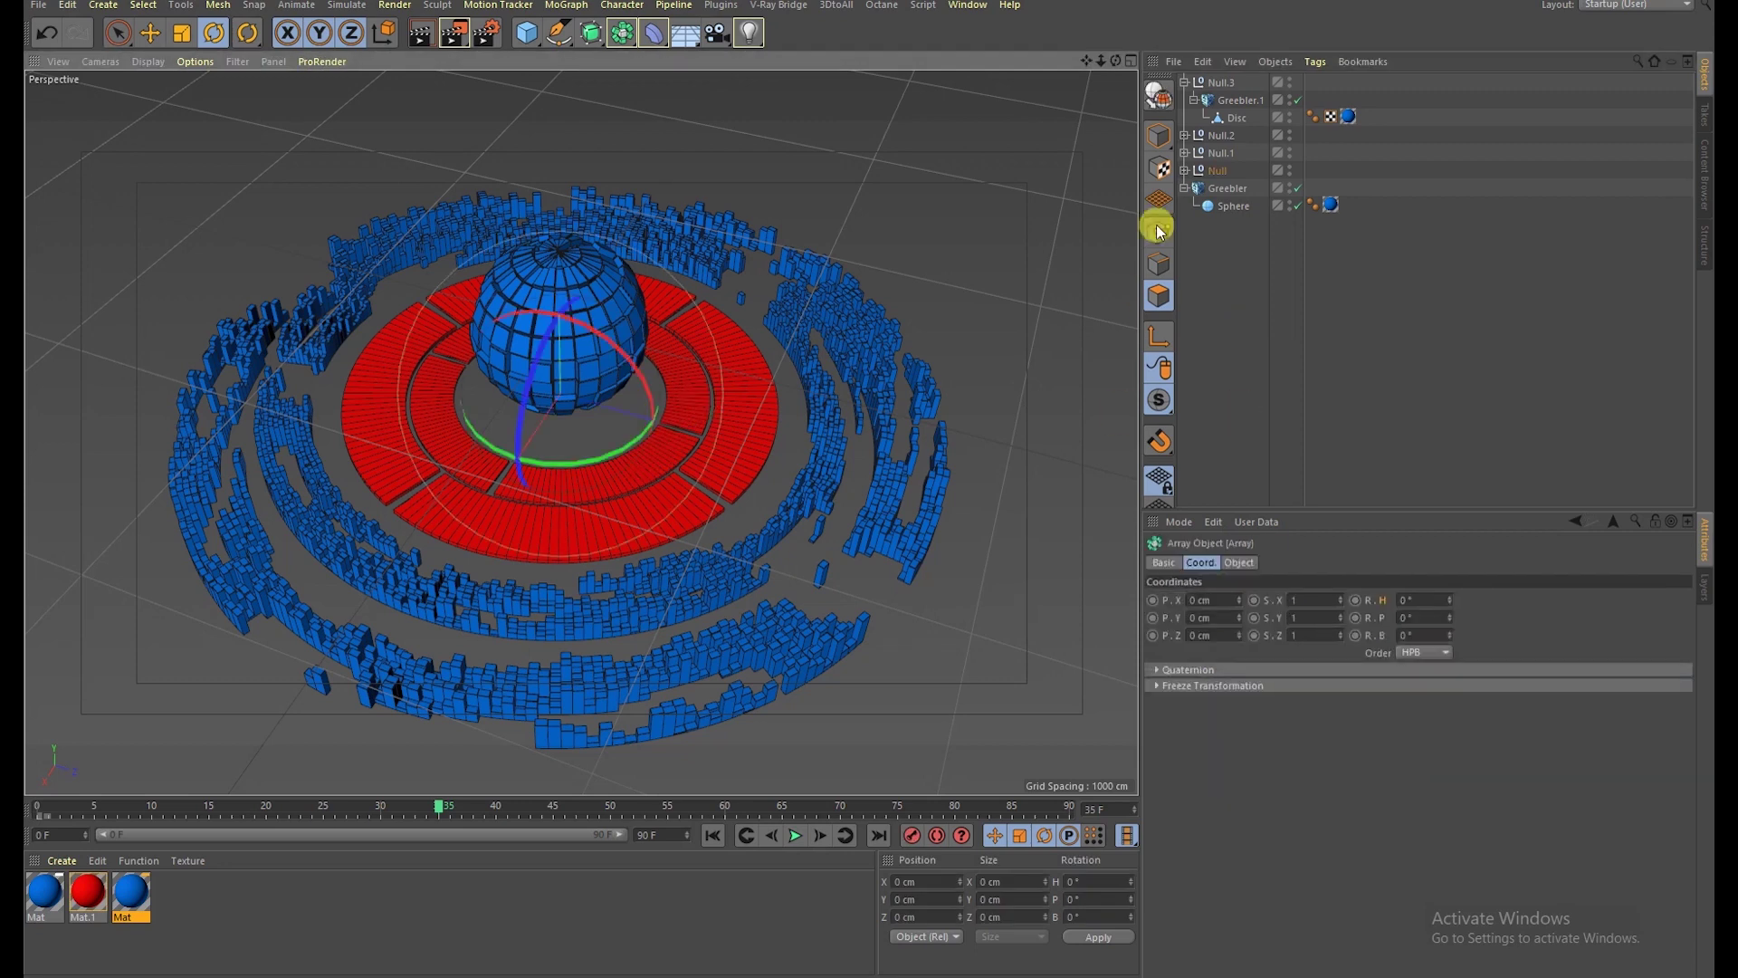
click(1193, 174)
click(1356, 609)
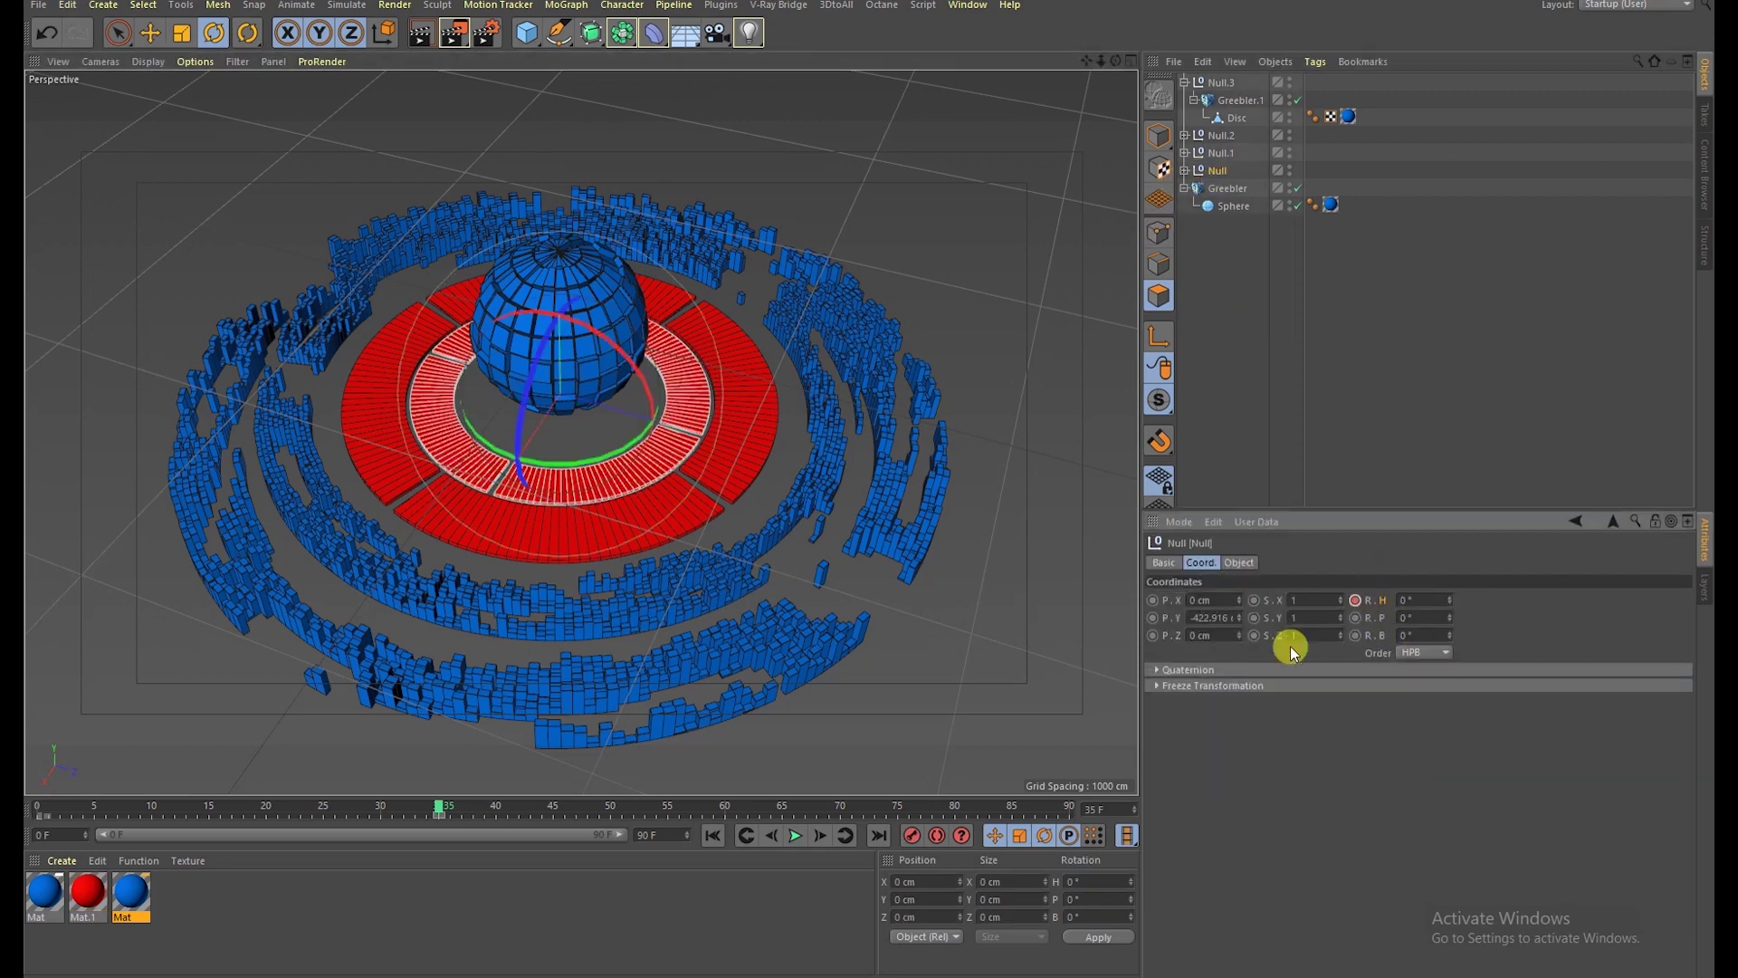
drag(412, 812, 301, 811)
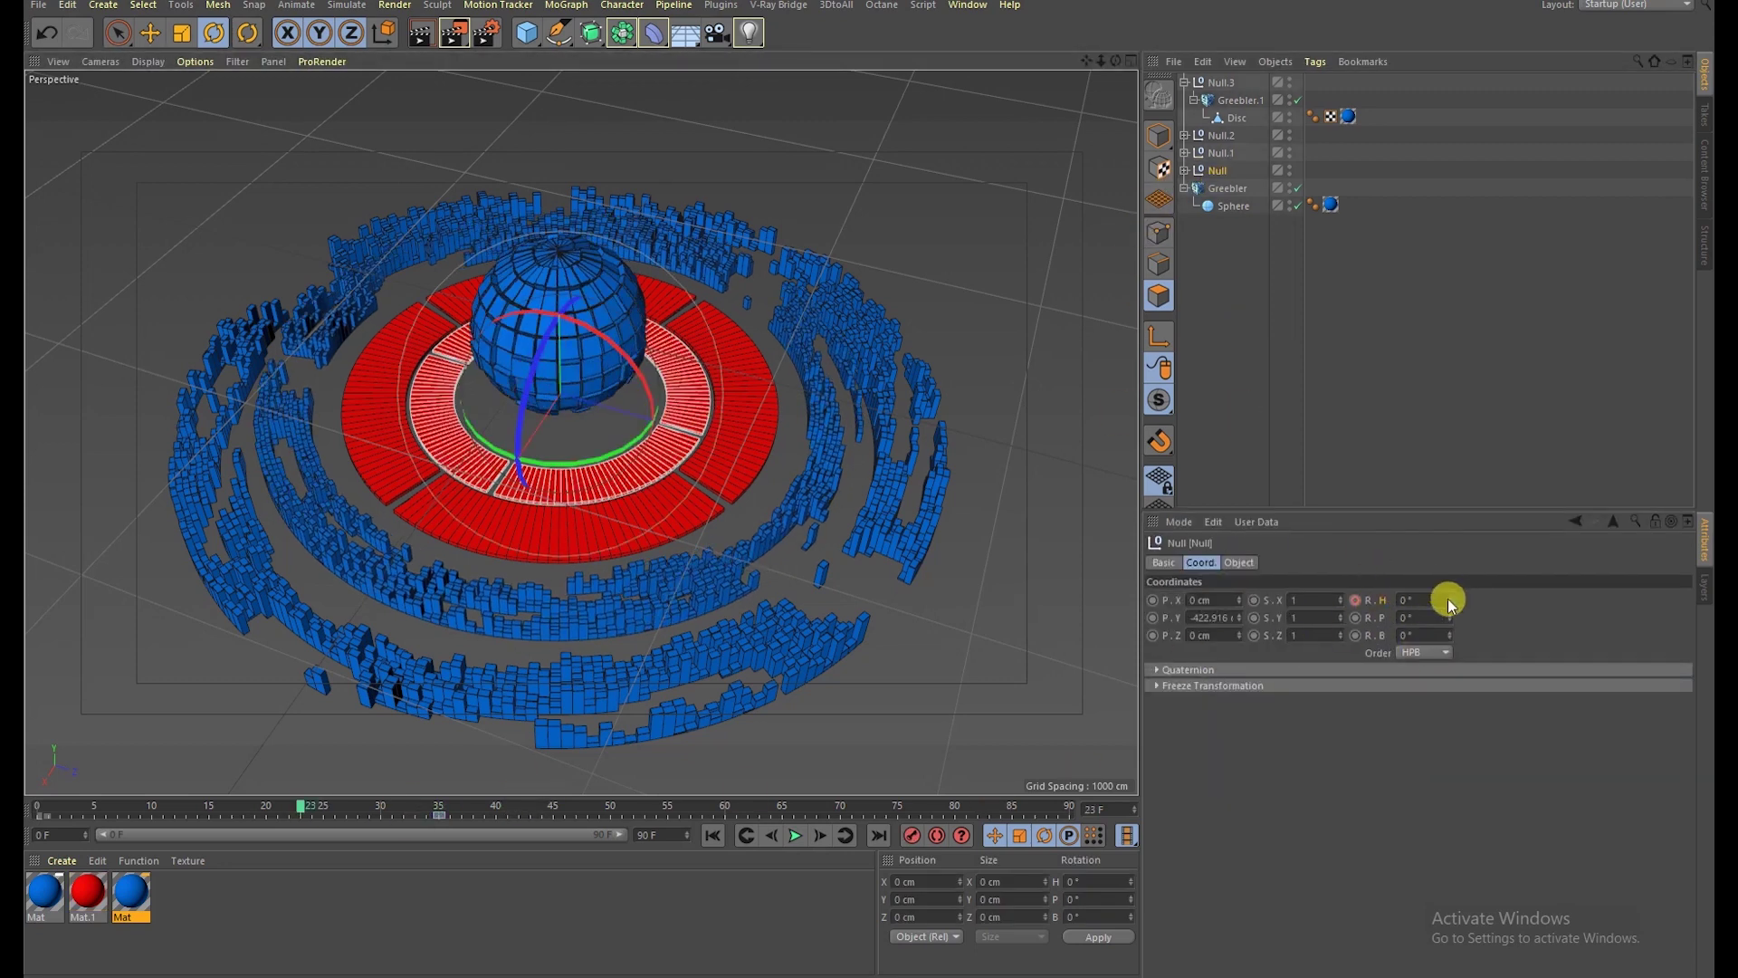
drag(1453, 602, 1396, 605)
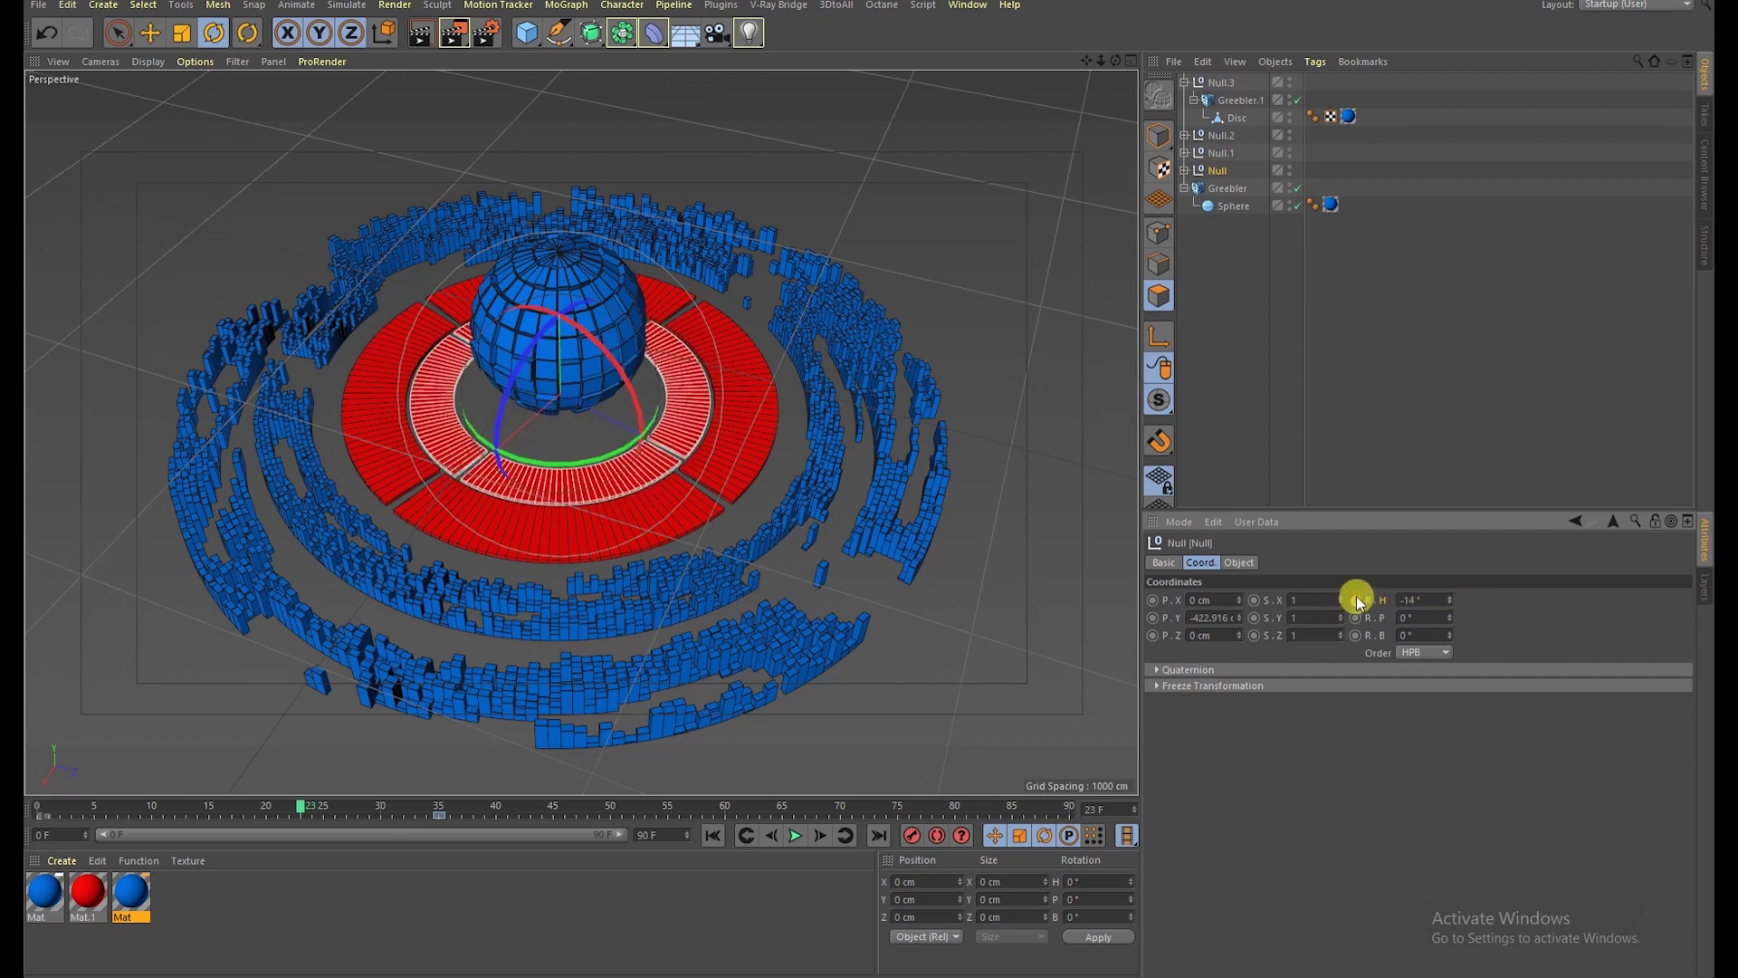
Step: Set the Null's rotation keys to Linear and create a new material, Mat.2
ctrl+drag(276, 819, 505, 812)
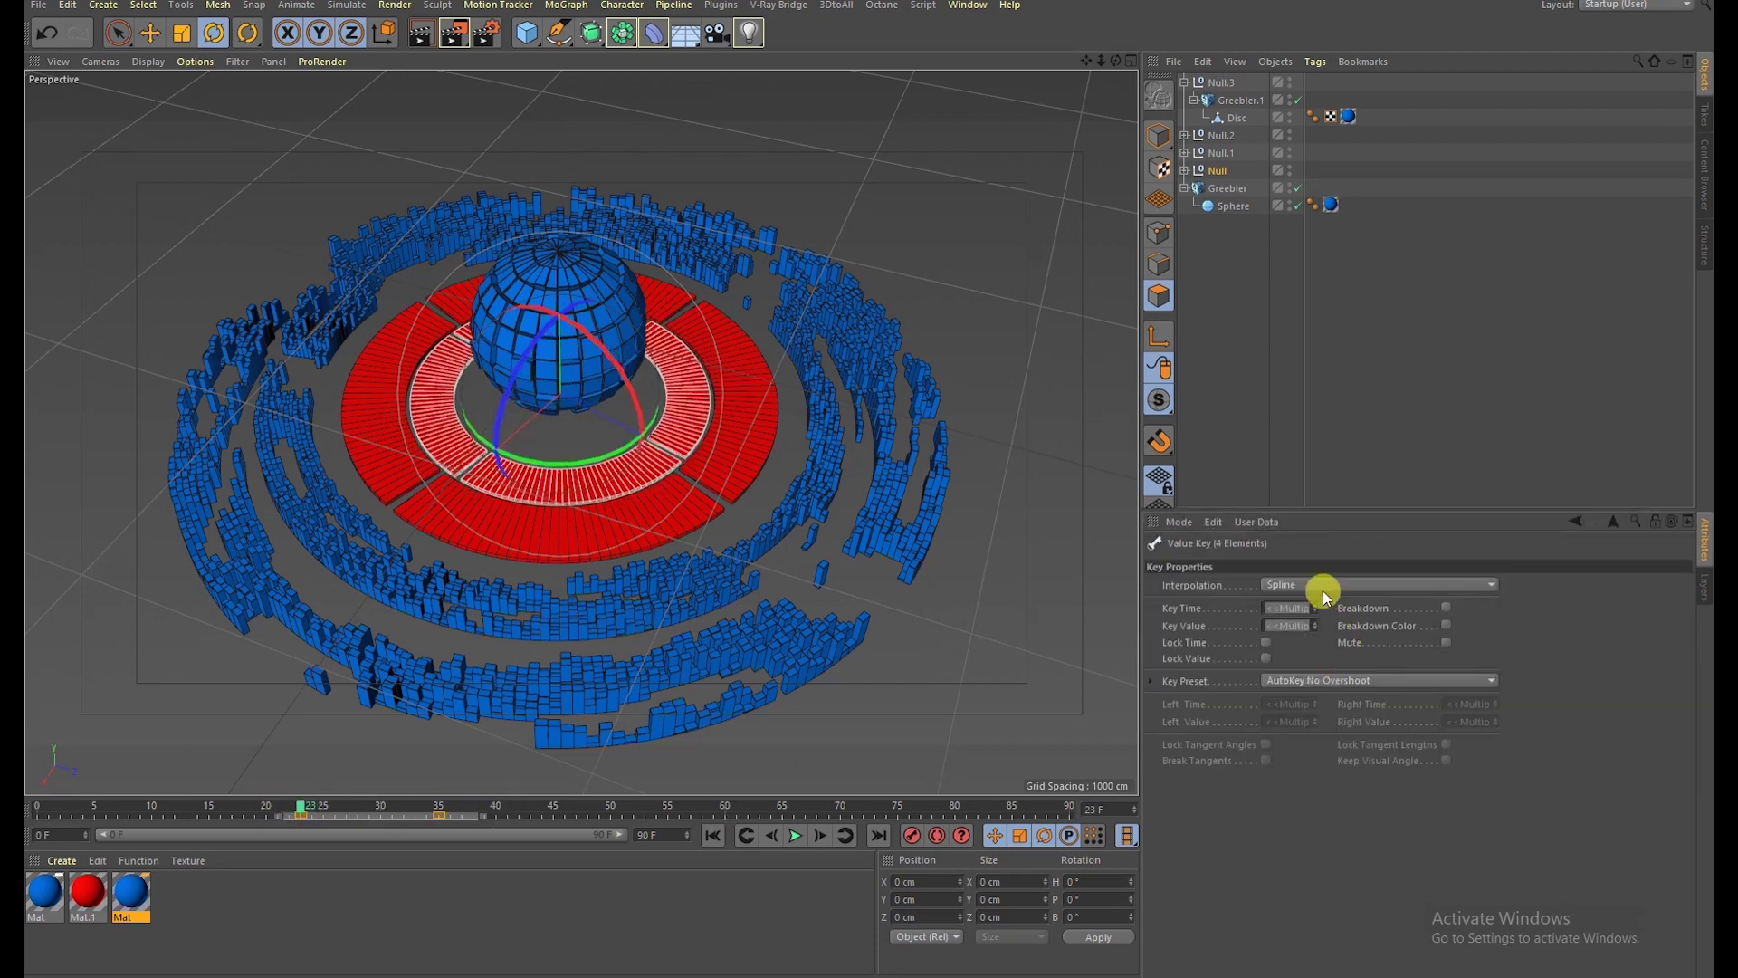
click(1308, 585)
click(1290, 621)
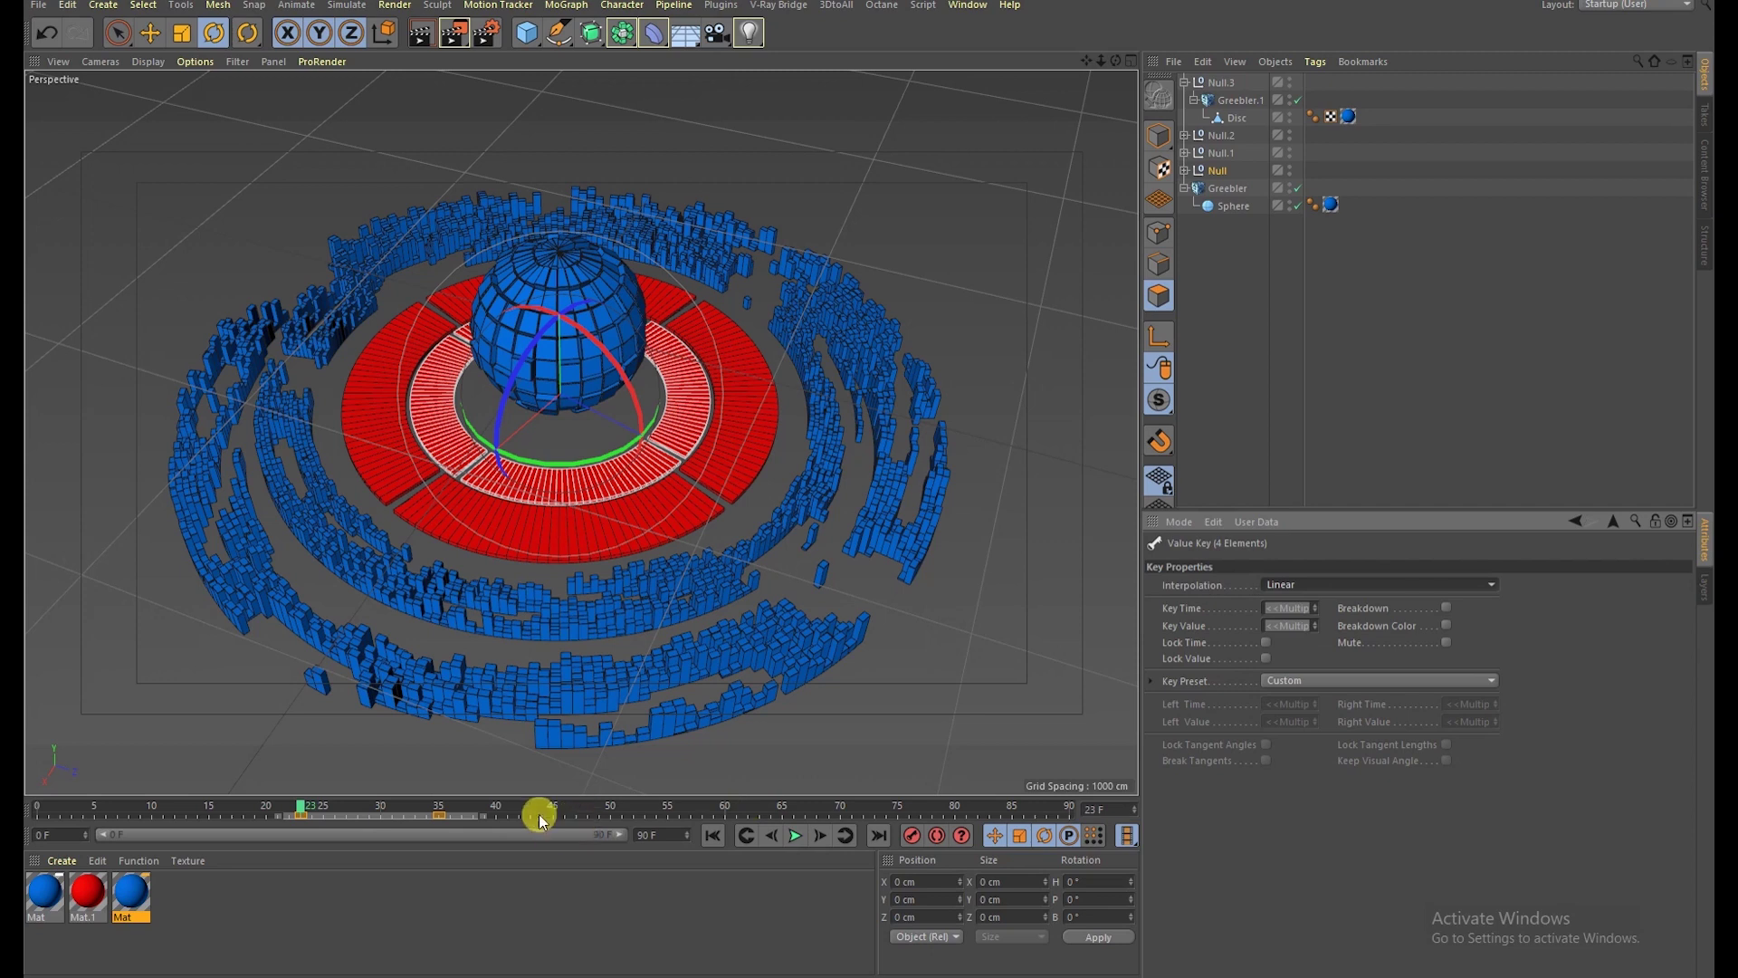
click(311, 812)
double_click(55, 929)
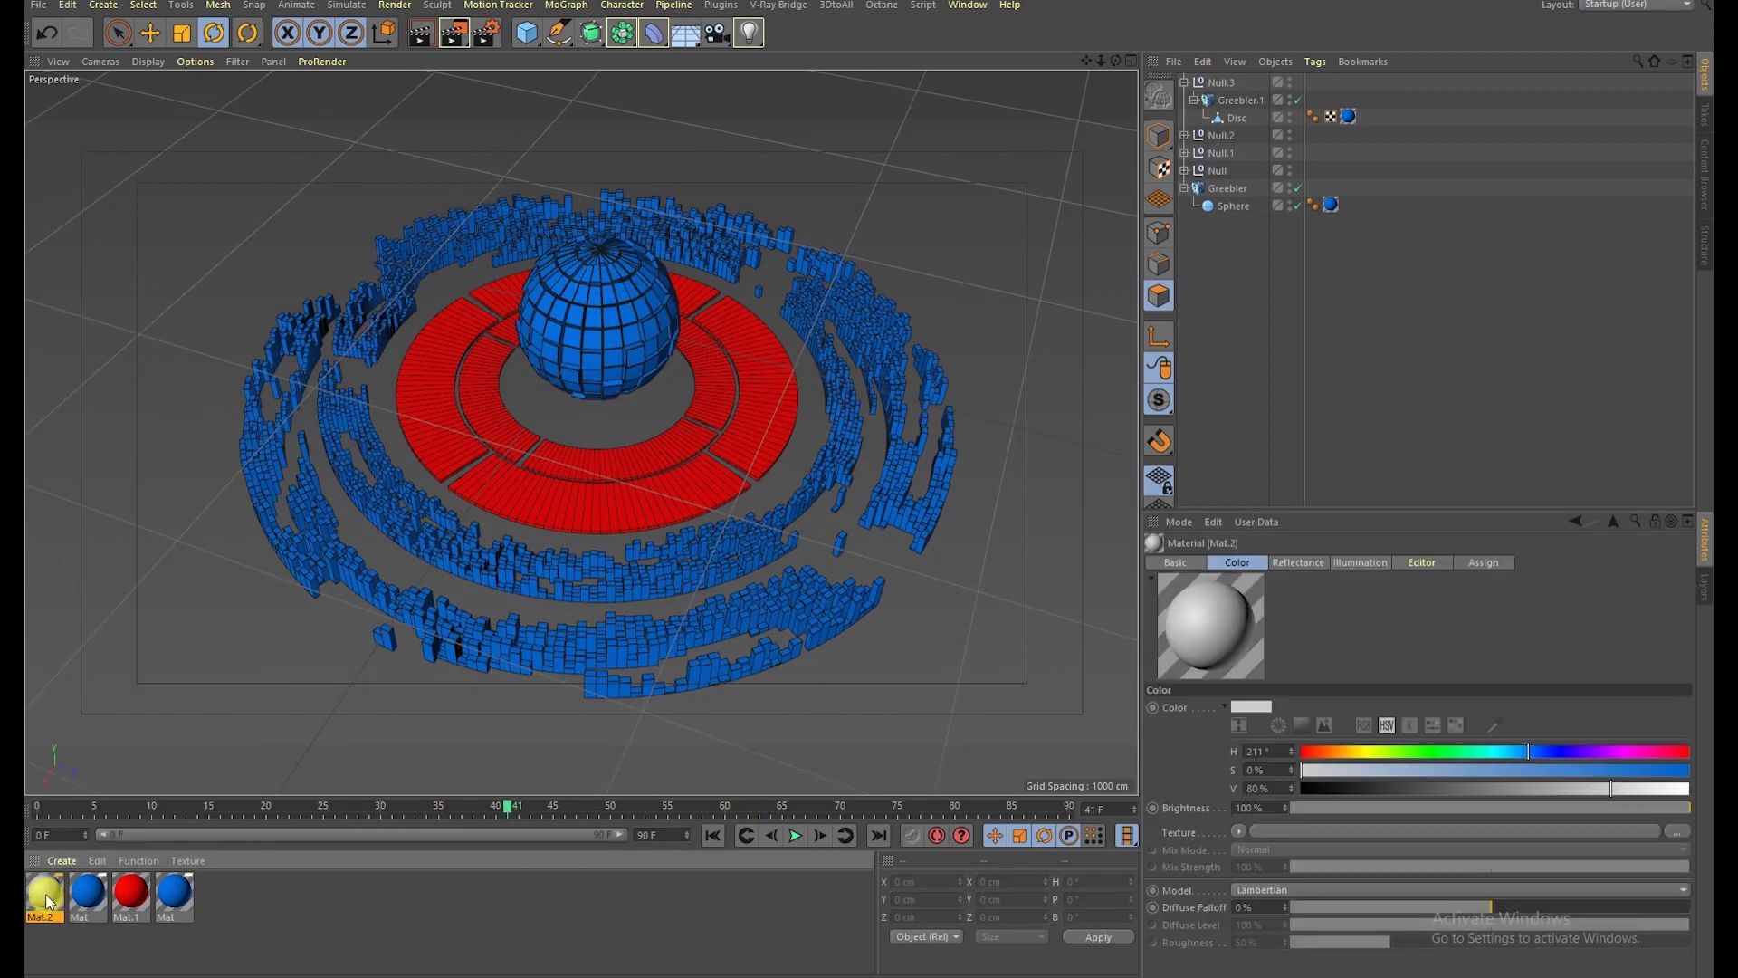
Step: In Mat.2, replace the colour channel with white luminance
double_click(45, 893)
click(375, 279)
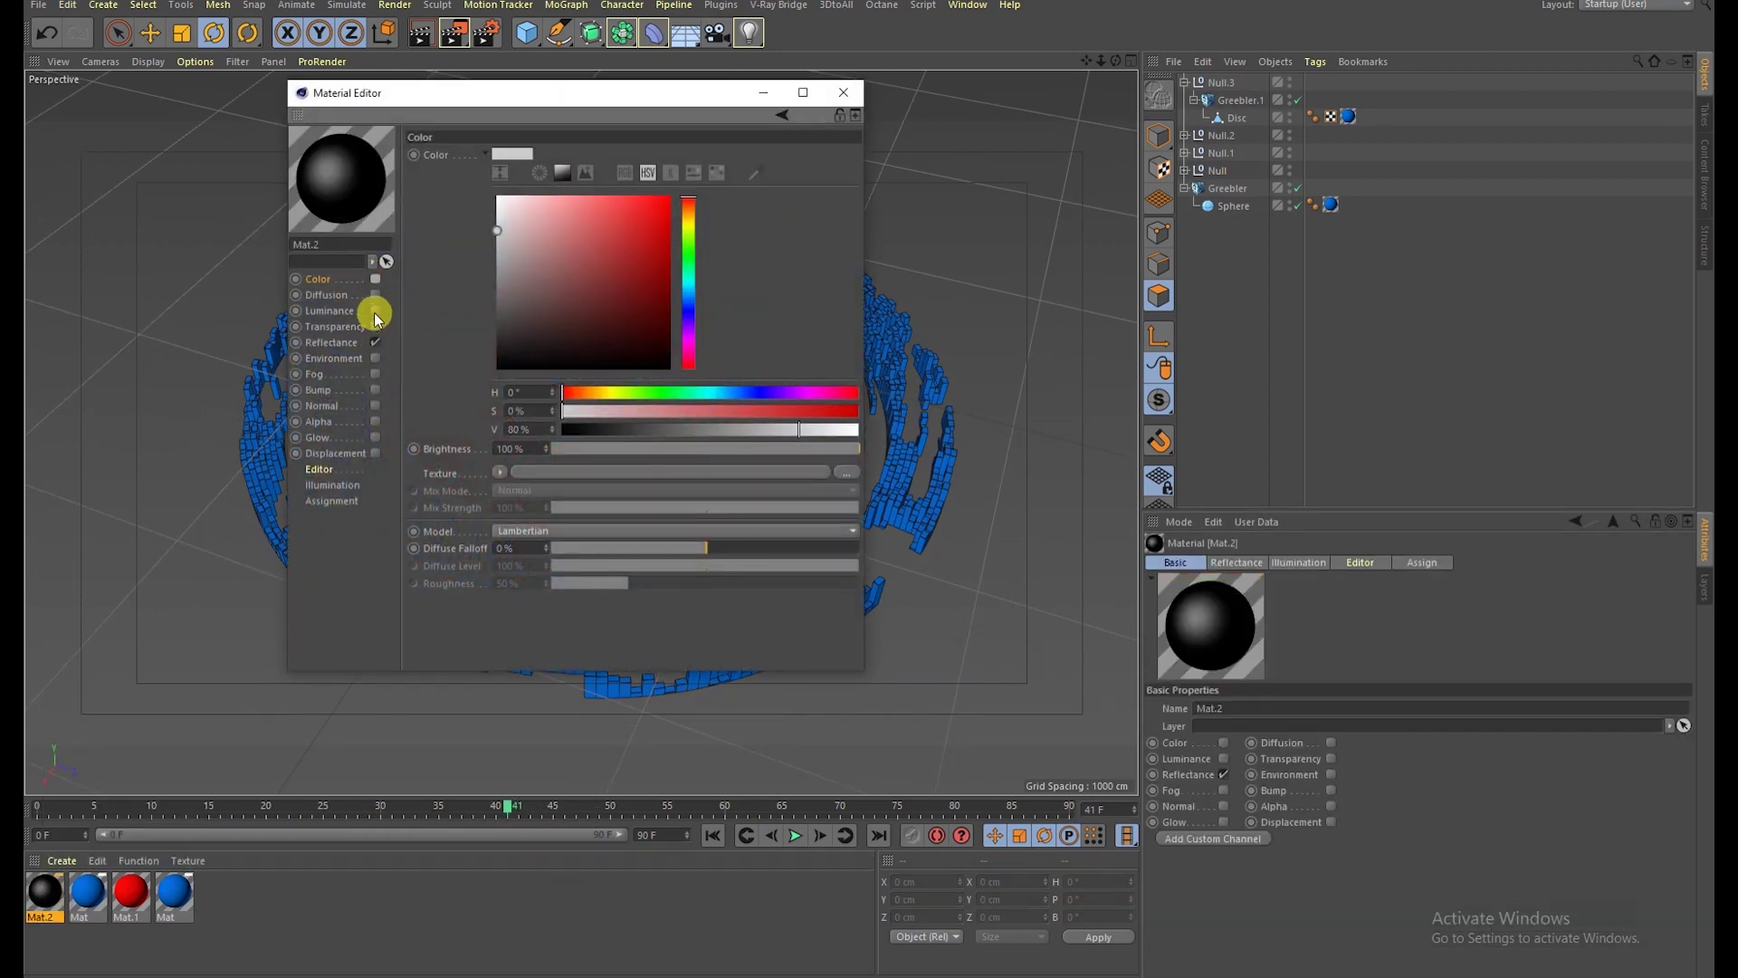
click(374, 311)
click(504, 155)
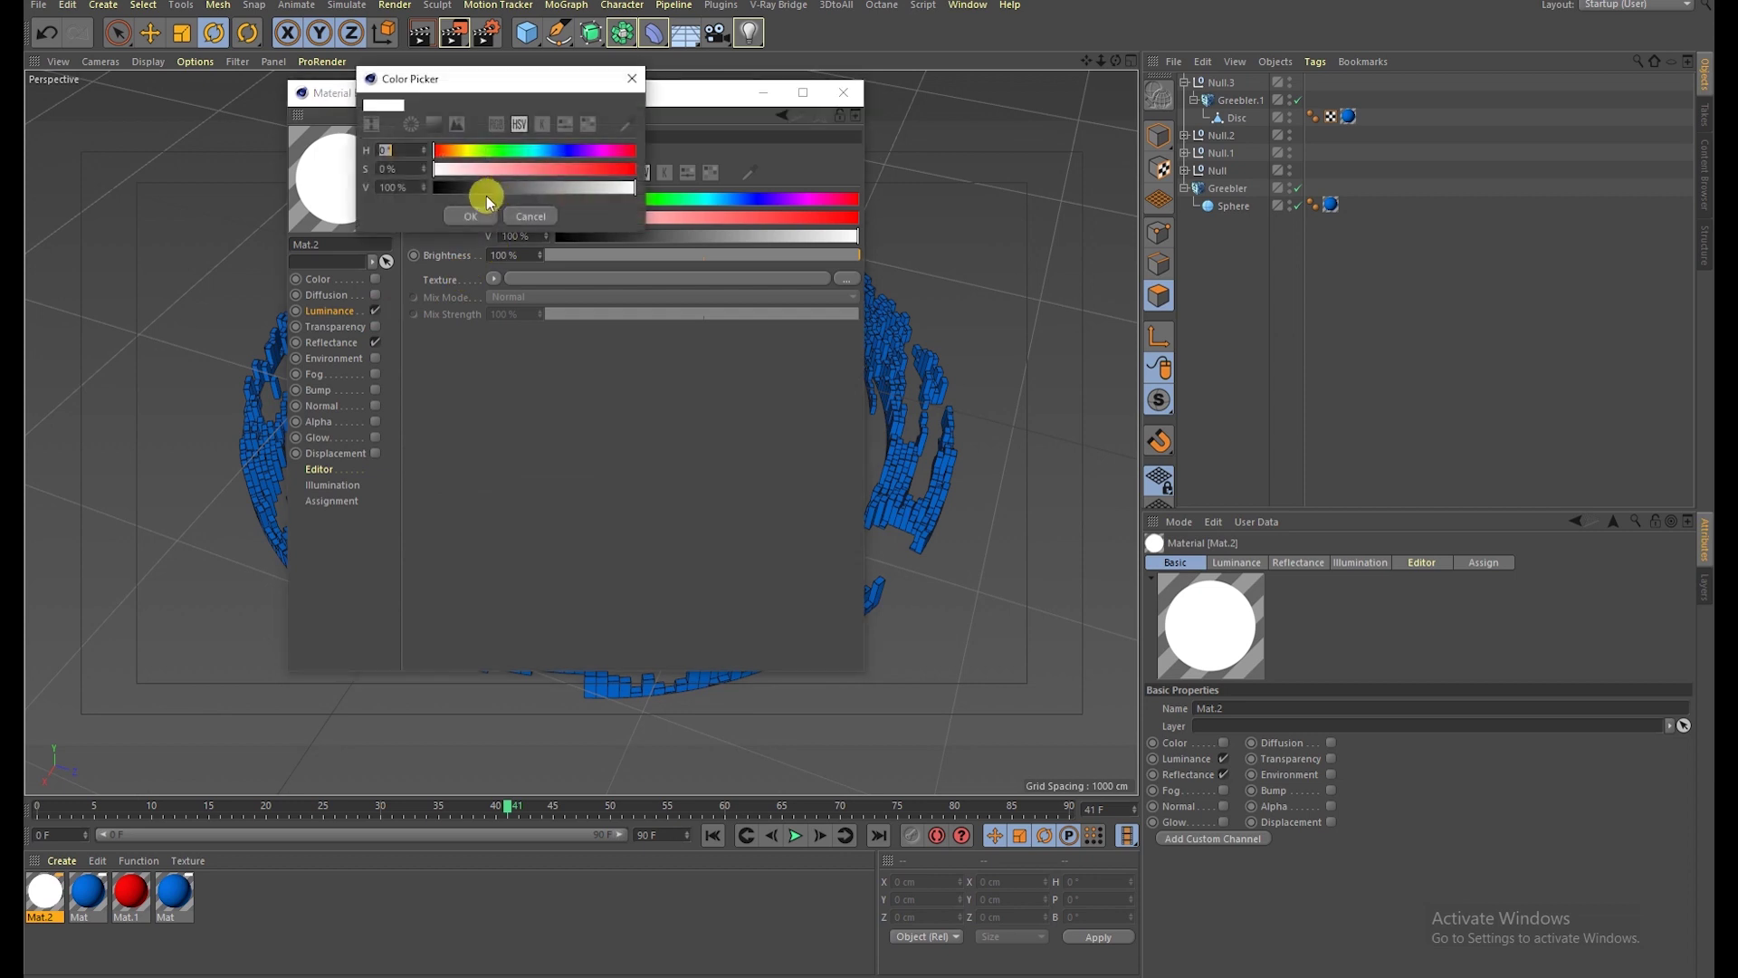
click(466, 216)
Step: Swap Mat.2's default specular for a Beckmann reflection layer at 34% strength
click(333, 344)
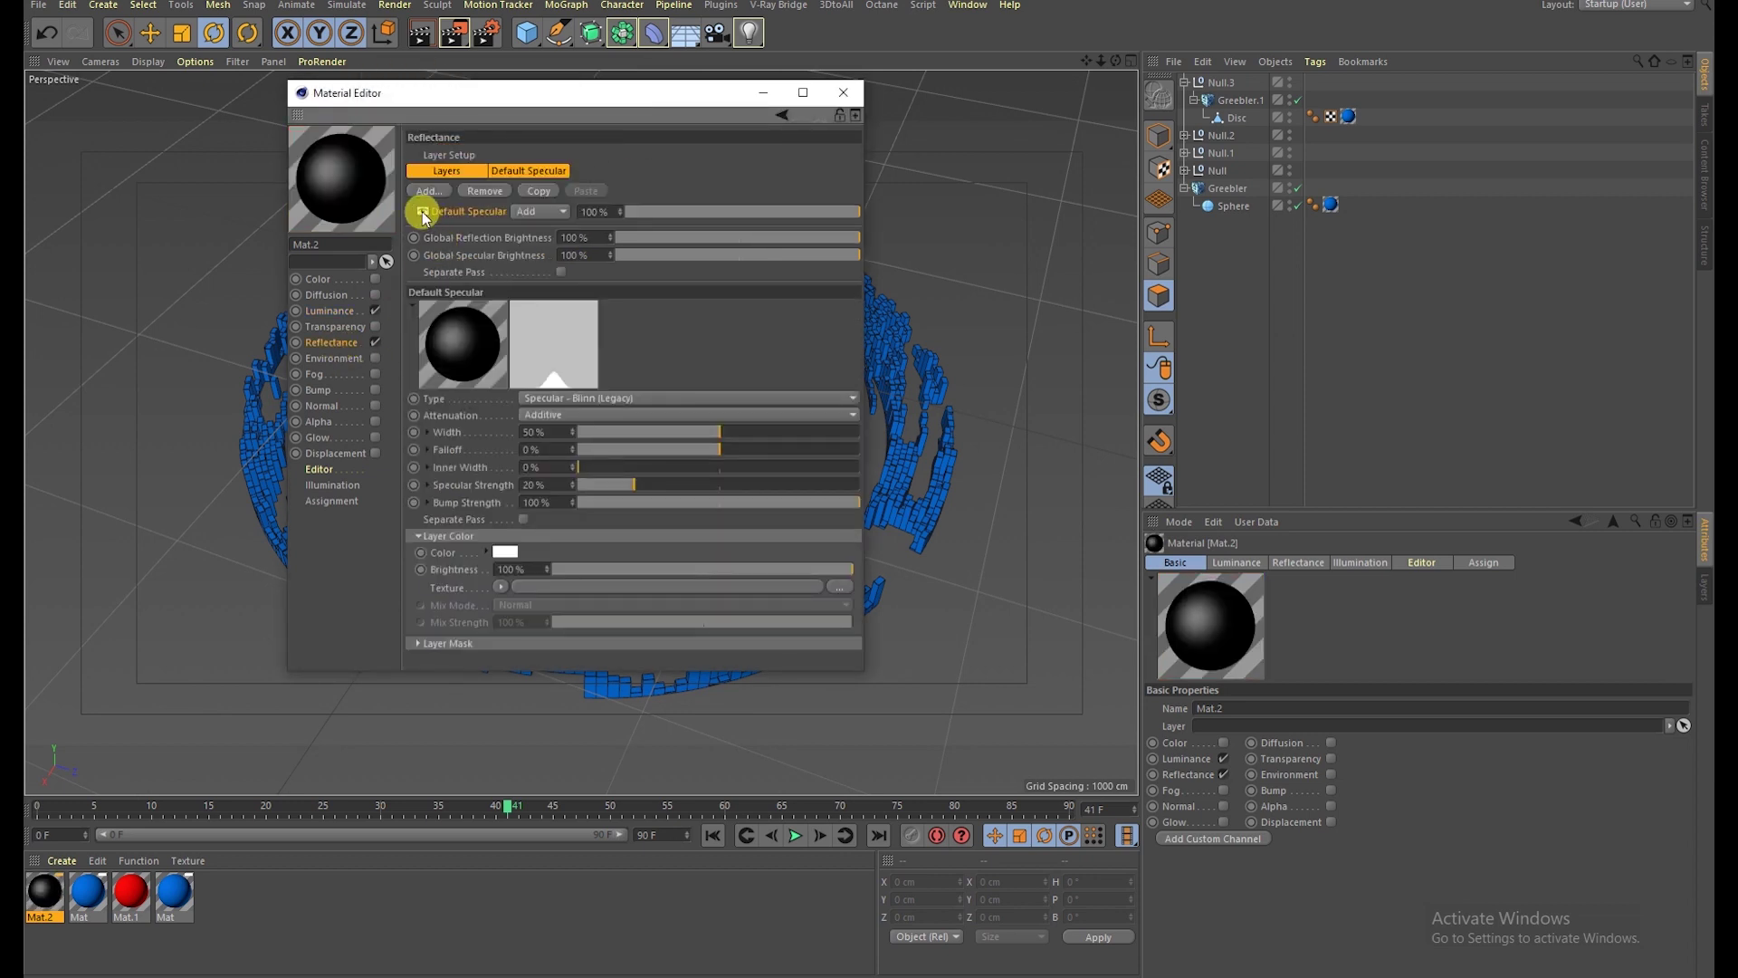
click(422, 212)
click(431, 191)
click(496, 196)
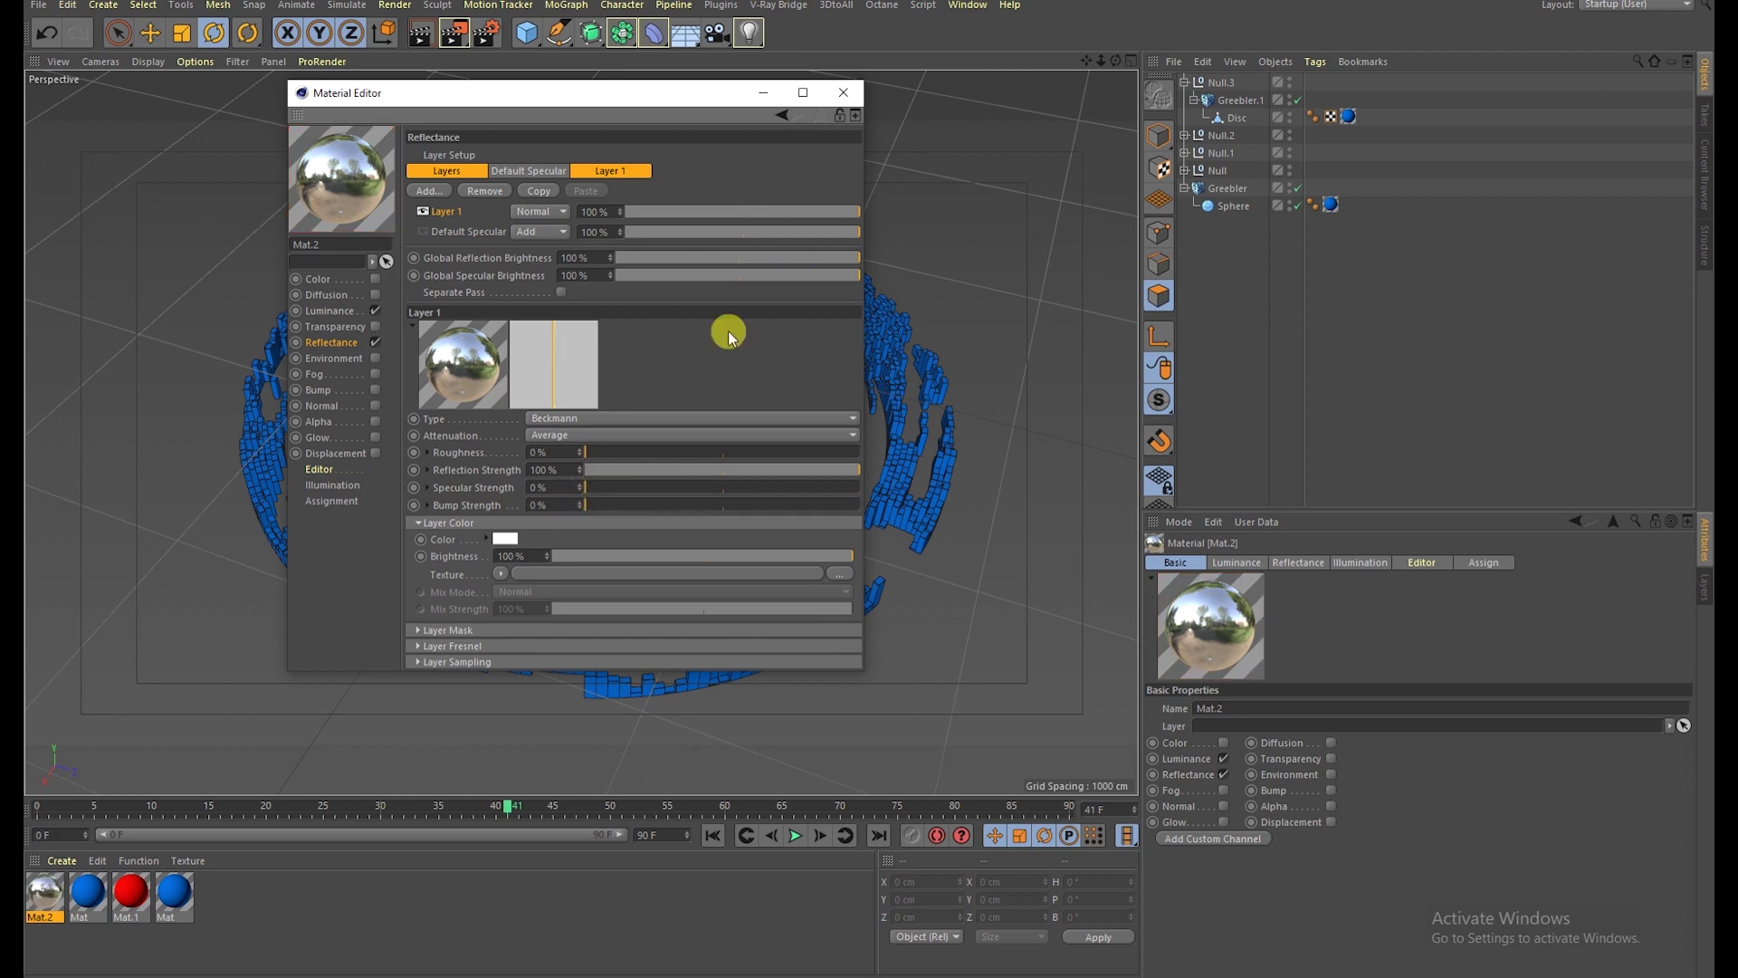
drag(660, 470, 623, 470)
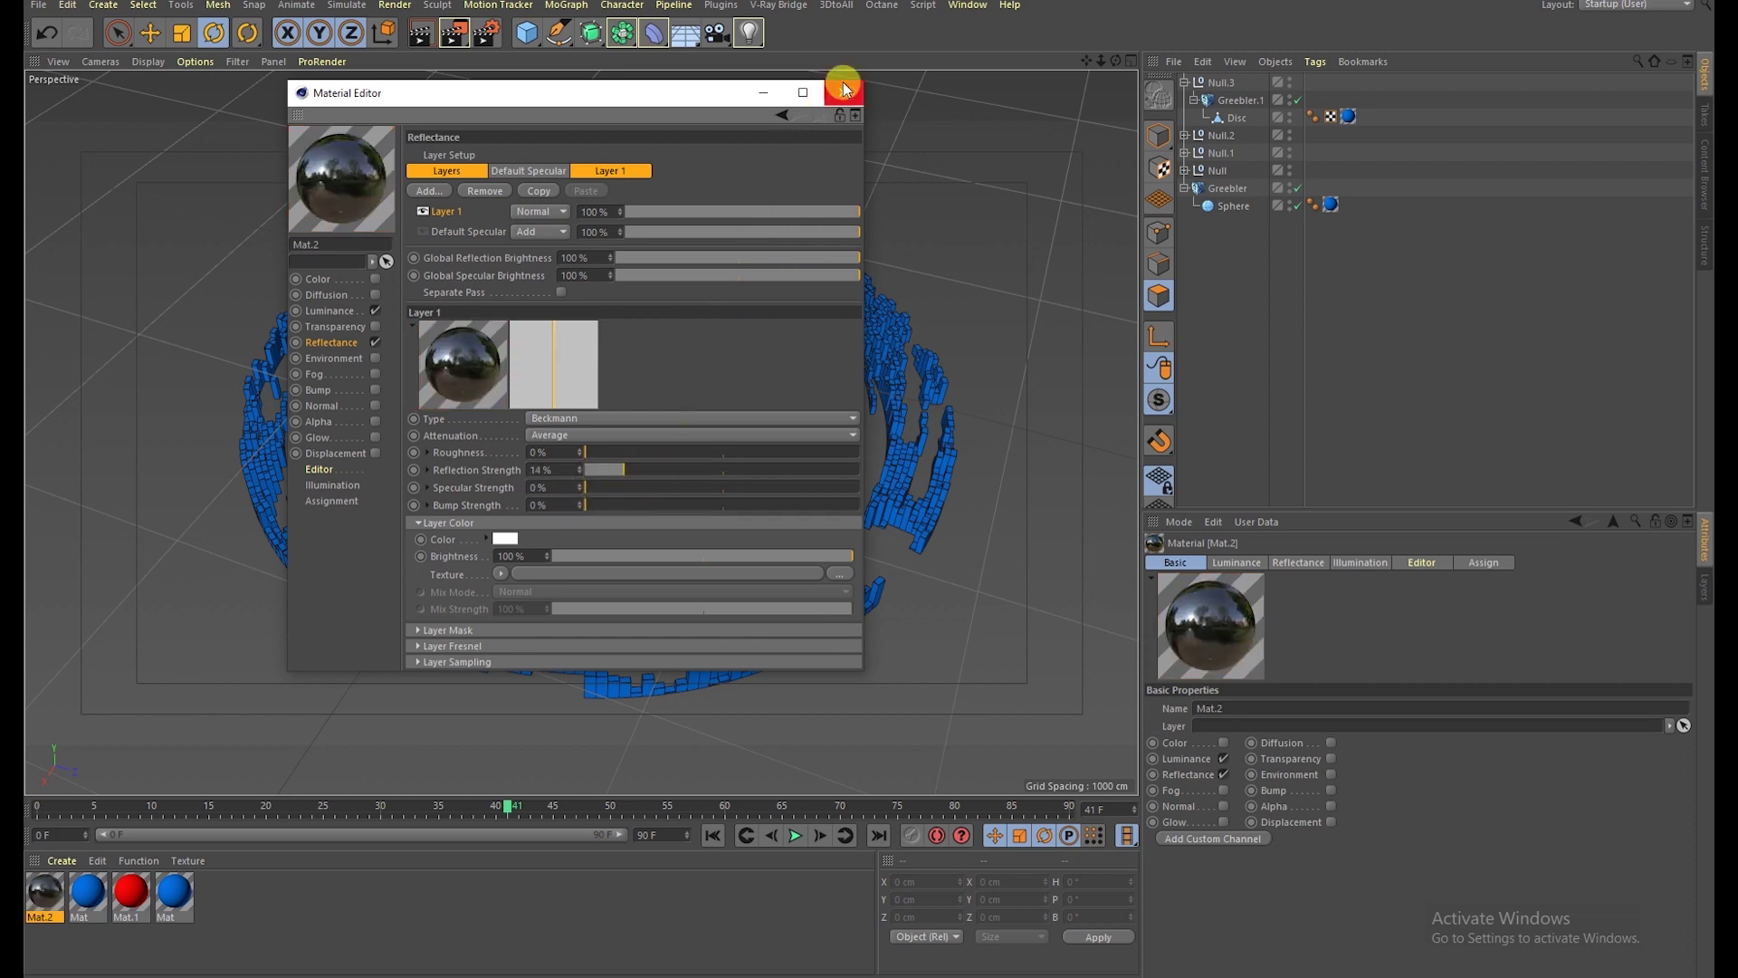
click(844, 90)
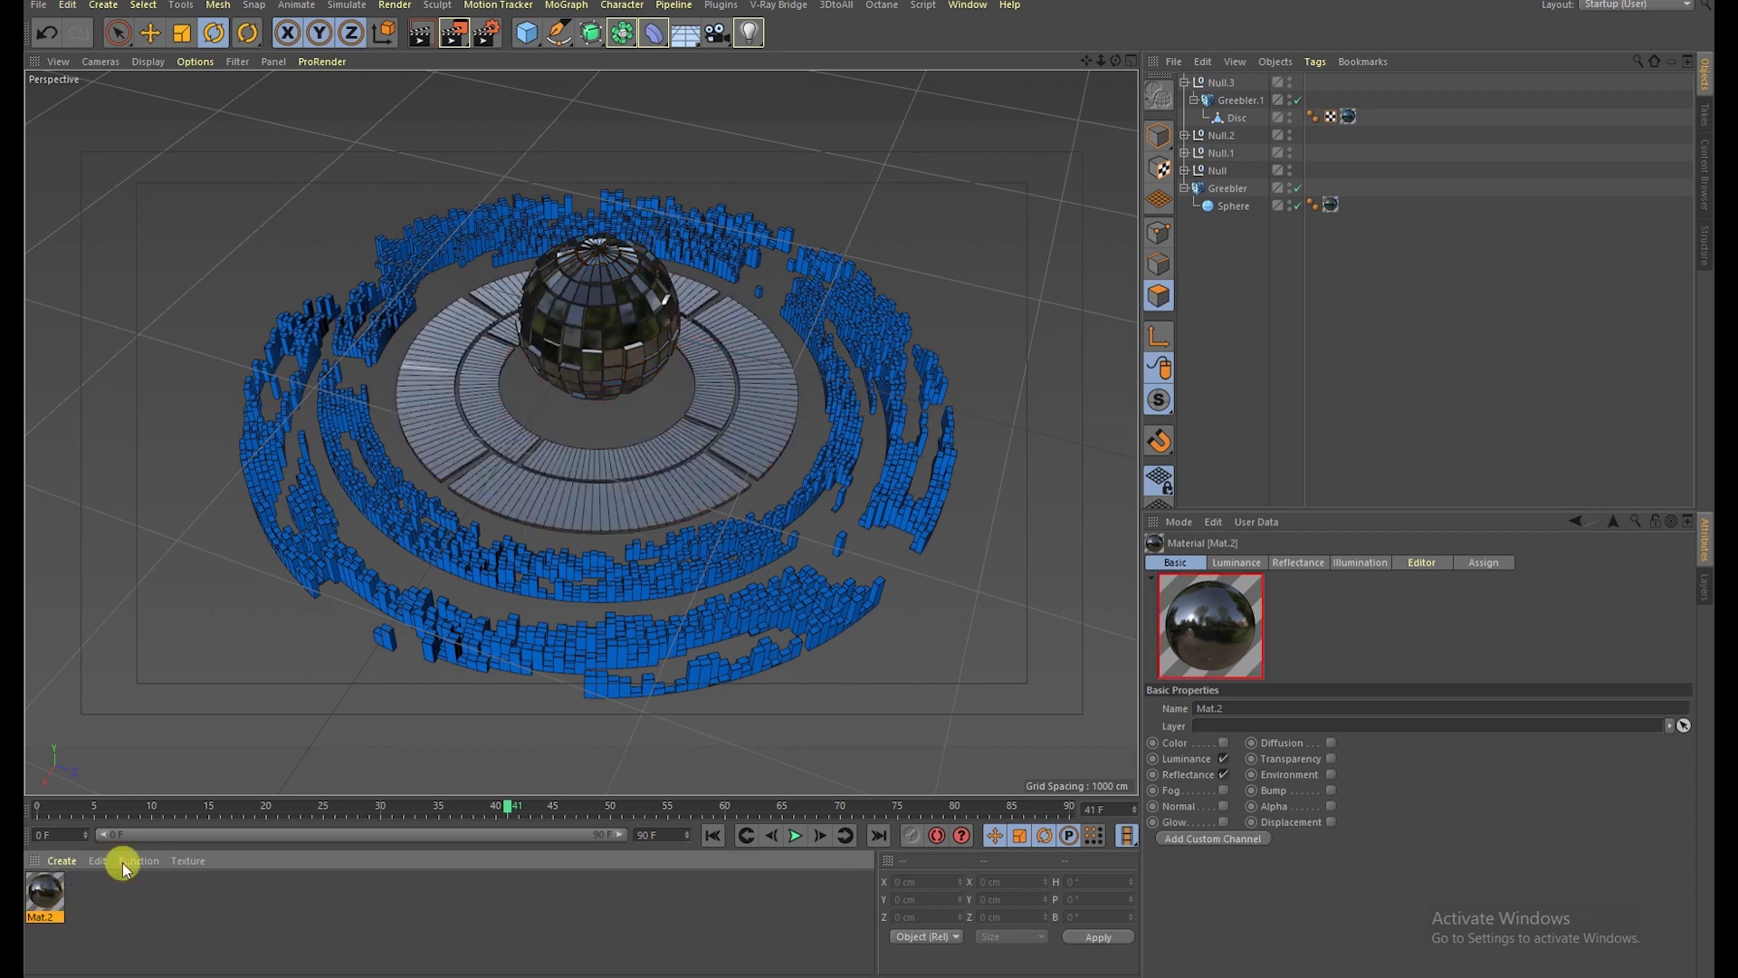
Step: Preview-render the view, then add a Plane primitive to the scene
click(421, 40)
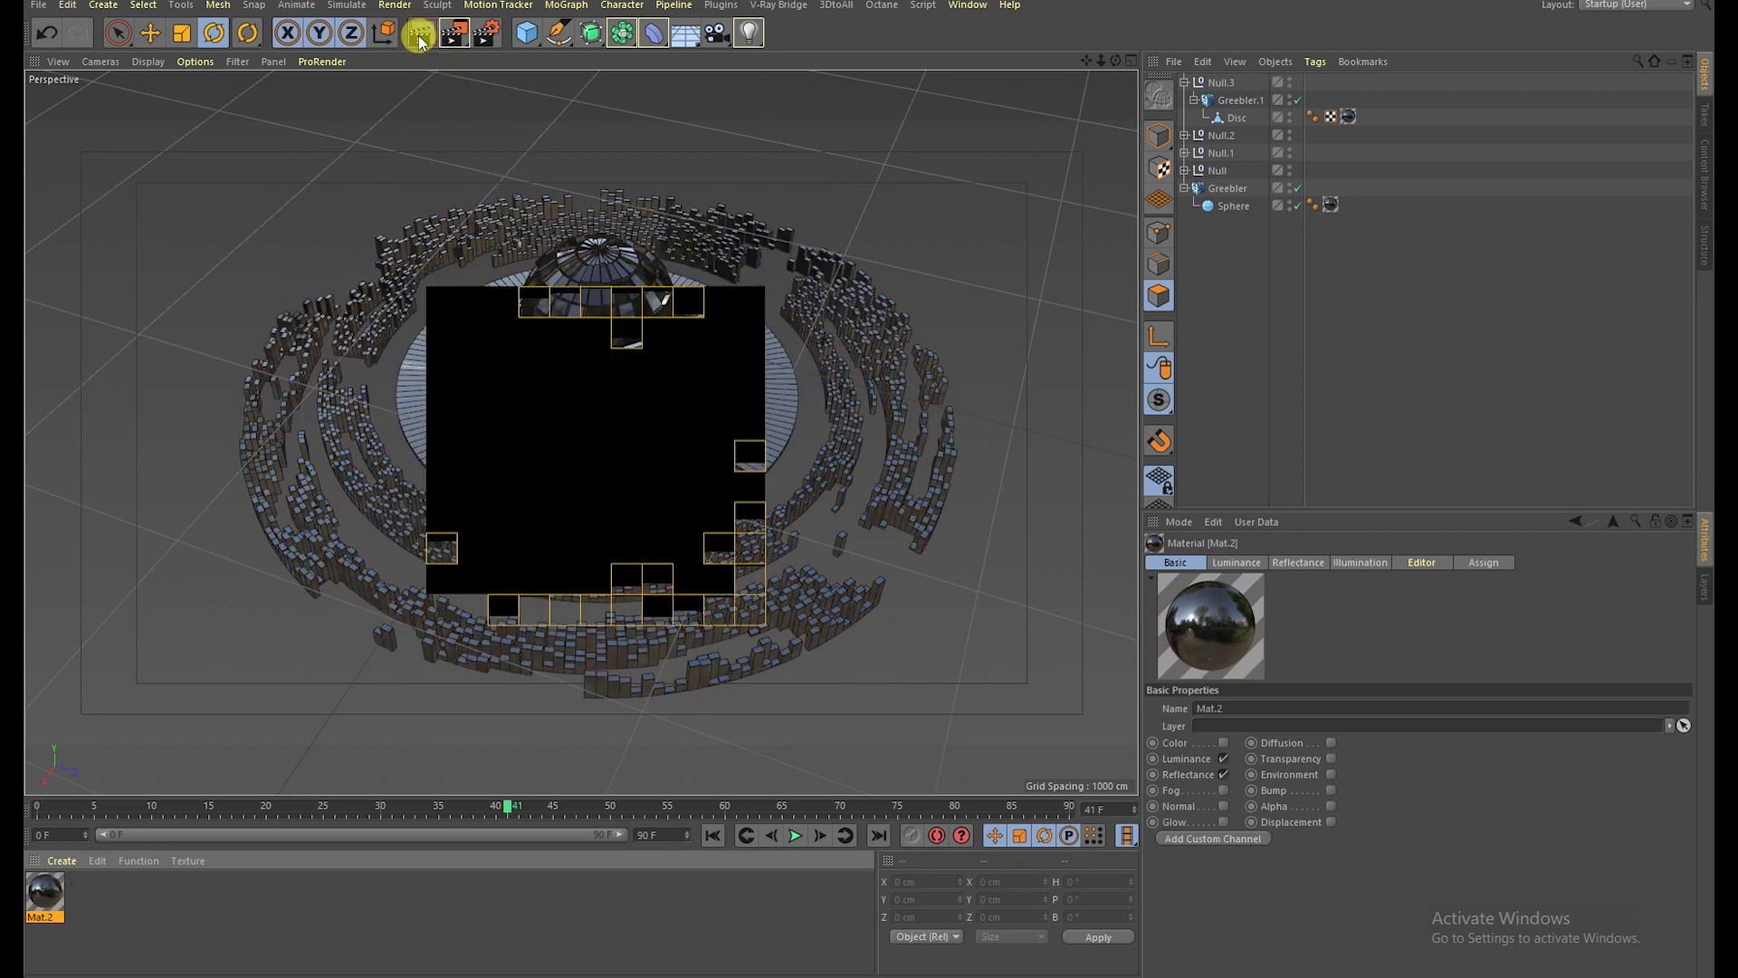
key(Escape)
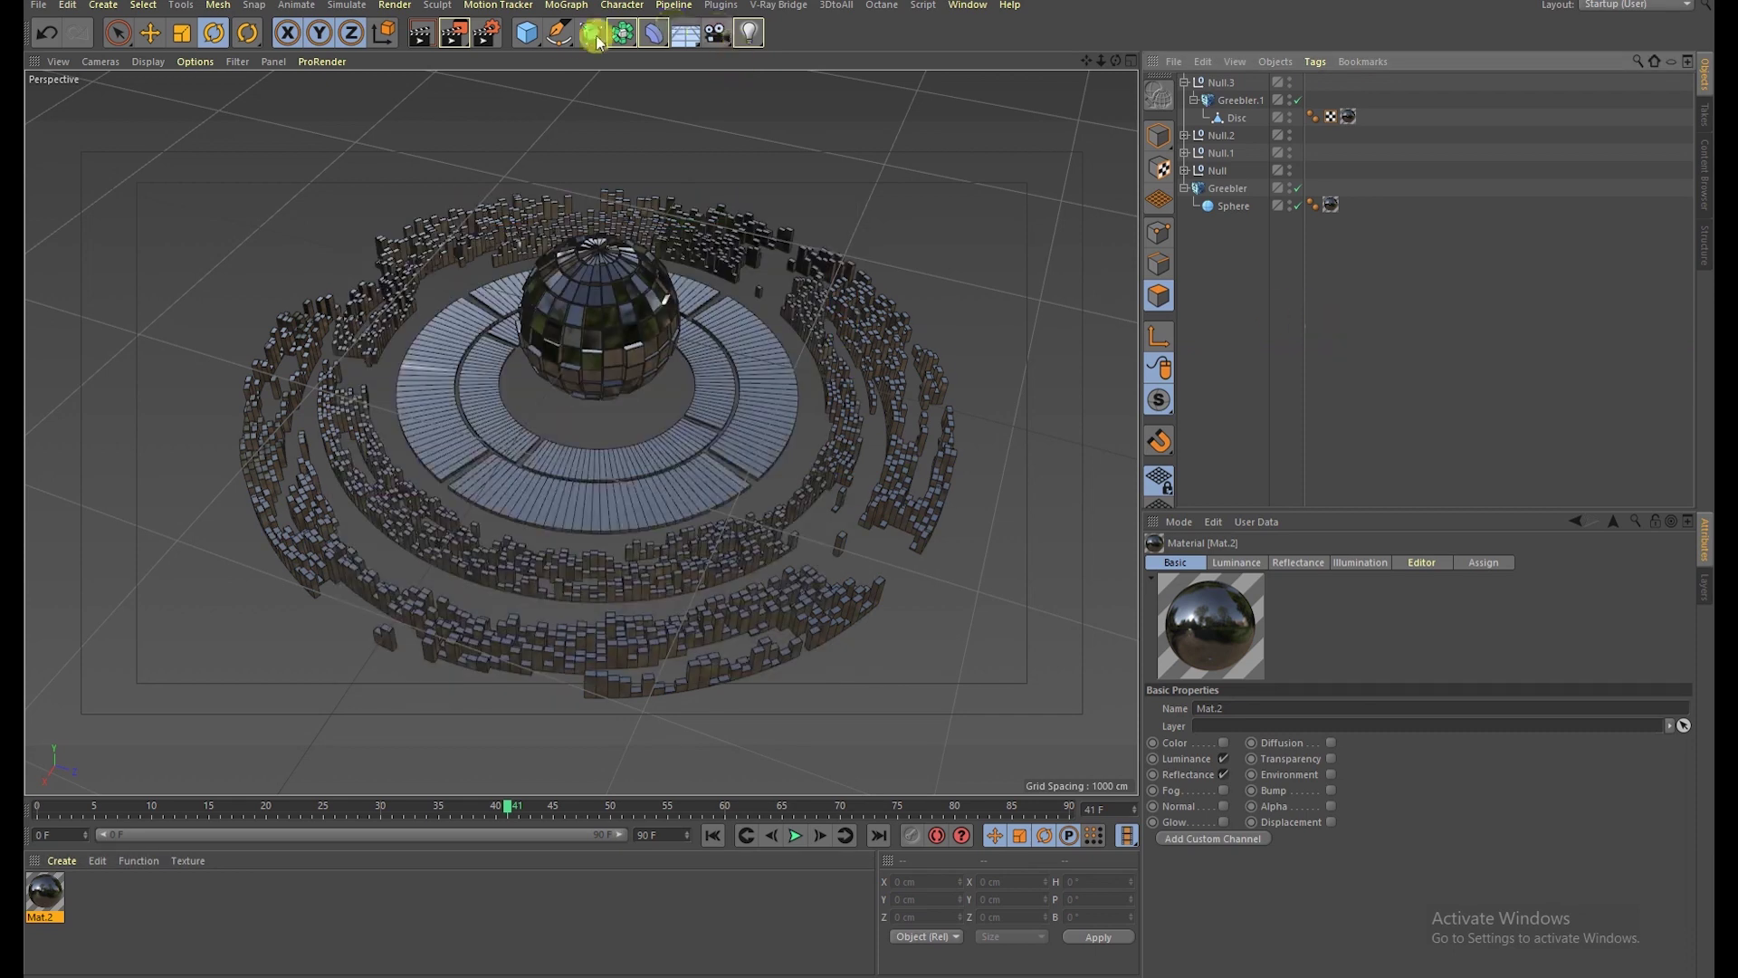
click(526, 36)
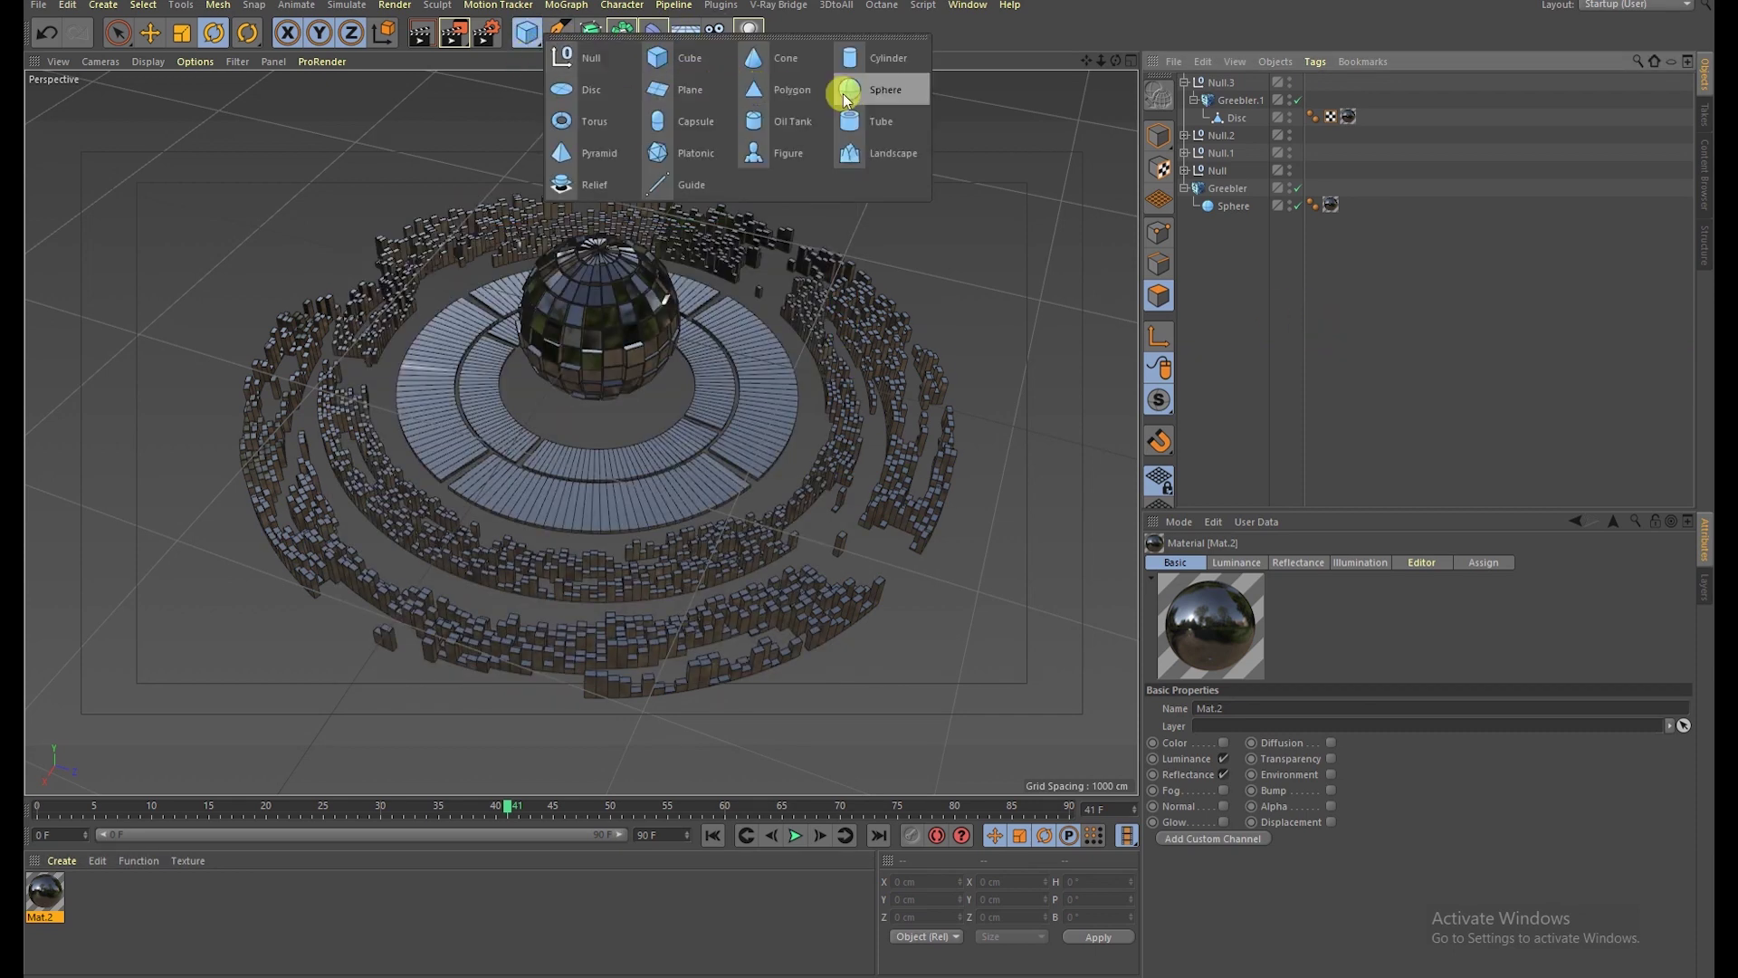
click(655, 94)
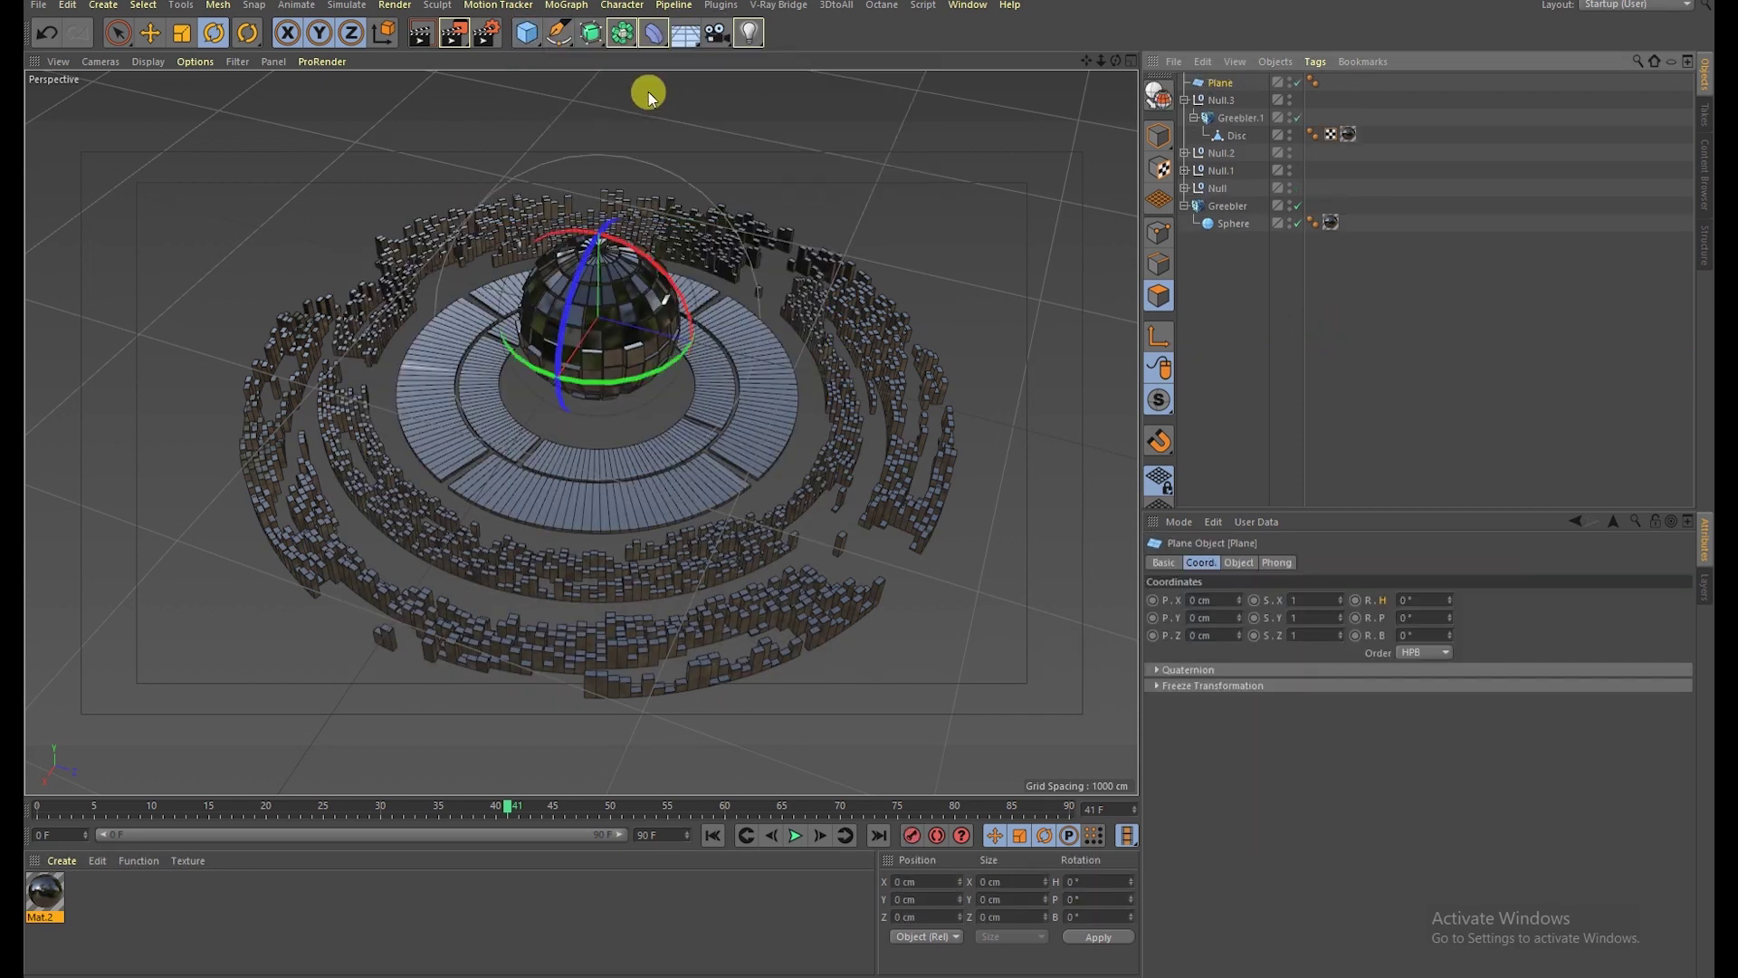
Step: Raise the Plane 755 cm above the globe and size it to 1266 × 8223 cm
click(151, 33)
drag(584, 291, 595, 215)
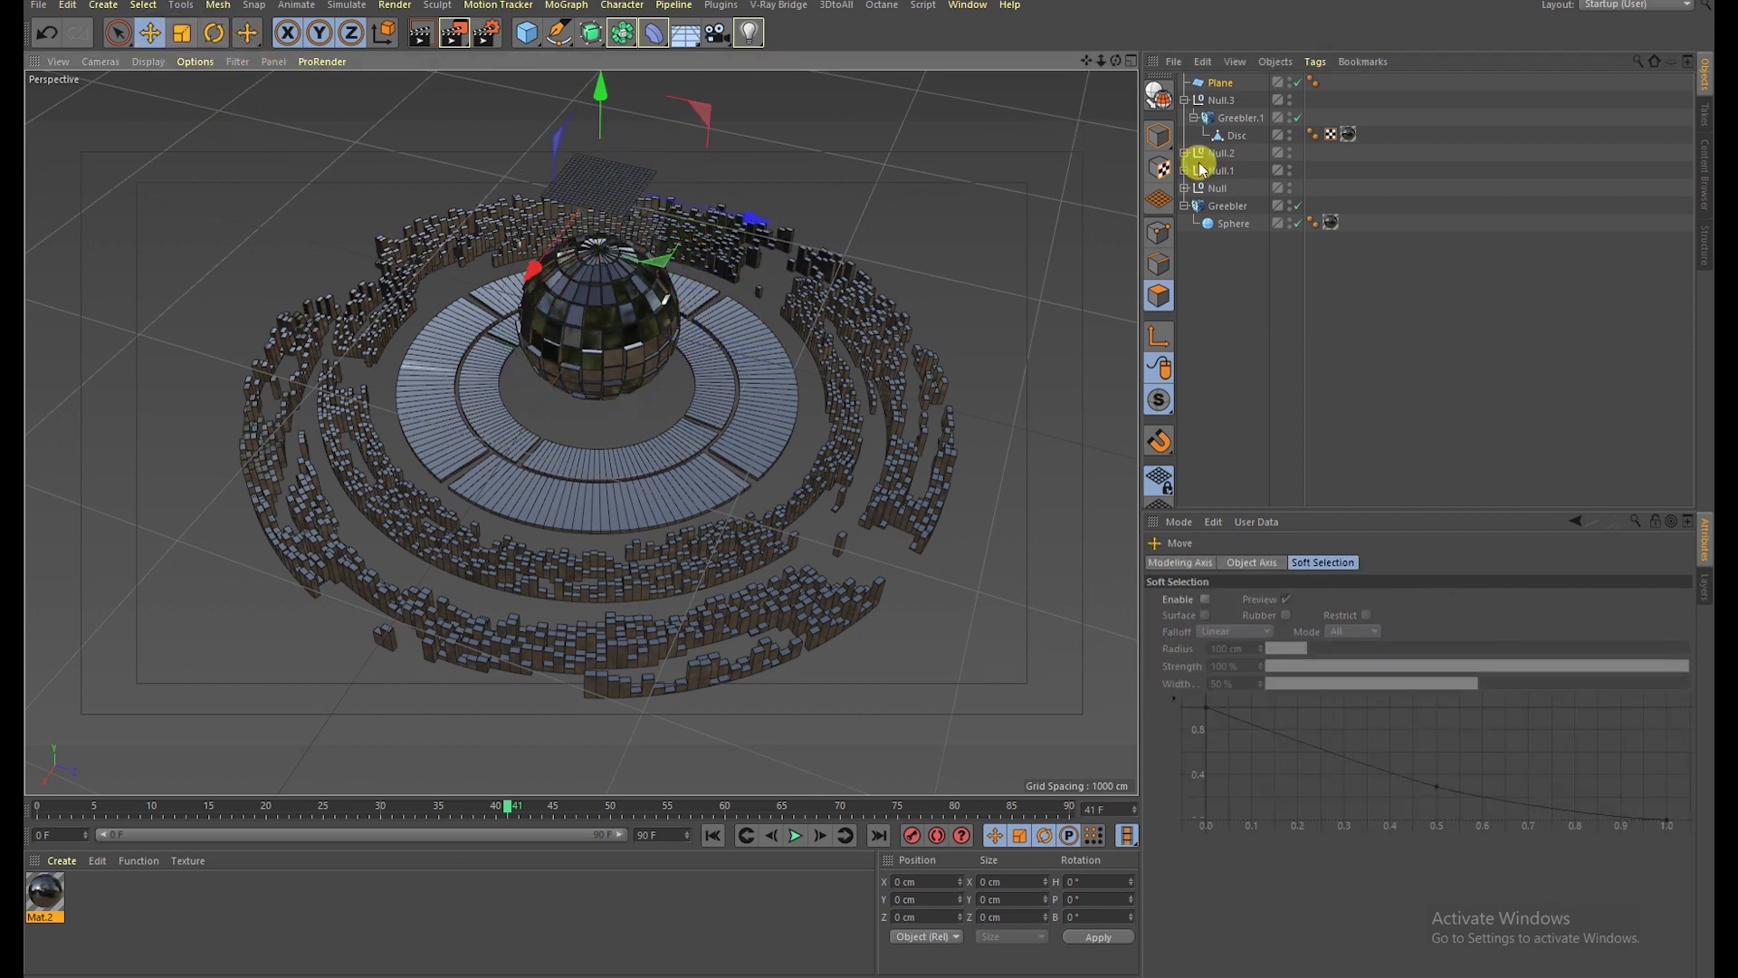
drag(680, 208, 431, 352)
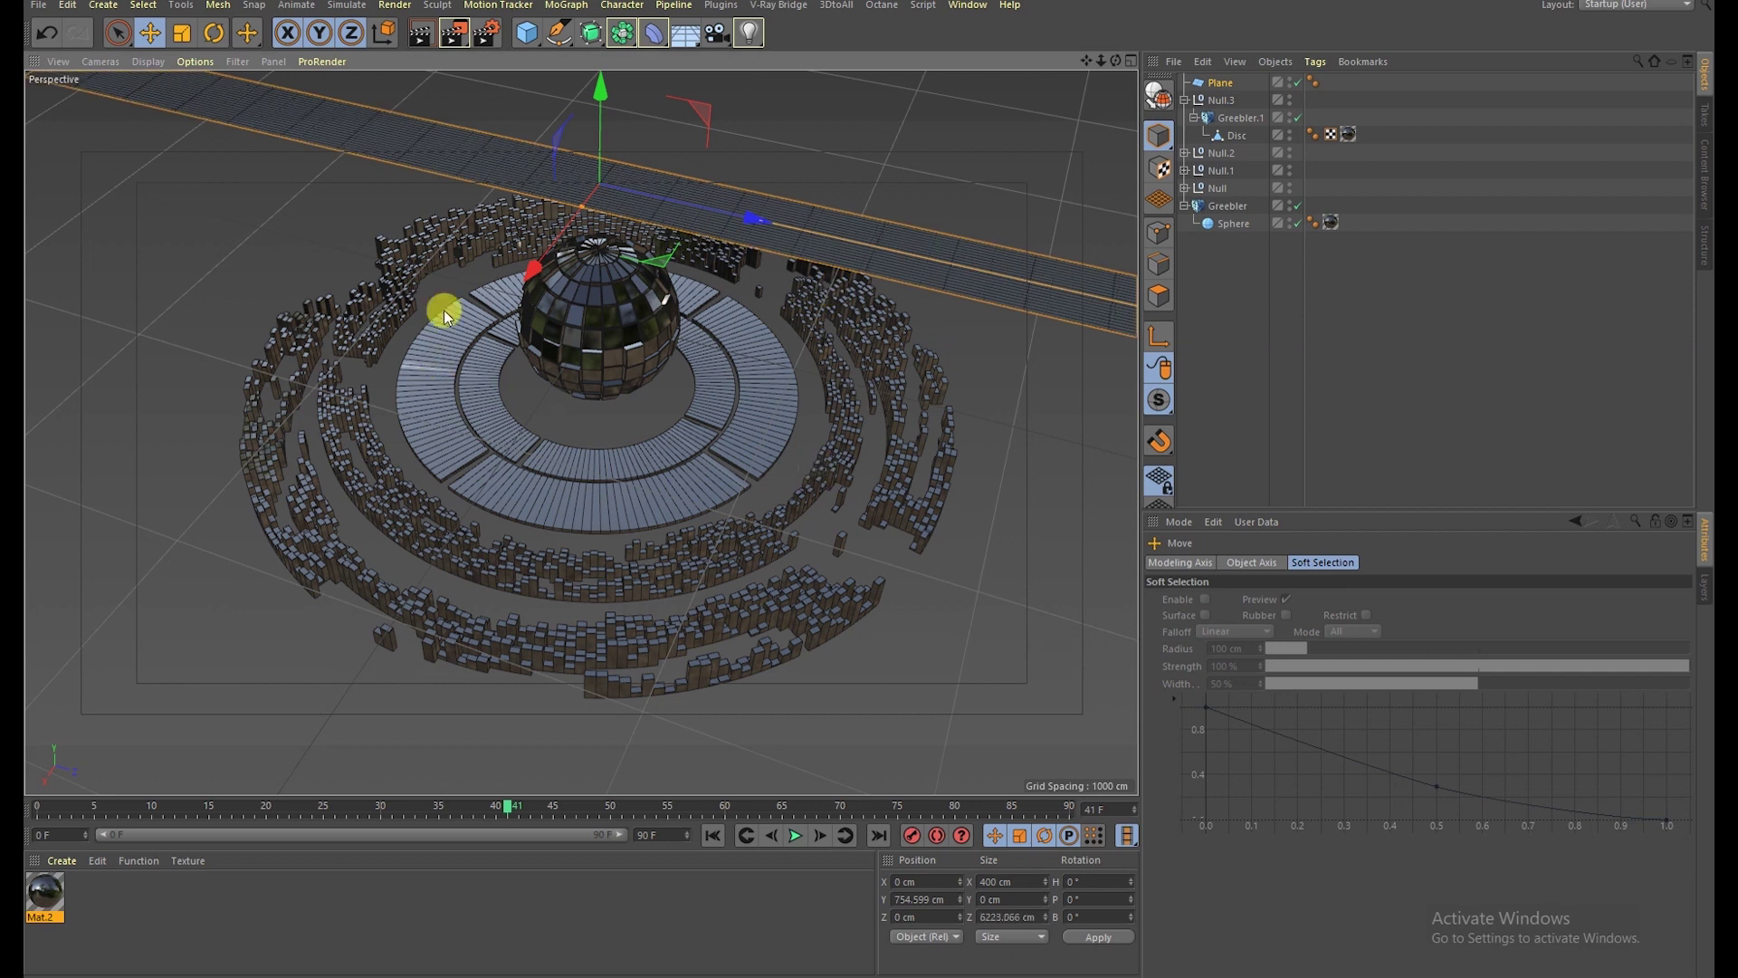
drag(583, 204, 532, 259)
Step: Create a new material, Mat, and open it for editing
double_click(438, 859)
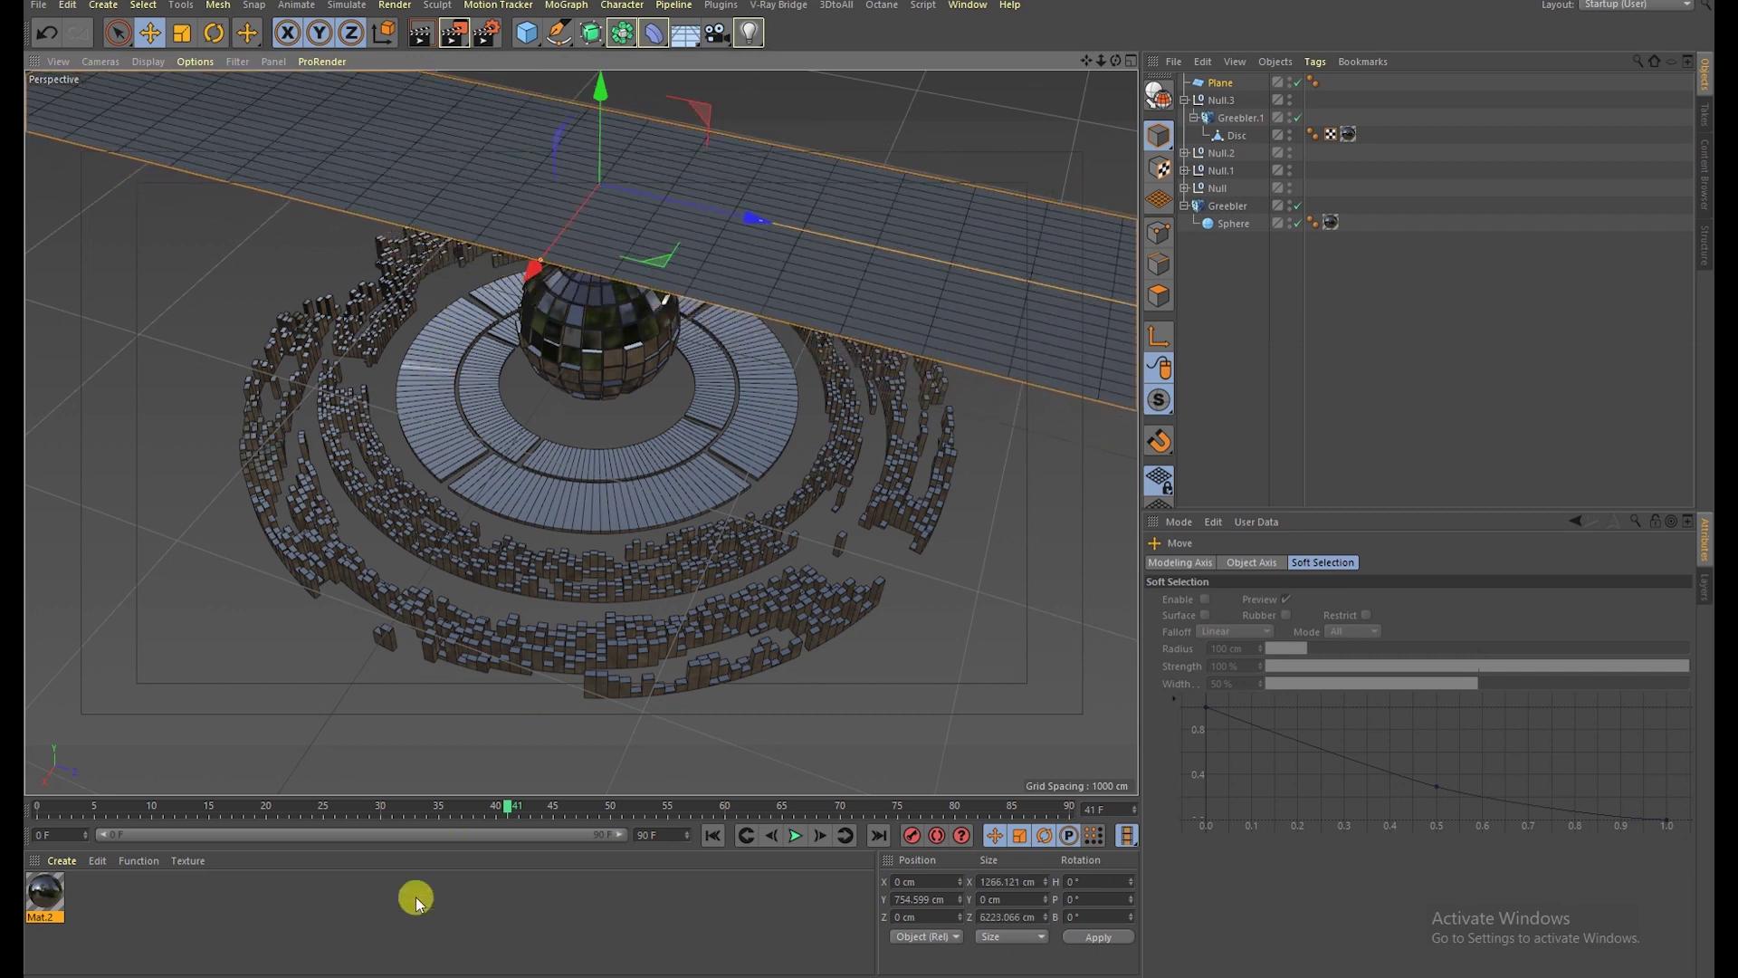
click(60, 882)
double_click(60, 885)
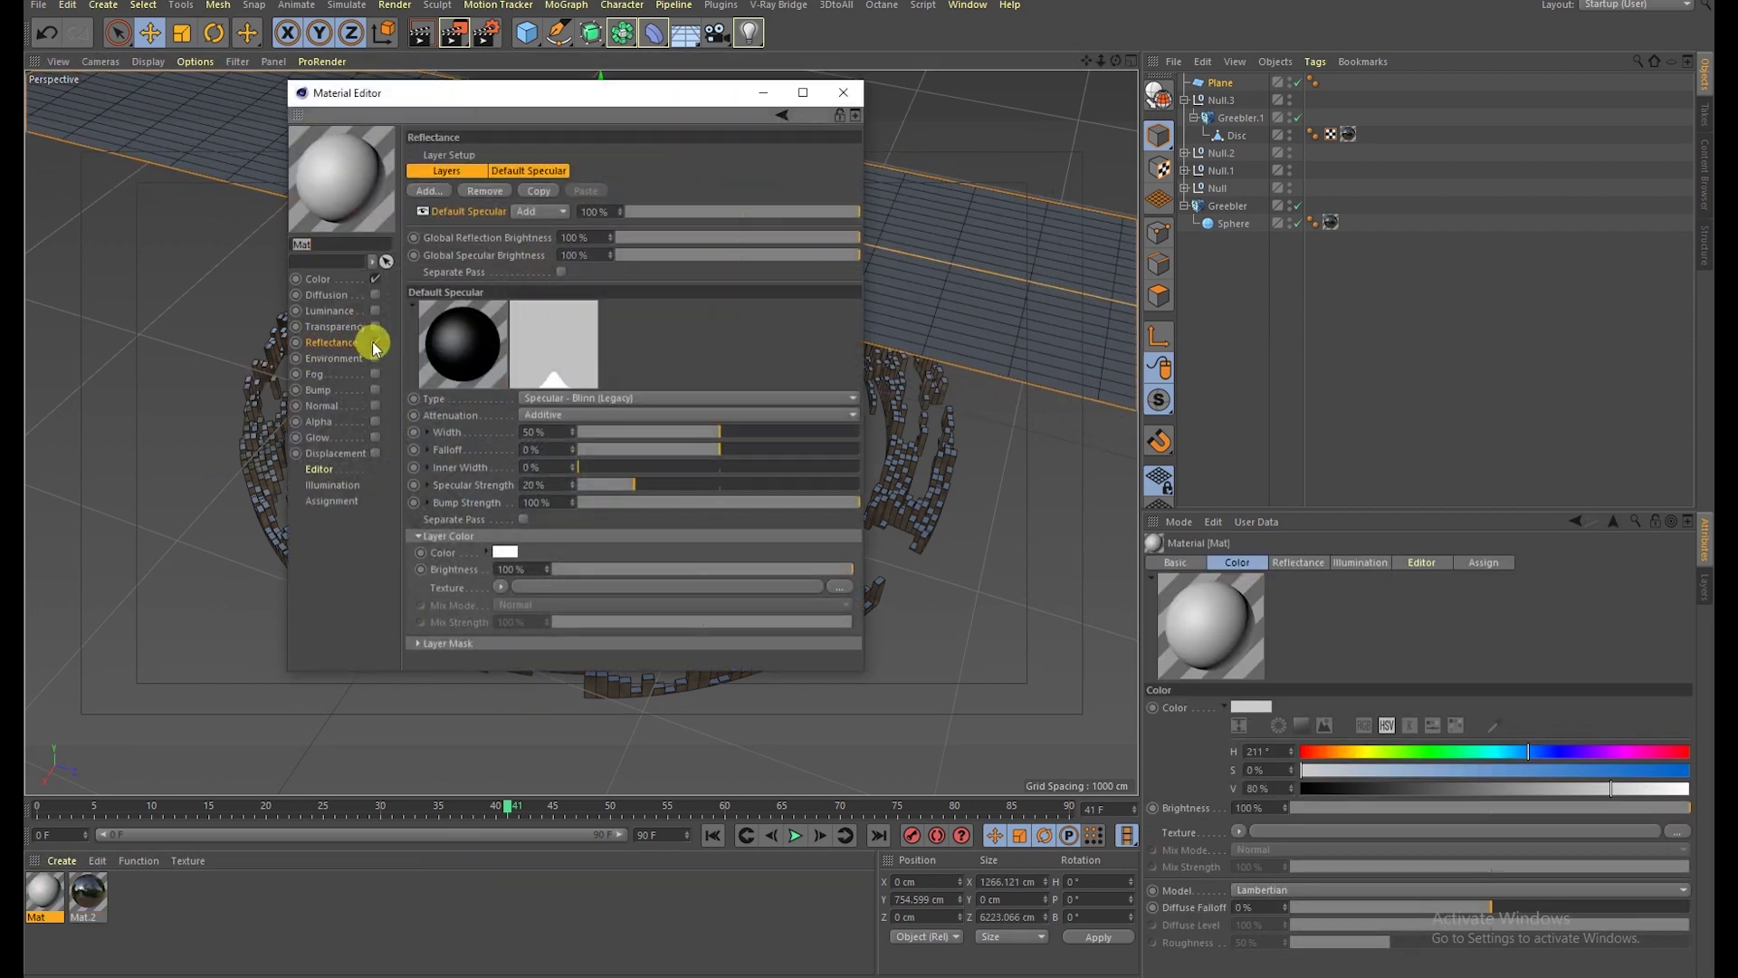
Step: Make Mat self-illuminating white, apply it to the Plane, and preview the render
click(376, 311)
click(842, 92)
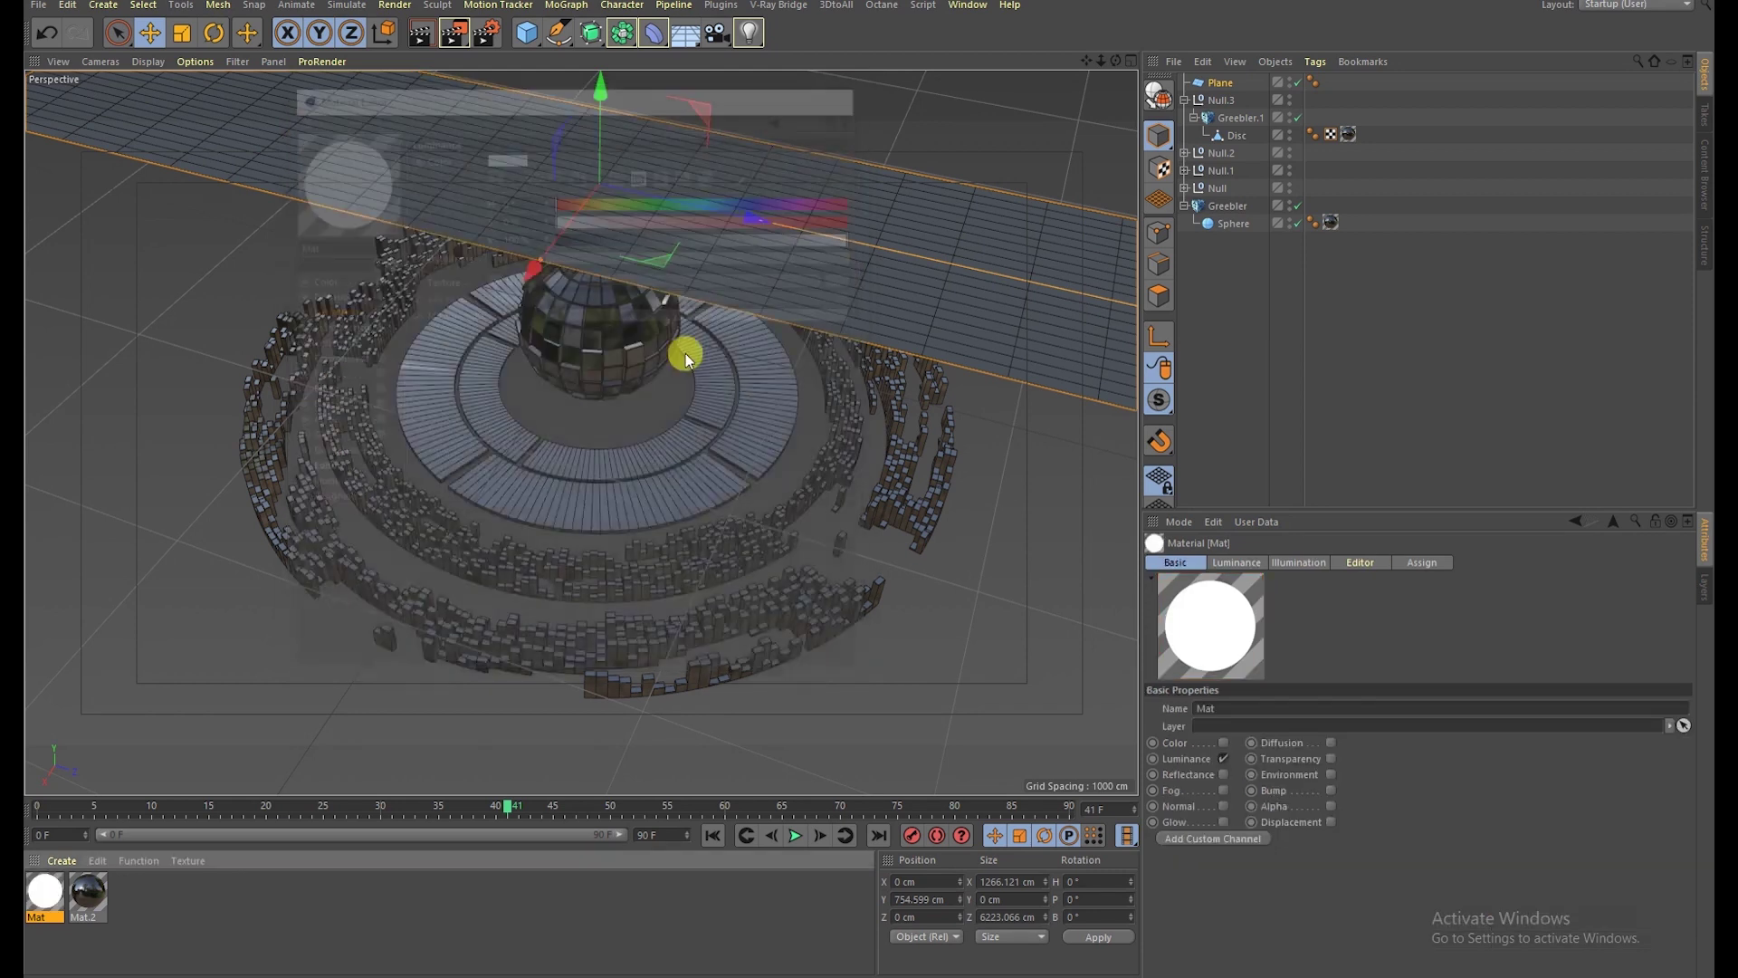
drag(592, 404, 769, 267)
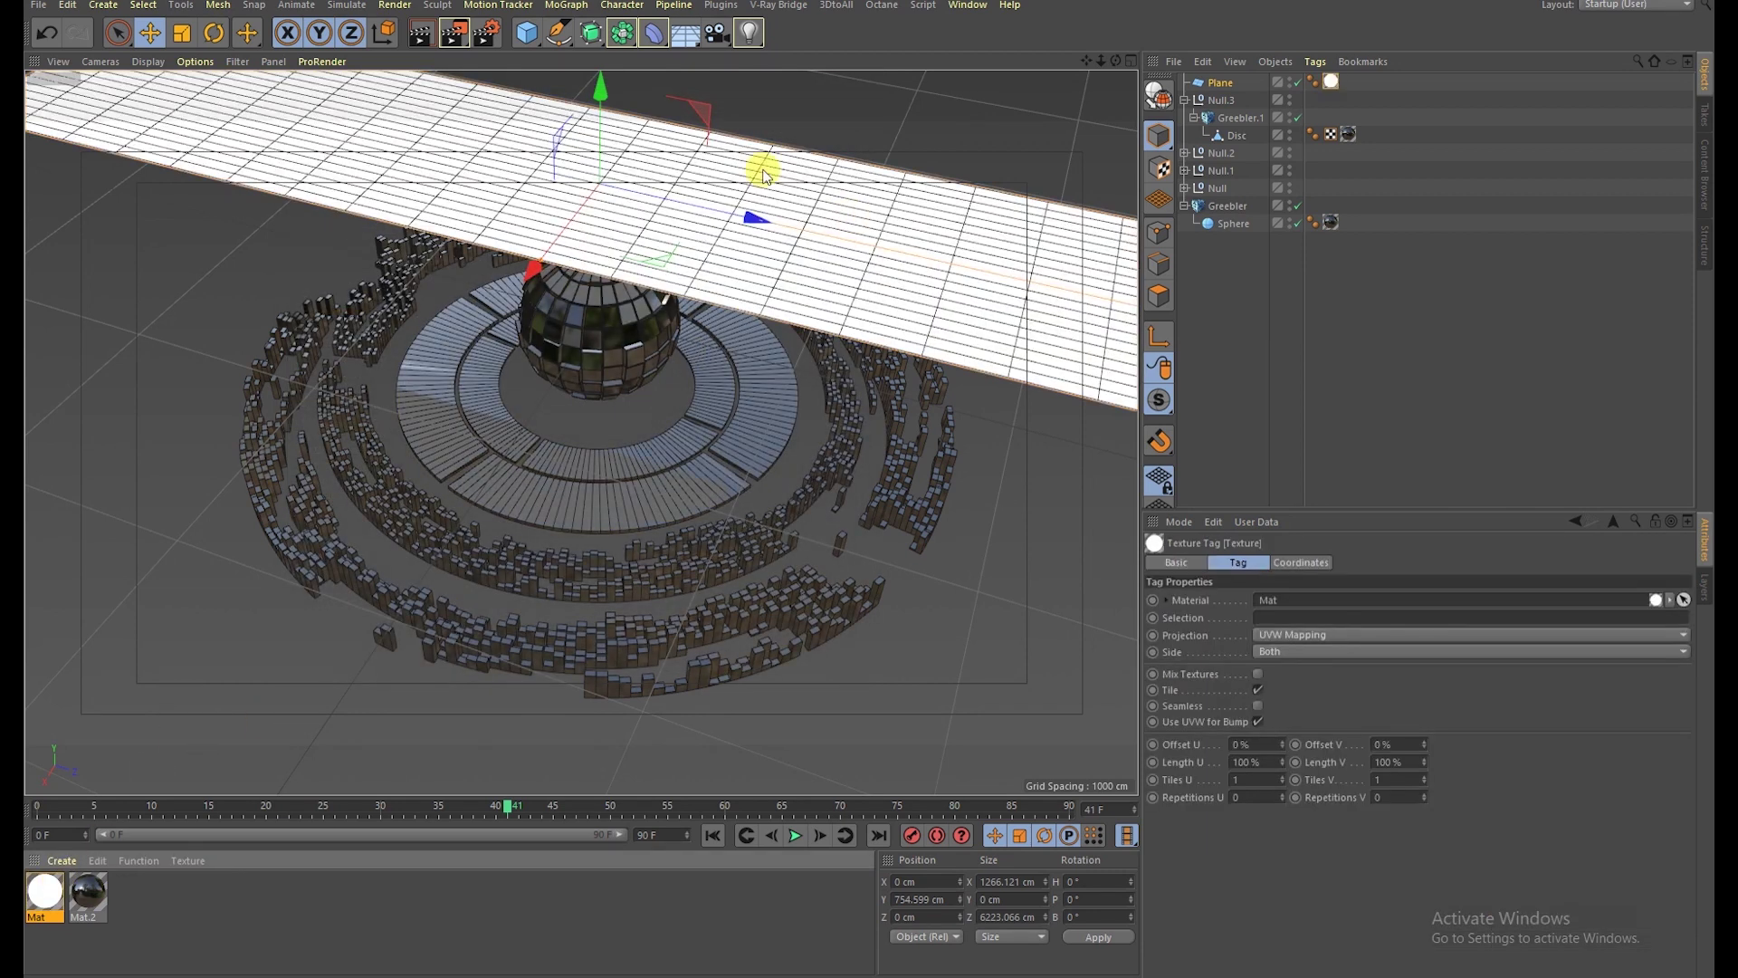
click(420, 35)
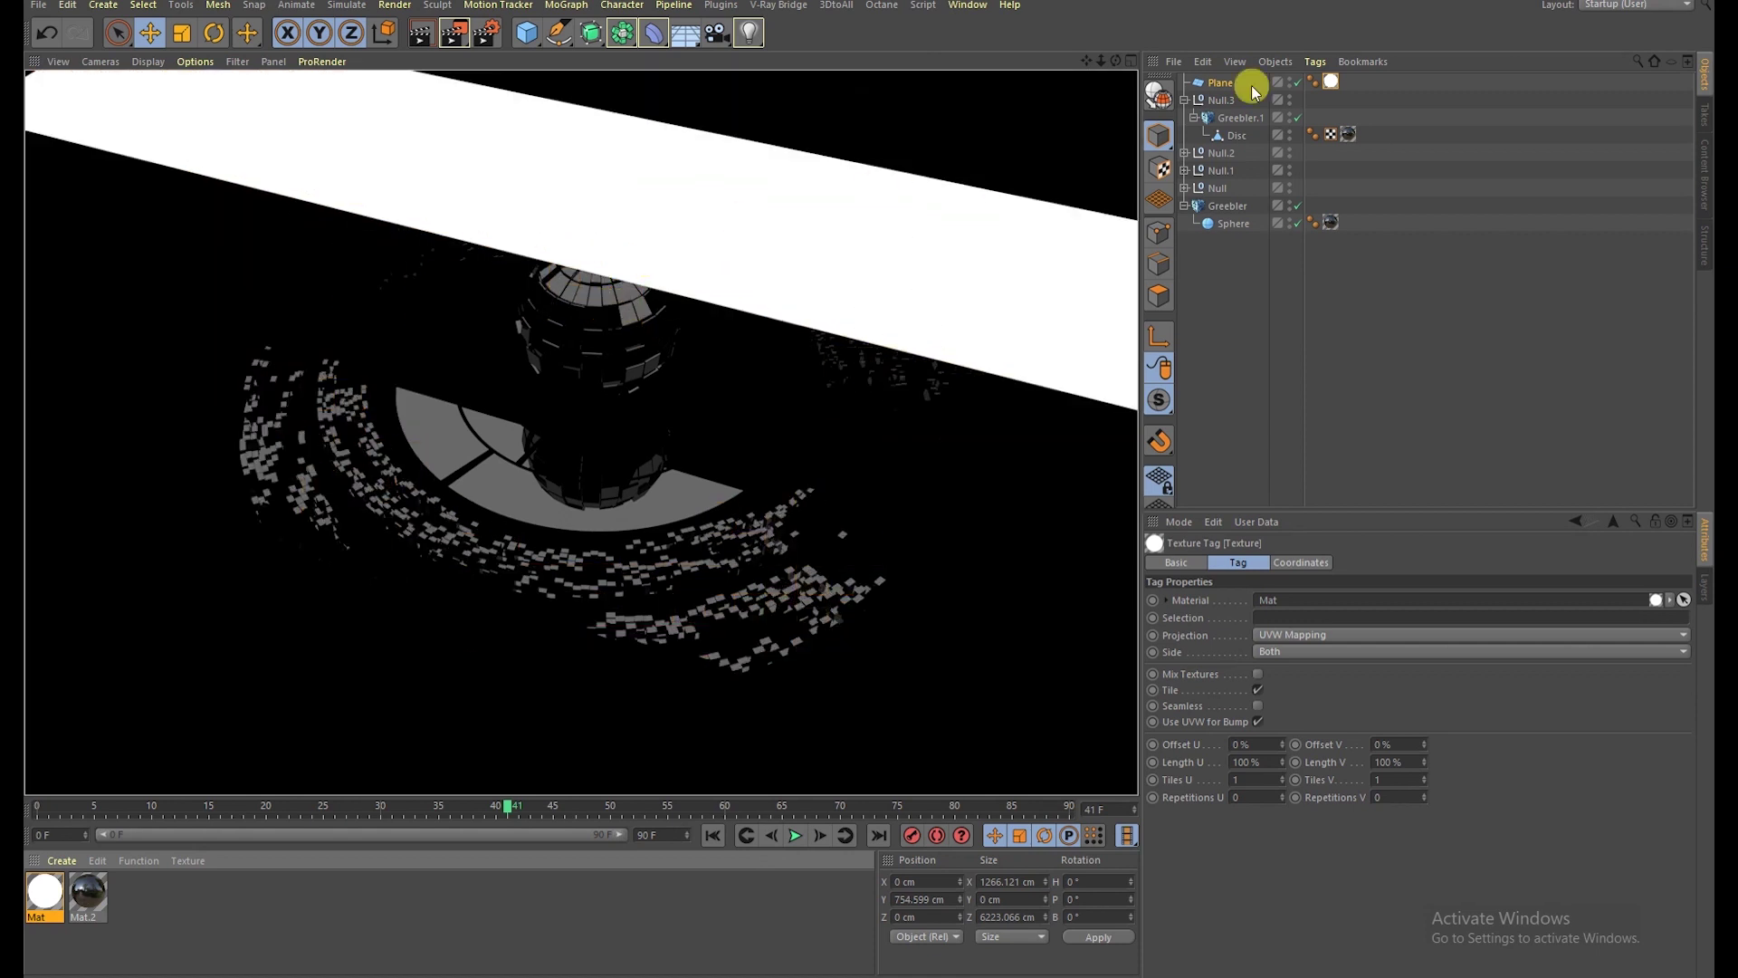
right_click(1204, 84)
mouse_move(1263, 90)
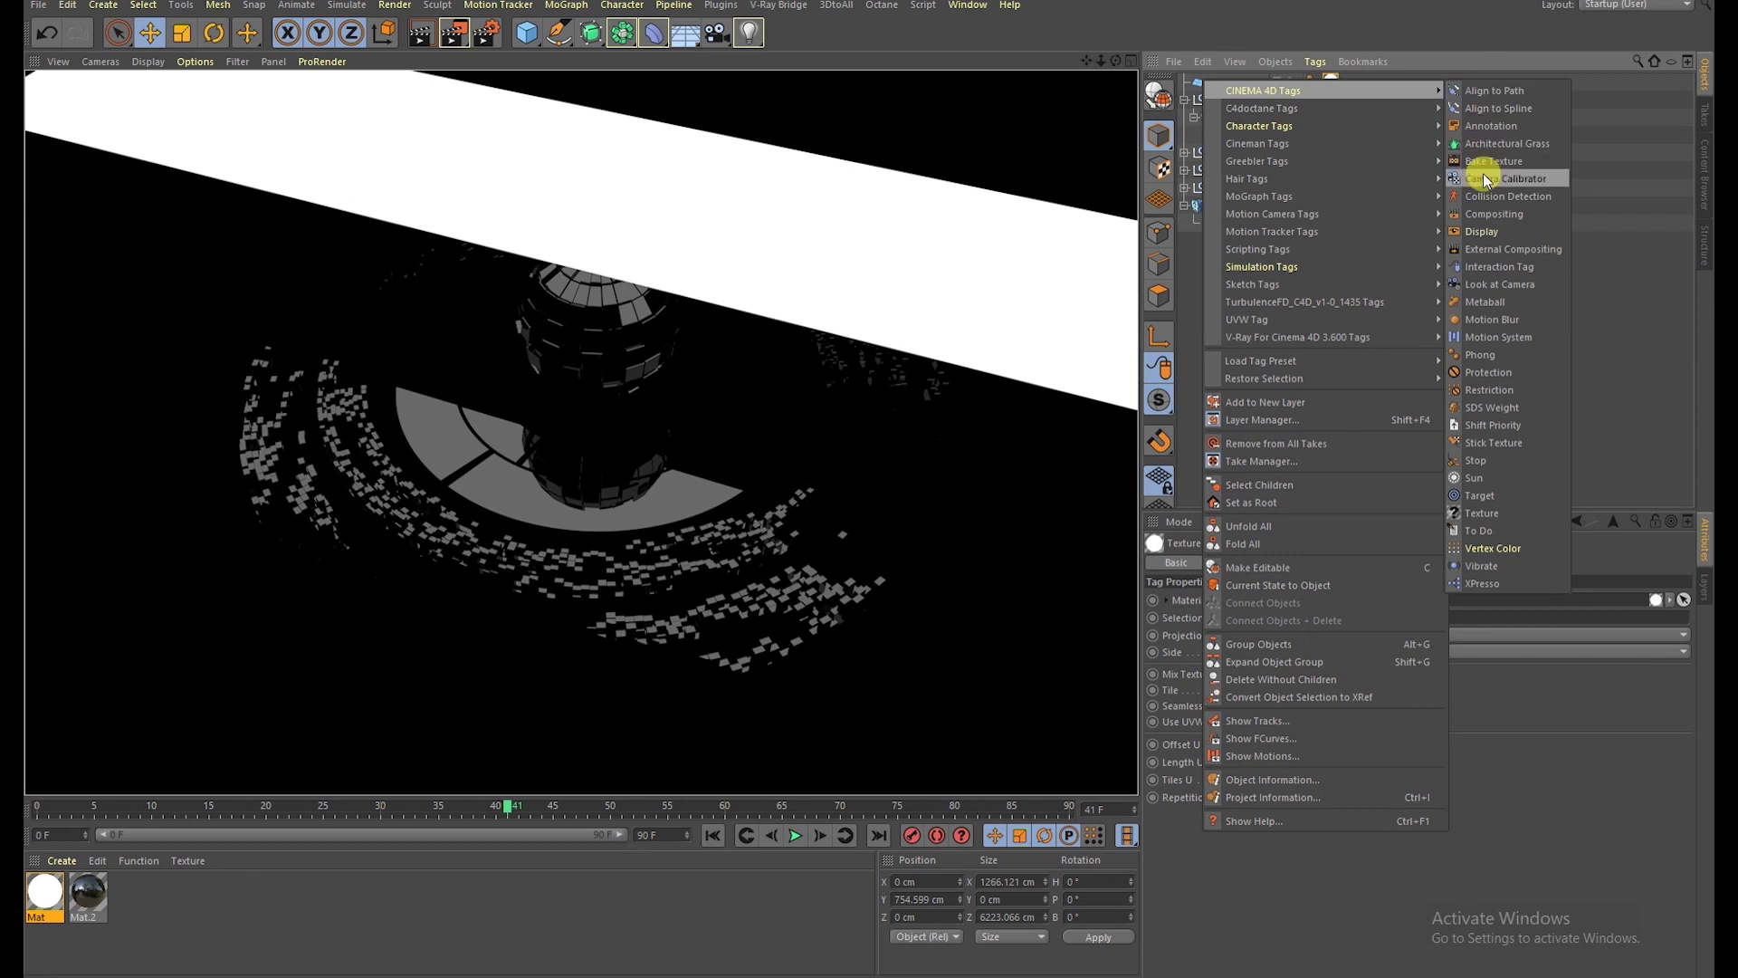
Step: Add a Compositing tag to the Plane and test-render with its viewport visibility toggled
click(1483, 213)
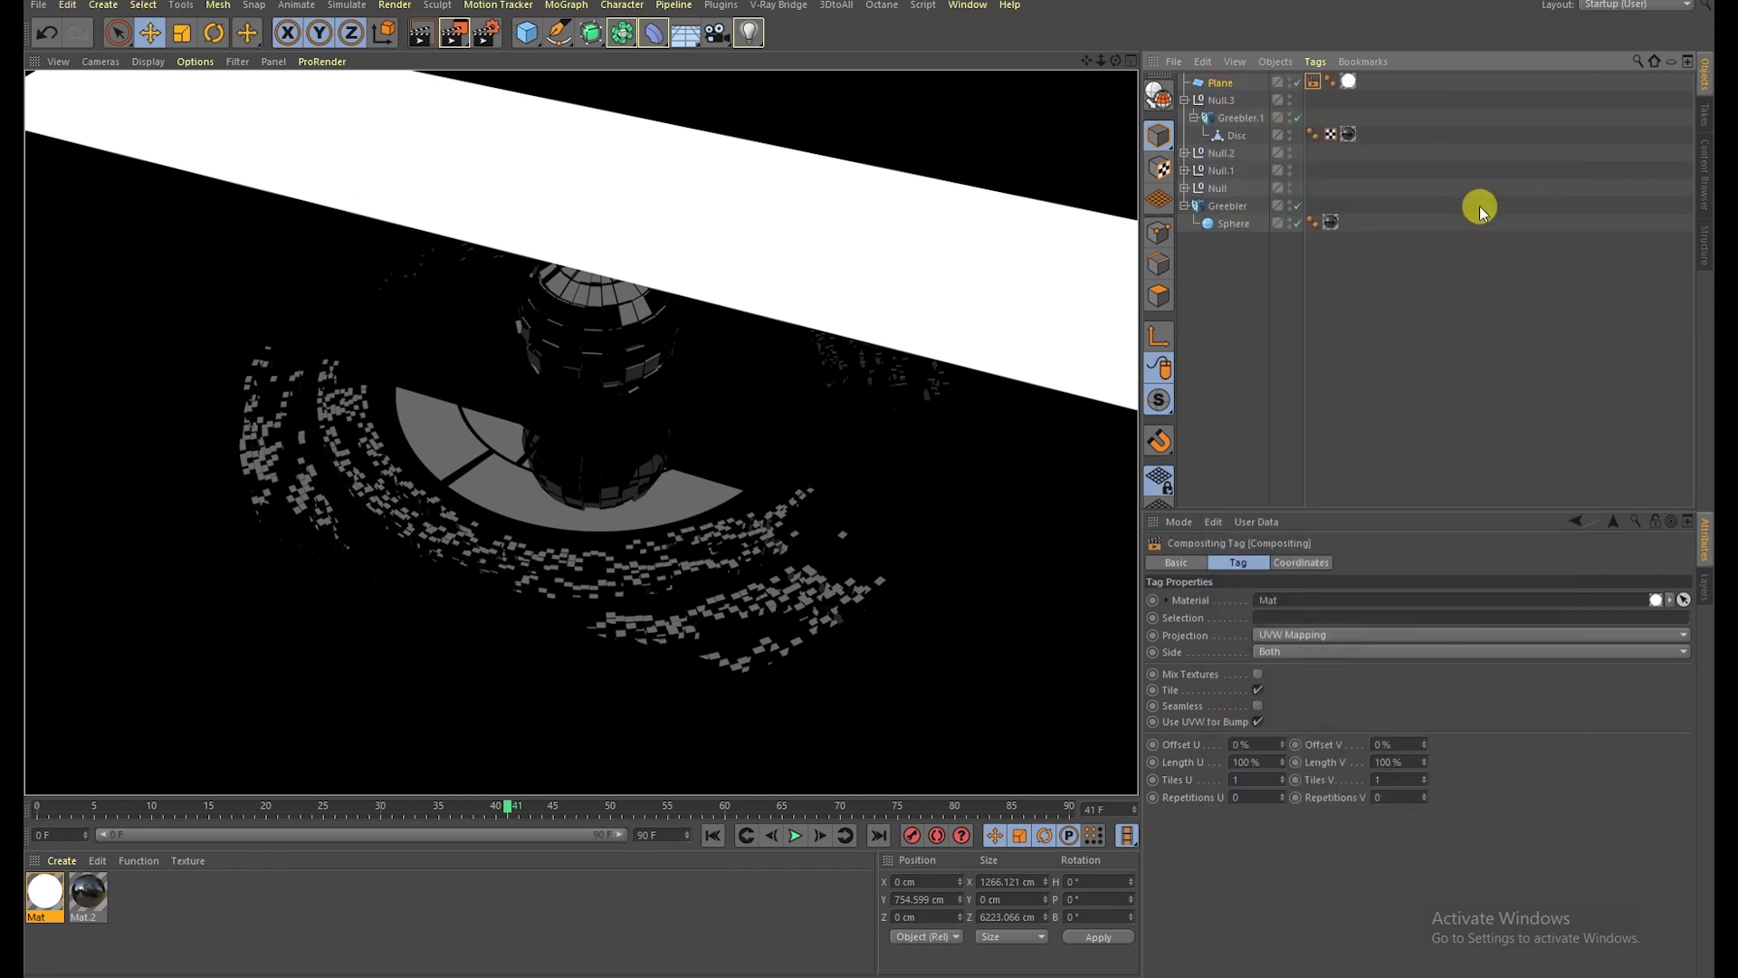
click(1290, 79)
mouse_move(873, 267)
alt+mouse_down()
mouse_move(779, 264)
mouse_move(612, 333)
mouse_move(595, 311)
mouse_move(571, 348)
alt+mouse_up()
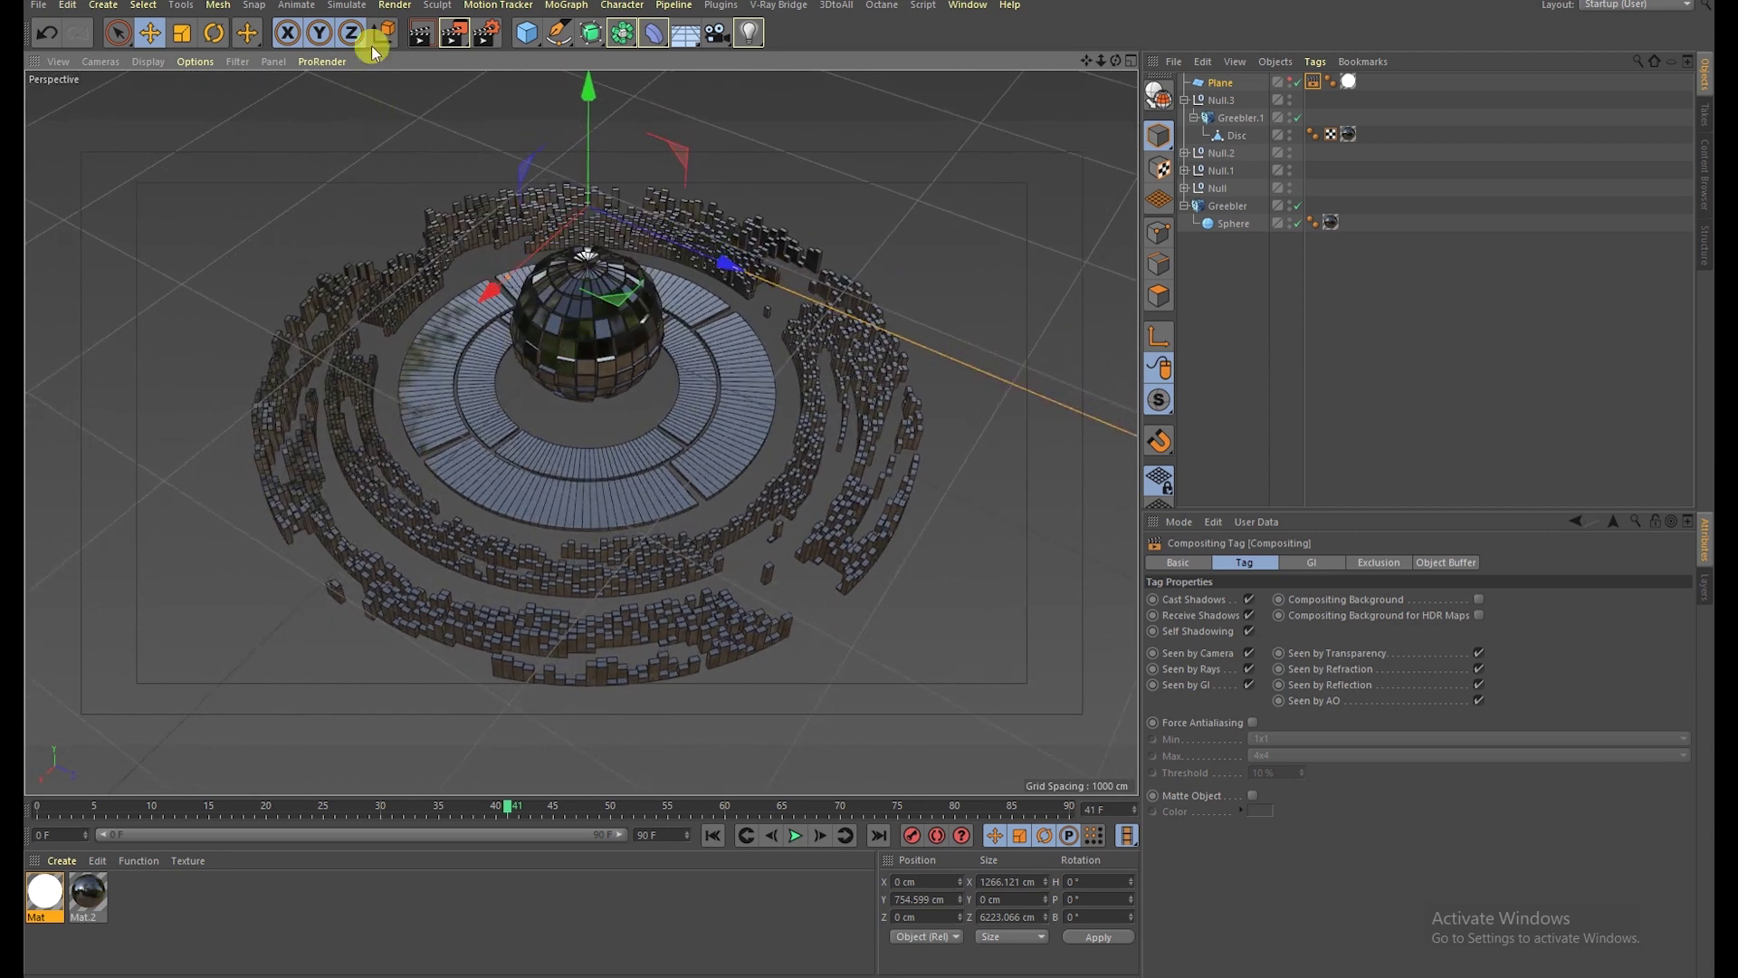
click(418, 36)
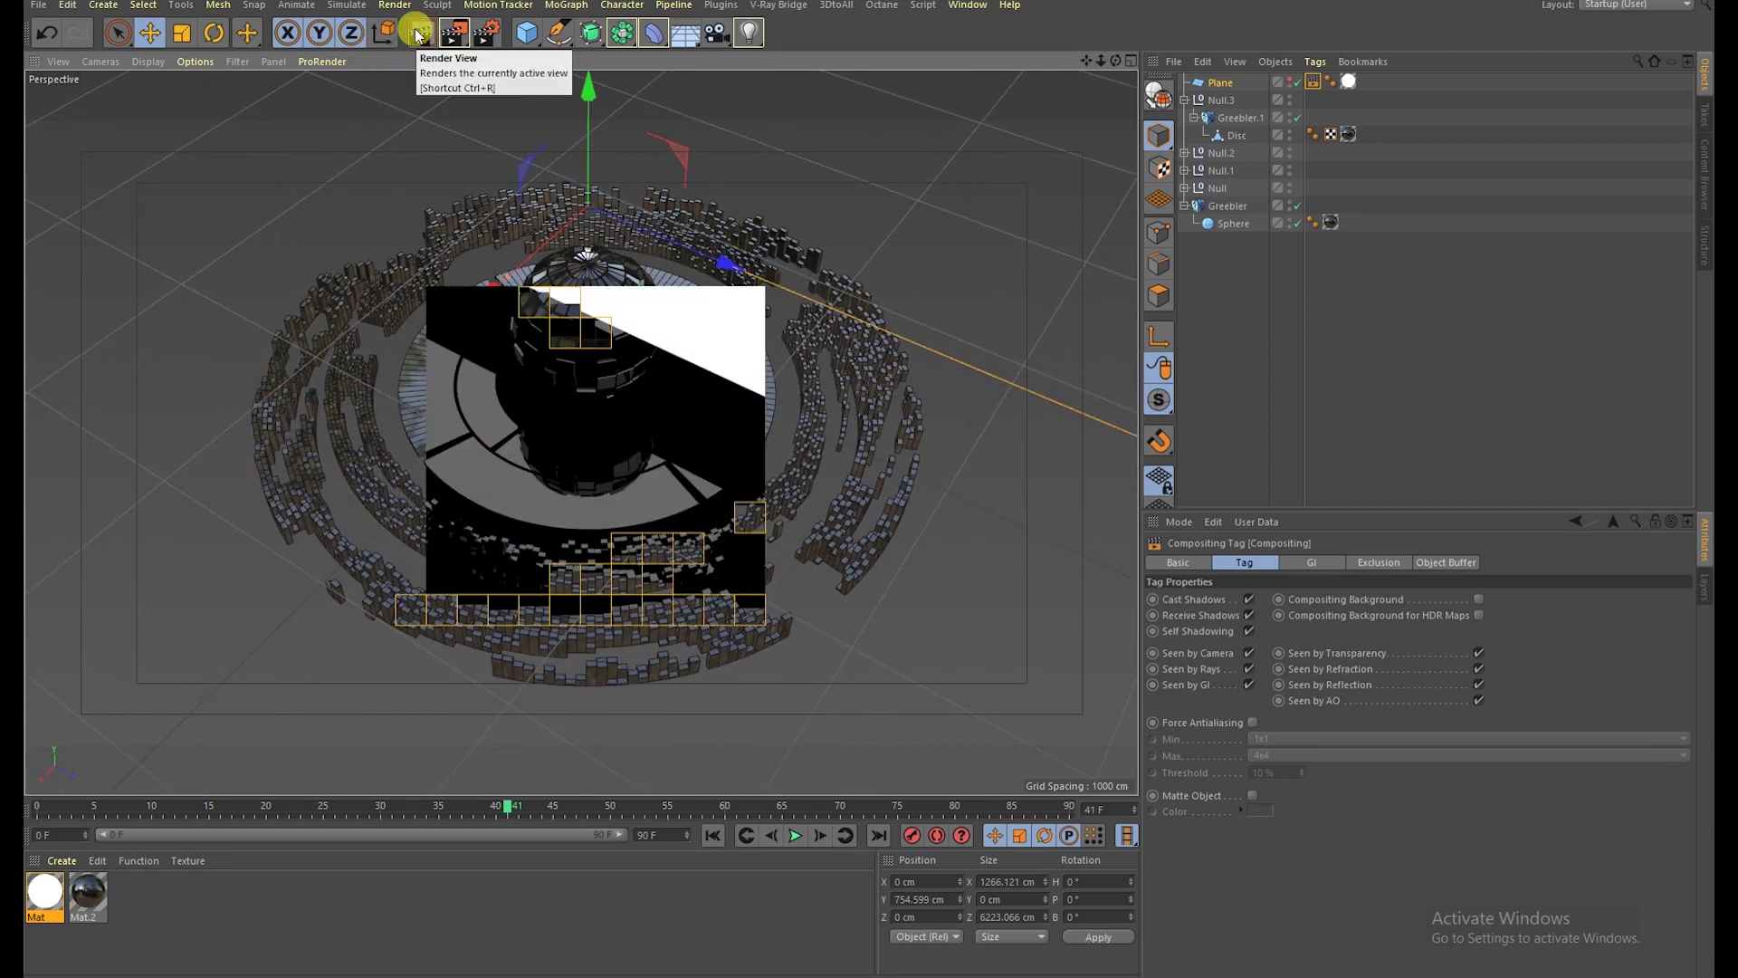
click(1289, 79)
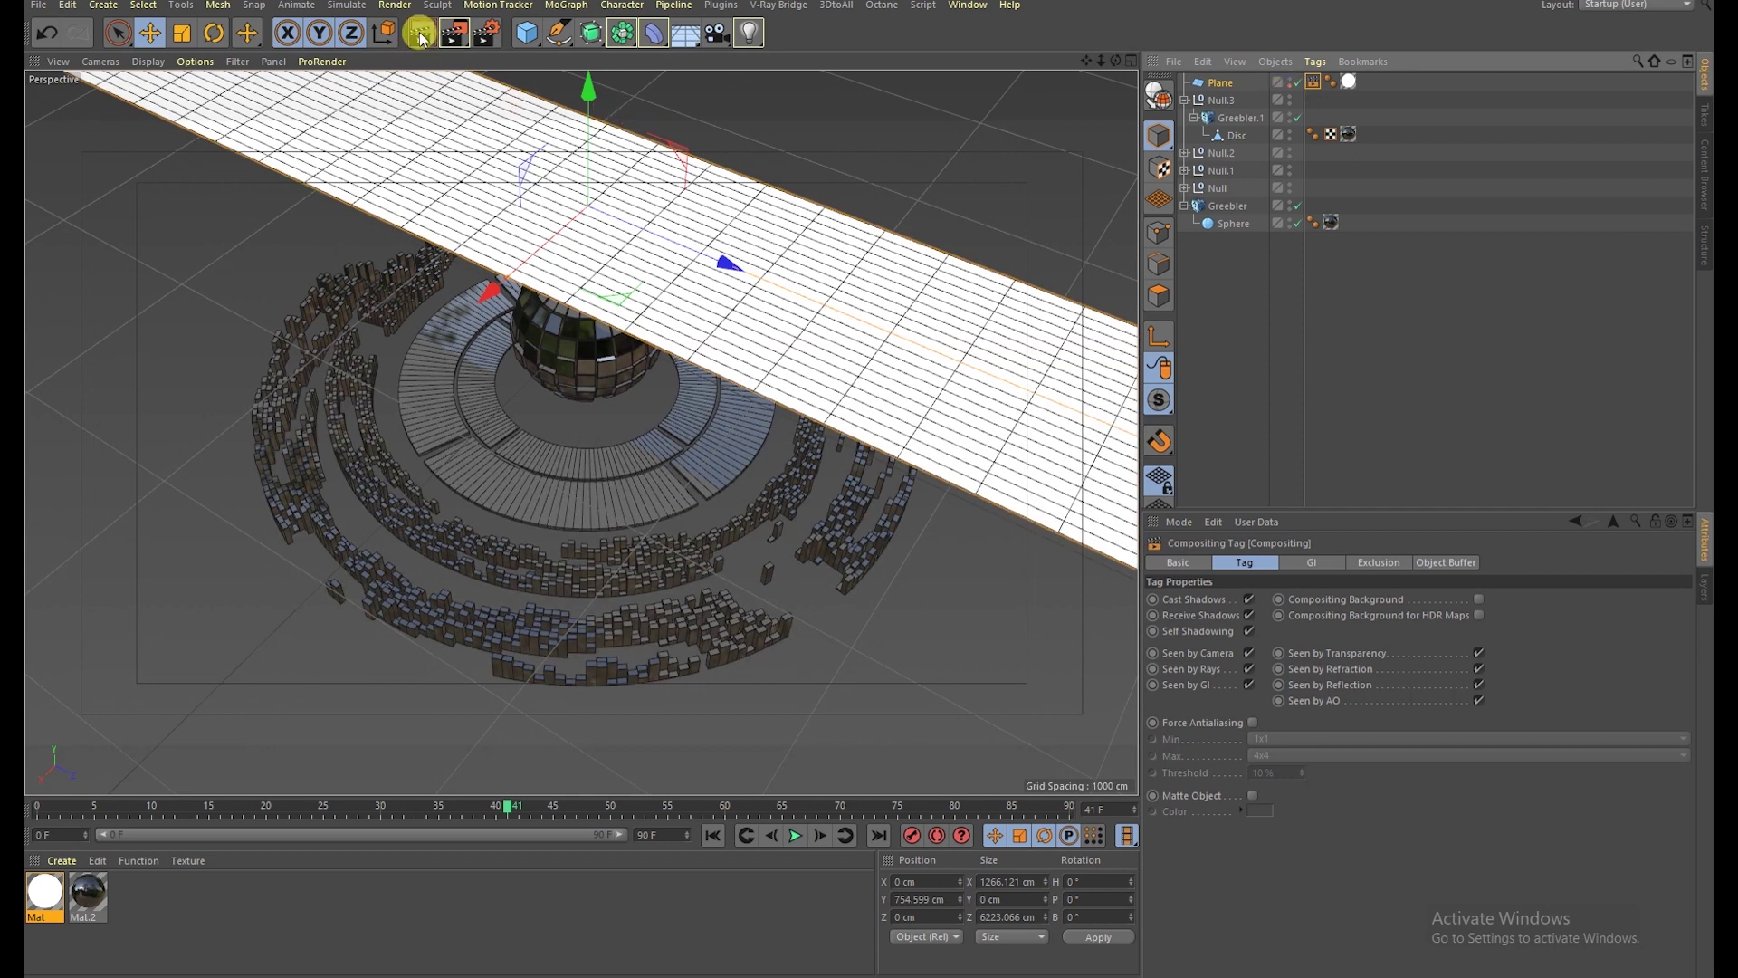
click(420, 36)
click(1289, 79)
click(1289, 82)
Step: Turn off Seen by Camera for the Plane and re-render from a lower angle
click(1249, 653)
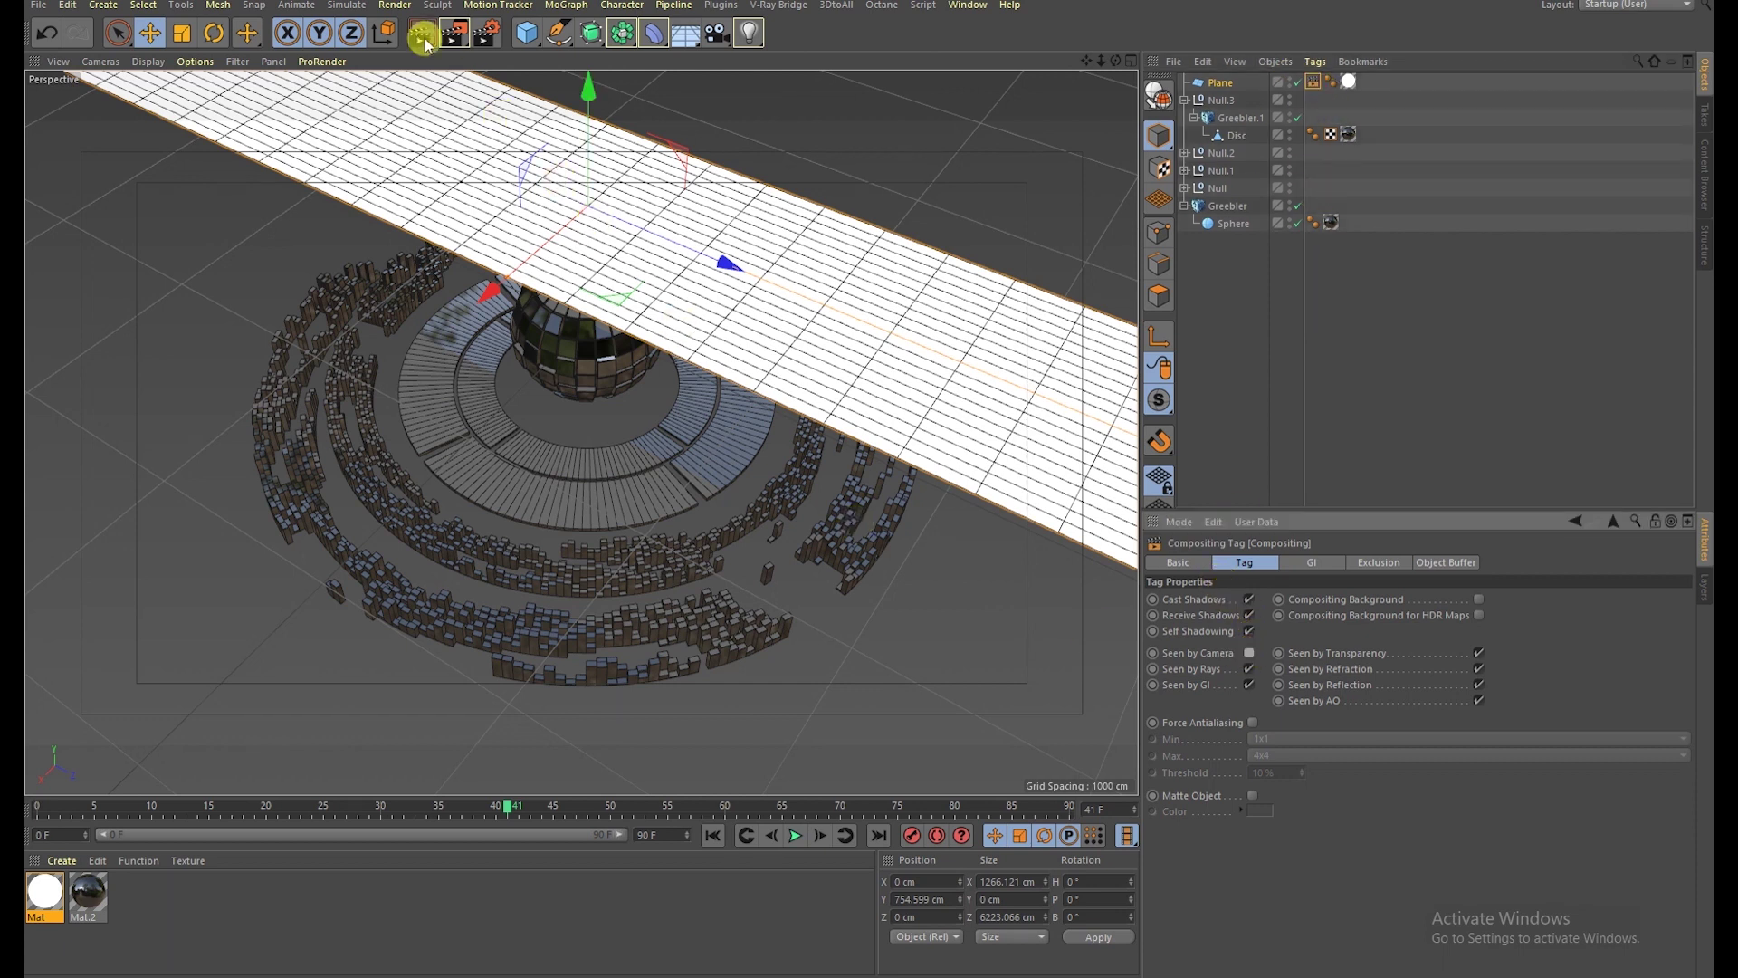
key(ctrl+r)
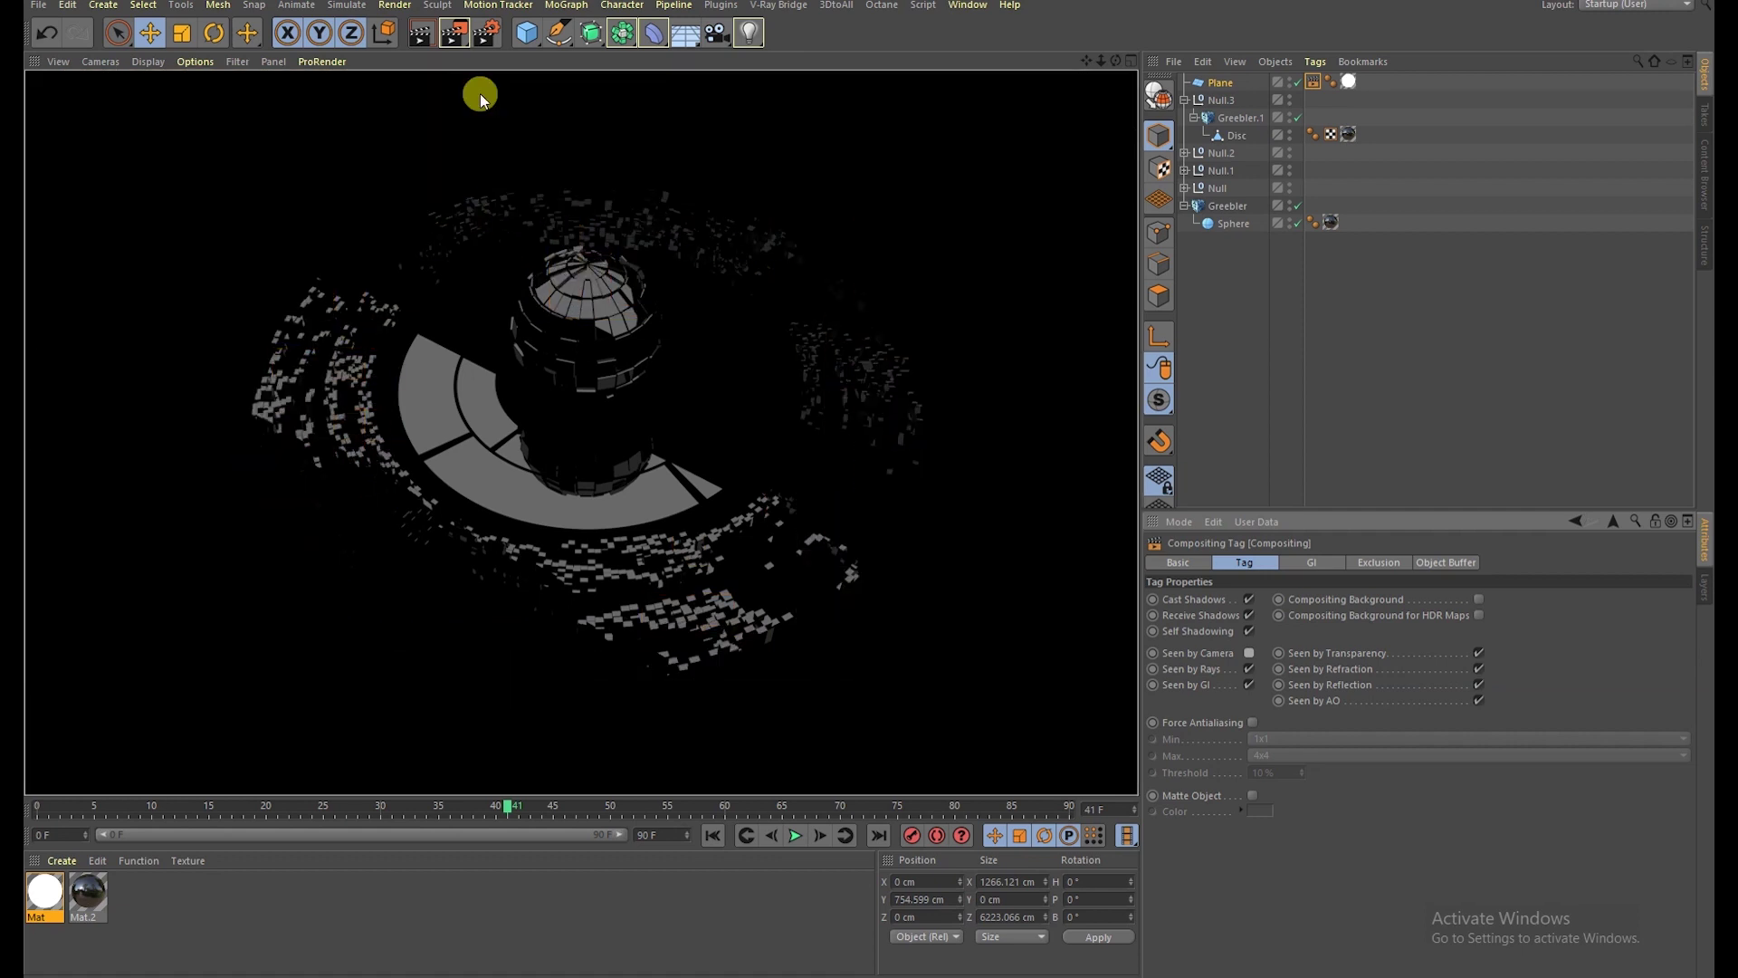
alt+drag(619, 307, 637, 201)
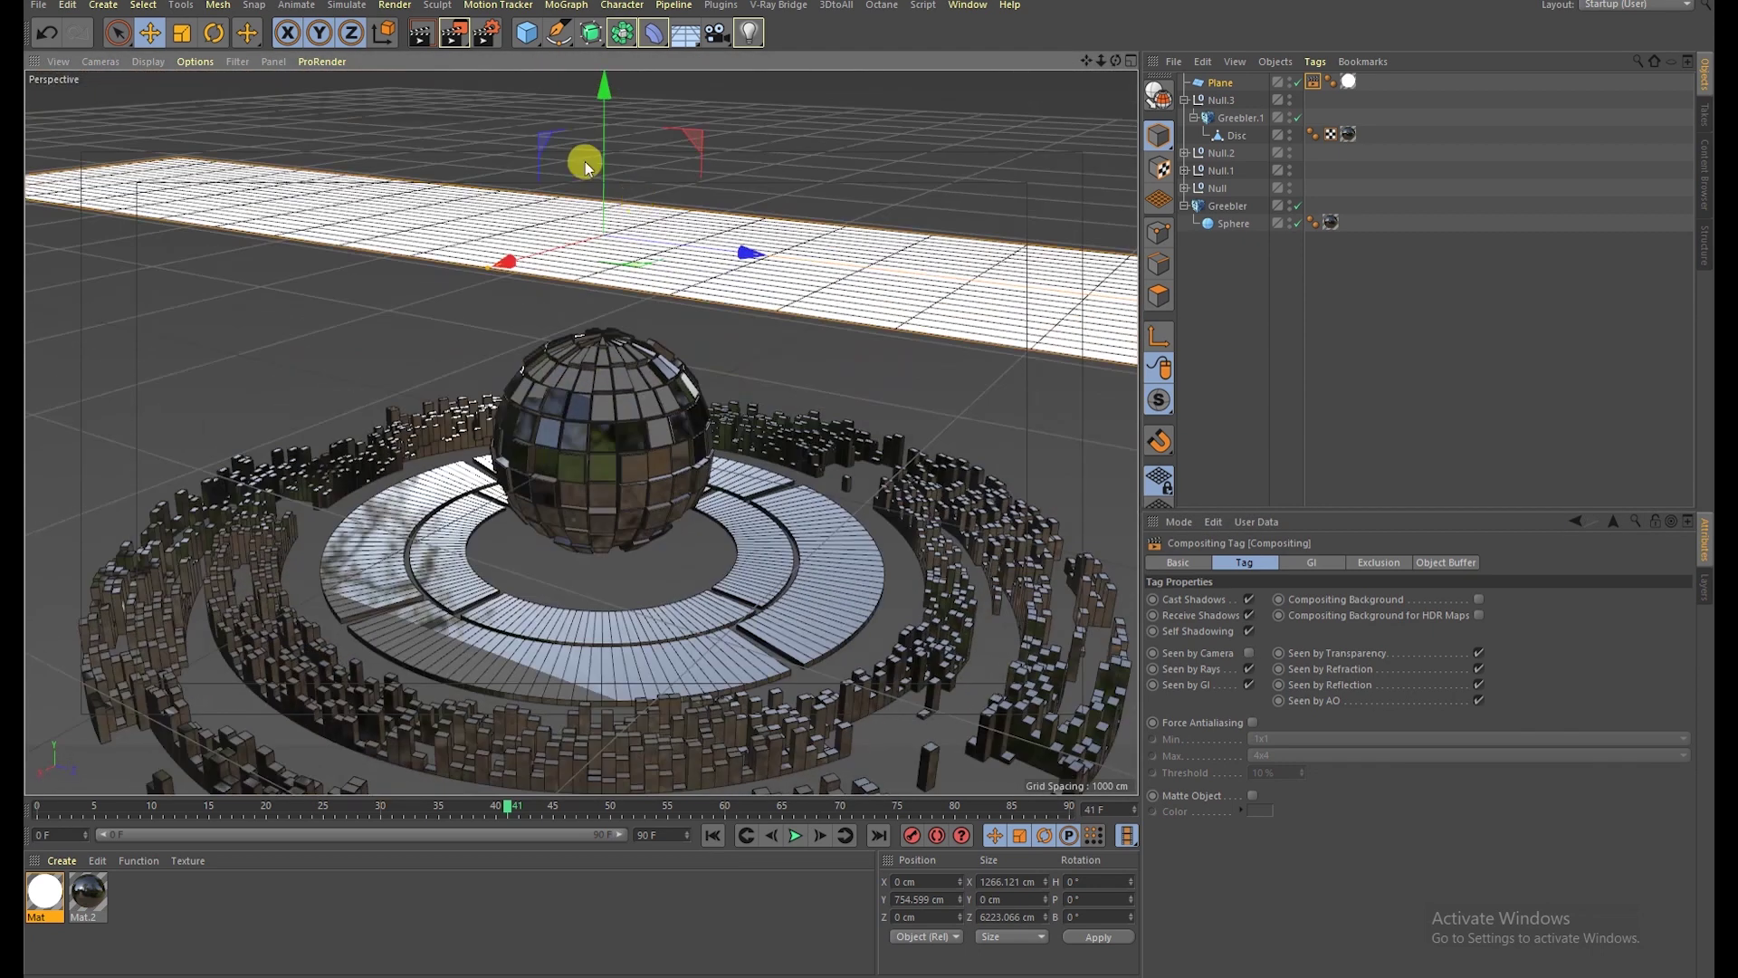
click(420, 36)
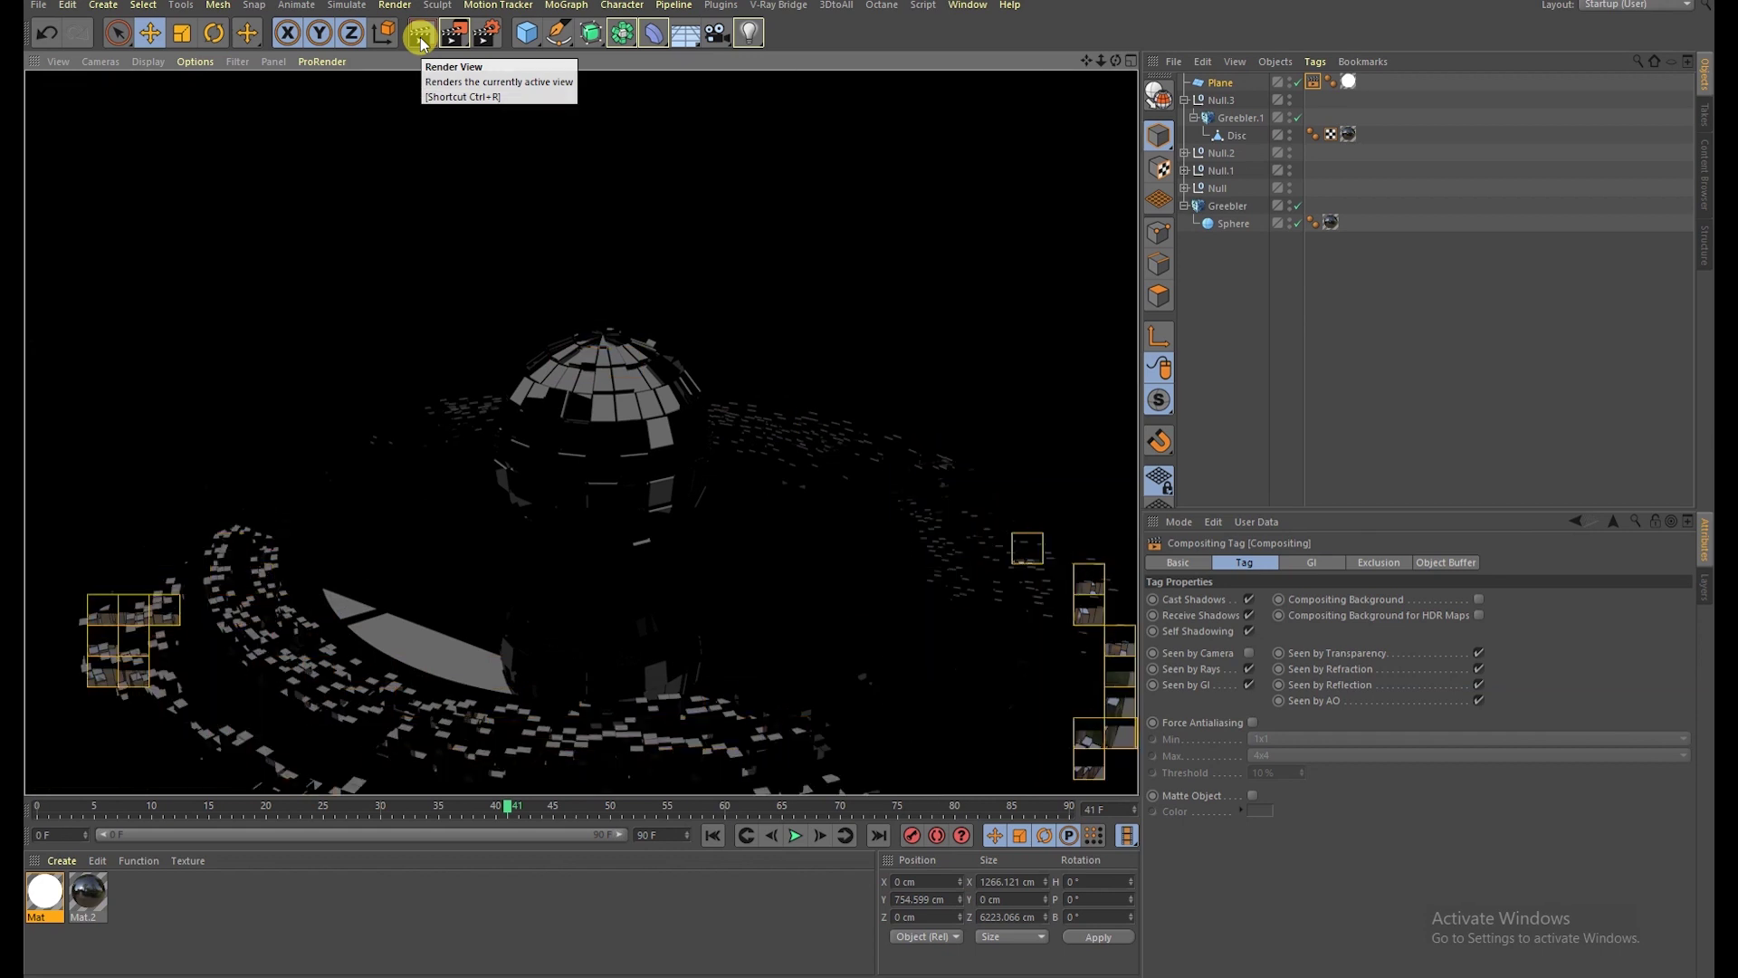
double_click(194, 912)
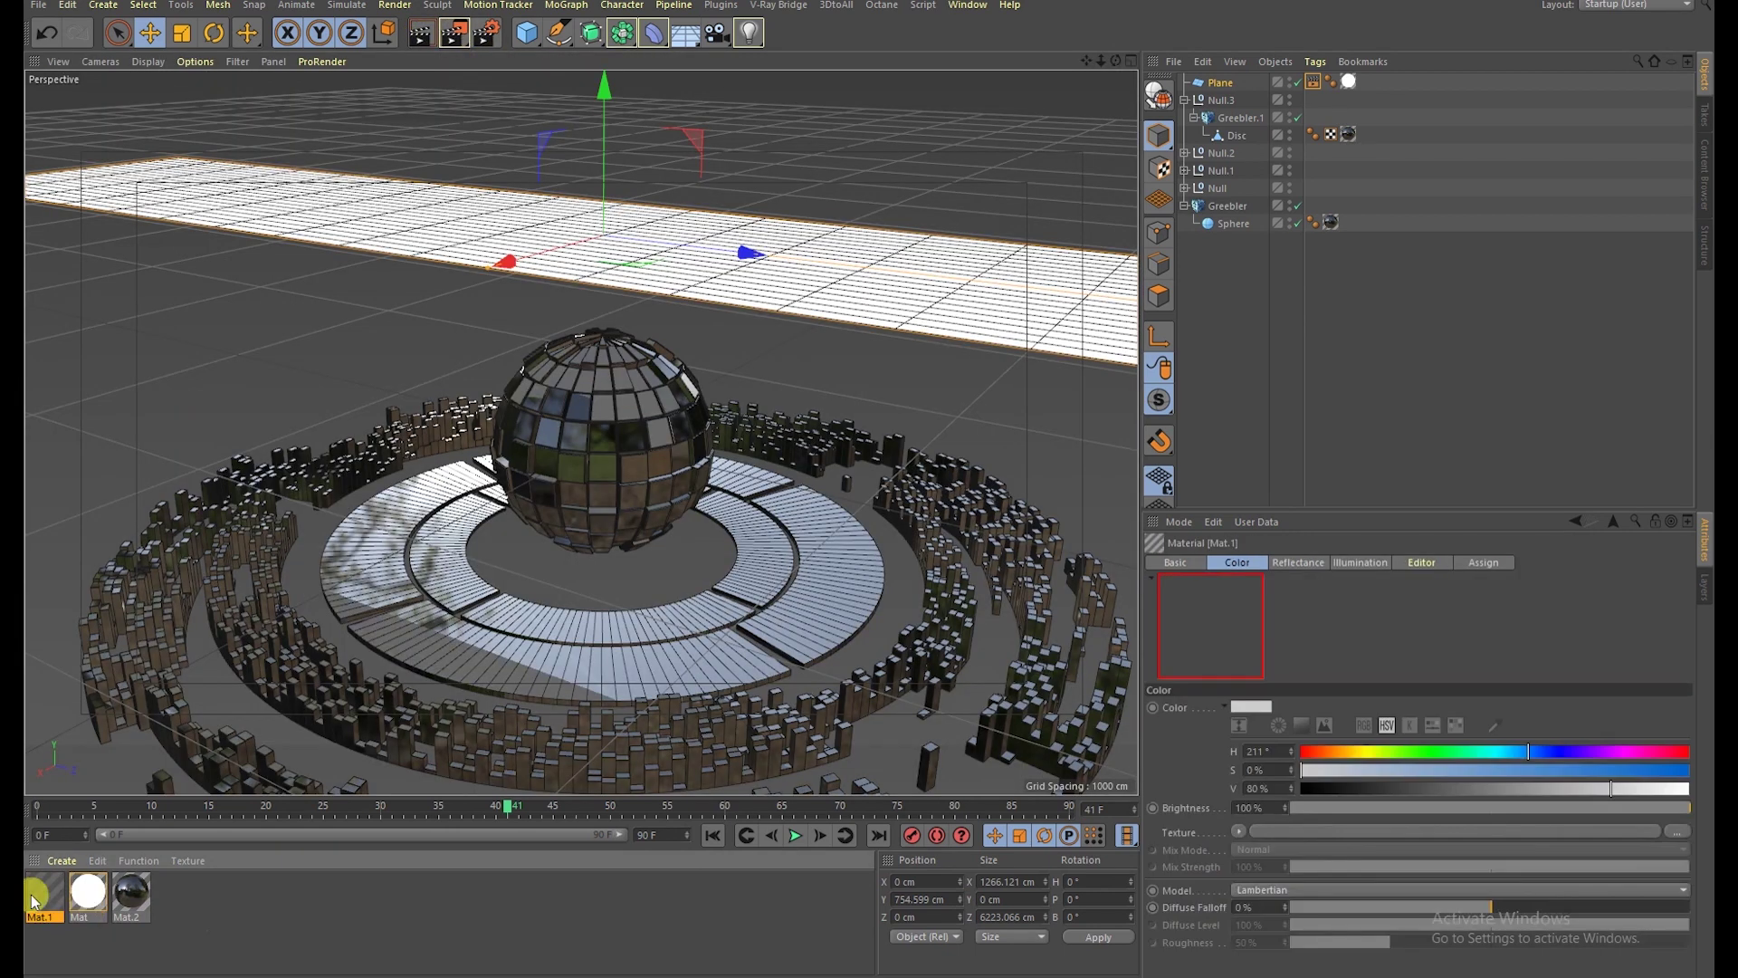
Step: Make Mat.1 luminance-only, with Color and Reflectance turned off
double_click(36, 896)
click(374, 310)
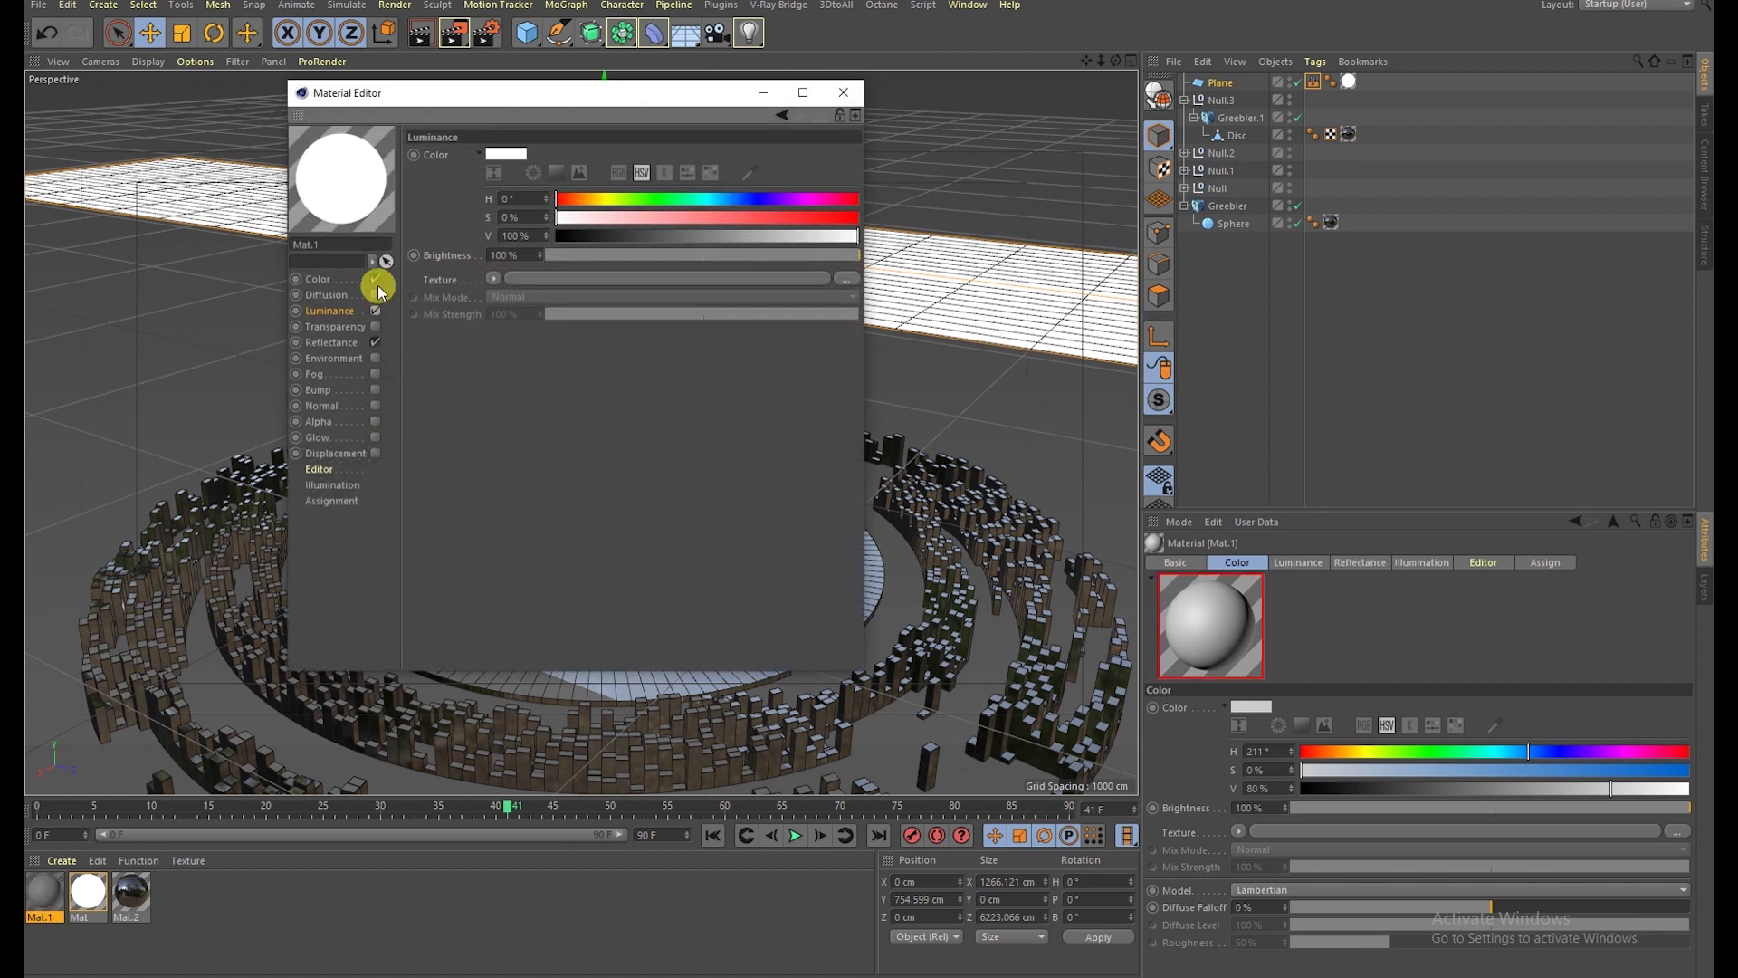
click(375, 279)
click(375, 343)
Step: Browse the ASSETS (G:) and Projects (E:) drives for a Mat.1 texture image
click(840, 276)
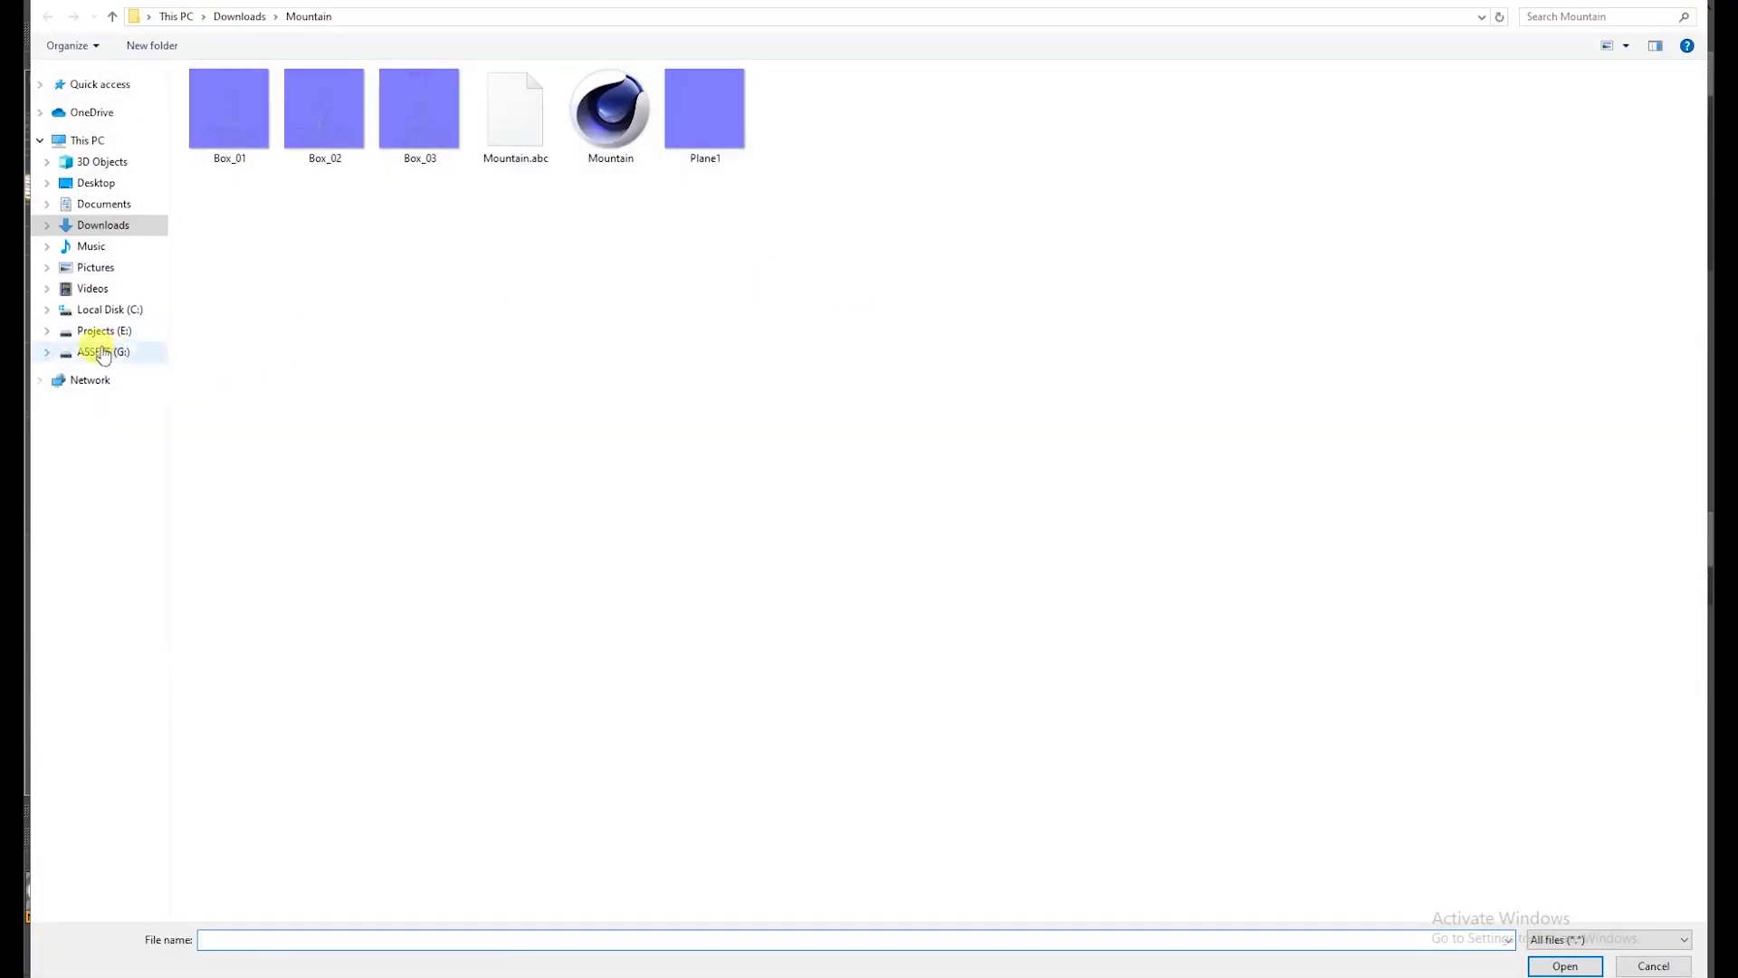
click(102, 352)
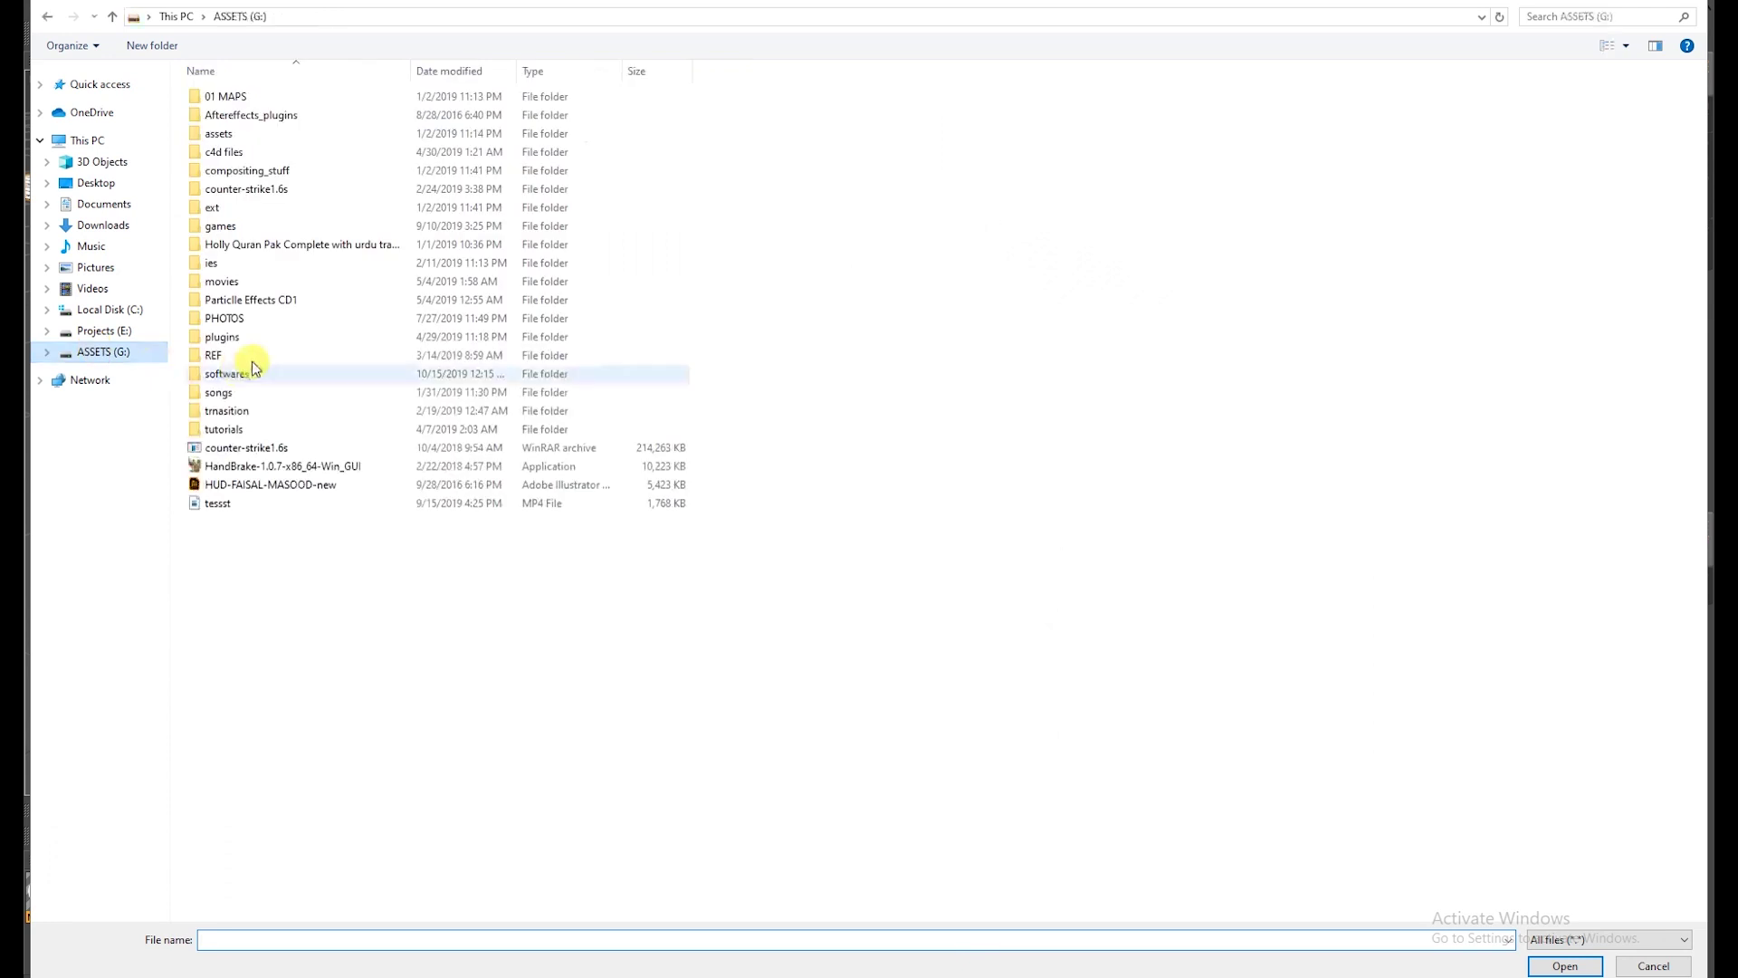
click(105, 332)
scroll(334, 651, down, 8)
click(104, 352)
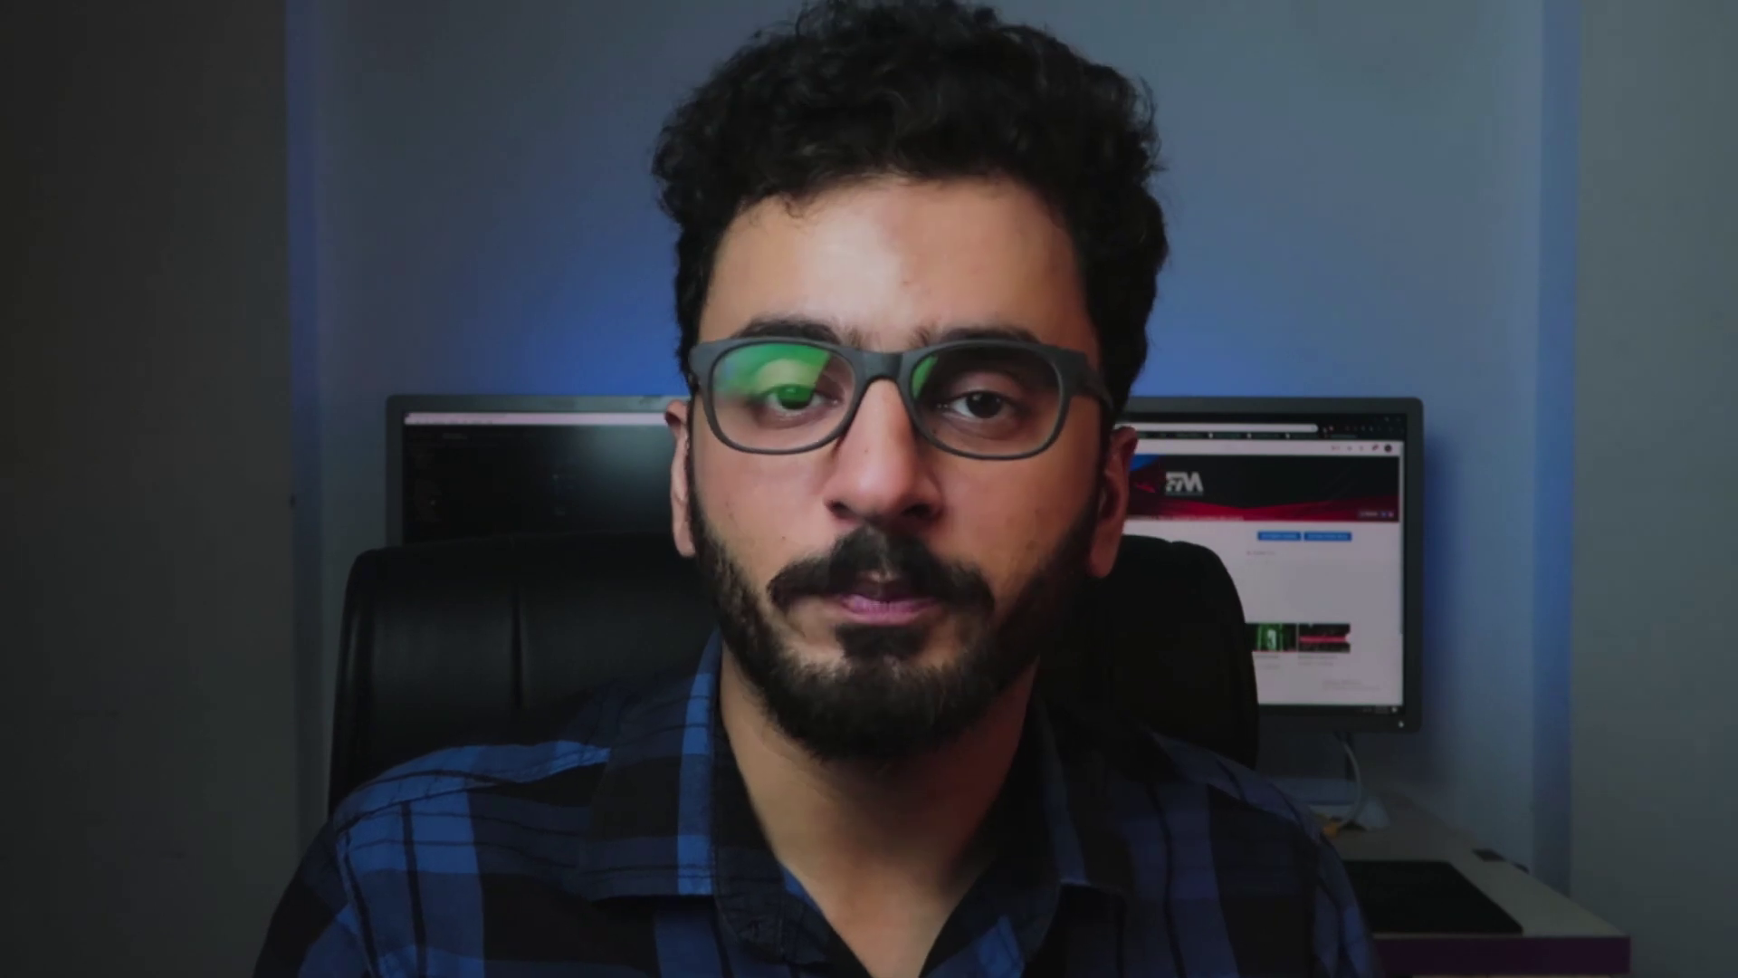